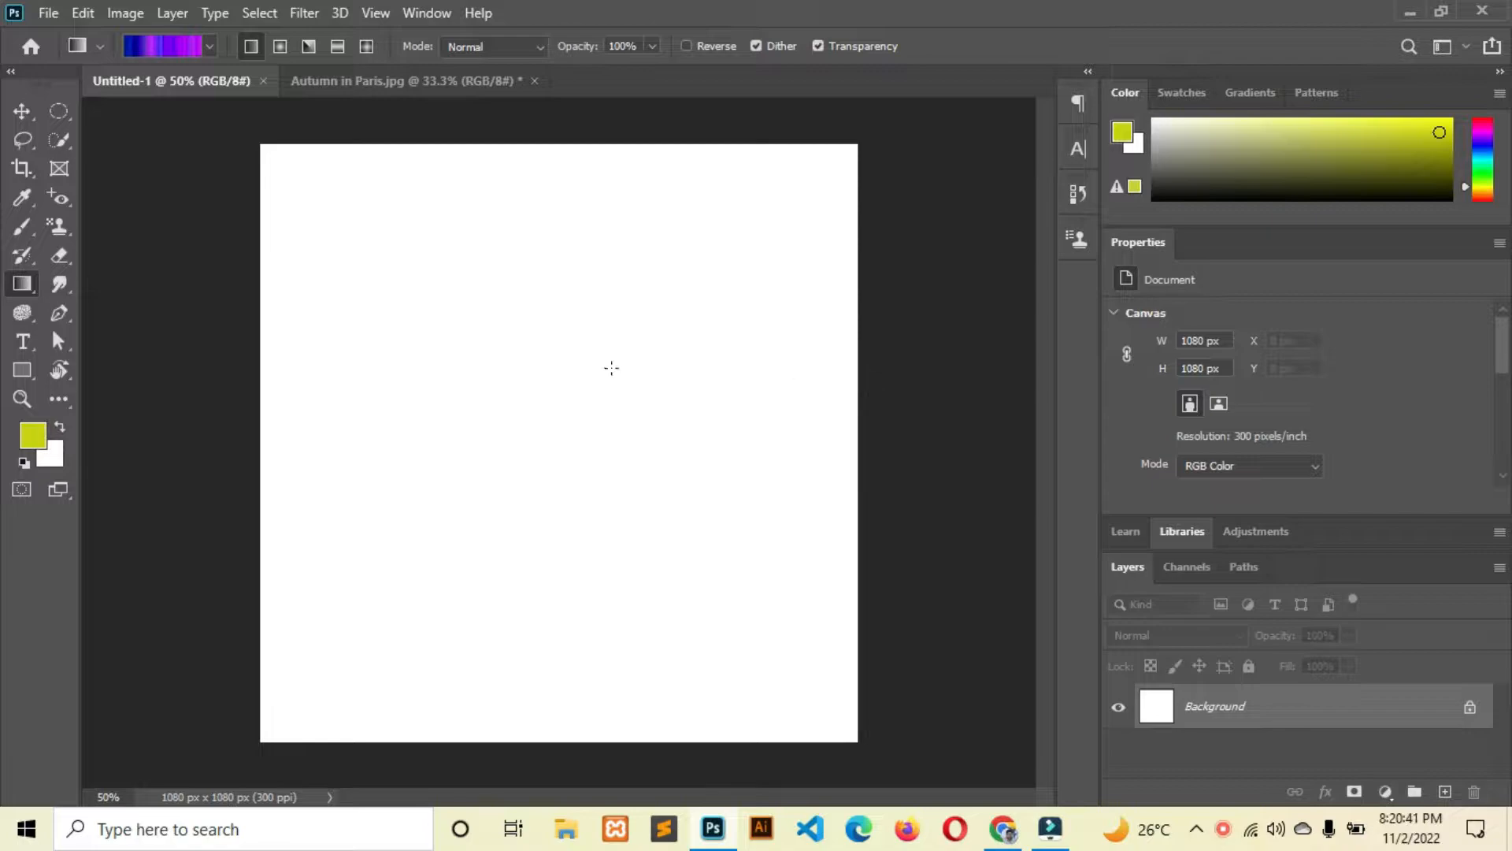
Activate the Gradient tool and duplicate the Background layer of the blank 1080 × 1080 px document
{"action": "right_click", "coordinate": [35, 289]}
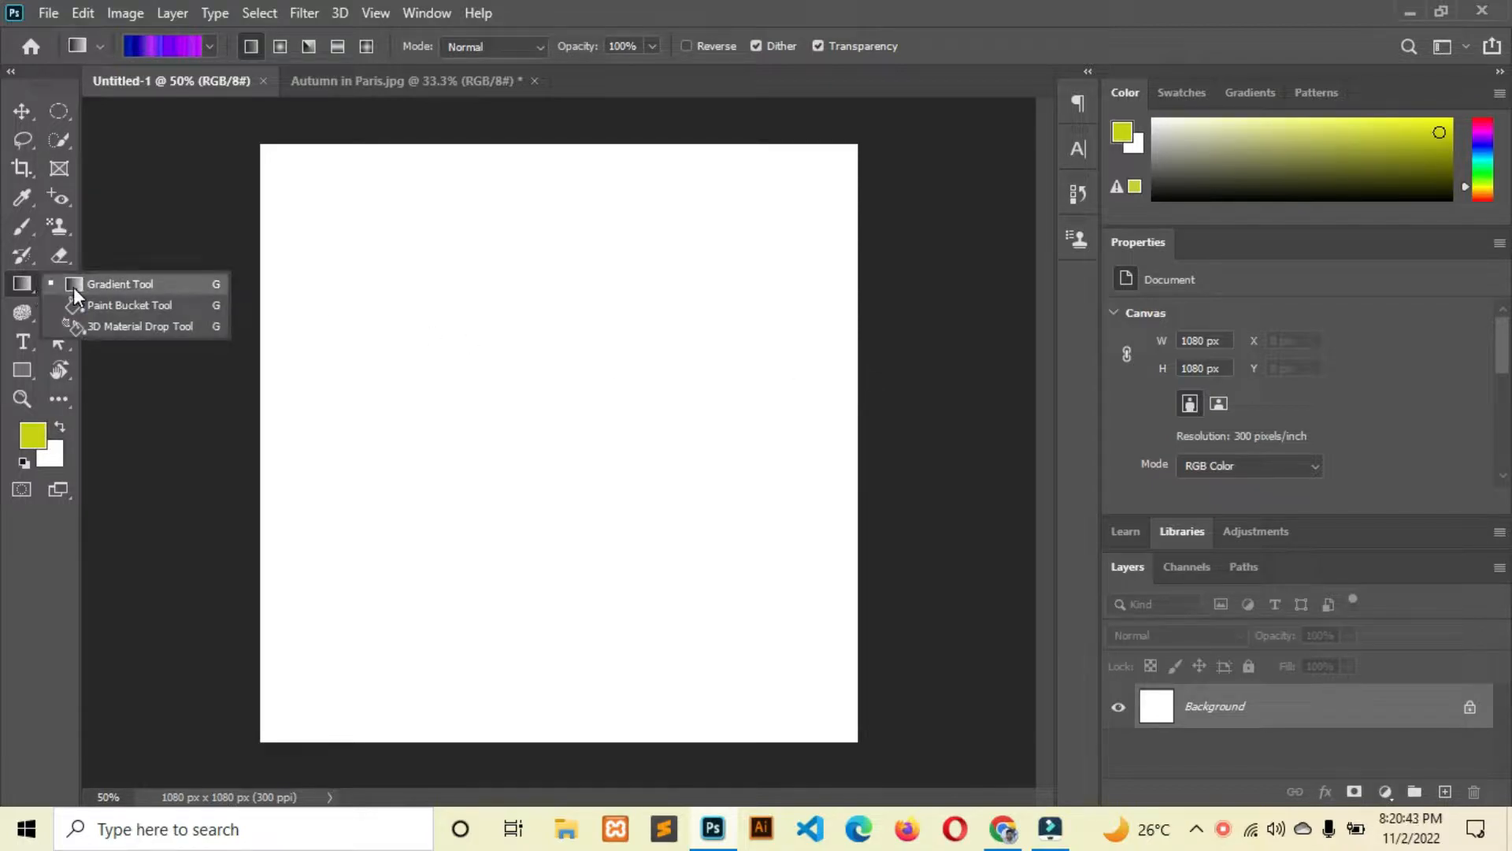
{"action": "left_click", "coordinate": [73, 287]}
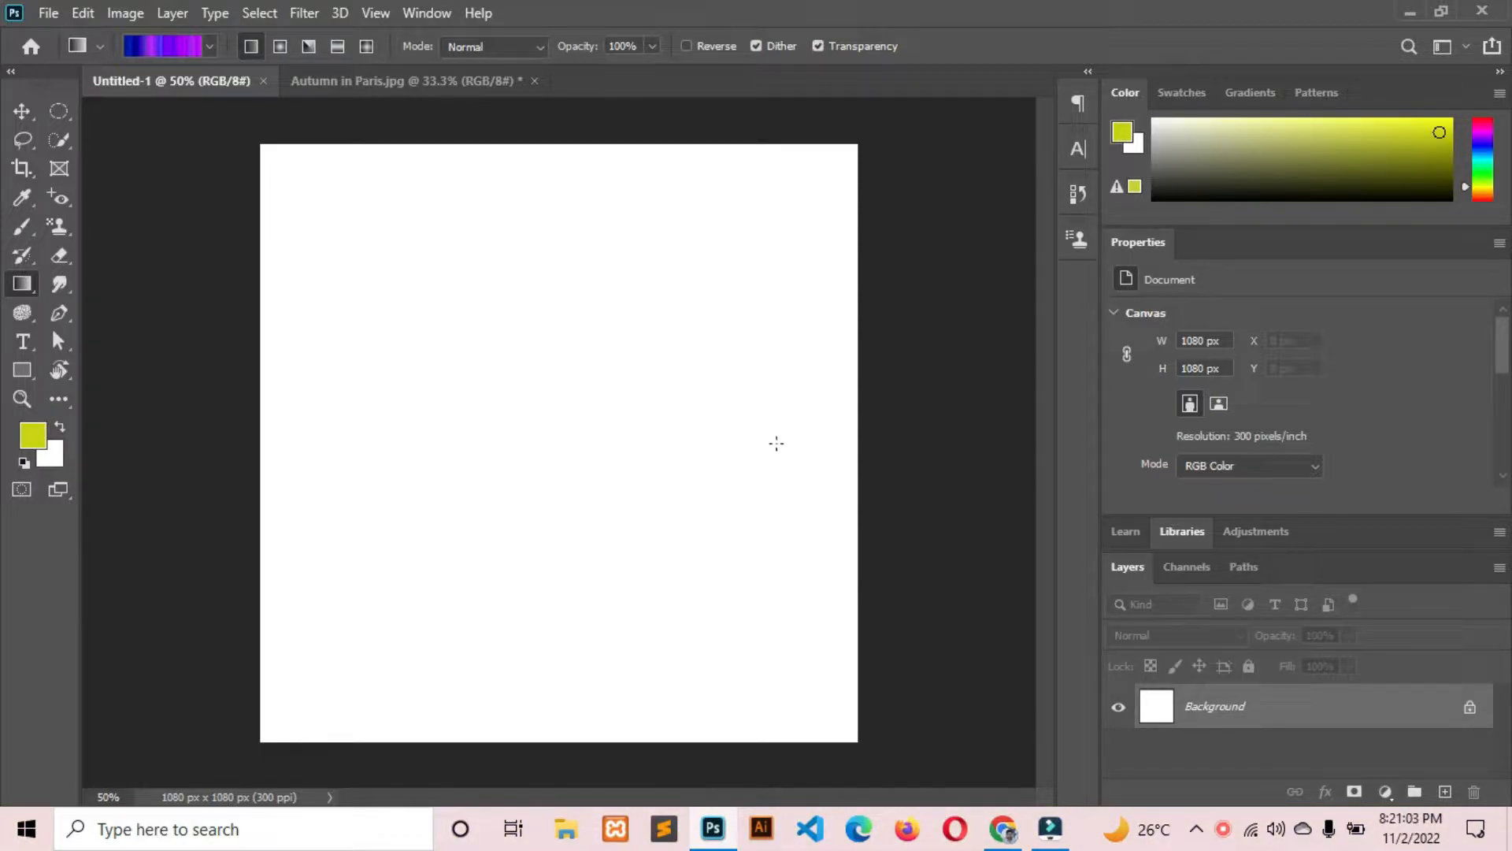
{"action": "right_click", "coordinate": [25, 290]}
{"action": "left_click", "coordinate": [75, 286]}
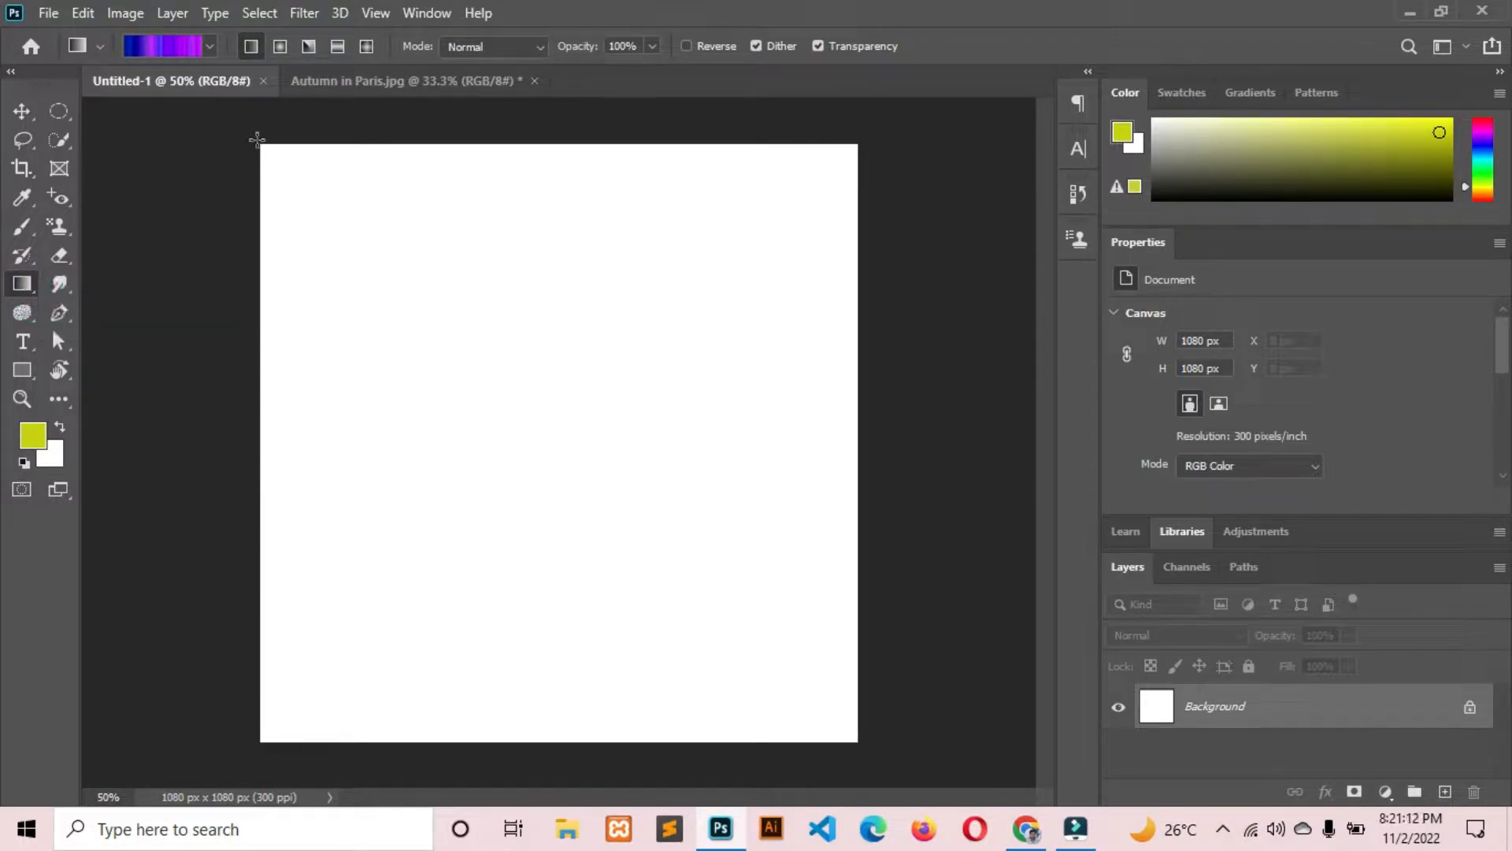
{"action": "right_click", "coordinate": [13, 286]}
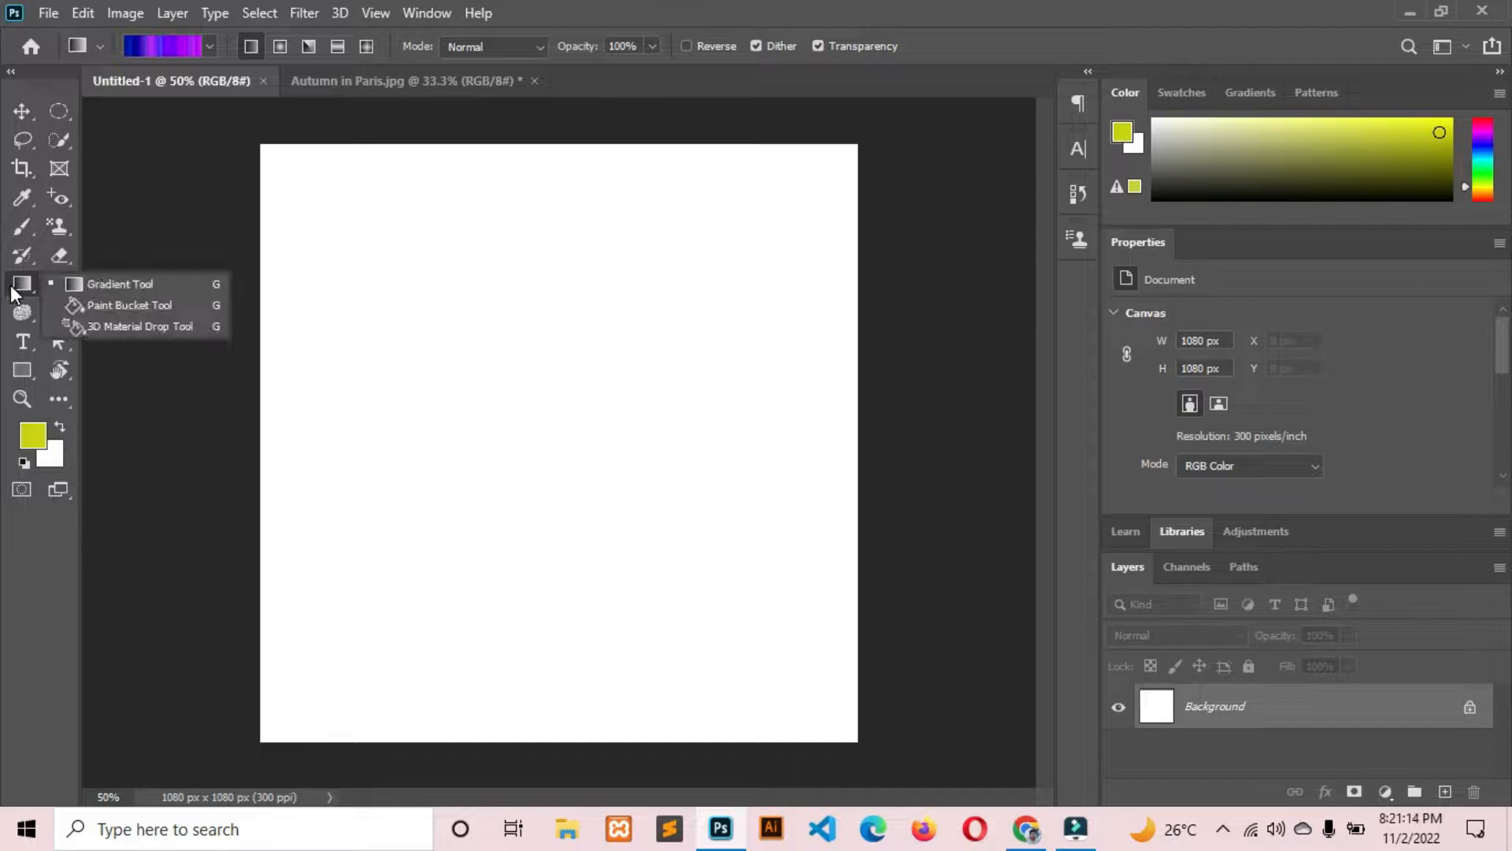
{"action": "left_click", "coordinate": [73, 282]}
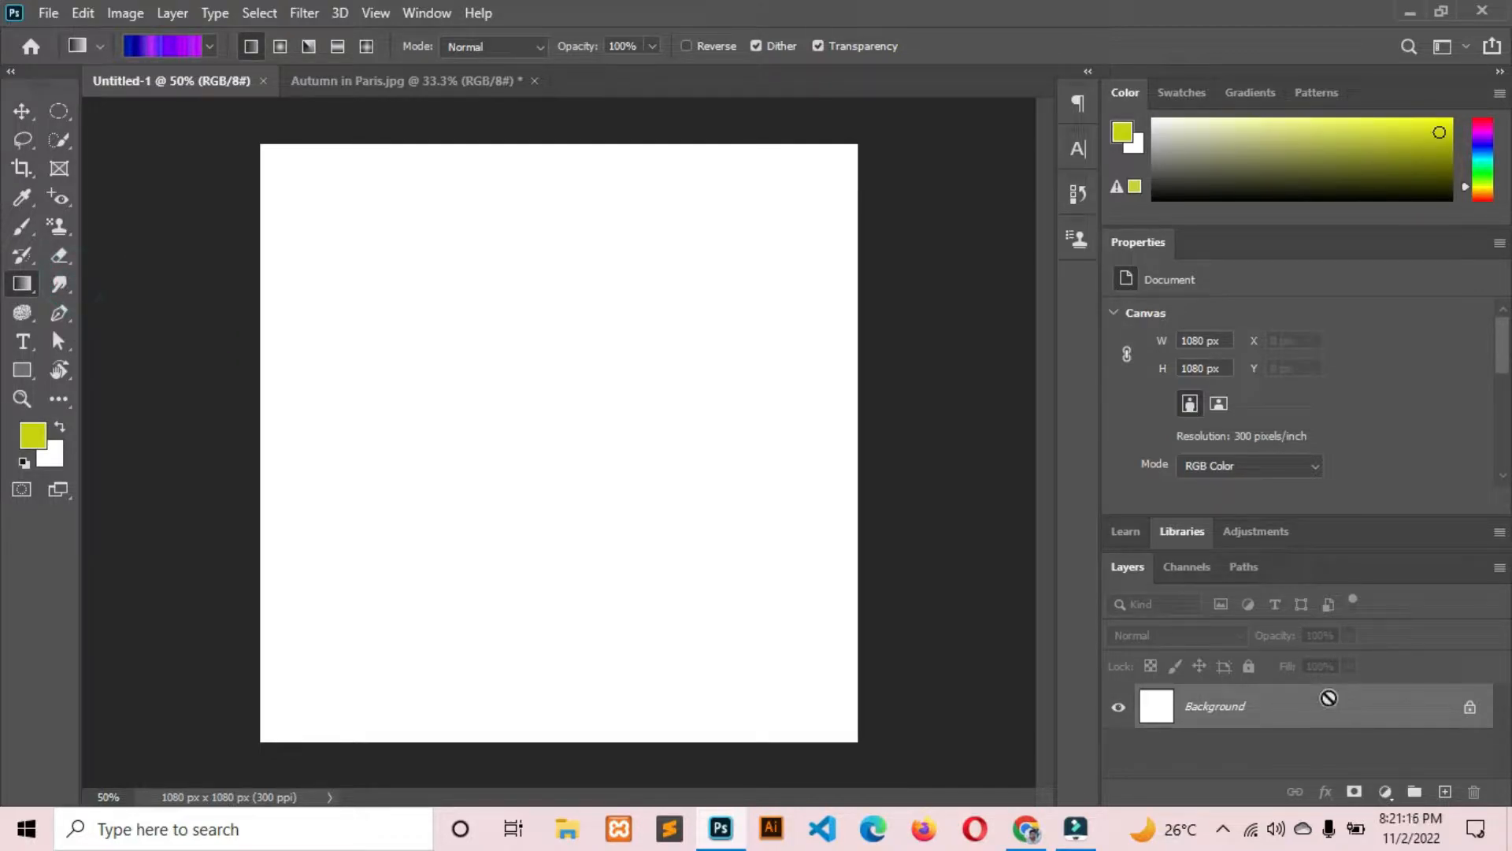
{"action": "key", "text": "ctrl+j"}
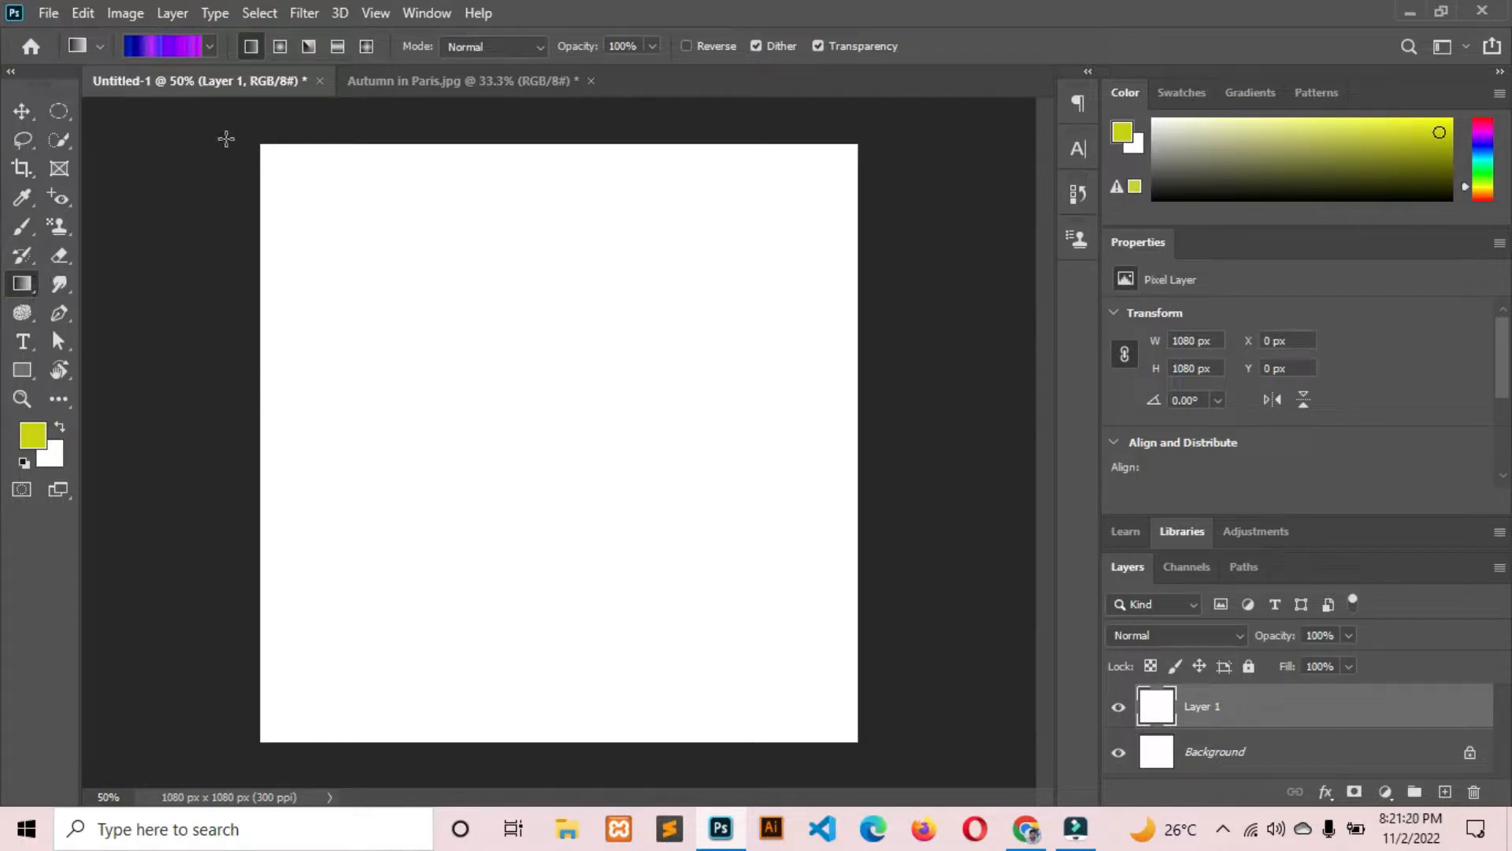
Fill Layer 1 with the blue-purple noise gradient diagonally from the canvas's upper-left corner to its lower-right corner
{"action": "right_click", "coordinate": [25, 290]}
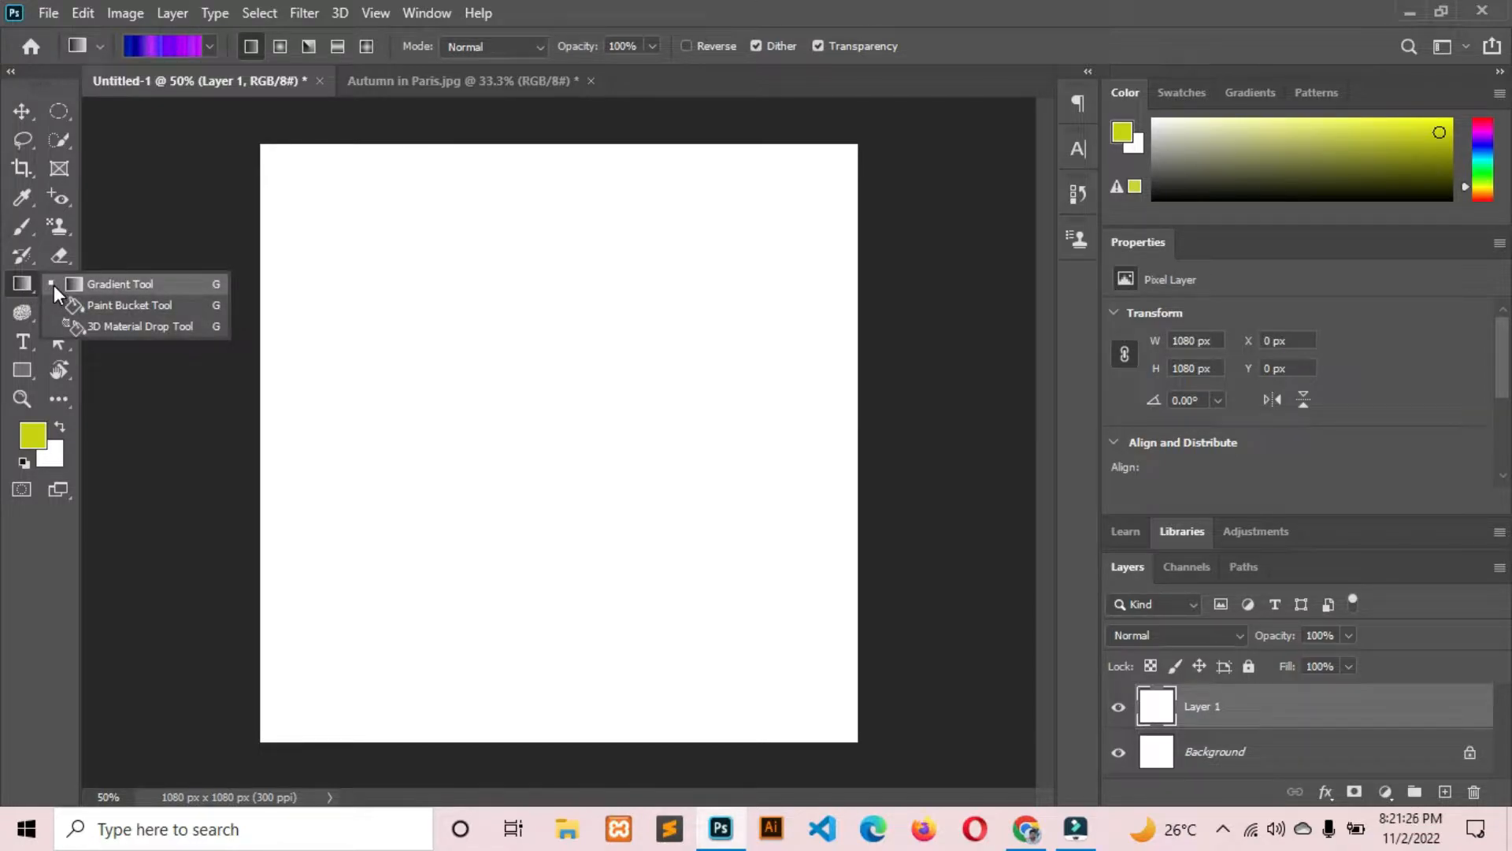
{"action": "left_click", "coordinate": [54, 285]}
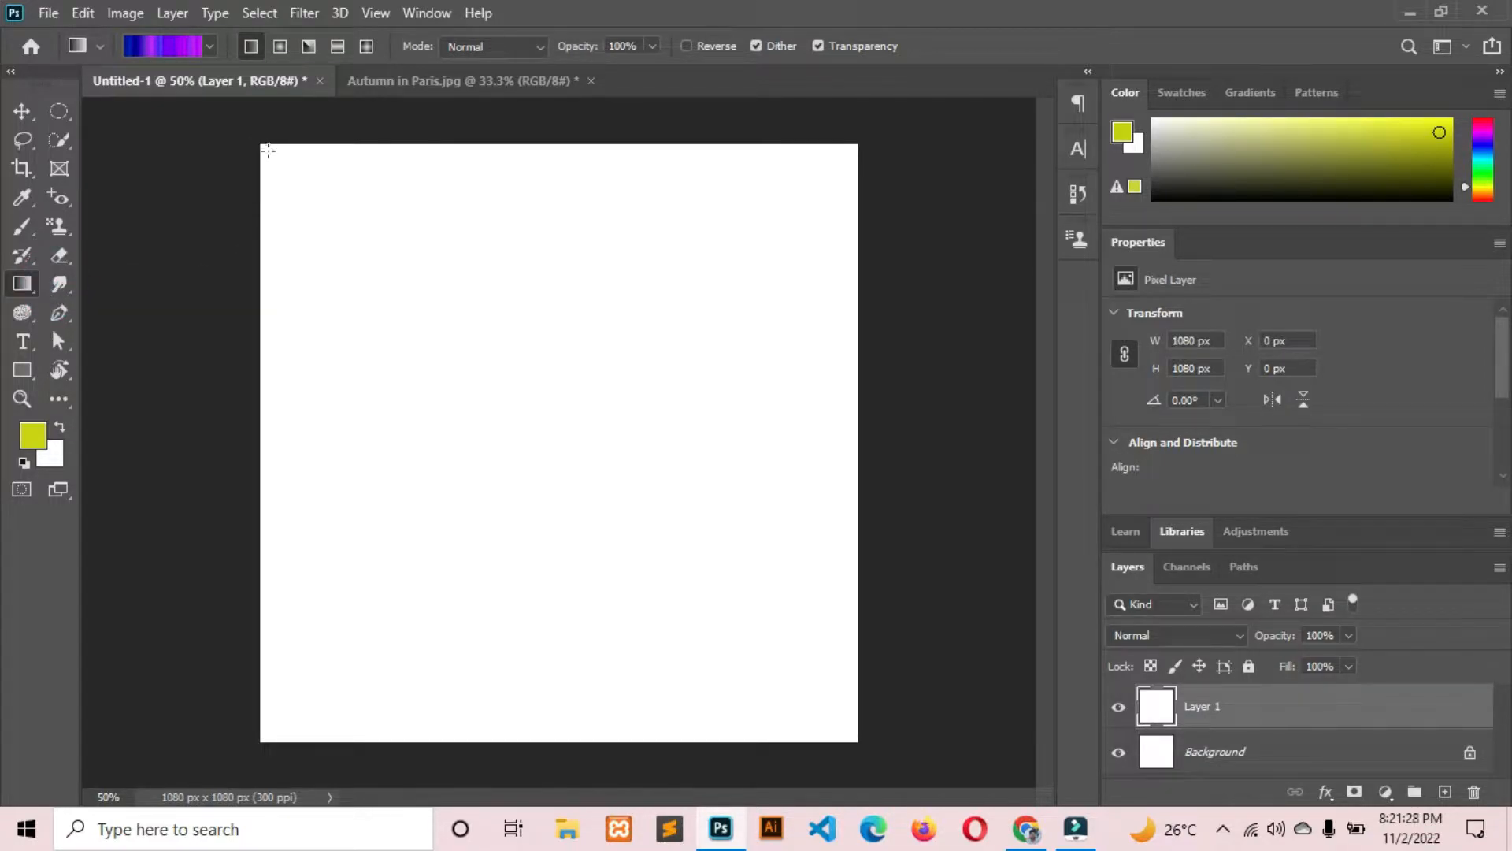
{"action": "left_click_drag", "start_coordinate": [258, 145], "coordinate": [833, 744]}
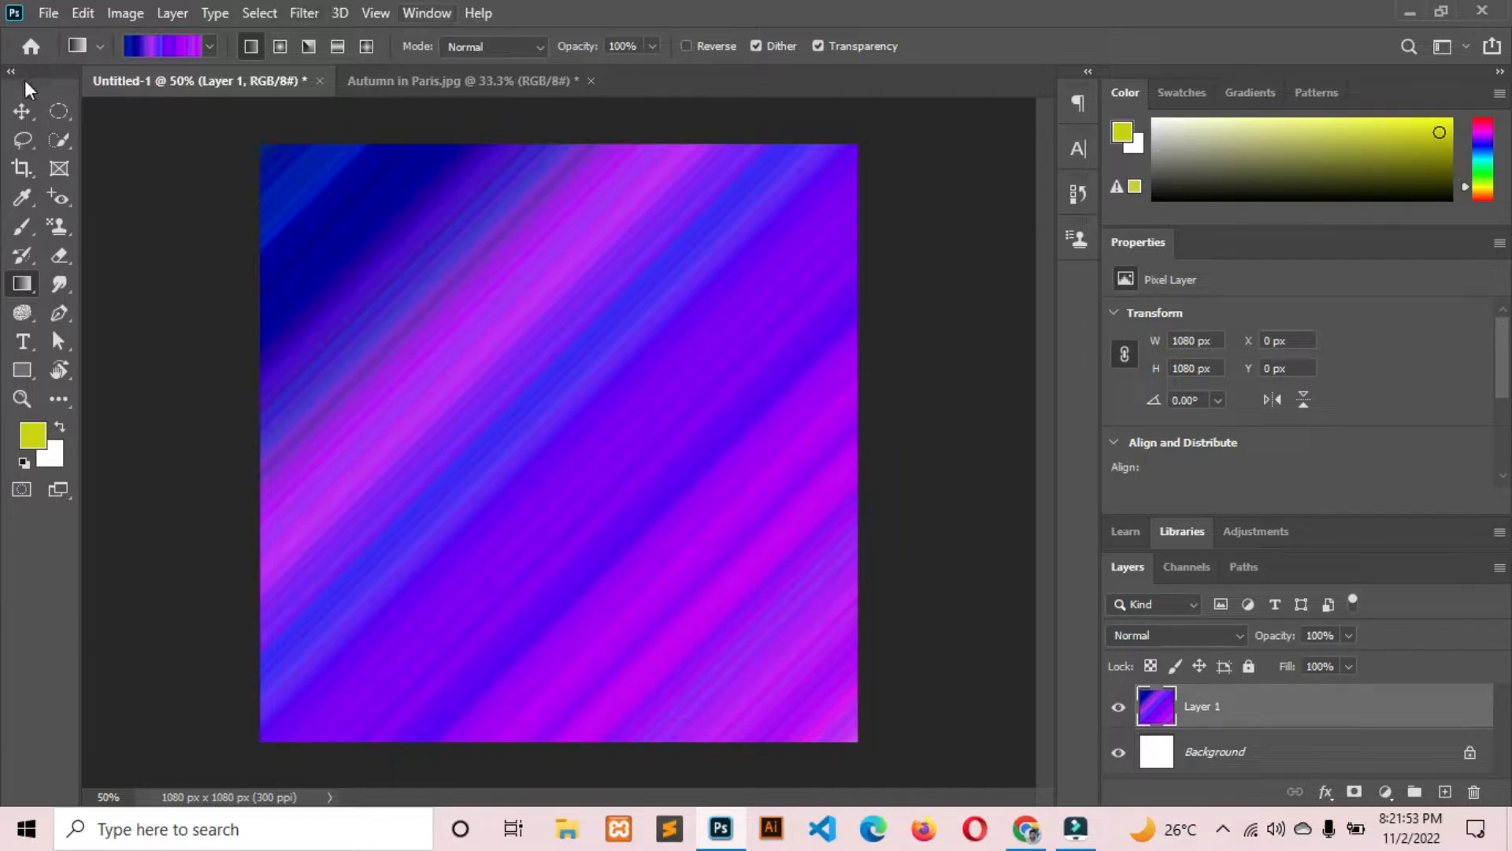
Examine the current noise gradient's presets, type, roughness and color model settings in the Gradient Editor
{"action": "left_click", "coordinate": [163, 51]}
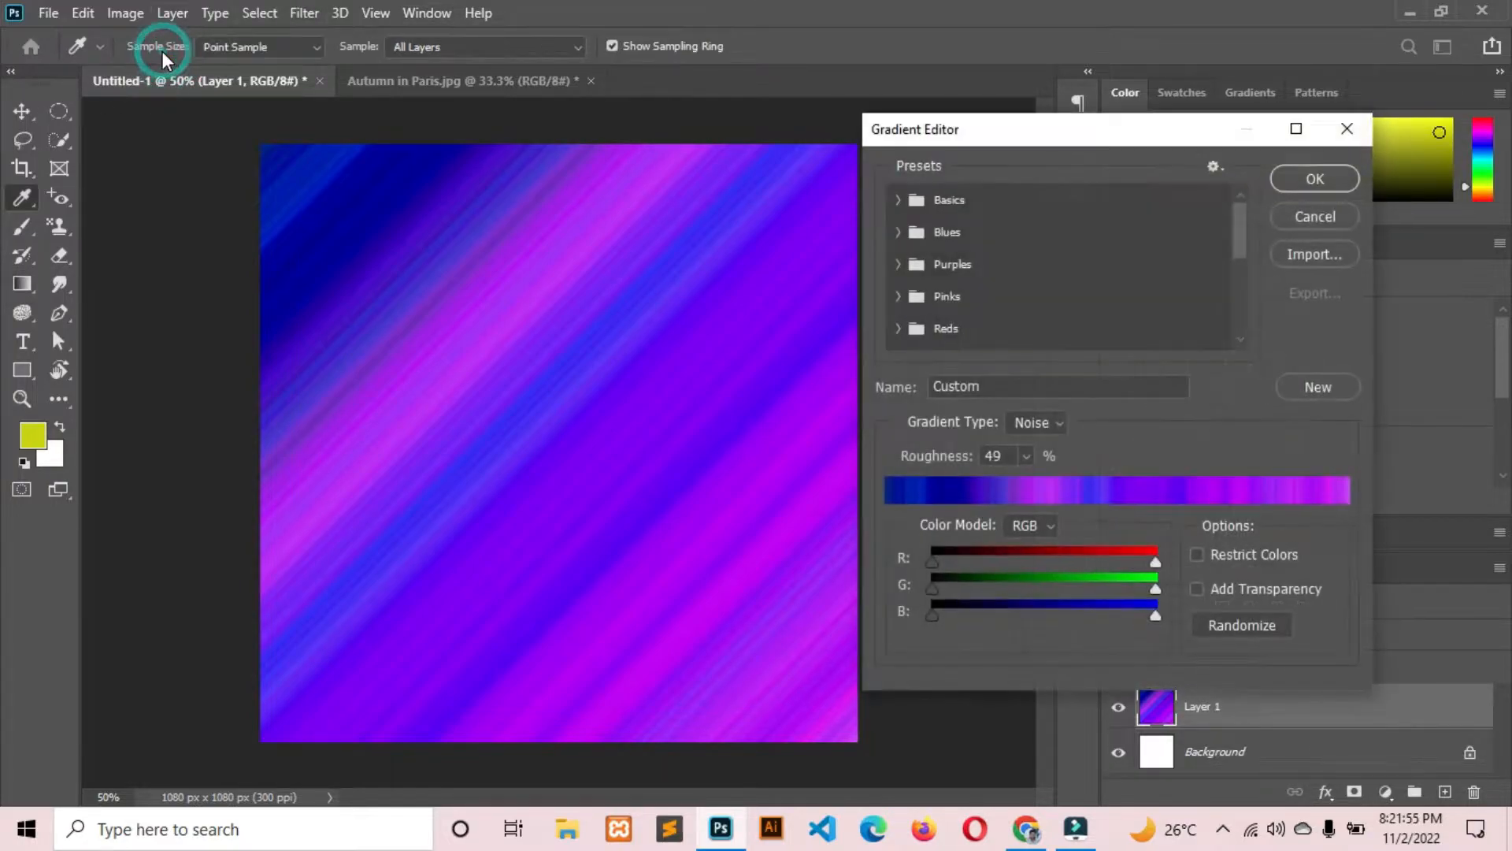
{"action": "left_click", "coordinate": [1298, 220]}
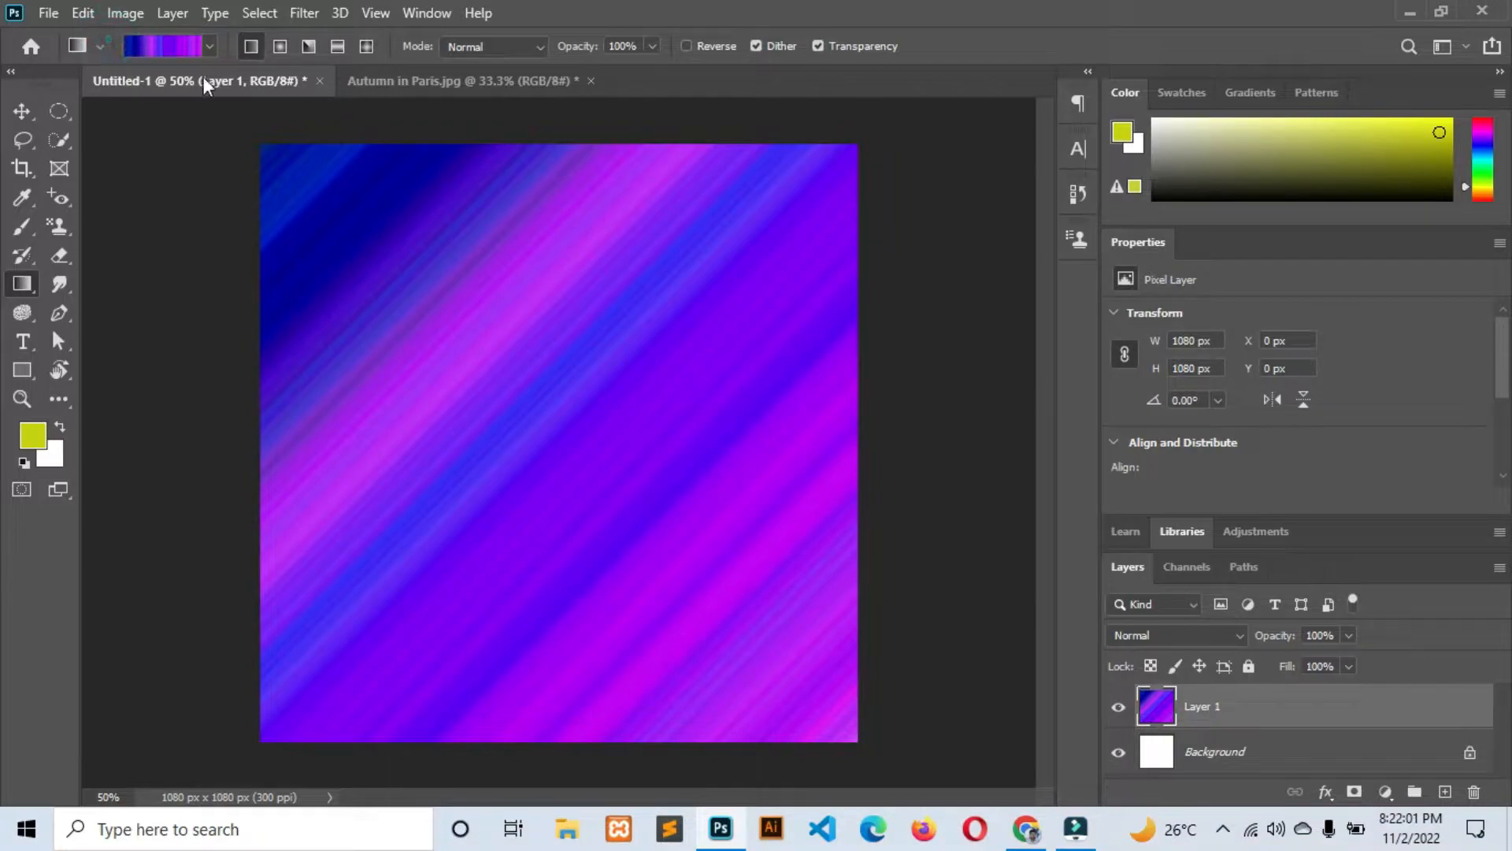
{"action": "left_click", "coordinate": [150, 54]}
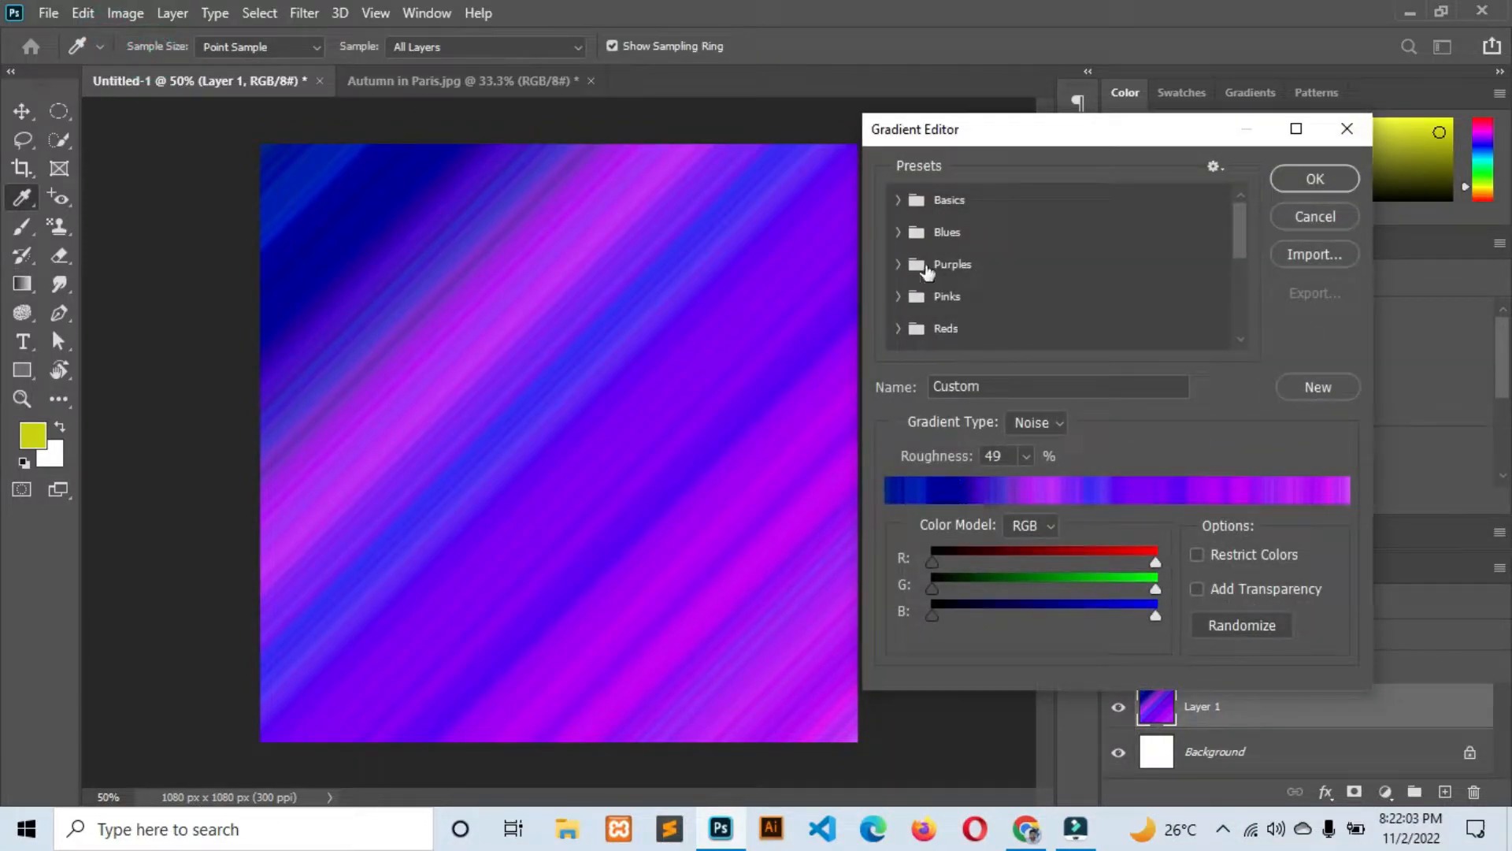
{"action": "left_click", "coordinate": [943, 485]}
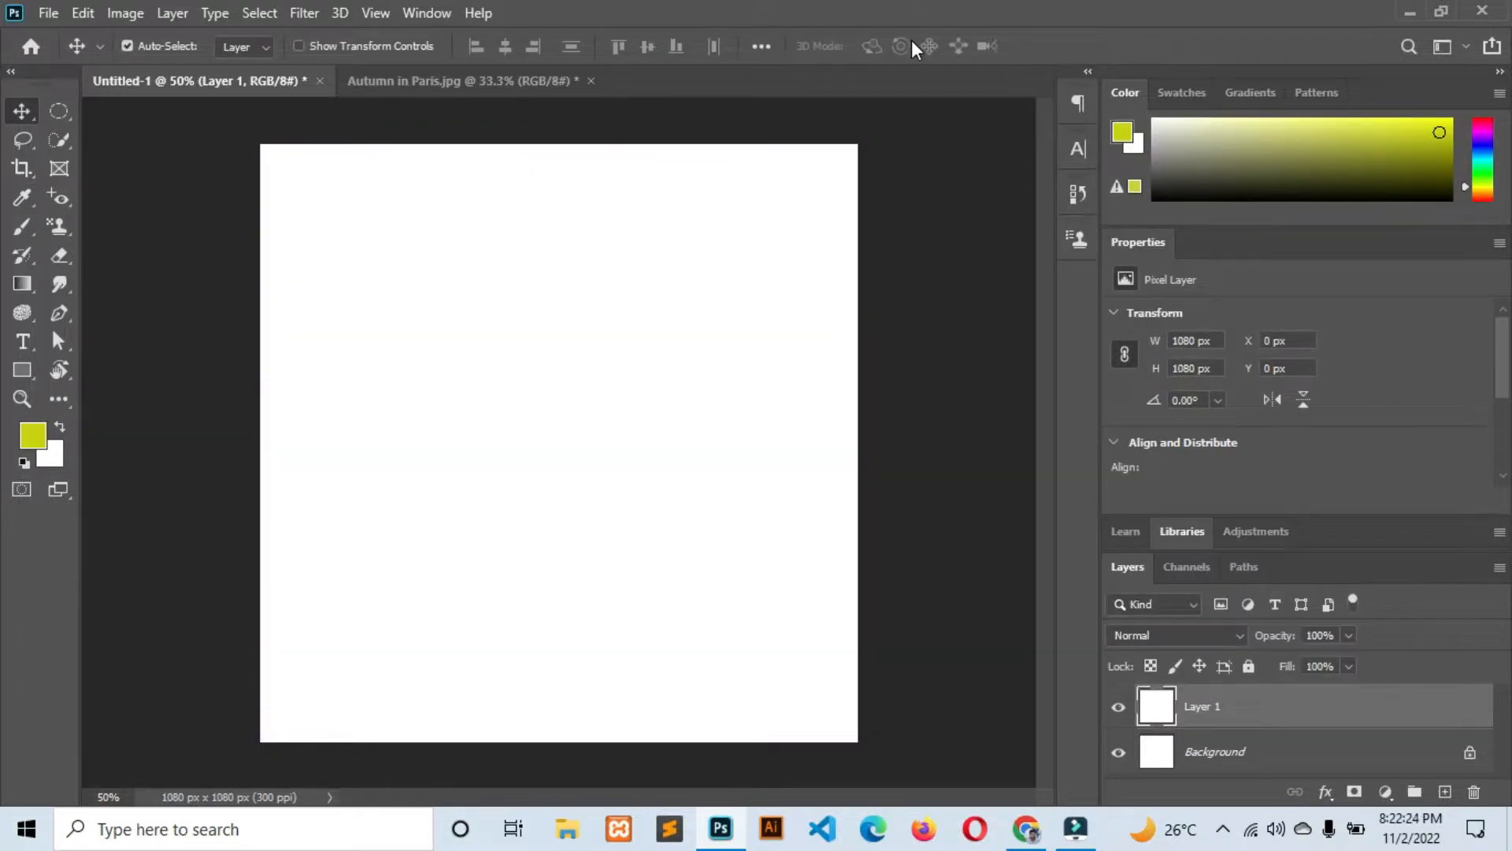
Switch to the Gradient tool with Layer 1 as the active layer
{"action": "left_click", "coordinate": [23, 284]}
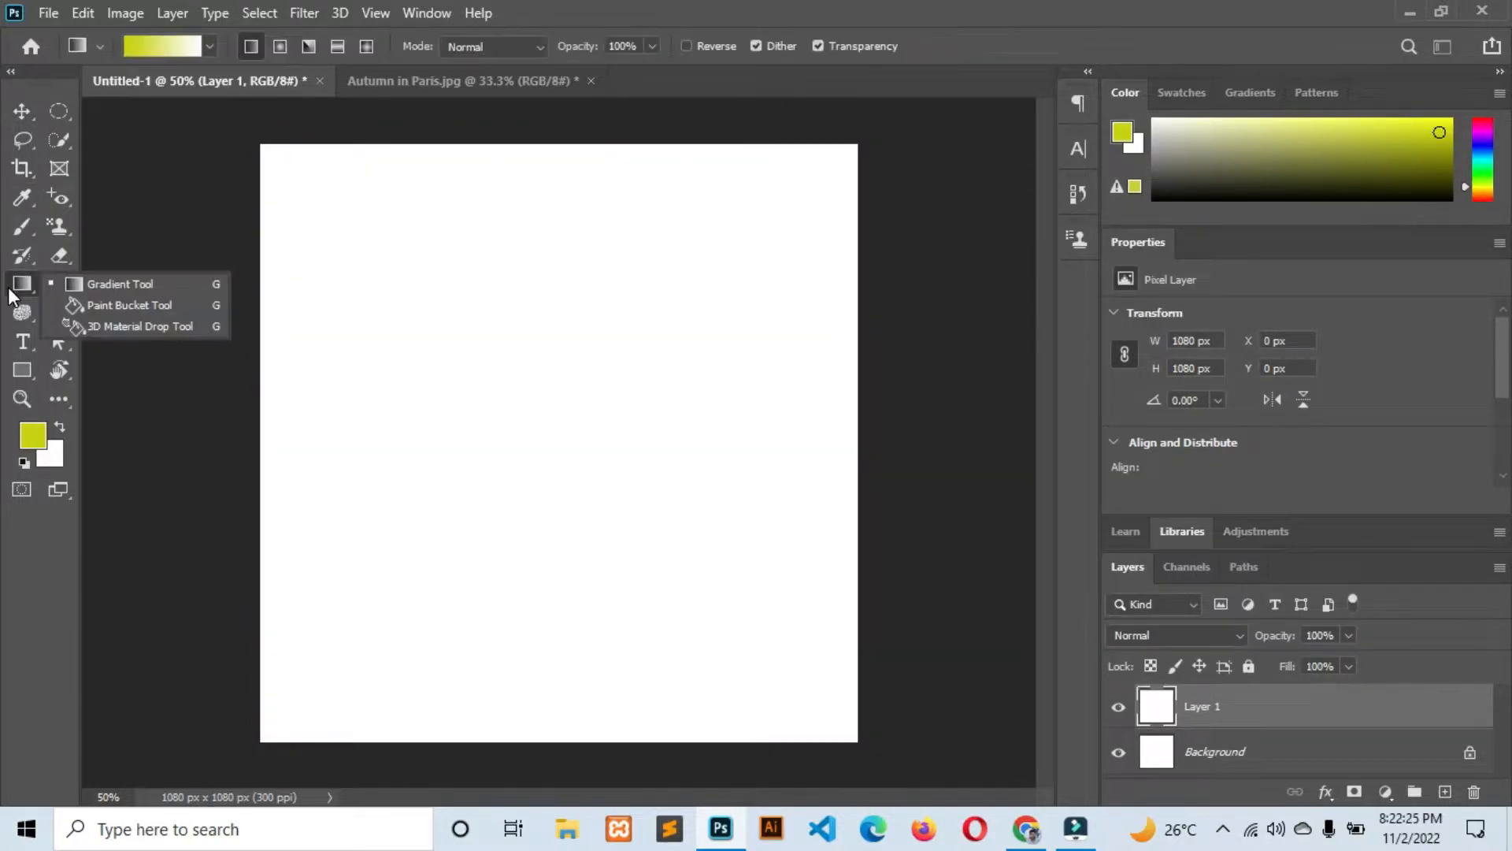
{"action": "left_click", "coordinate": [82, 277]}
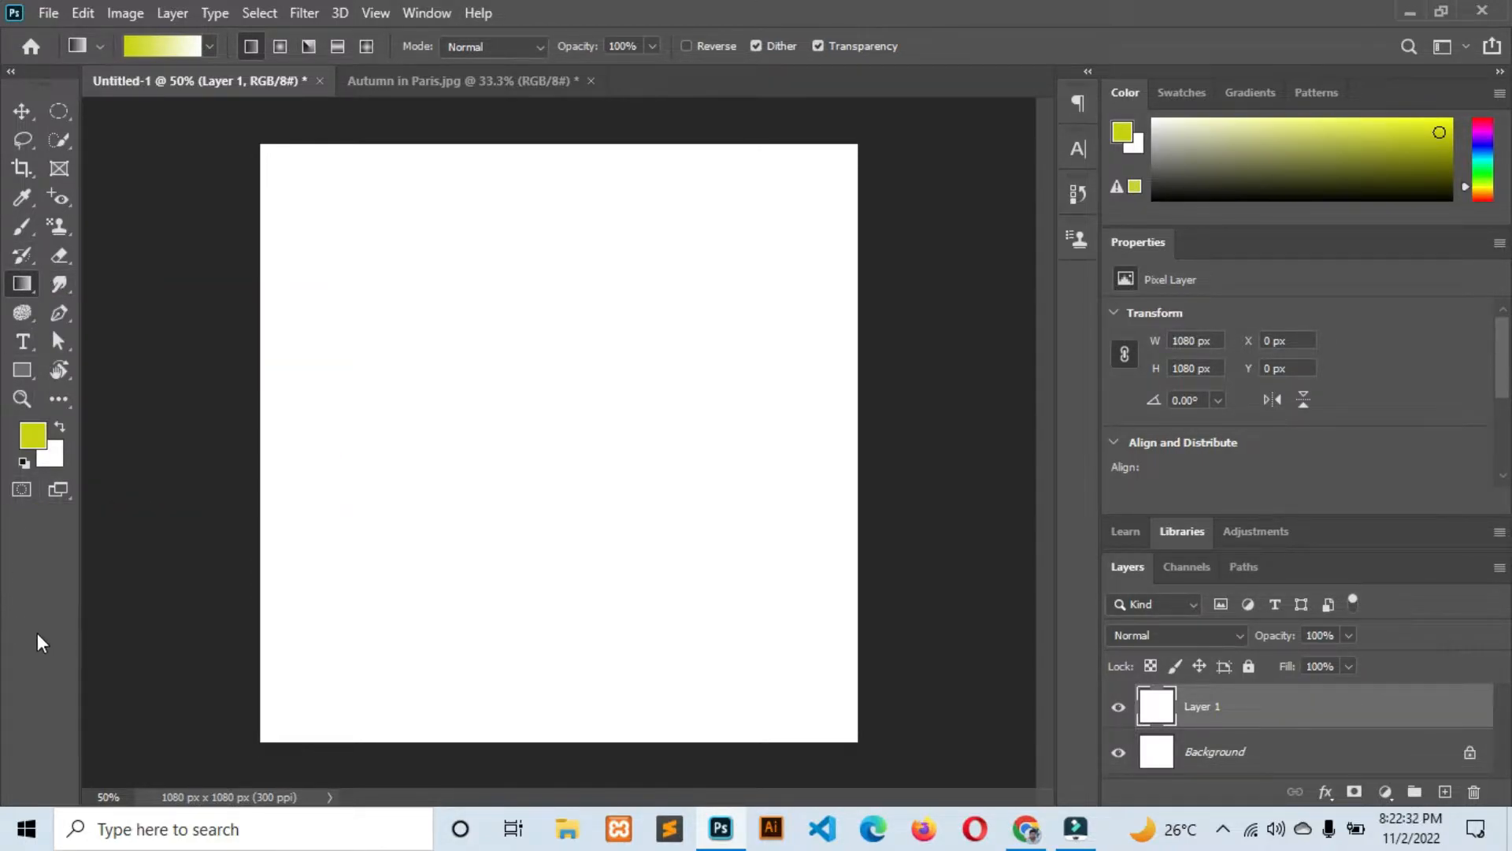
{"action": "right_click", "coordinate": [13, 291]}
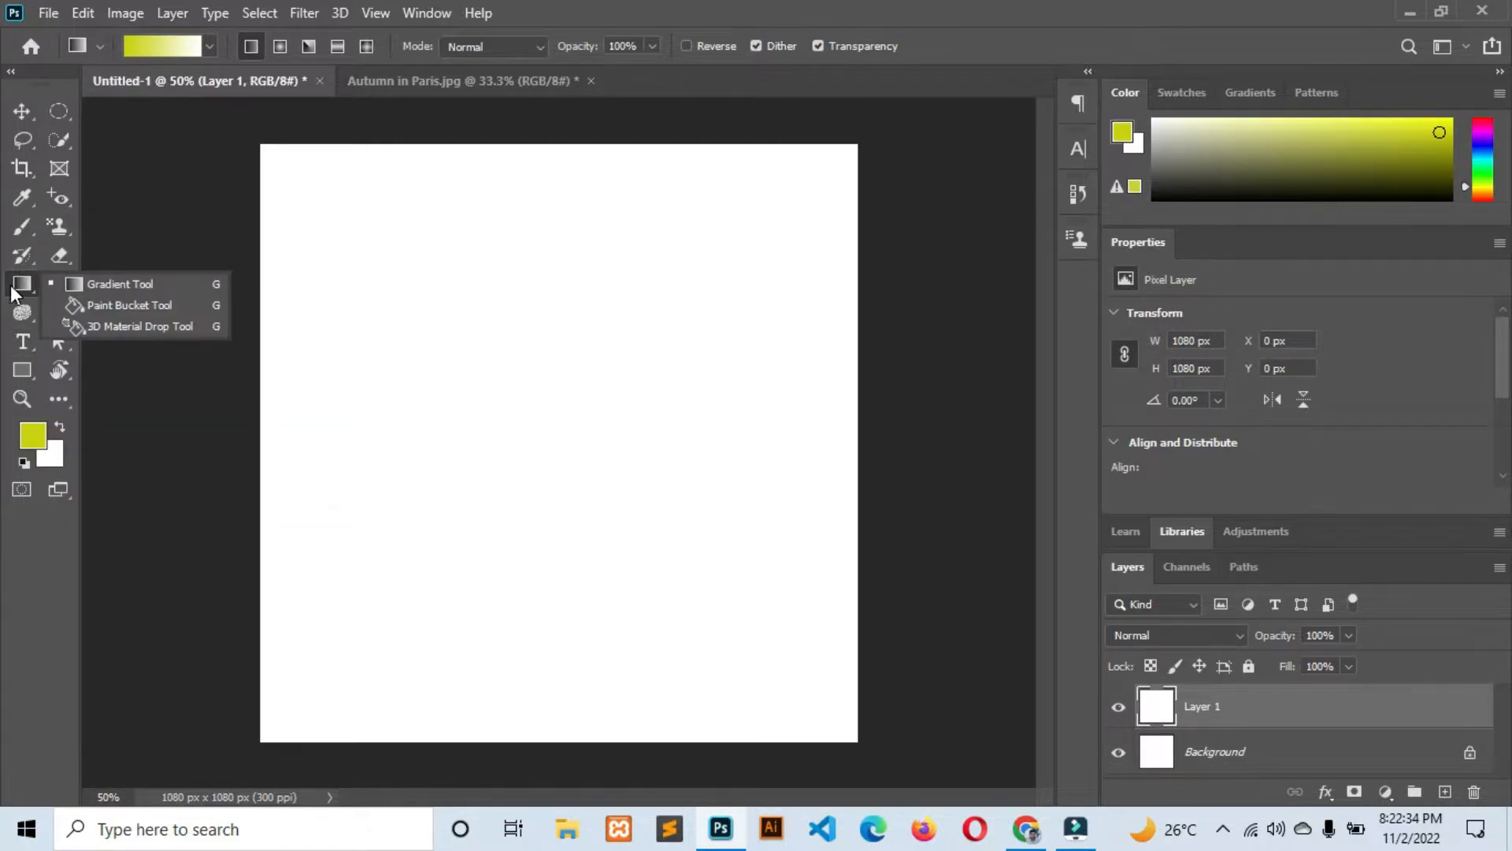
{"action": "left_click", "coordinate": [84, 282]}
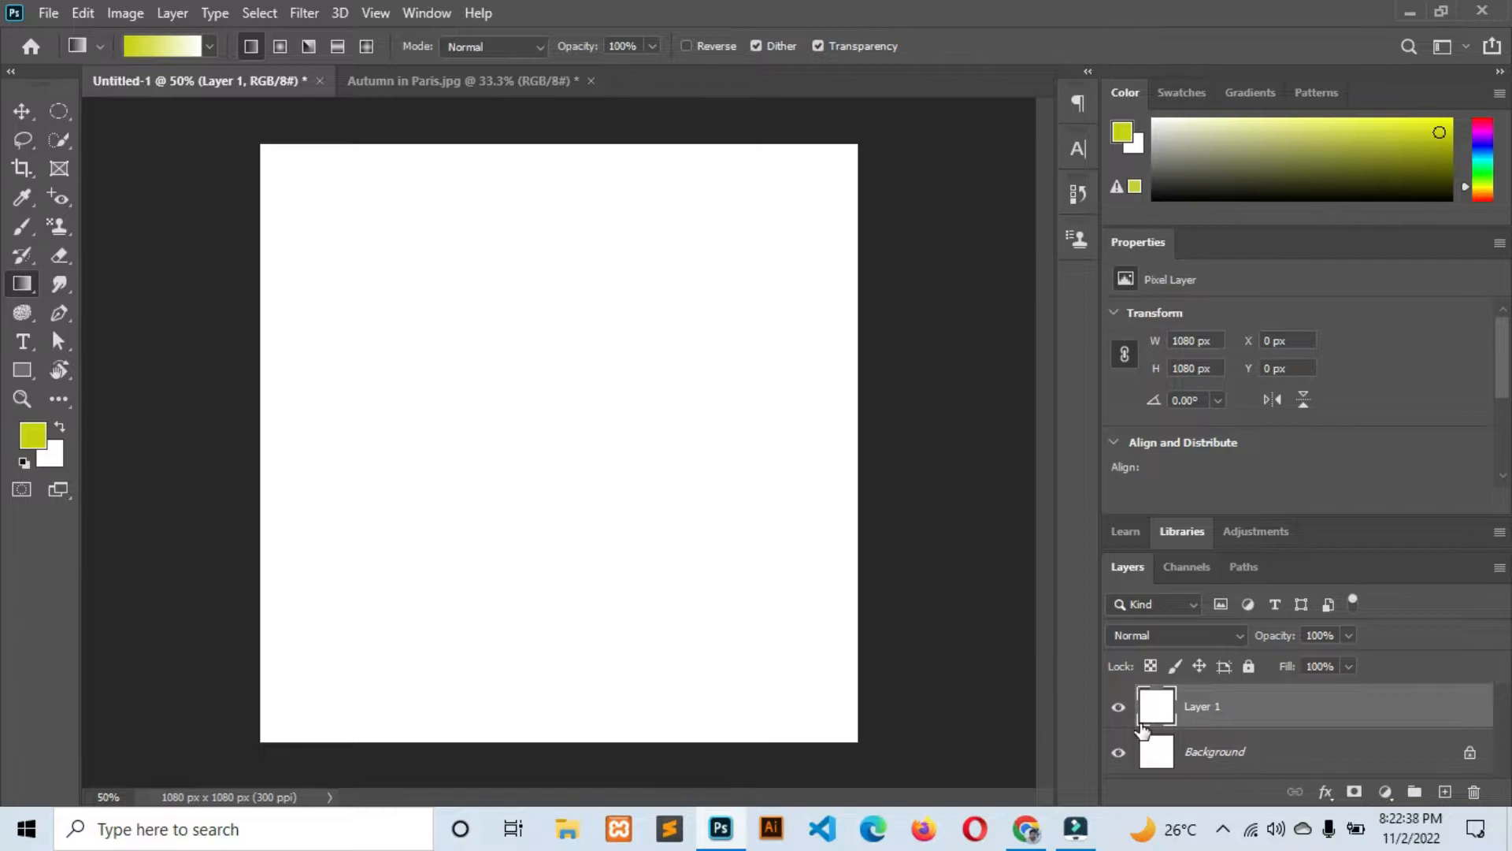
Draw a yellow-green rectangle about 680 × 284 px across the middle of the canvas
{"action": "left_click", "coordinate": [23, 369]}
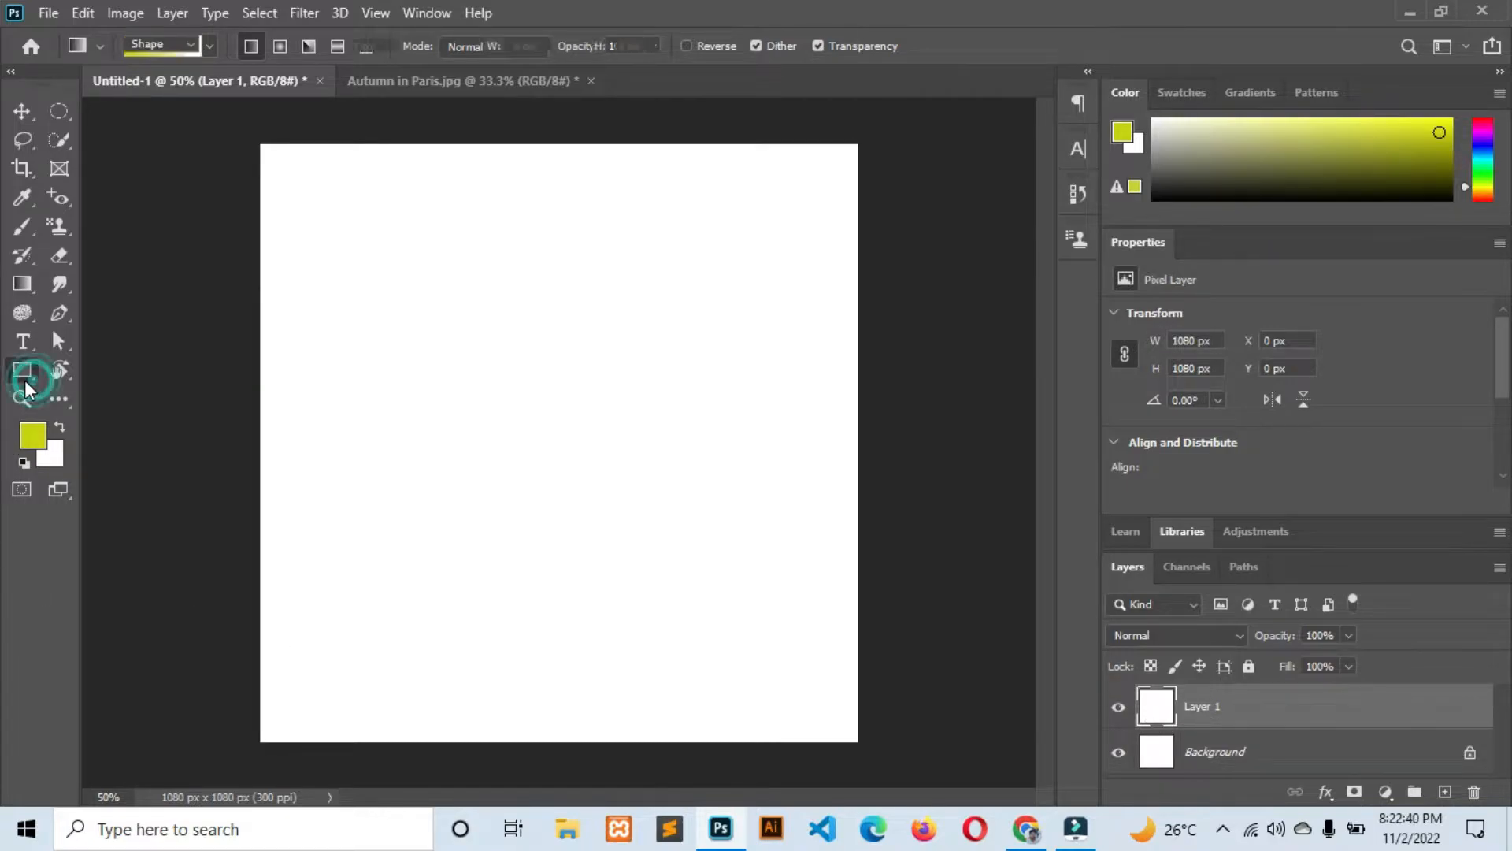
{"action": "left_click_drag", "start_coordinate": [343, 350], "coordinate": [721, 507]}
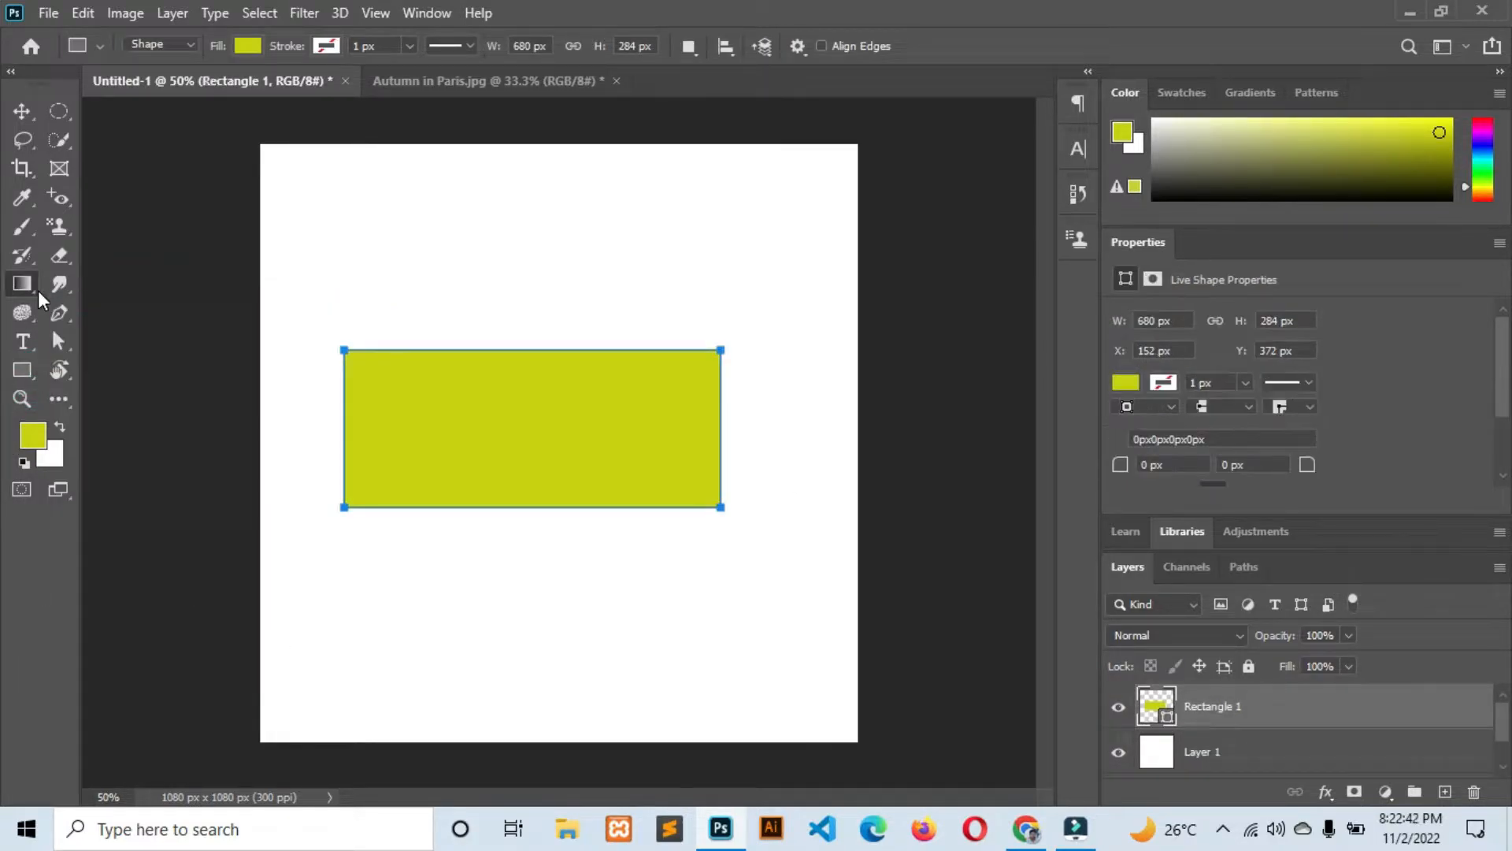
{"action": "left_click", "coordinate": [32, 286]}
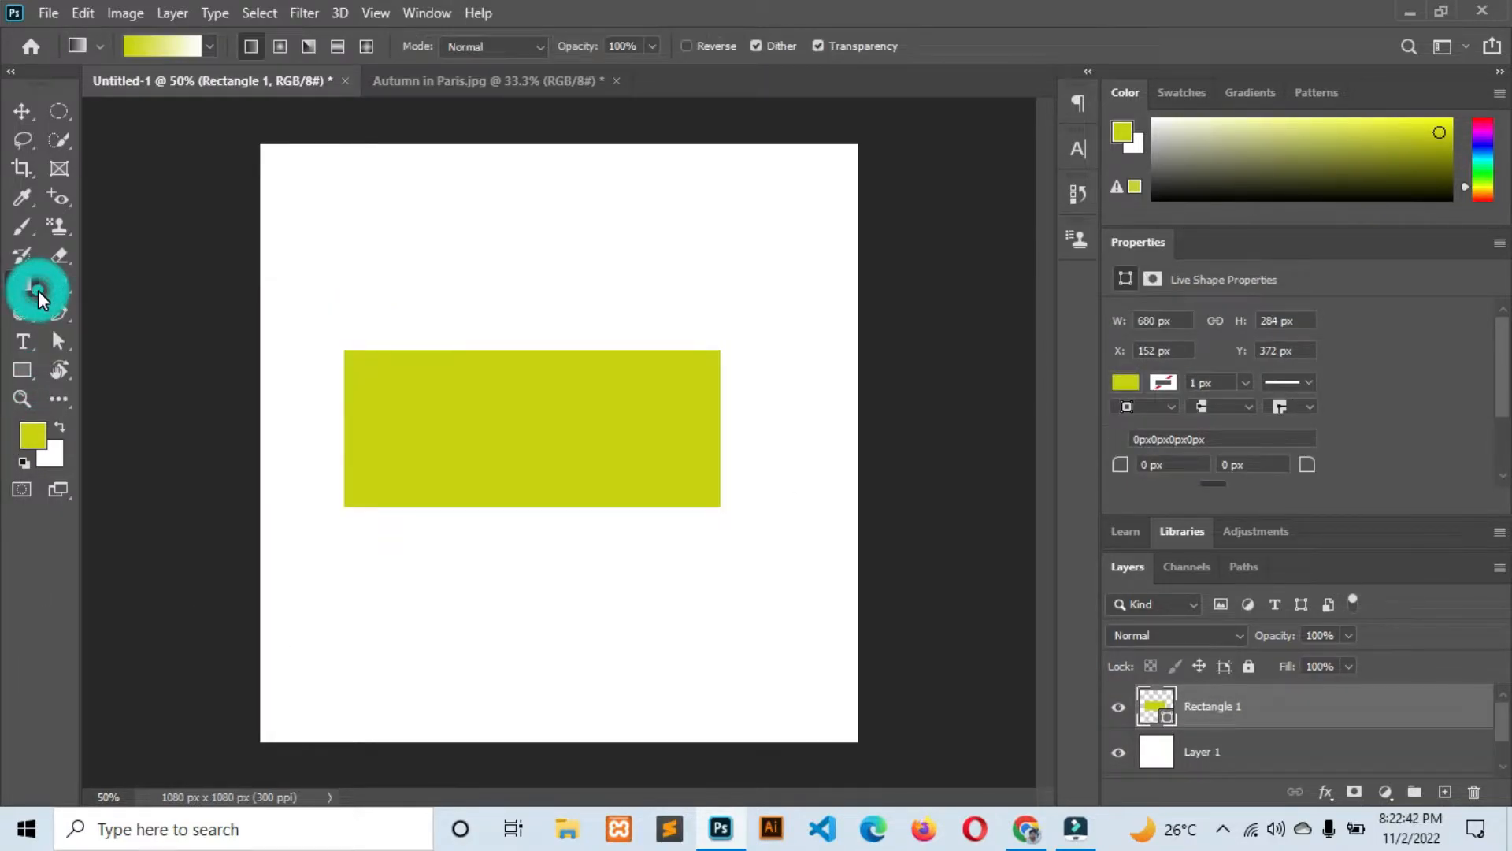
Change the rectangle's fill from the solid color to a linear black-to-white gradient
{"action": "left_click", "coordinate": [35, 370]}
{"action": "left_click", "coordinate": [243, 46]}
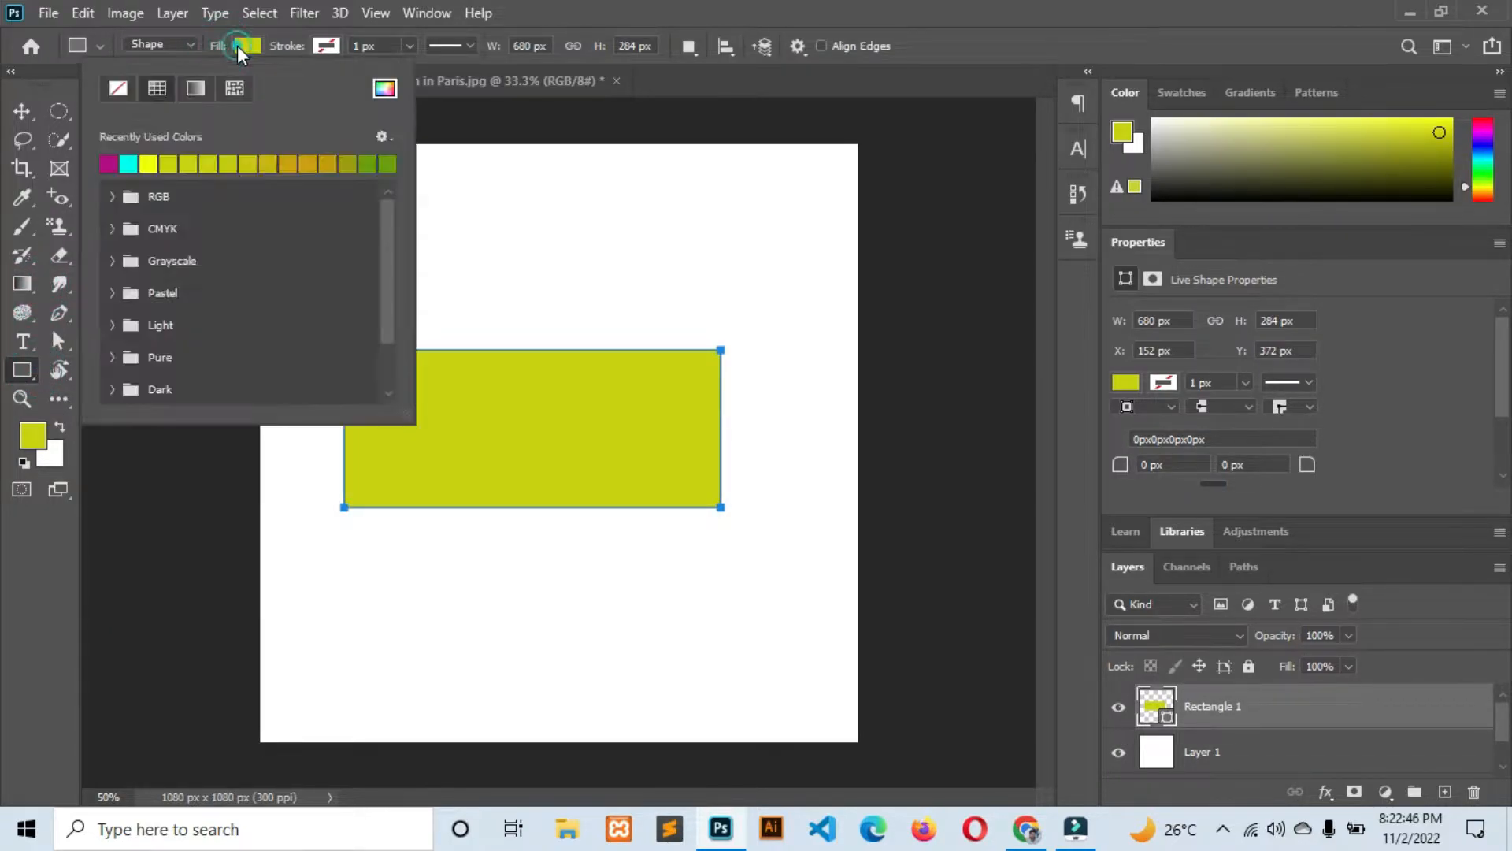
{"action": "left_click", "coordinate": [386, 89]}
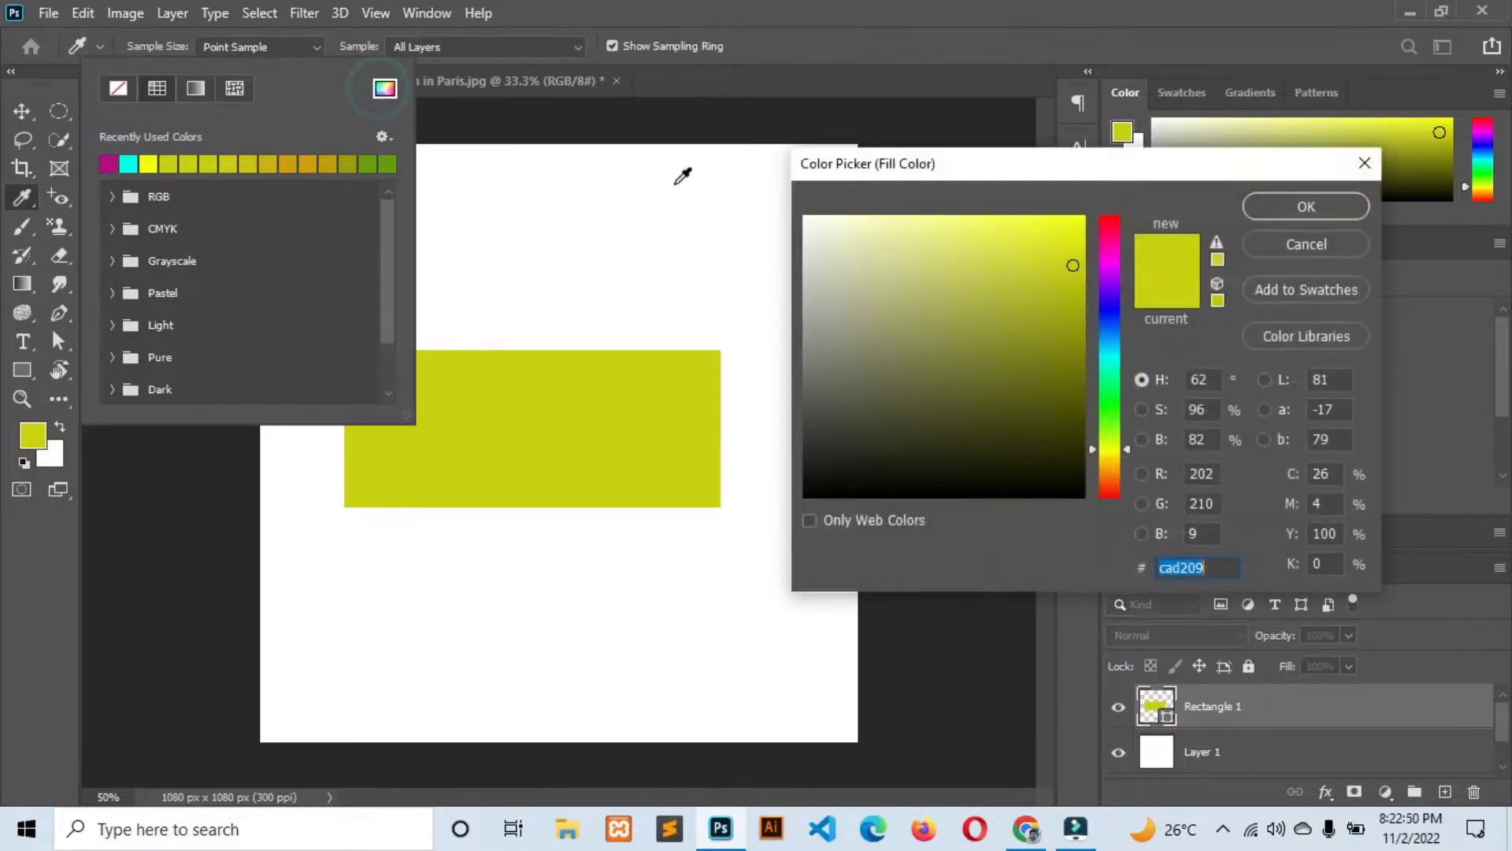
{"action": "left_click", "coordinate": [1292, 244]}
{"action": "left_click", "coordinate": [197, 87]}
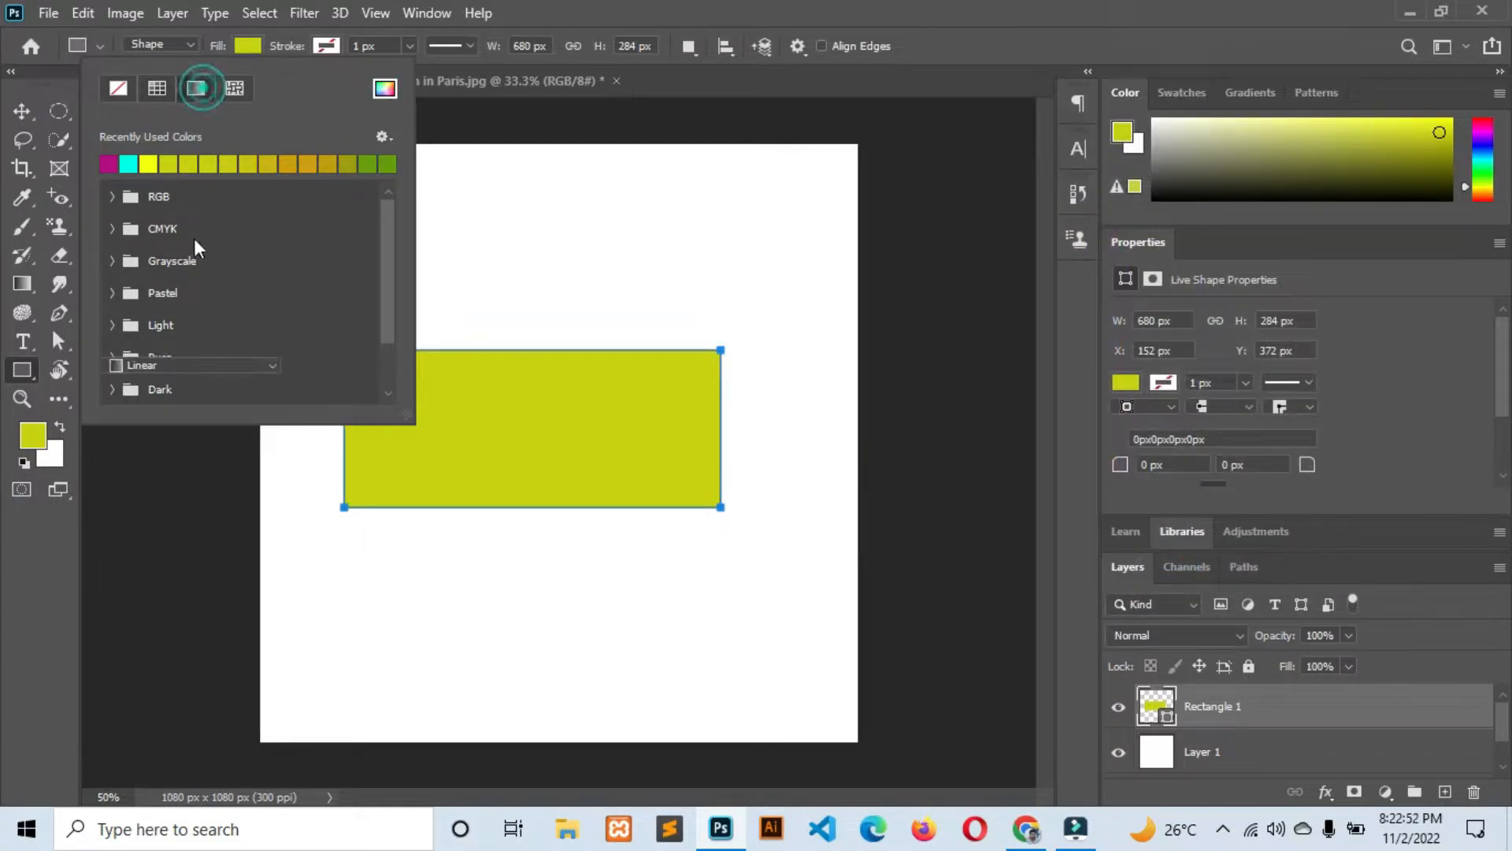
{"action": "left_click", "coordinate": [91, 614]}
{"action": "left_click", "coordinate": [792, 355]}
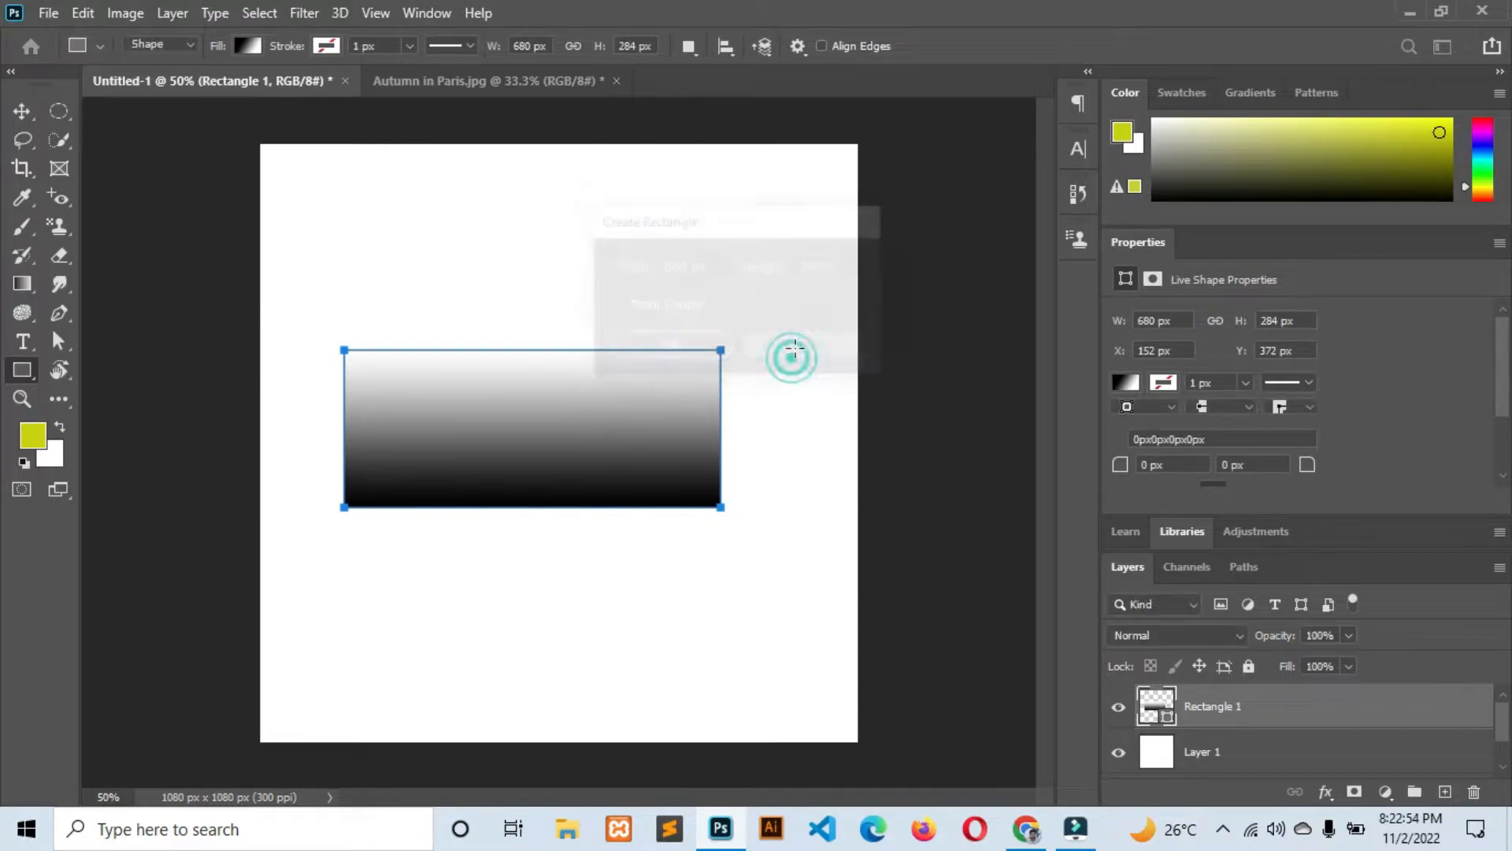
Undo the rectangle's gradient fill and the rectangle itself
{"action": "key", "text": "ctrl+z"}
{"action": "key", "text": "ctrl+z"}
{"action": "key", "text": "ctrl+z"}
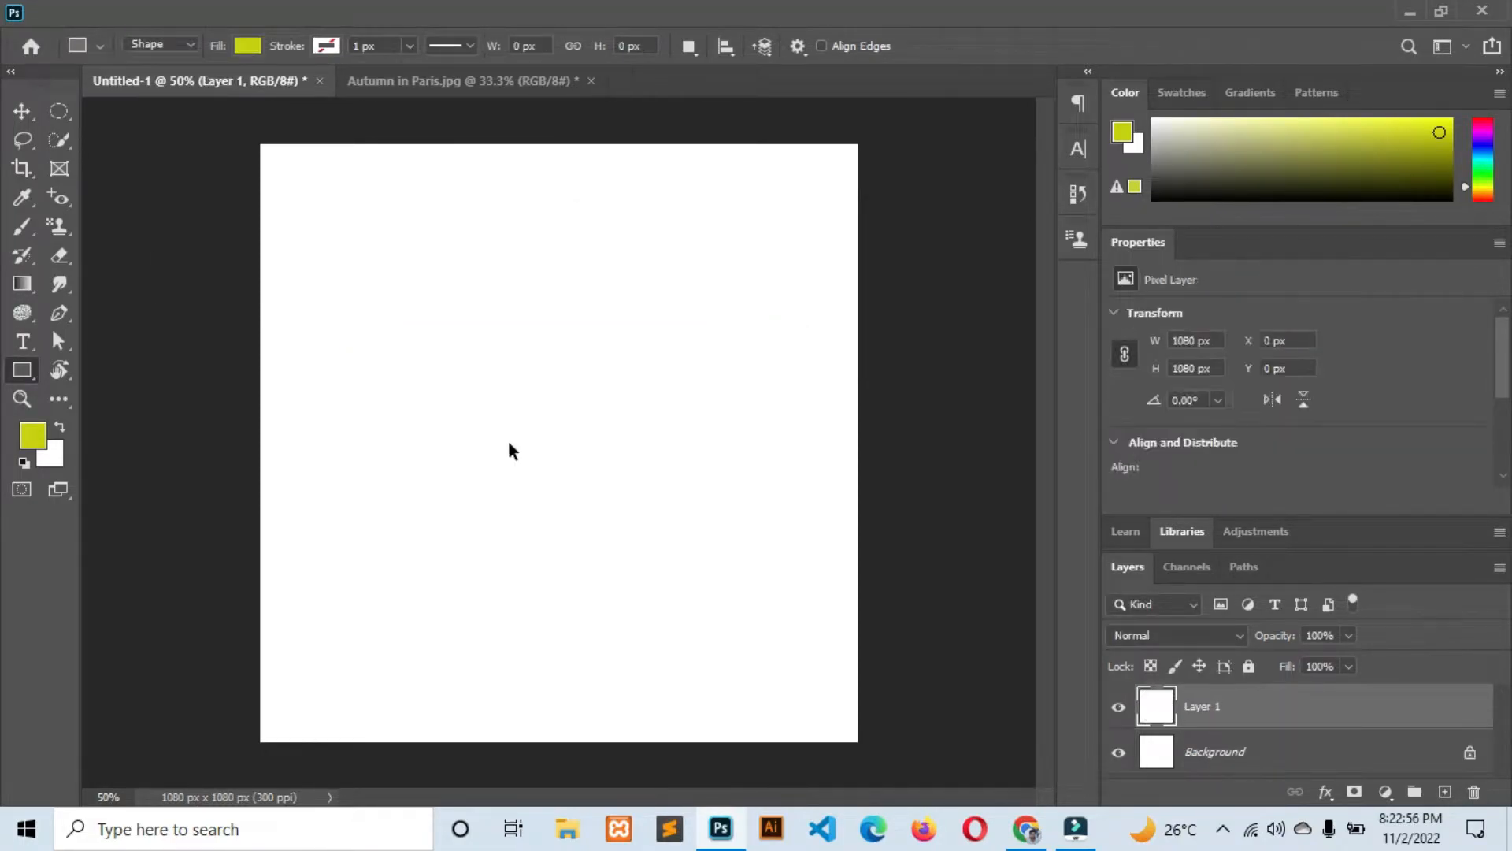
Fill Layer 1 with the yellow-green to white linear gradient diagonally from the upper-left to the lower-right canvas corner using the Gradient tool
{"action": "left_click_drag", "start_coordinate": [33, 284], "coordinate": [74, 285]}
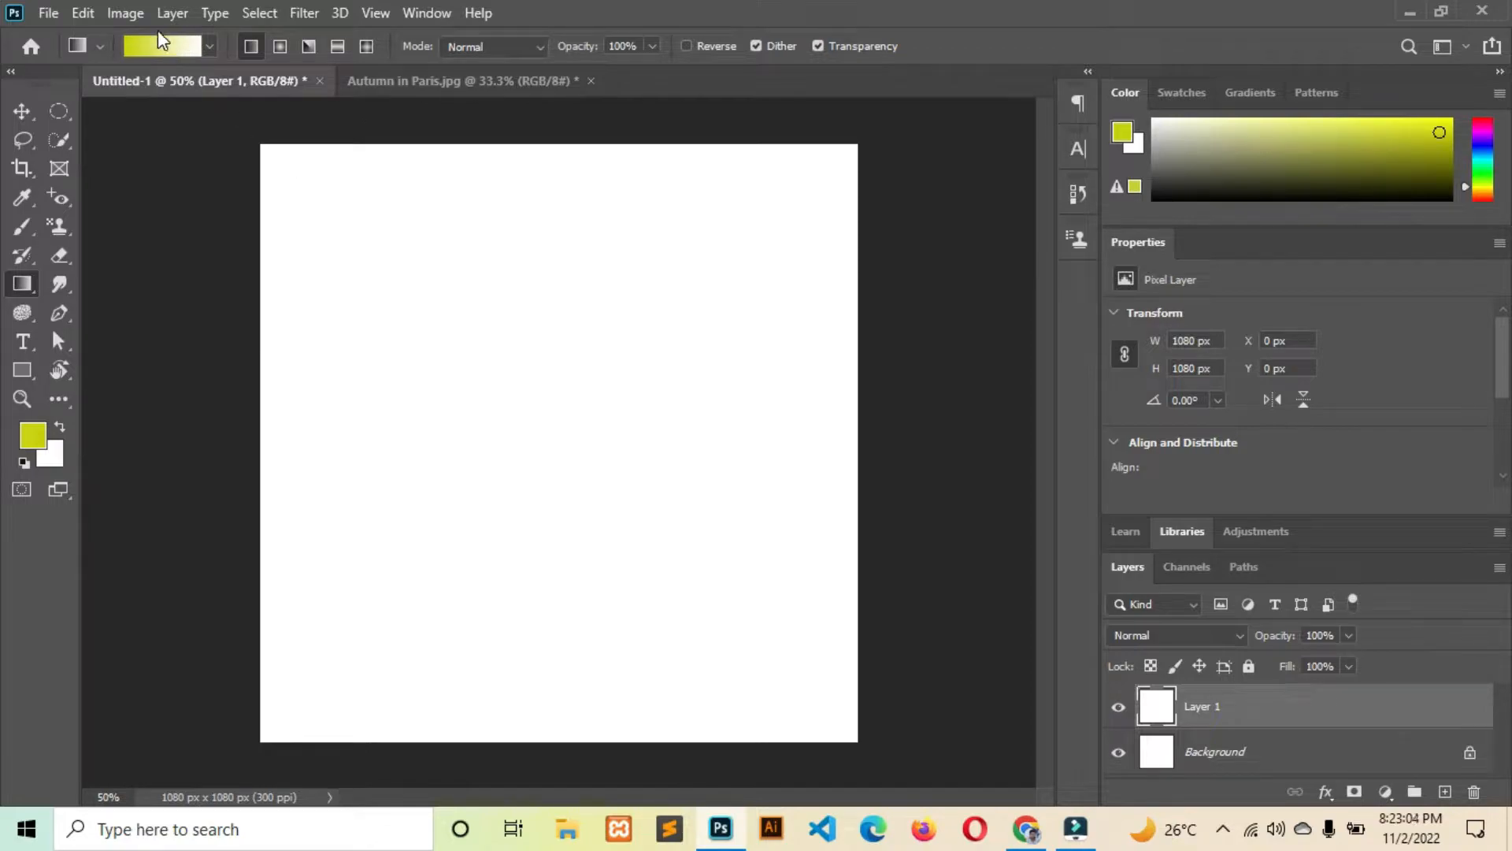
{"action": "left_click_drag", "start_coordinate": [260, 144], "coordinate": [861, 748]}
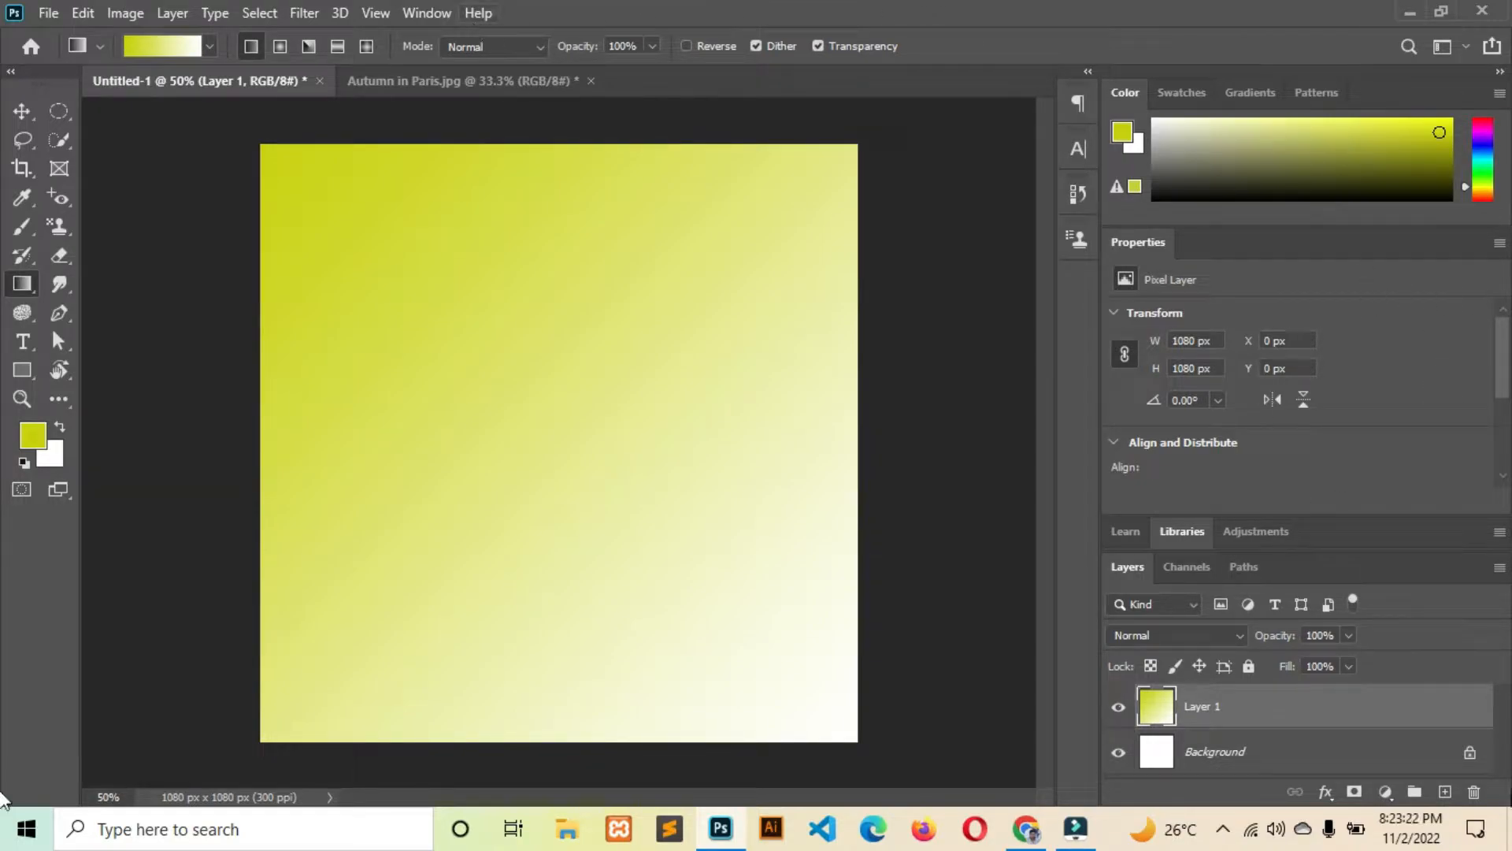
Set the start color stop of the solid gradient to red ff0404 in the Gradient Editor
{"action": "left_click", "coordinate": [197, 49]}
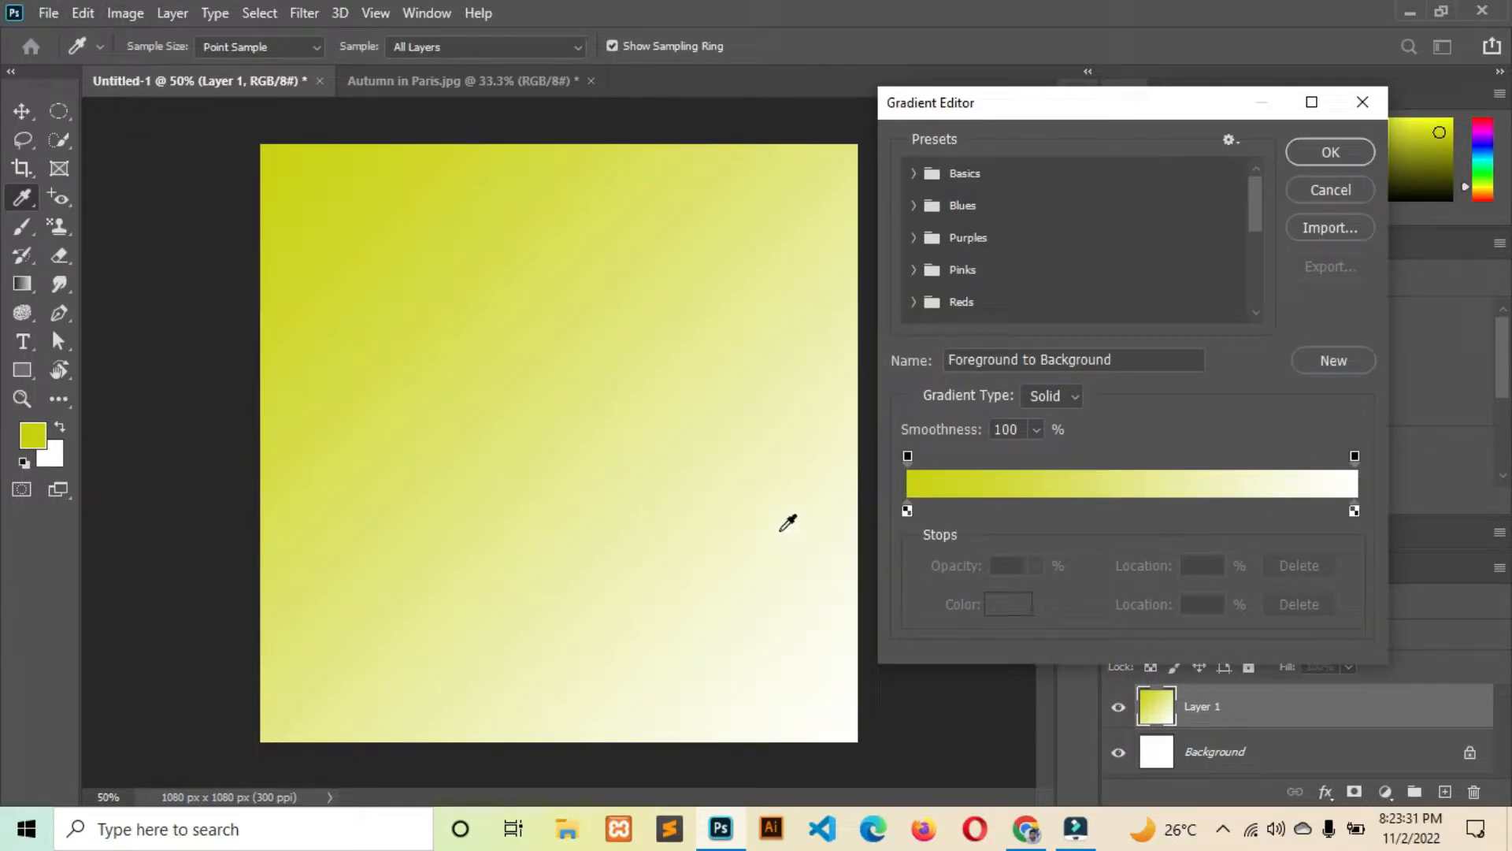
{"action": "left_click", "coordinate": [907, 511]}
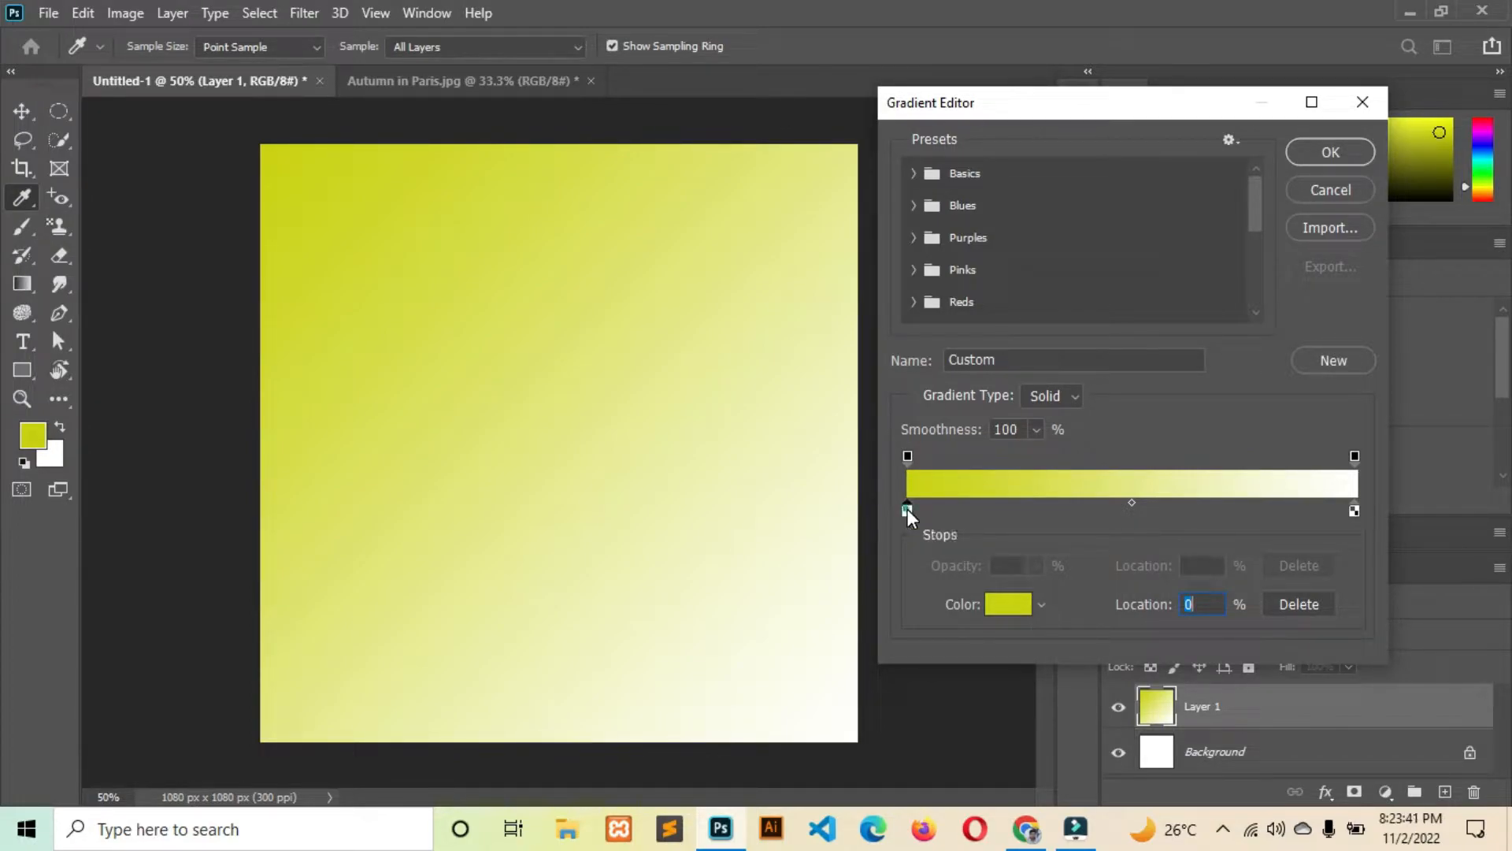
{"action": "double_click", "coordinate": [907, 510]}
{"action": "mouse_move", "coordinate": [1065, 254]}
{"action": "left_mouse_down"}
{"action": "mouse_move", "coordinate": [1056, 221]}
{"action": "mouse_move", "coordinate": [1052, 334]}
{"action": "left_mouse_up"}
{"action": "mouse_move", "coordinate": [1103, 272]}
{"action": "left_mouse_down"}
{"action": "mouse_move", "coordinate": [1111, 225]}
{"action": "mouse_move", "coordinate": [1094, 214]}
{"action": "left_mouse_up"}
{"action": "left_click", "coordinate": [1081, 217]}
{"action": "left_click", "coordinate": [1312, 207]}
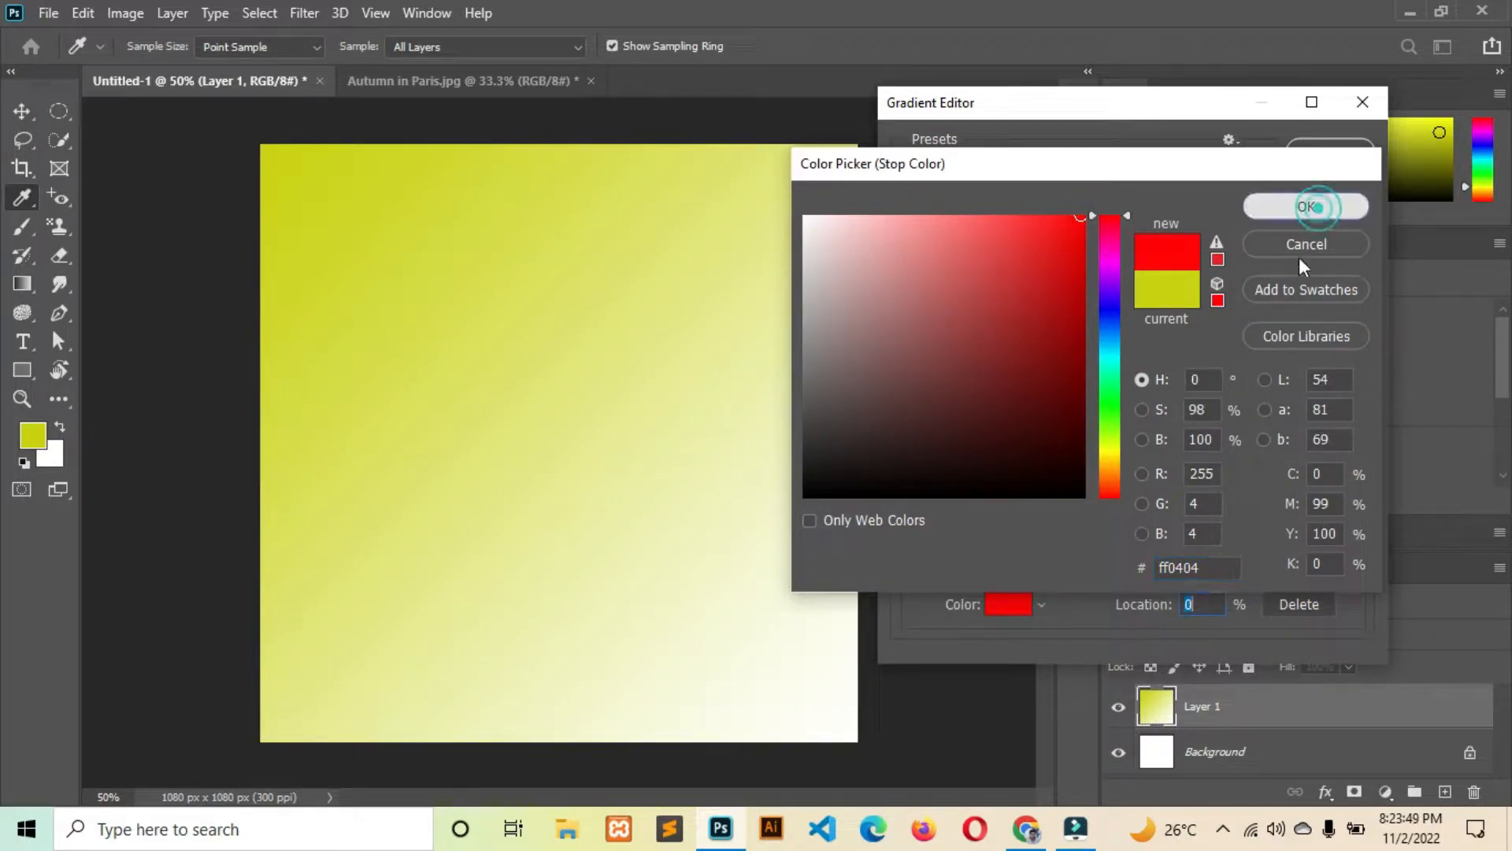
Set the gradient's end color stop to bright green and fill Layer 1 with the gradient diagonally, upper-left to lower-right corner
{"action": "left_click", "coordinate": [1353, 509]}
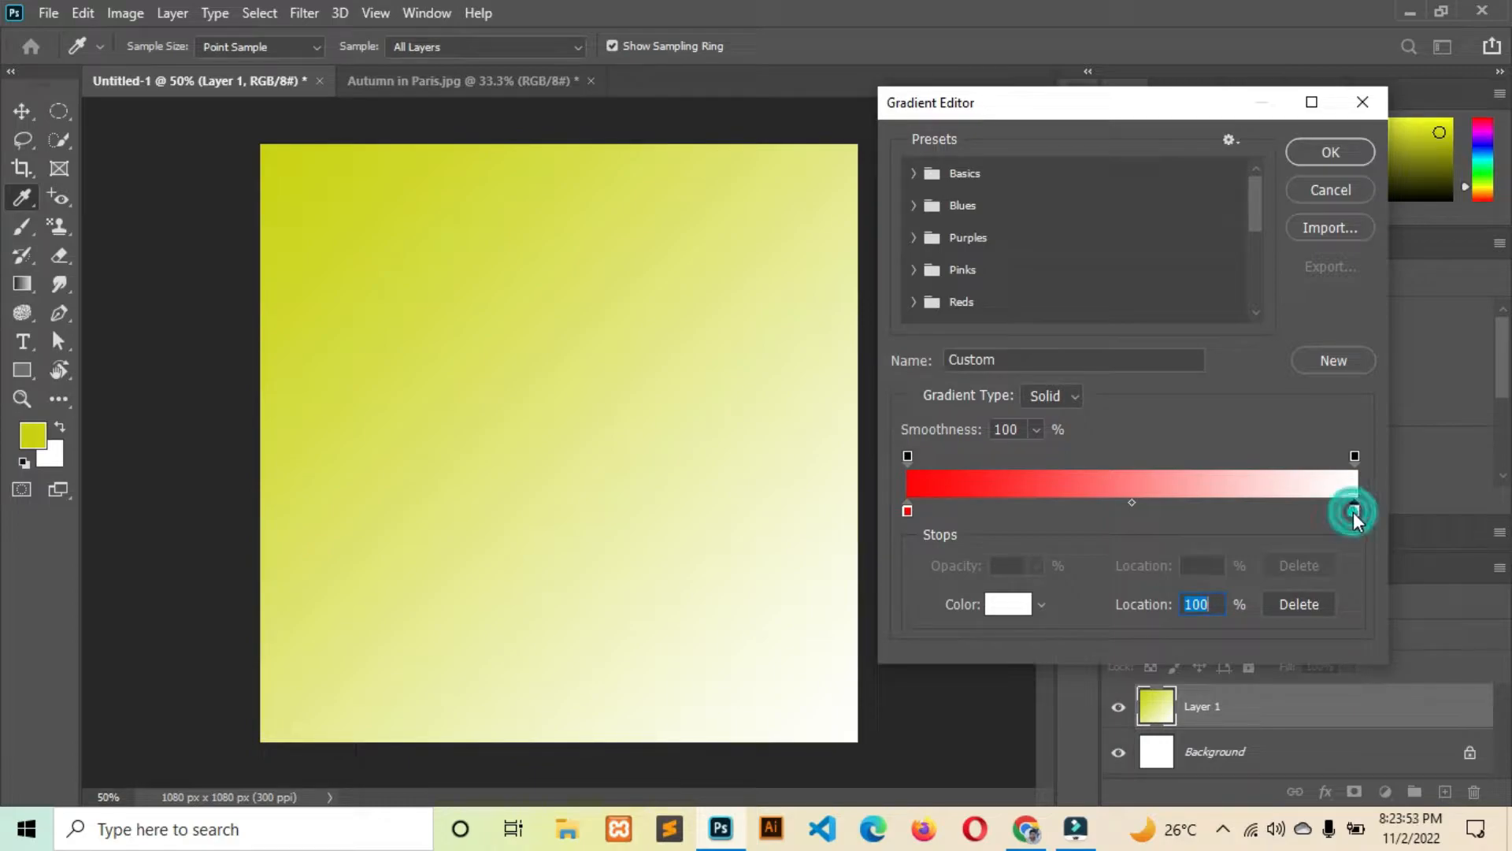
{"action": "double_click", "coordinate": [1353, 511]}
{"action": "left_click_drag", "start_coordinate": [1111, 348], "coordinate": [1098, 418]}
{"action": "left_click", "coordinate": [1079, 222]}
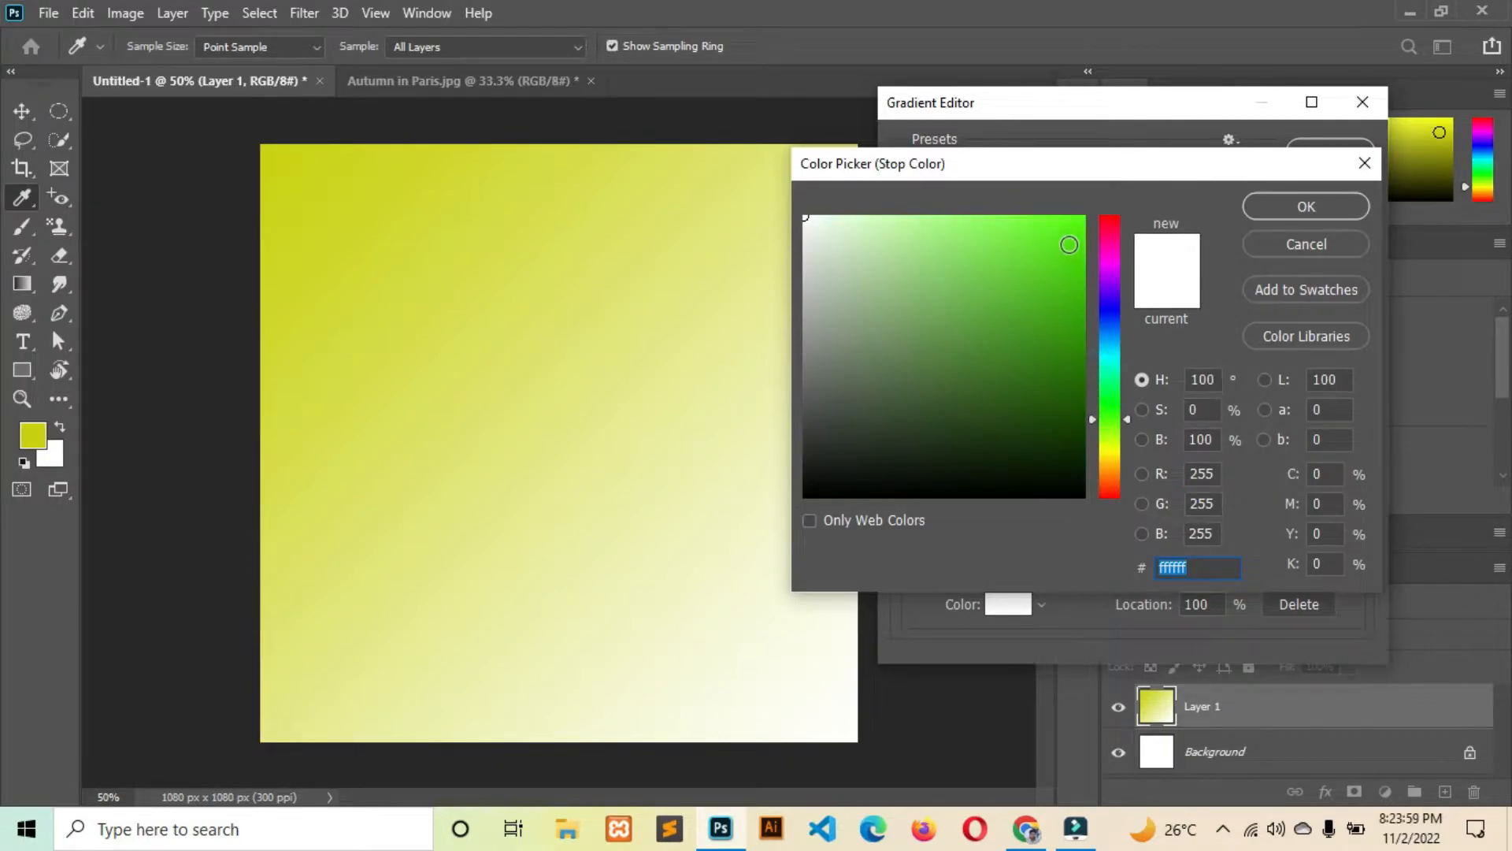
{"action": "left_click", "coordinate": [1308, 206]}
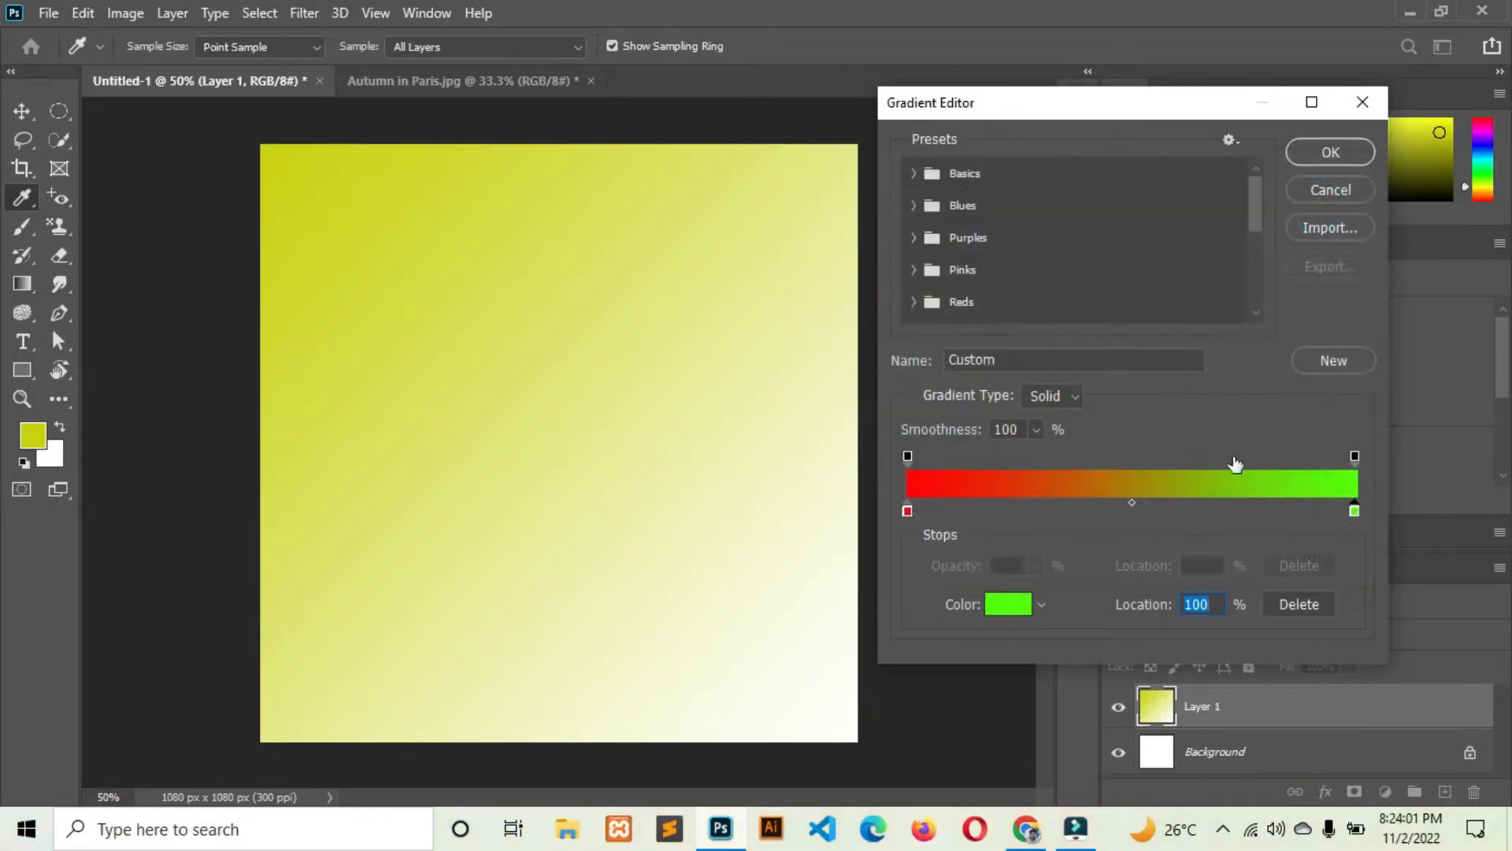
{"action": "left_click", "coordinate": [1313, 155]}
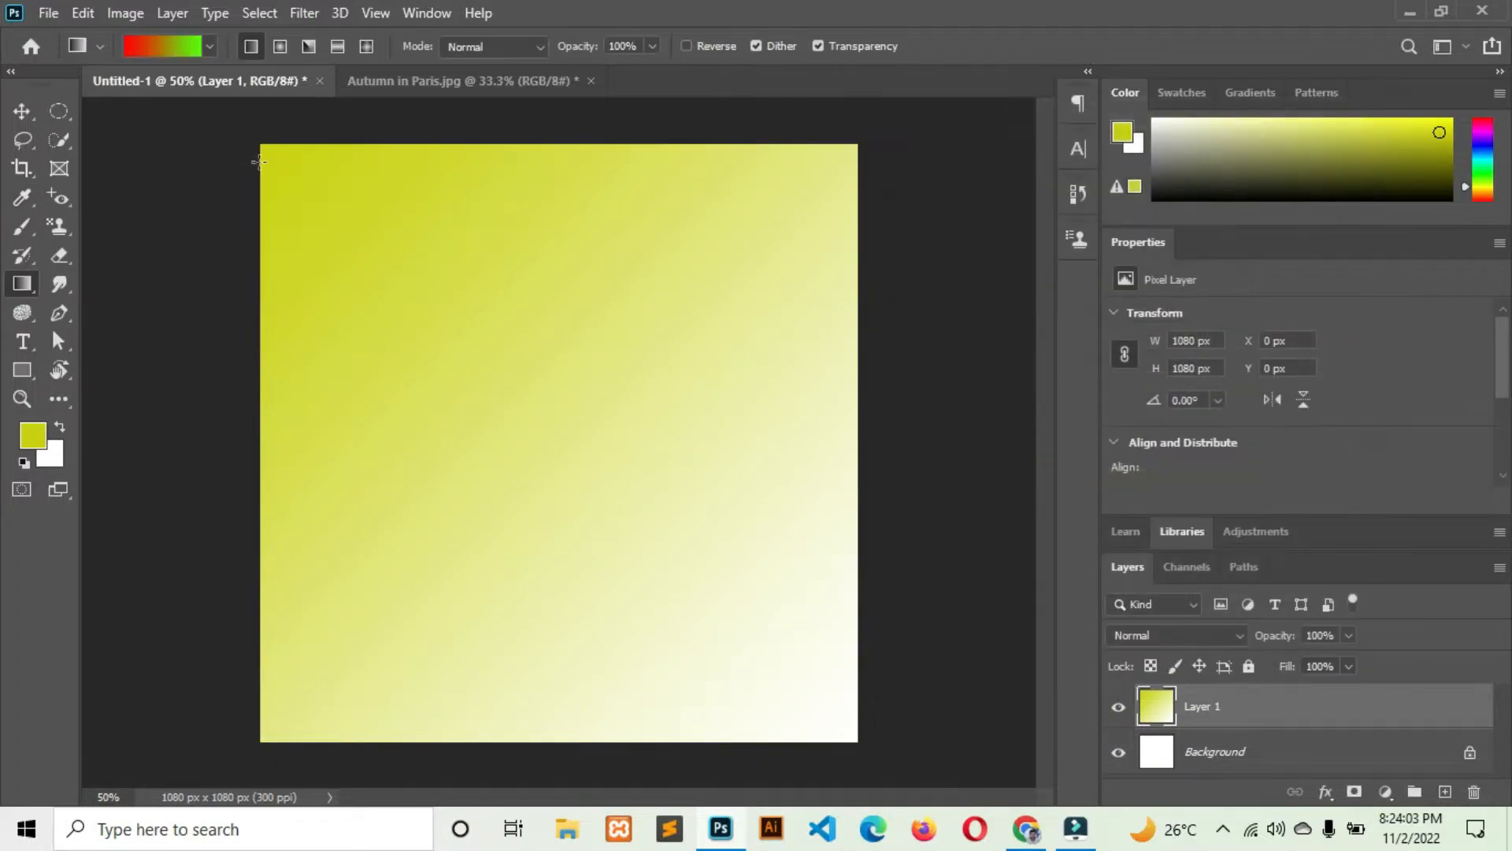
{"action": "left_click_drag", "start_coordinate": [264, 146], "coordinate": [860, 752]}
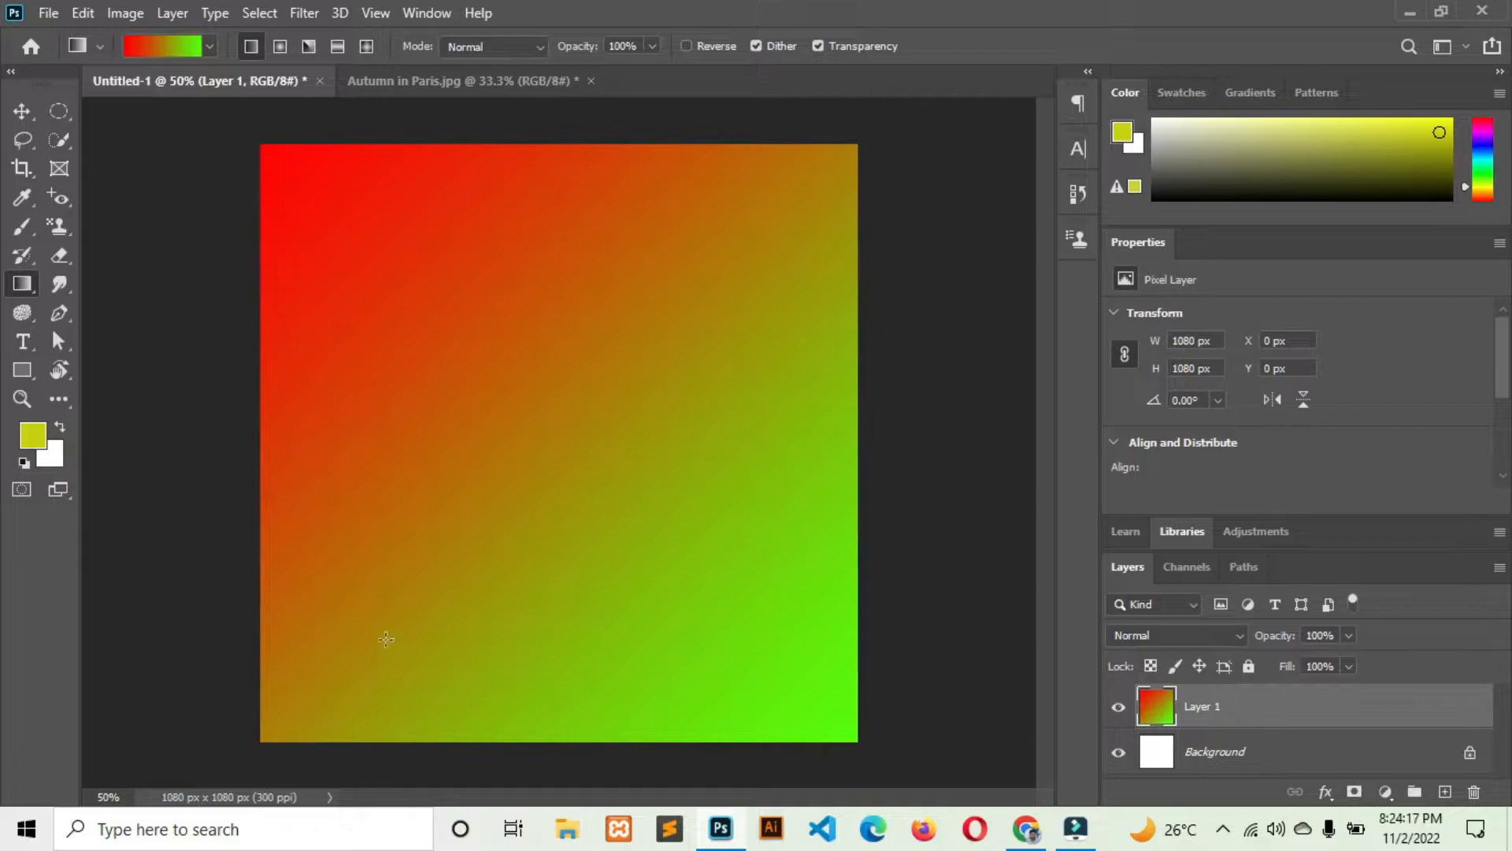
Add two intermediate color stops to the red-to-green gradient in the Gradient Editor, at locations 30% and 67%
{"action": "left_click", "coordinate": [158, 45]}
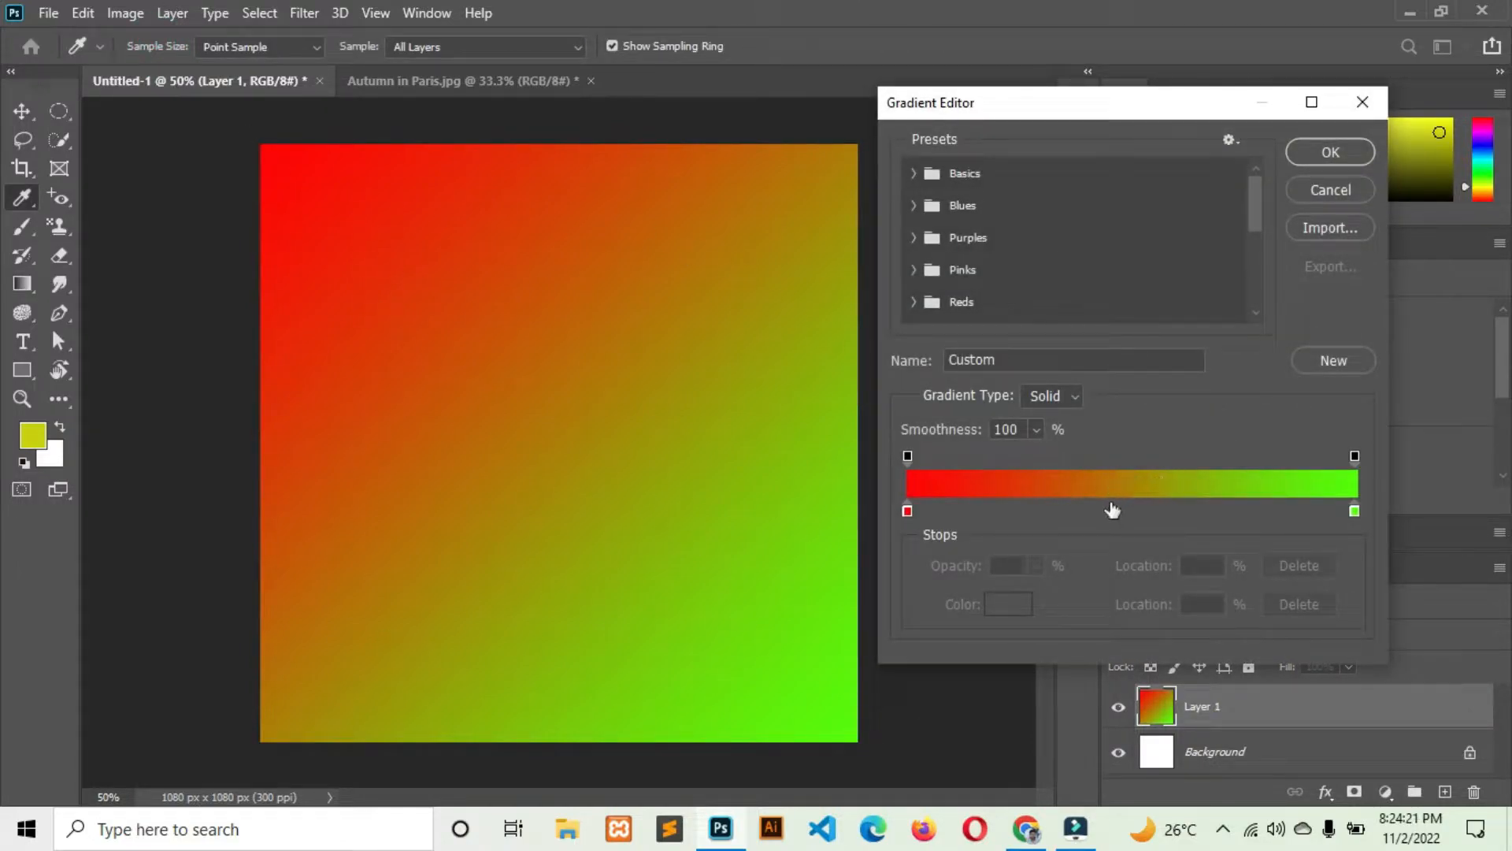
{"action": "mouse_move", "coordinate": [906, 513]}
{"action": "left_mouse_down"}
{"action": "mouse_move", "coordinate": [923, 514]}
{"action": "mouse_move", "coordinate": [908, 513]}
{"action": "left_mouse_up"}
{"action": "left_click", "coordinate": [907, 457]}
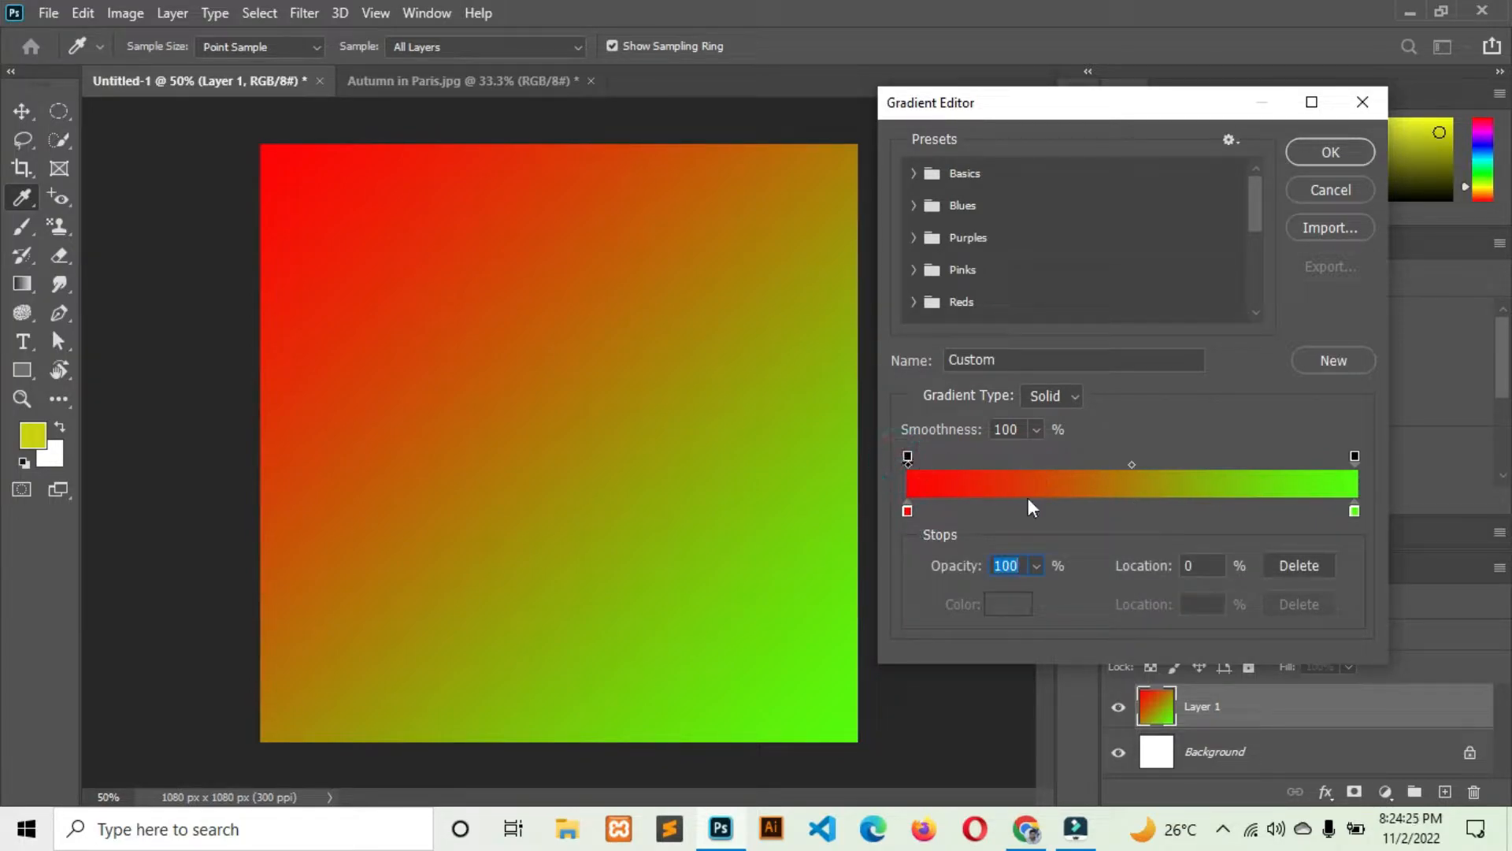
{"action": "left_click", "coordinate": [975, 511]}
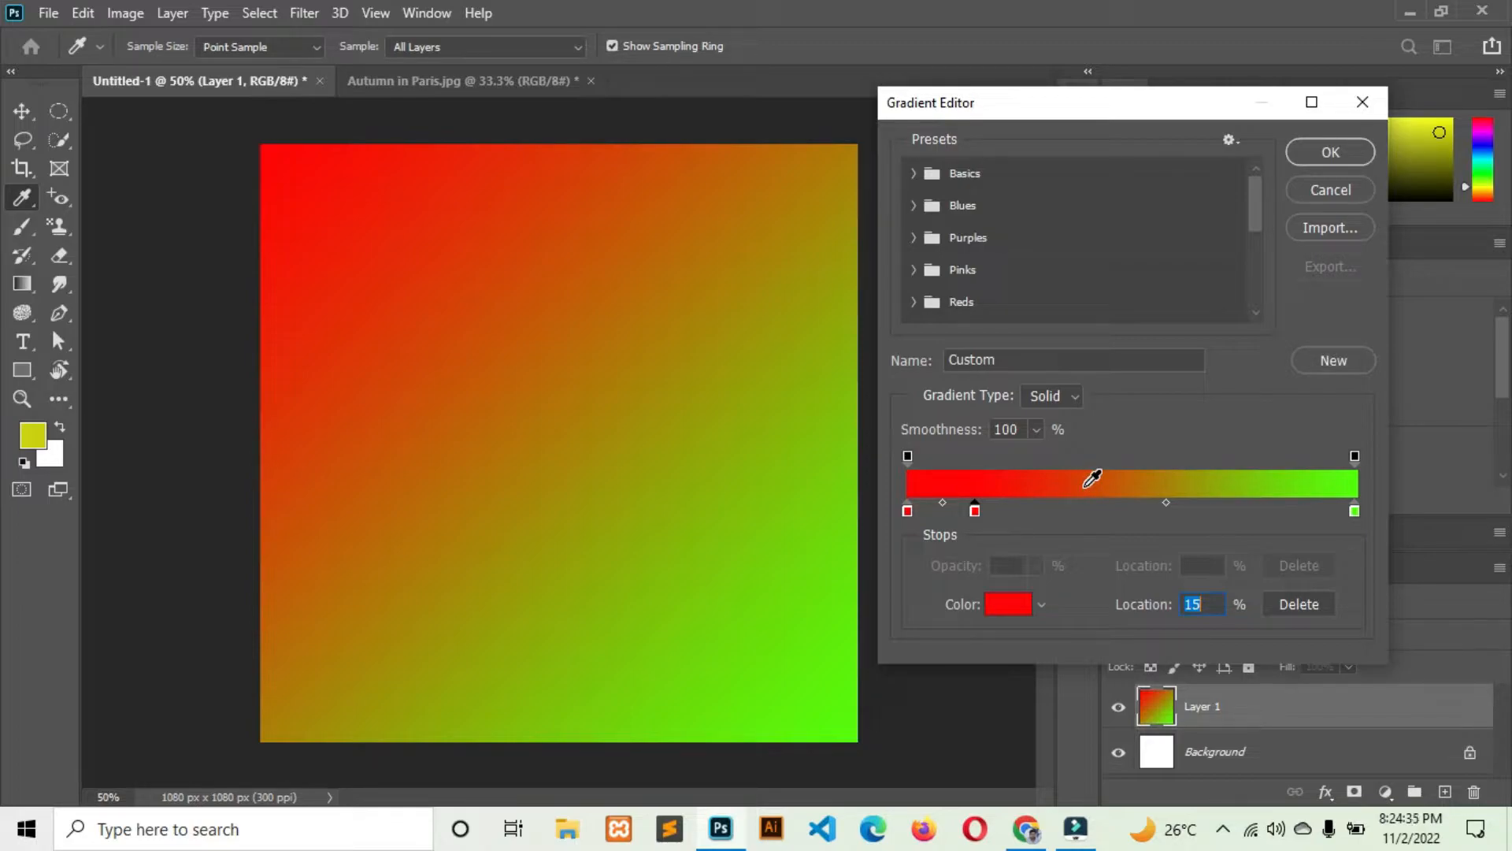
{"action": "left_click", "coordinate": [1073, 507]}
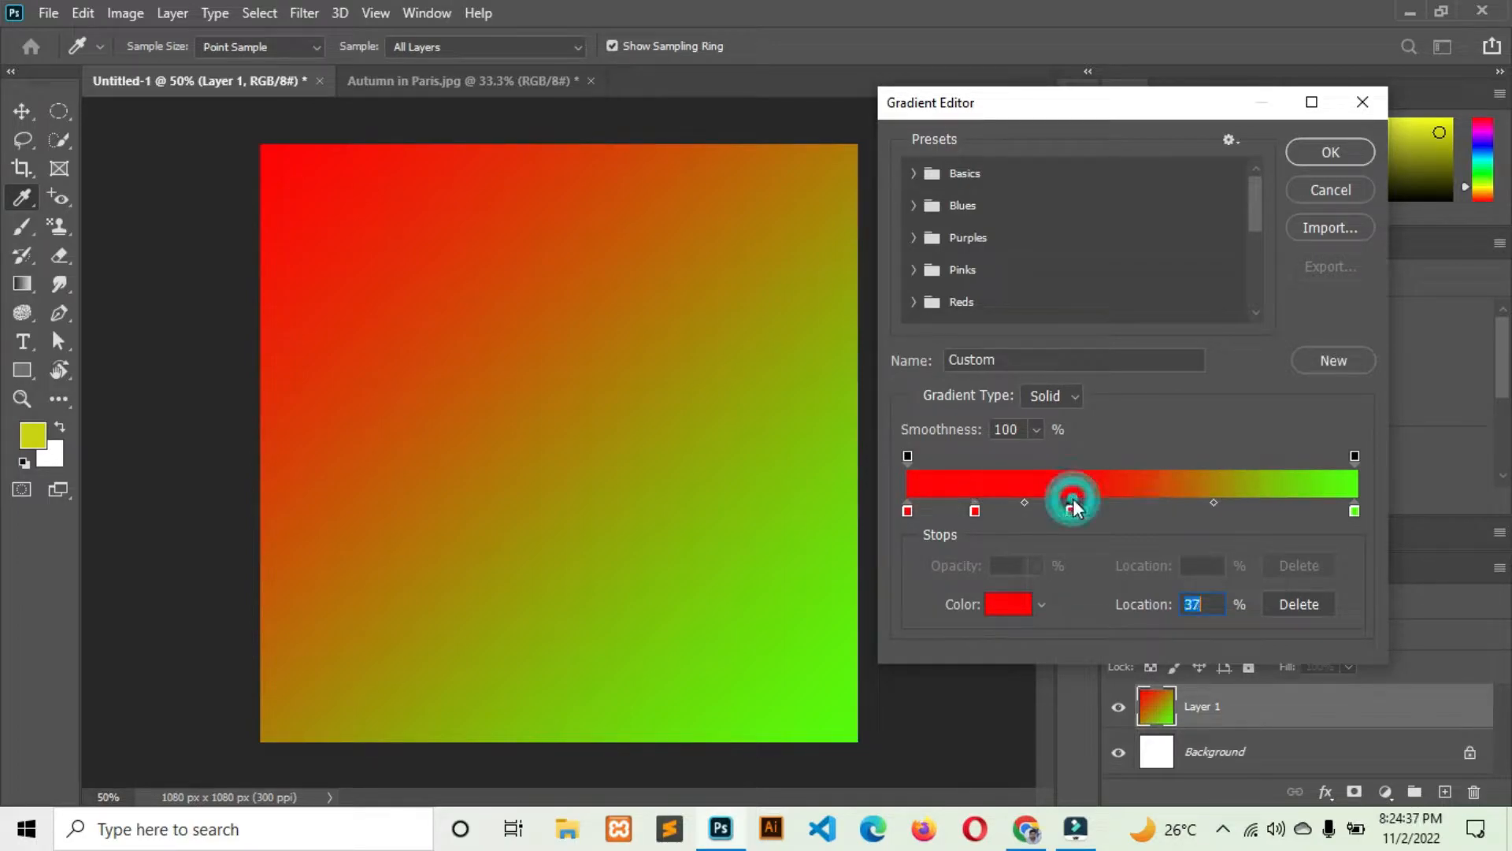
{"action": "left_click_drag", "start_coordinate": [1070, 514], "coordinate": [1206, 514]}
{"action": "left_click_drag", "start_coordinate": [975, 512], "coordinate": [1039, 512]}
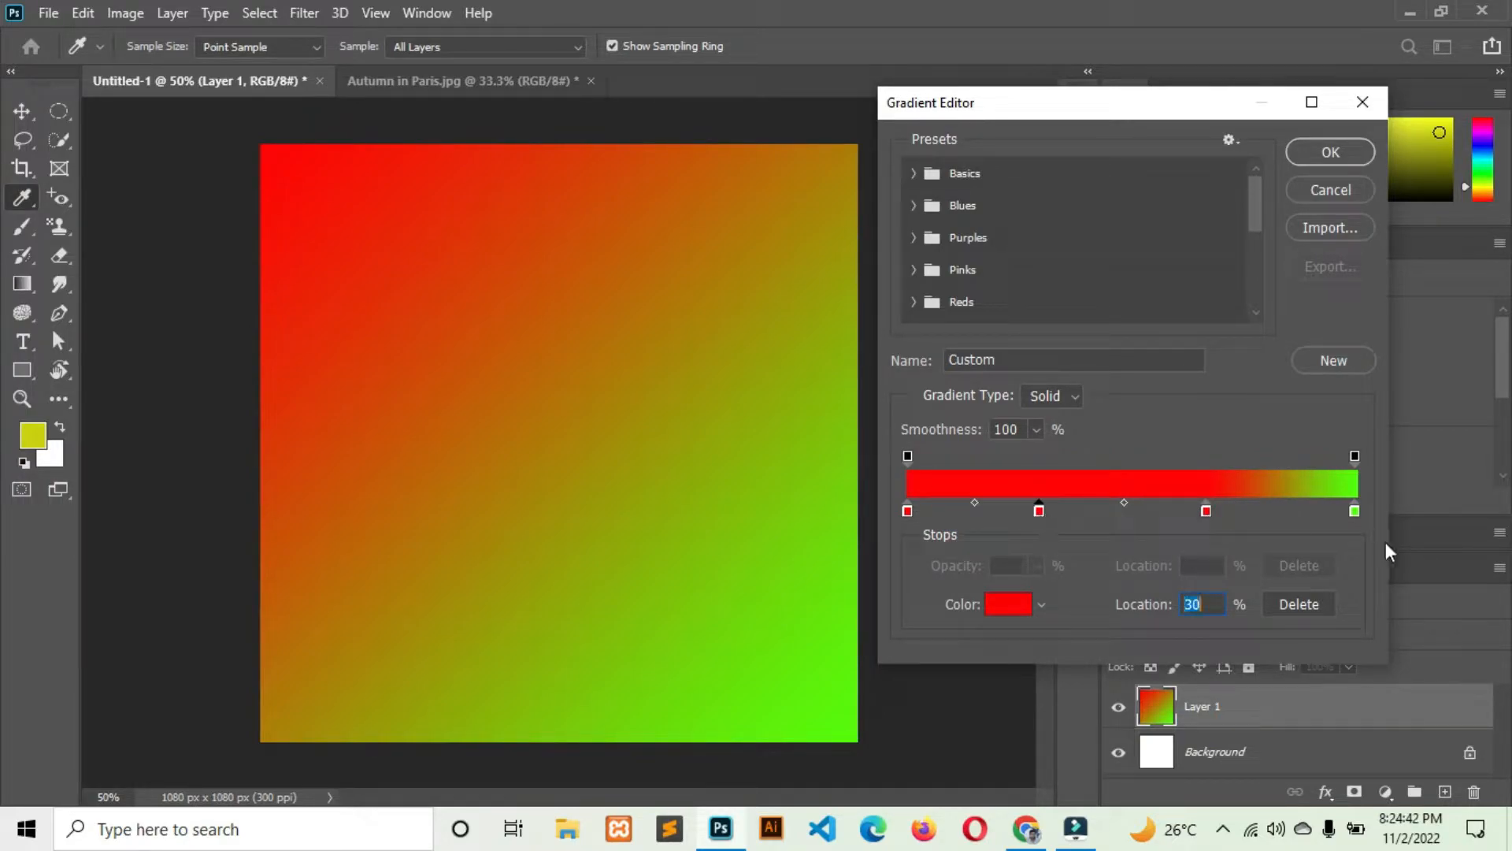
Set the color stop at 67% to blue 1226e5
{"action": "double_click", "coordinate": [1207, 512]}
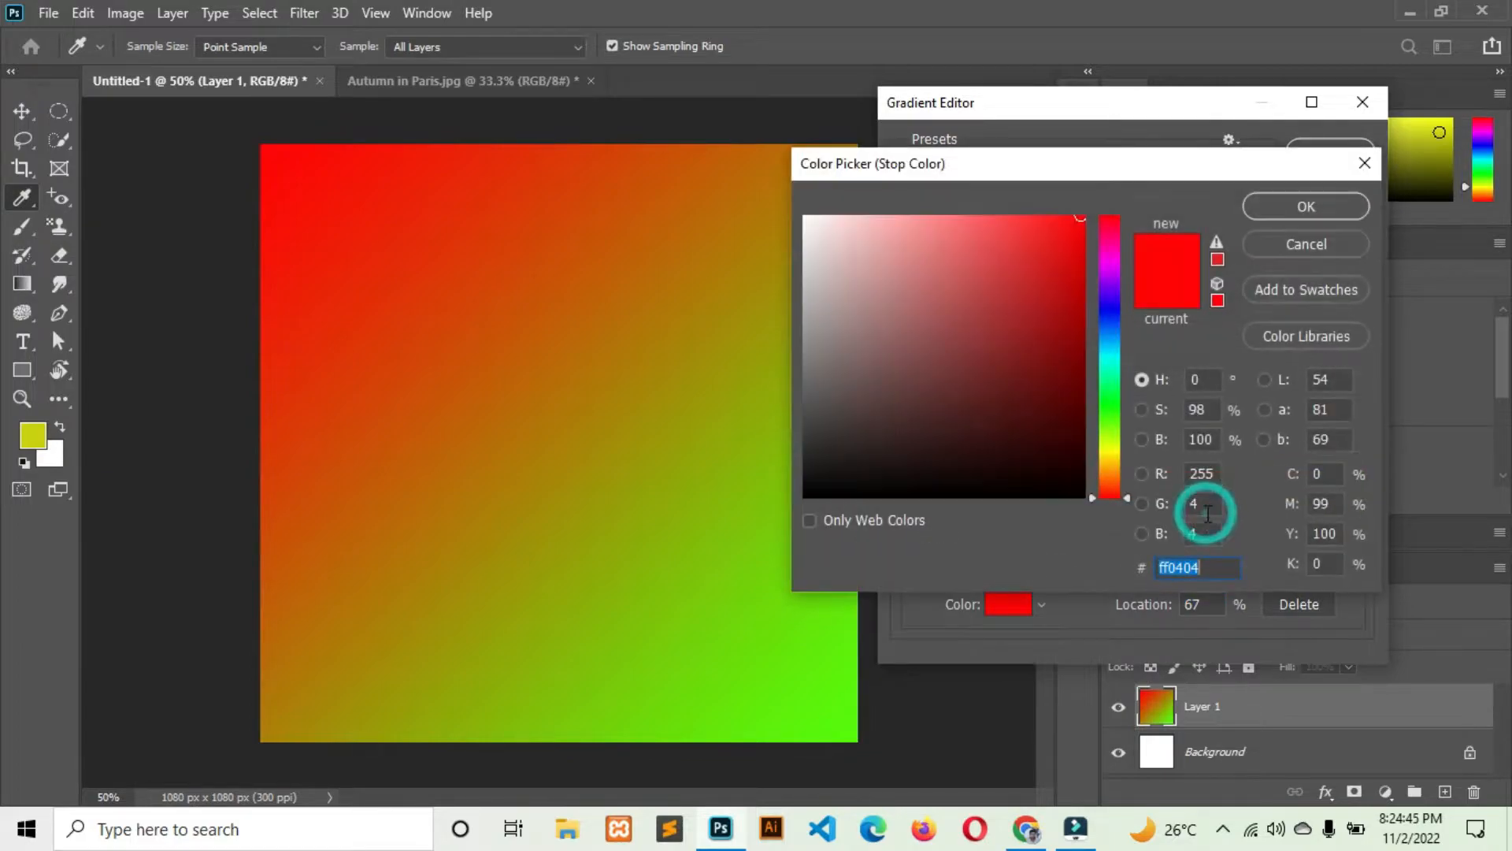
{"action": "left_click", "coordinate": [1058, 319]}
{"action": "left_click", "coordinate": [1095, 314]}
{"action": "left_click", "coordinate": [1064, 244]}
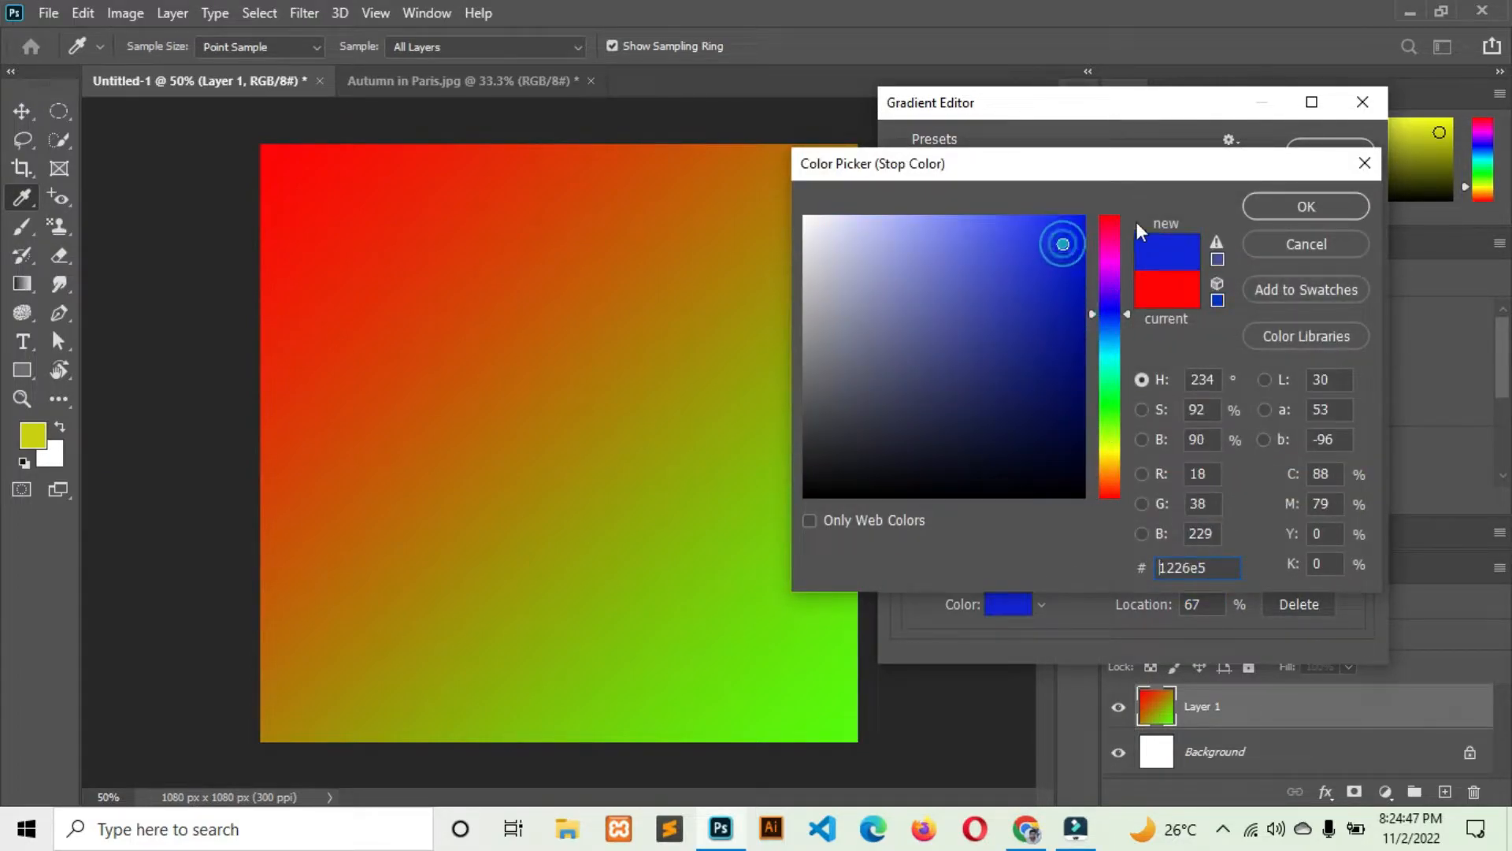
{"action": "left_click", "coordinate": [1267, 211]}
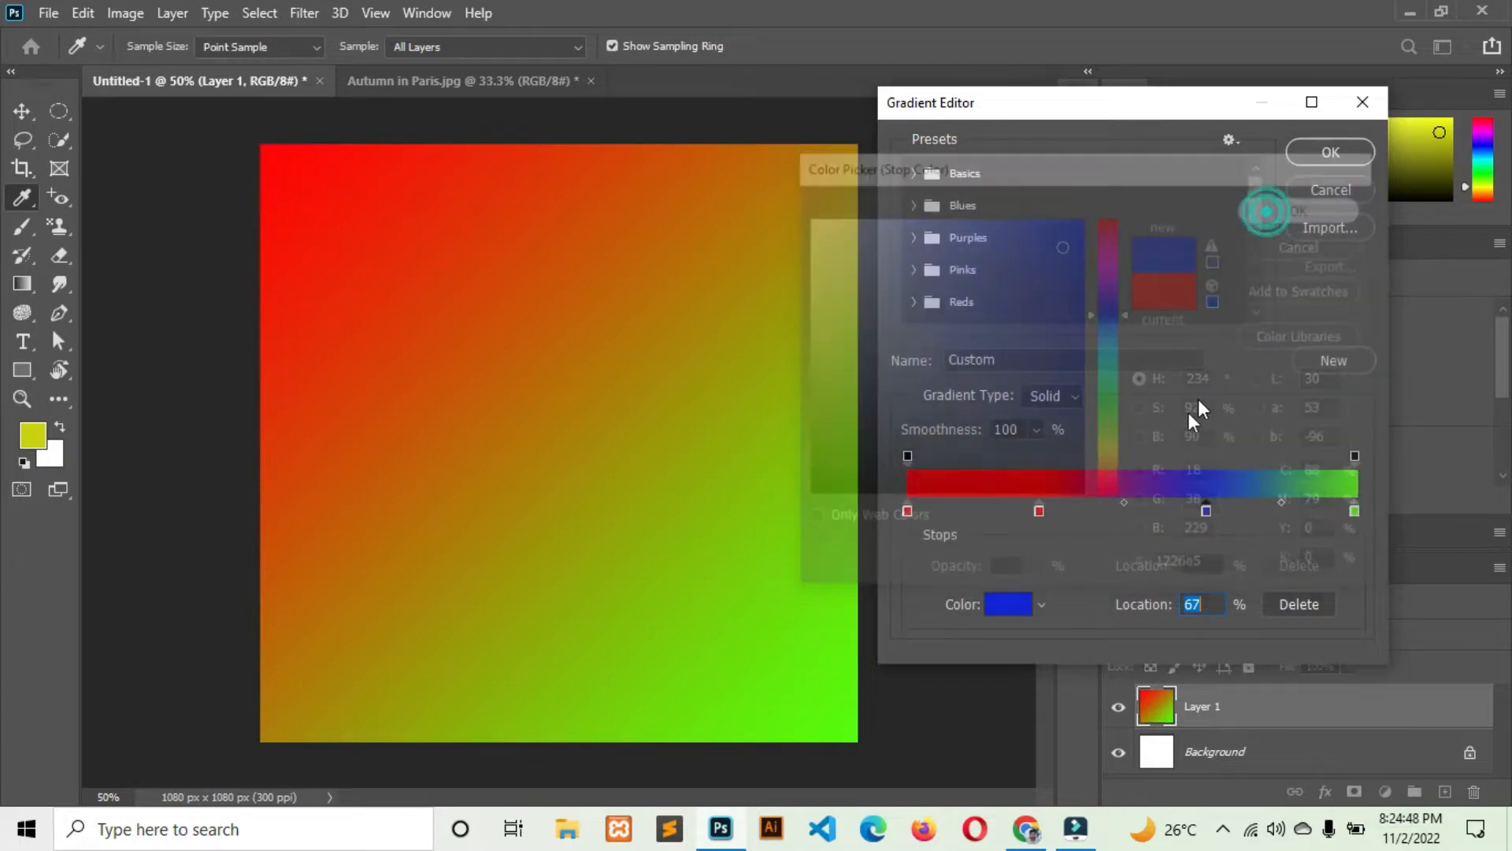
Set the color stop at 30% to dark green and fill Layer 1 with the four-color gradient diagonally, upper-left to lower-right
{"action": "left_click", "coordinate": [1039, 513]}
{"action": "double_click", "coordinate": [1039, 514]}
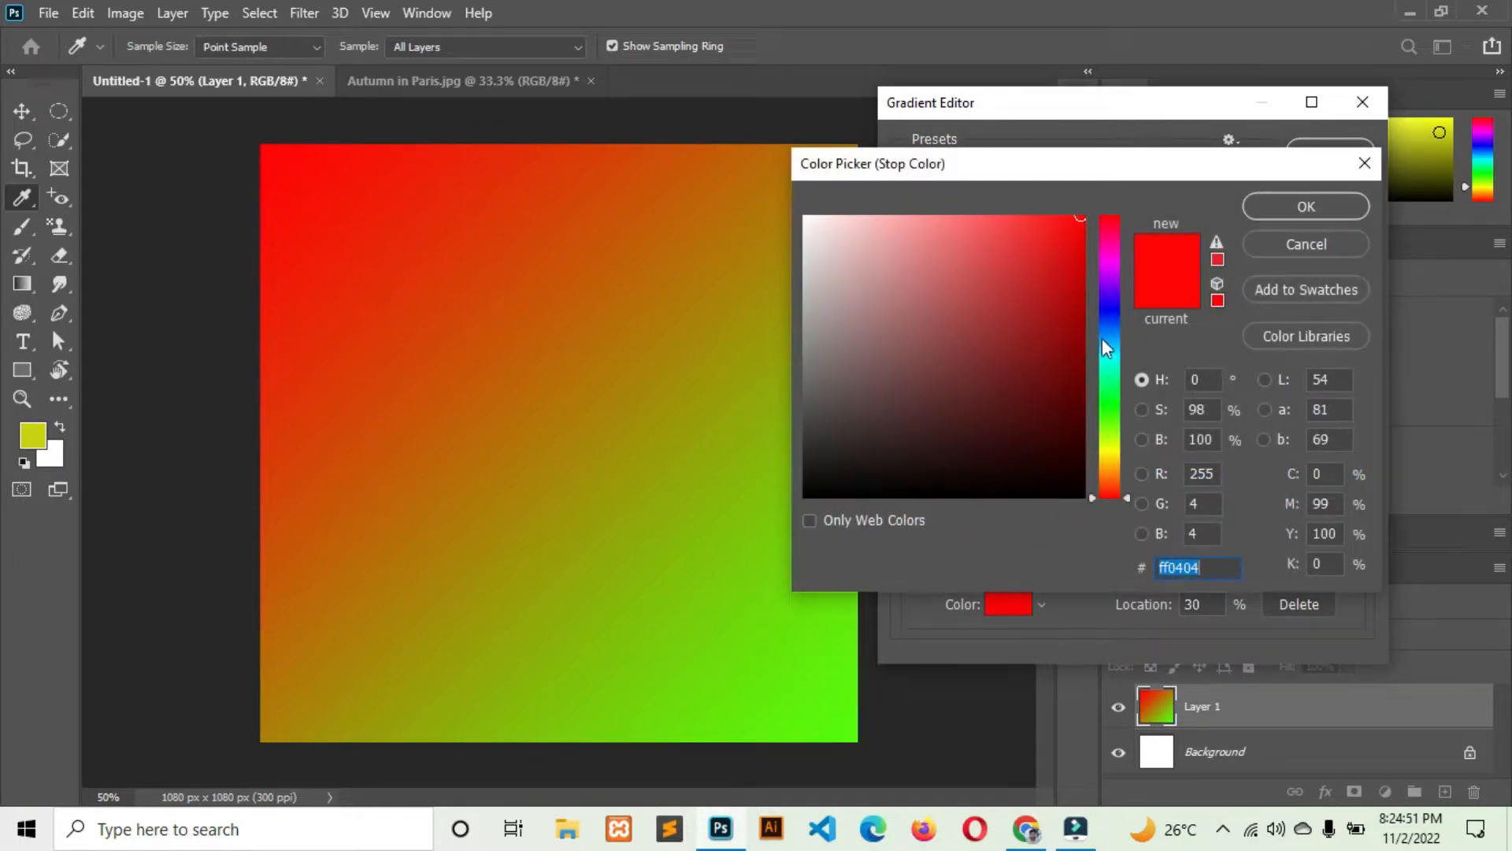
{"action": "left_click_drag", "start_coordinate": [1109, 354], "coordinate": [1108, 399]}
{"action": "left_click", "coordinate": [1047, 334]}
{"action": "left_click", "coordinate": [1306, 206]}
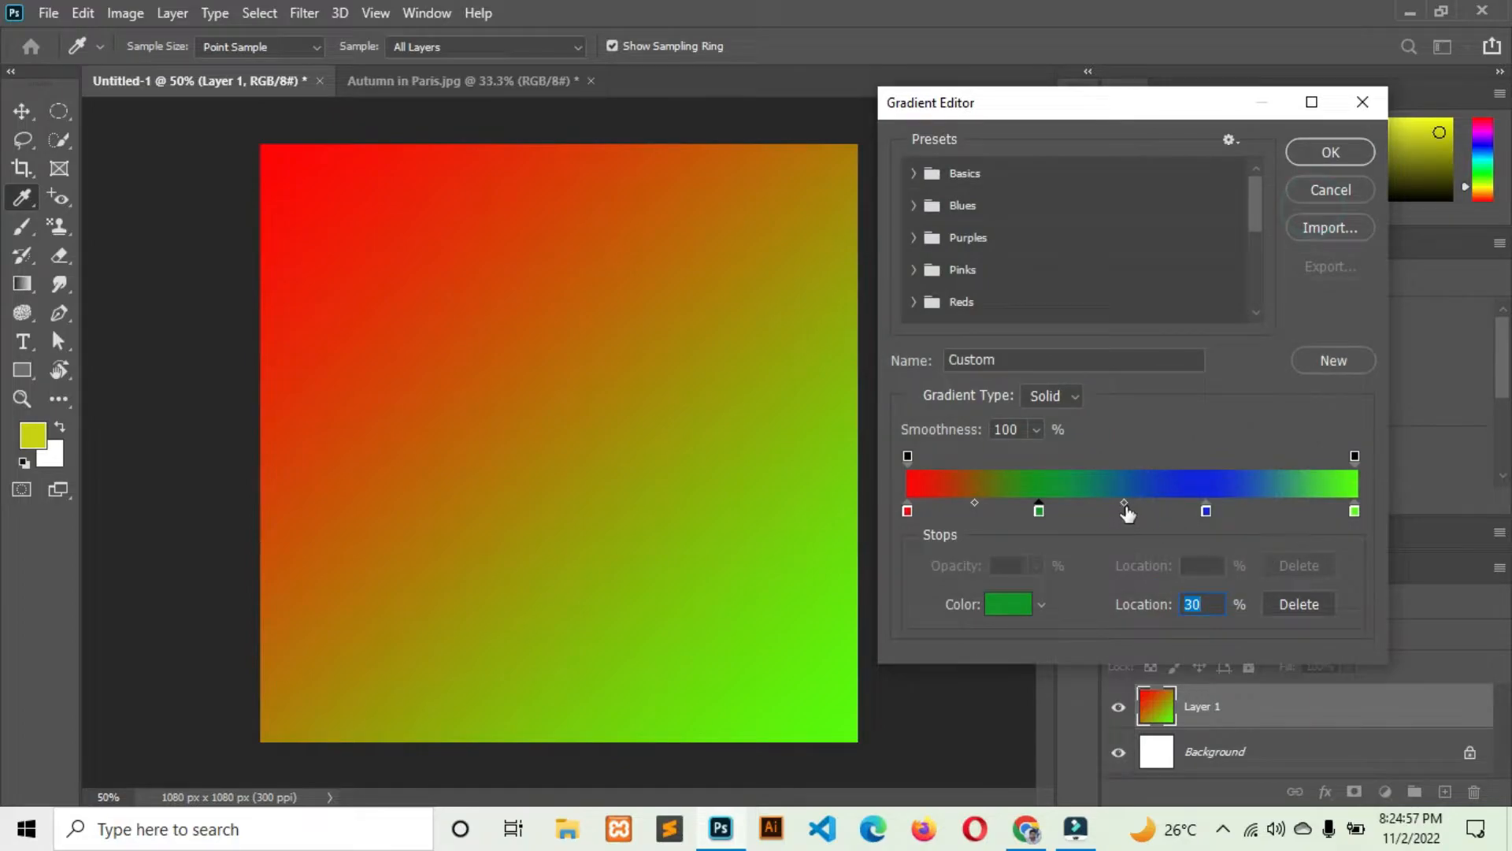
{"action": "left_click", "coordinate": [1329, 152]}
{"action": "left_click_drag", "start_coordinate": [281, 155], "coordinate": [890, 768]}
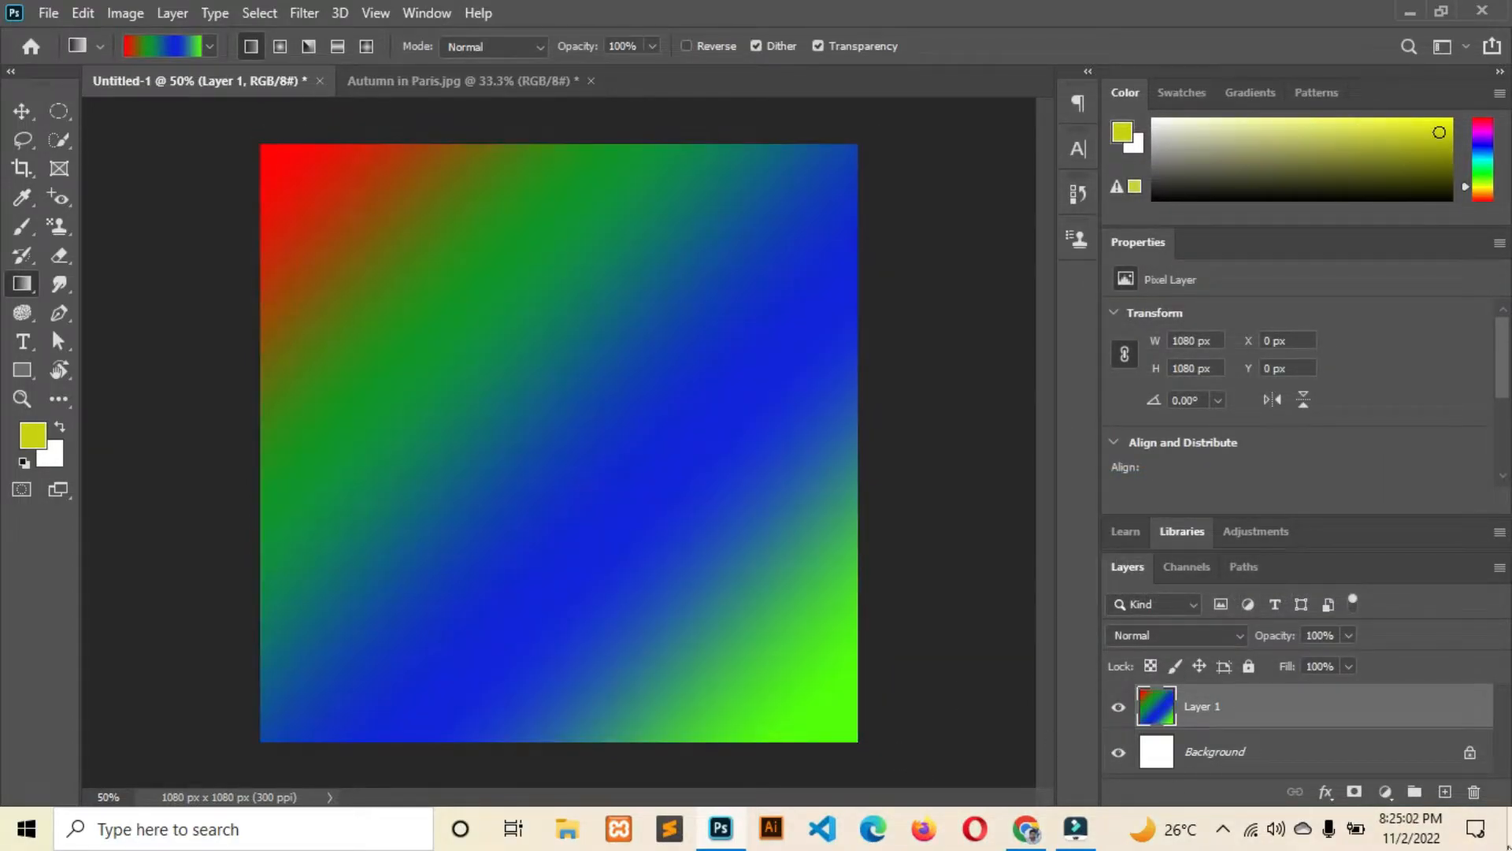
Add an extra green color stop at 33% in the Gradient Editor and delete it, returning the original green stop to 30%
{"action": "left_click", "coordinate": [140, 45]}
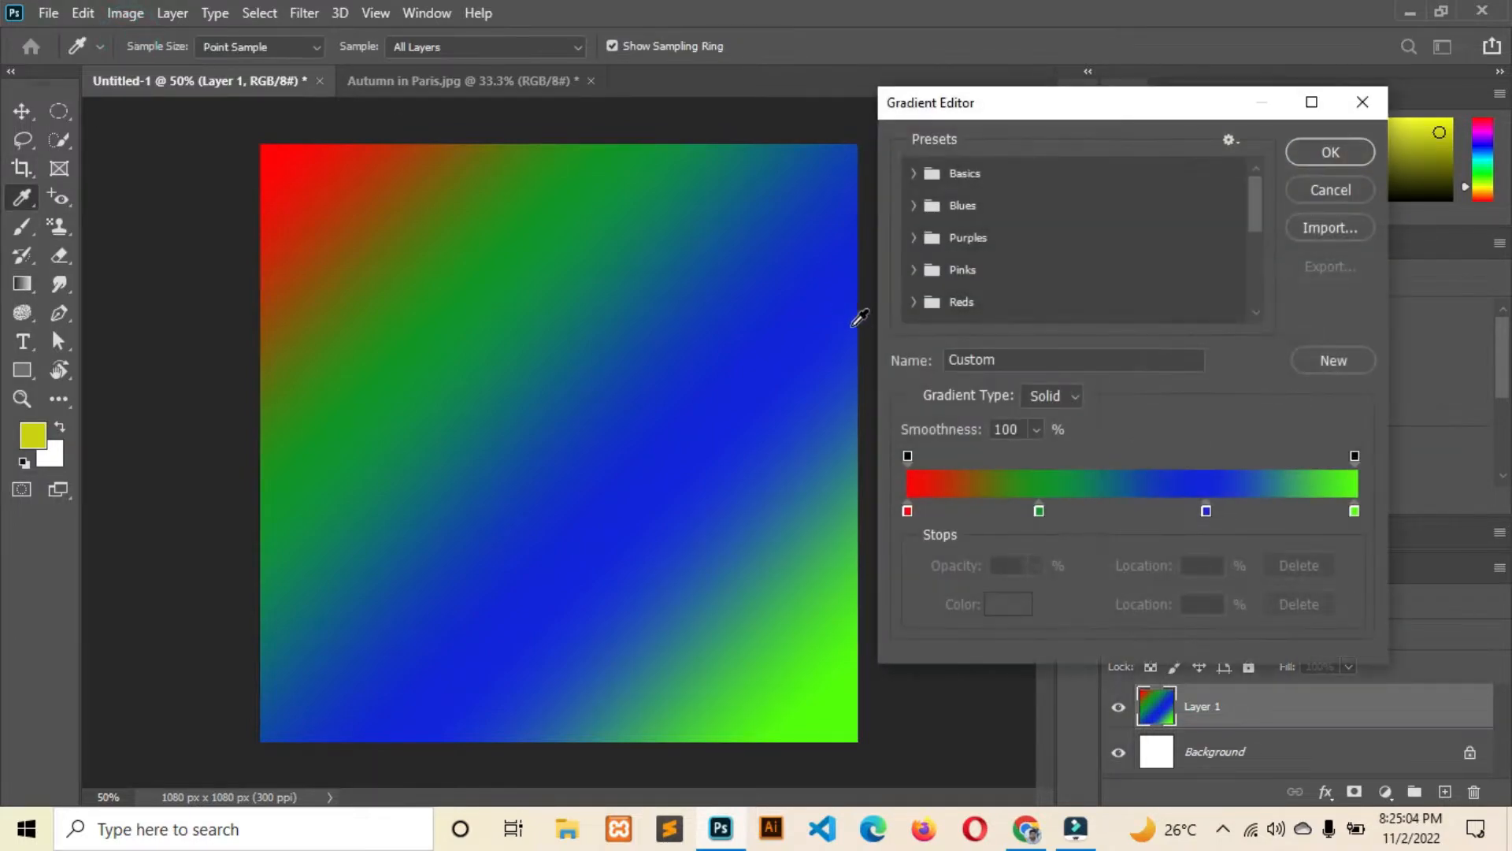
{"action": "left_click_drag", "start_coordinate": [1038, 514], "coordinate": [1009, 517]}
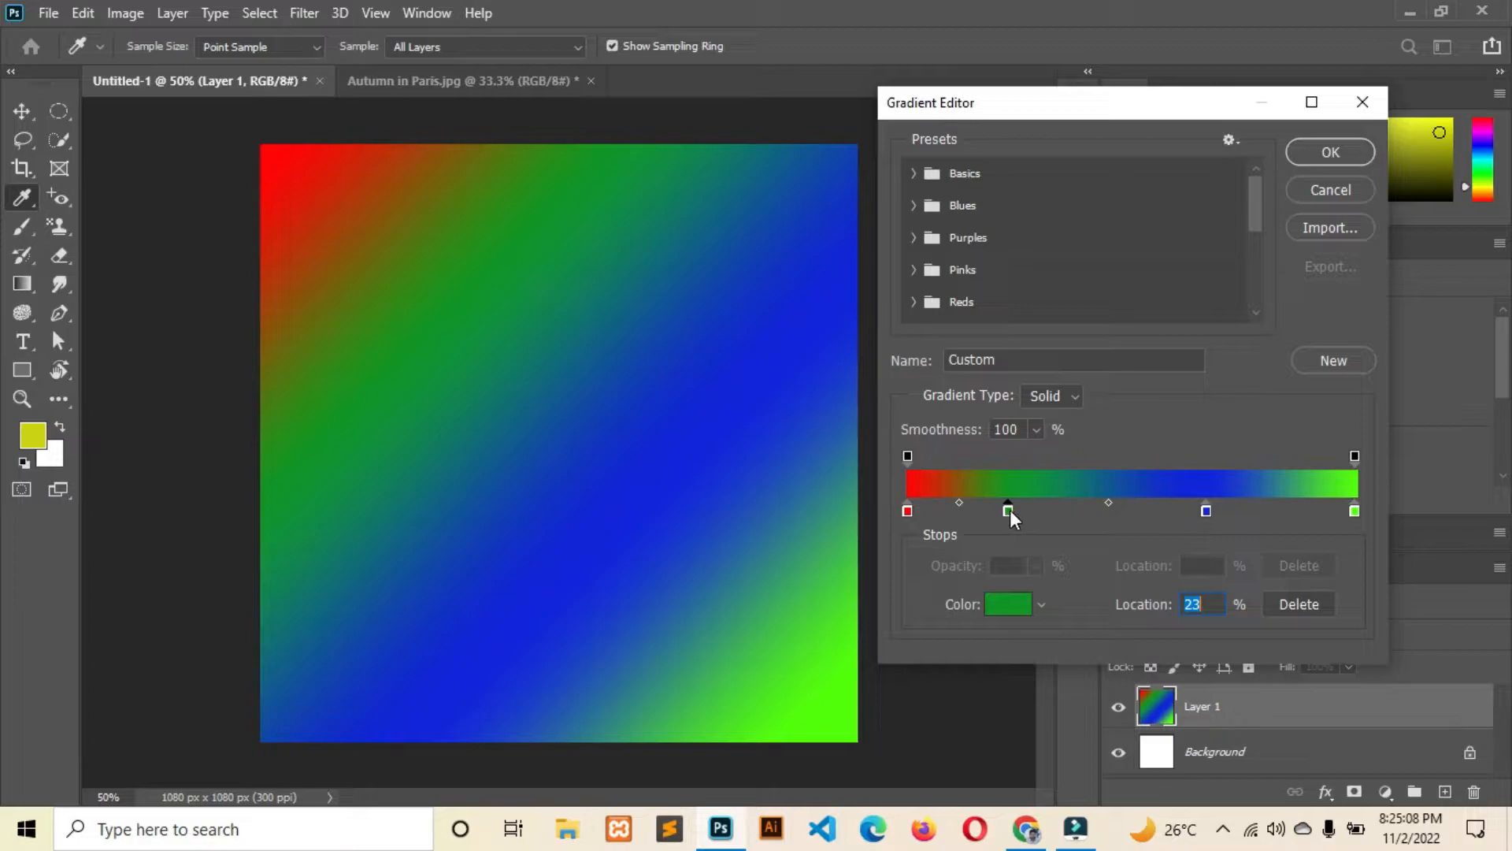
{"action": "left_click", "coordinate": [1053, 510]}
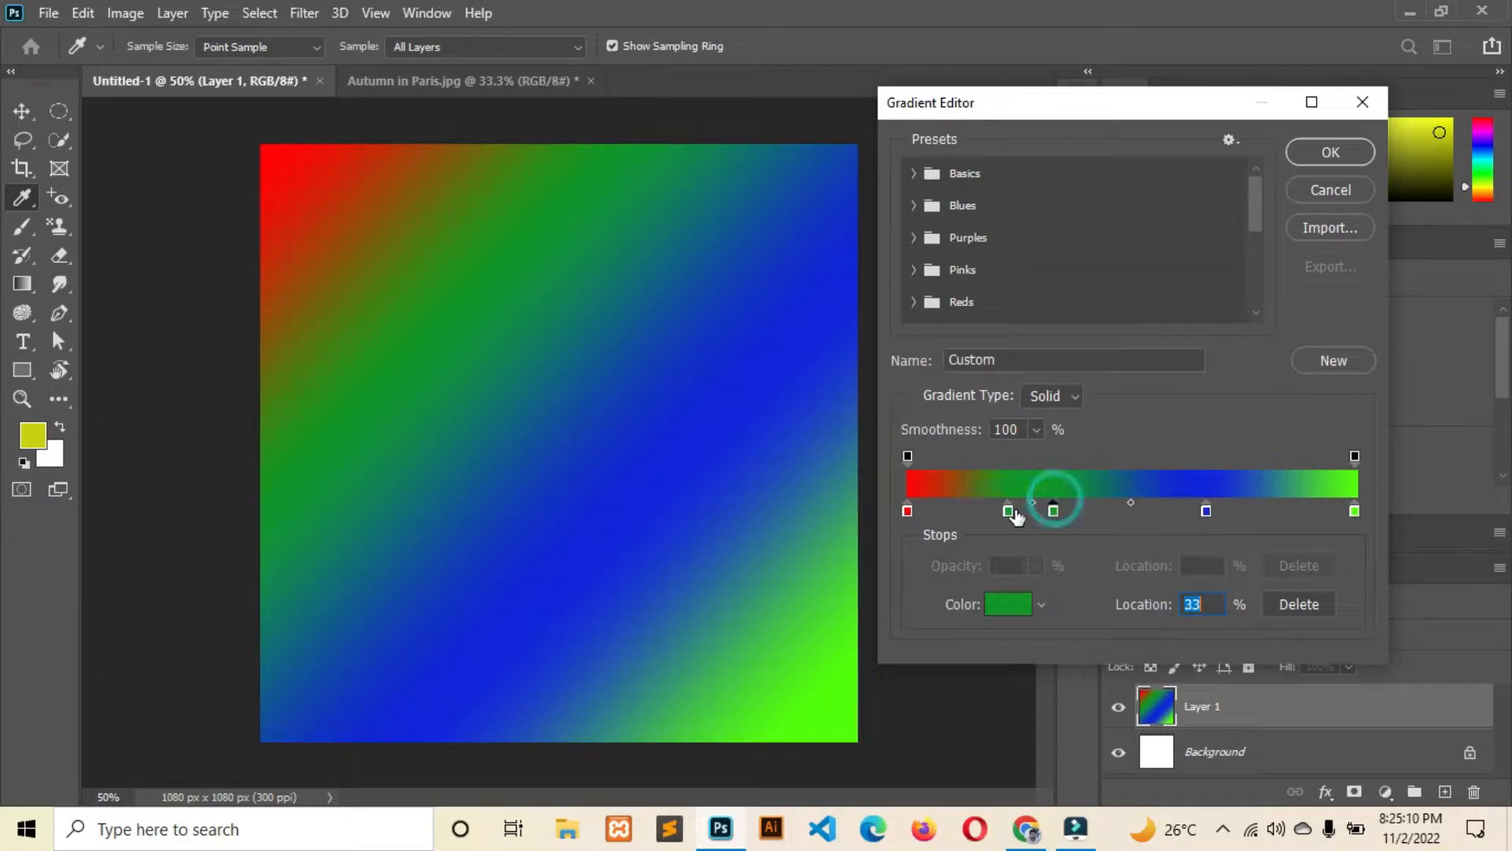
{"action": "left_click", "coordinate": [1056, 509]}
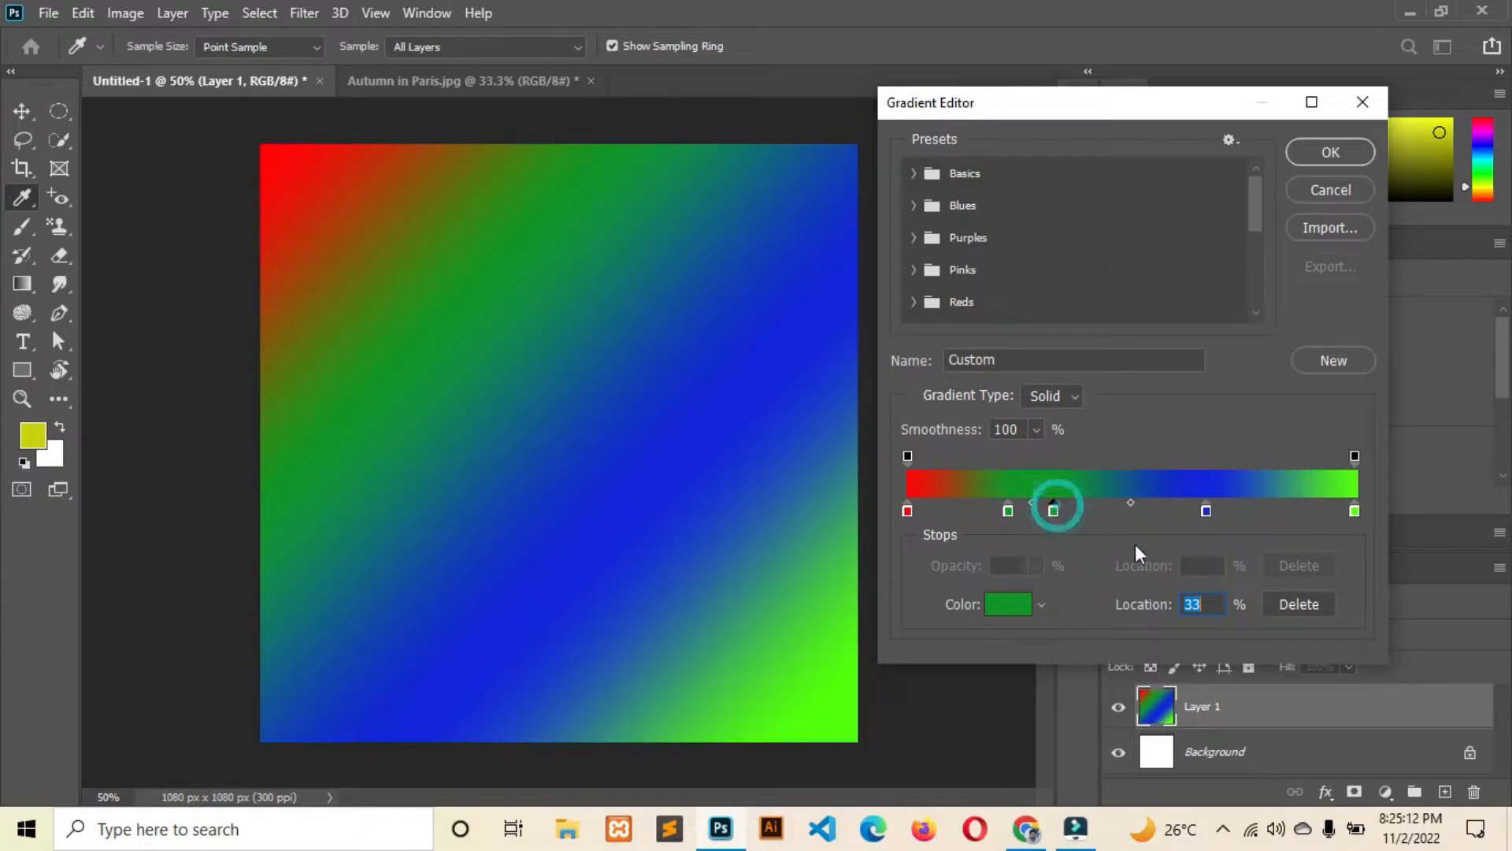
{"action": "left_click", "coordinate": [1298, 605]}
{"action": "left_click", "coordinate": [1056, 511]}
{"action": "left_click_drag", "start_coordinate": [1057, 511], "coordinate": [1109, 536]}
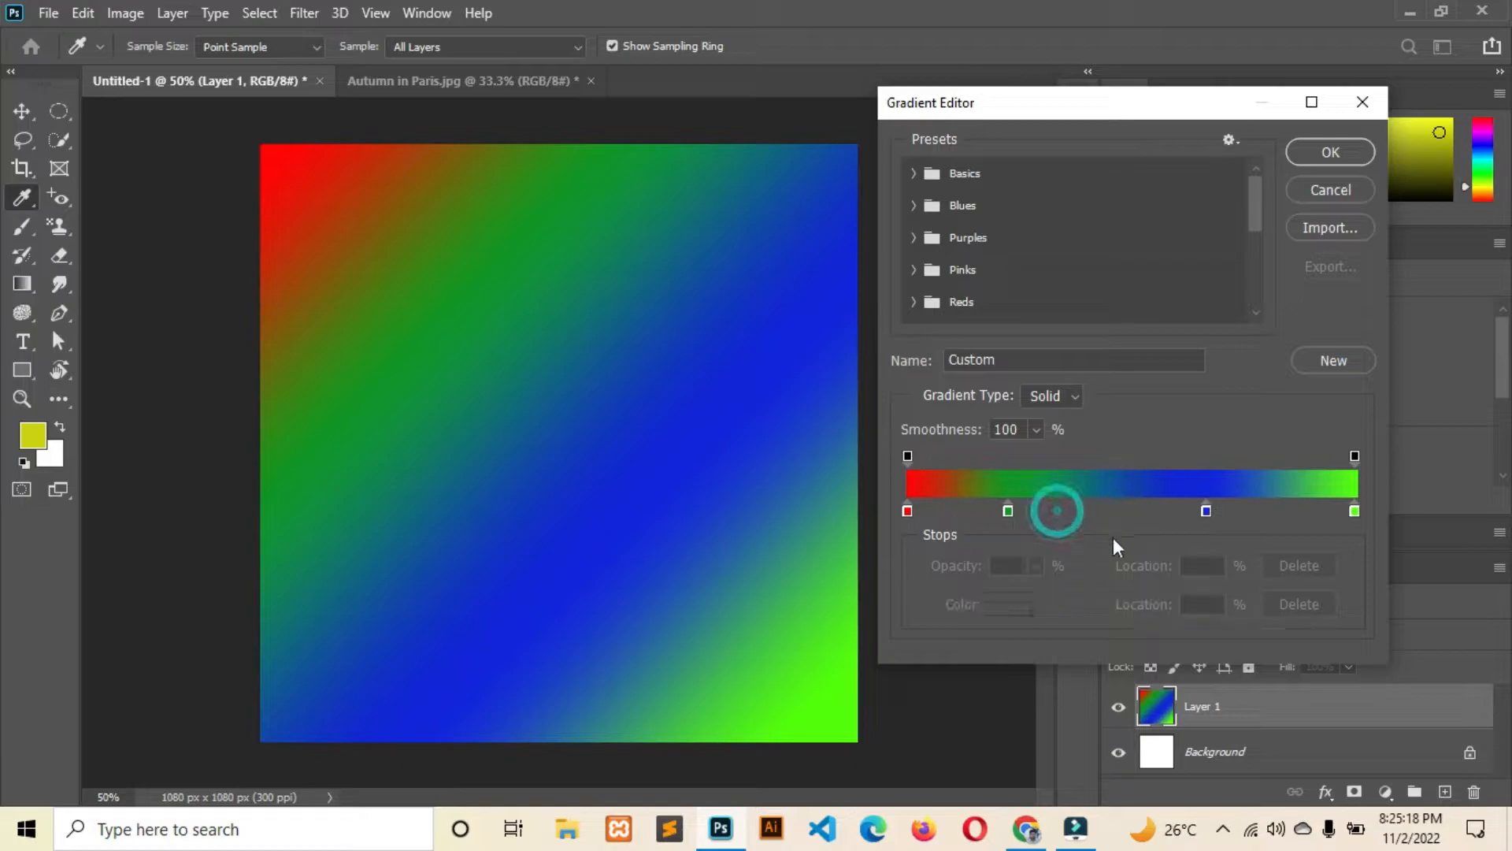
{"action": "left_click_drag", "start_coordinate": [1008, 510], "coordinate": [1040, 511]}
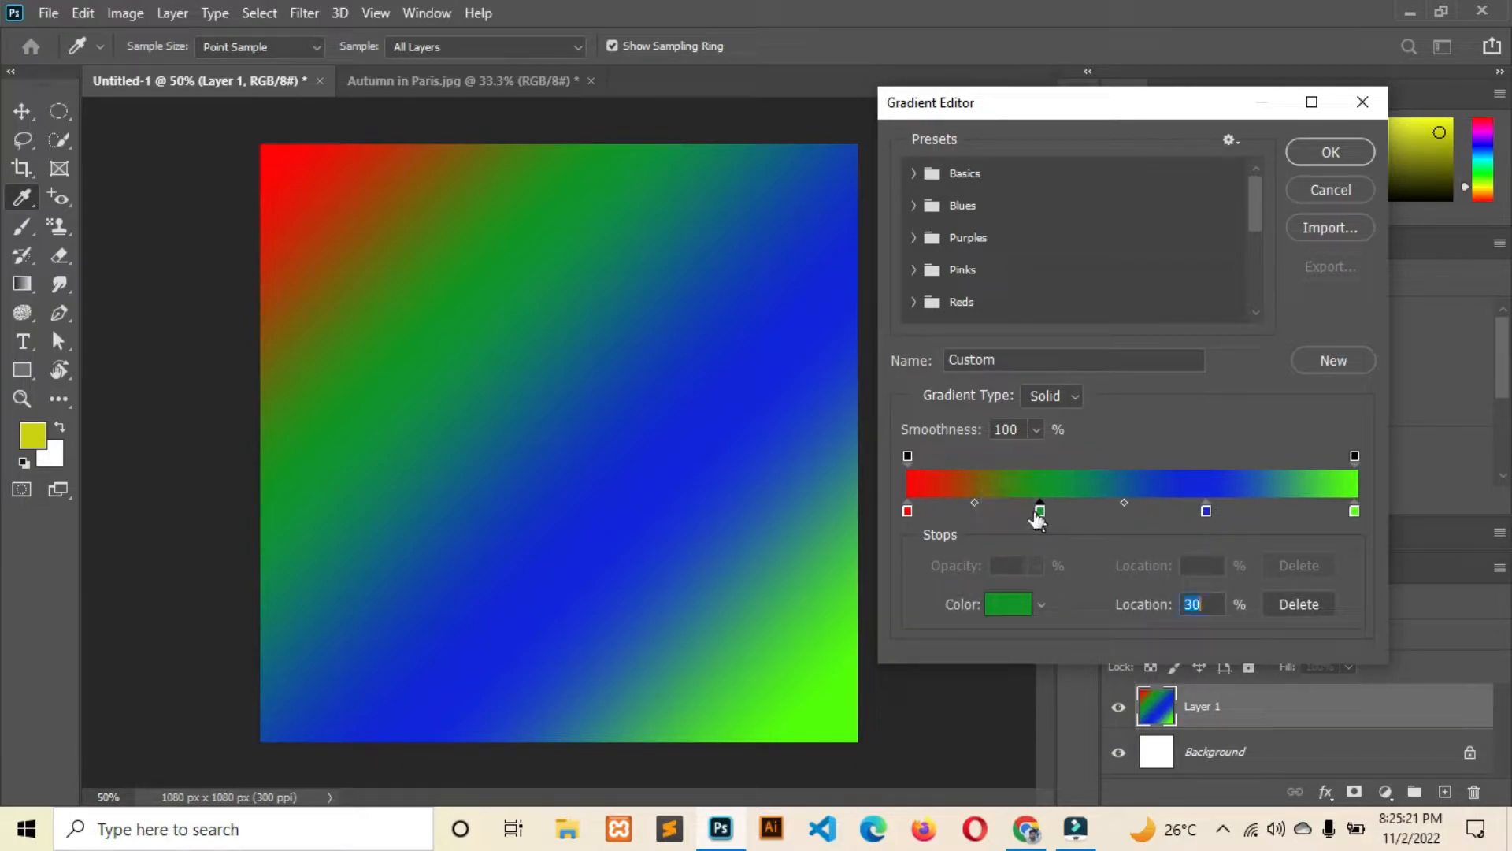
Load the Foreground to Background preset from Basics and fill Layer 1 with it diagonally, upper-left to lower-right corner
{"action": "left_click", "coordinate": [906, 511]}
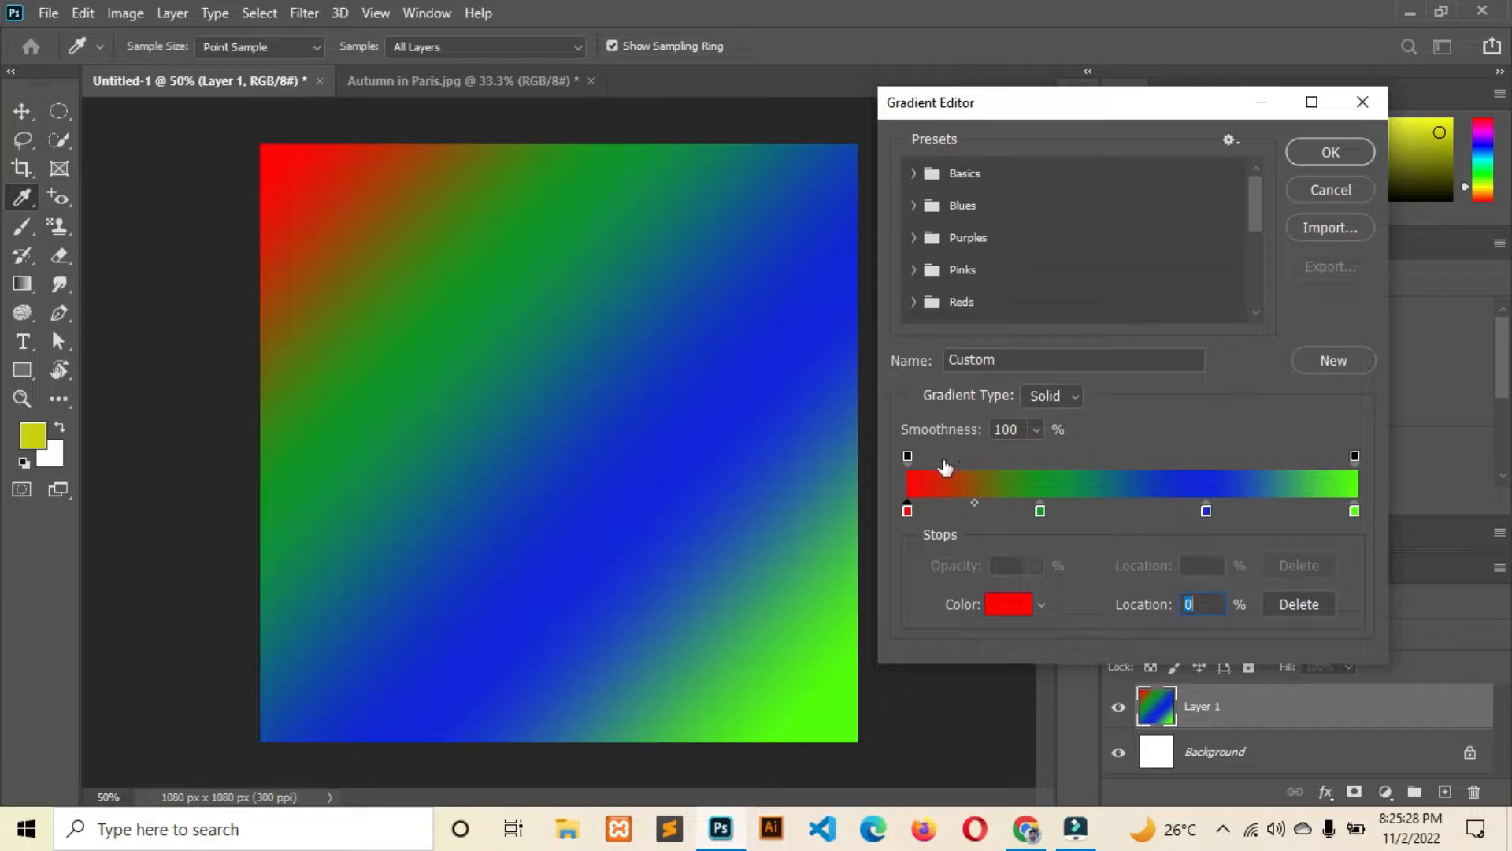
{"action": "left_click", "coordinate": [907, 455]}
{"action": "left_click", "coordinate": [914, 173]}
{"action": "left_click", "coordinate": [942, 207]}
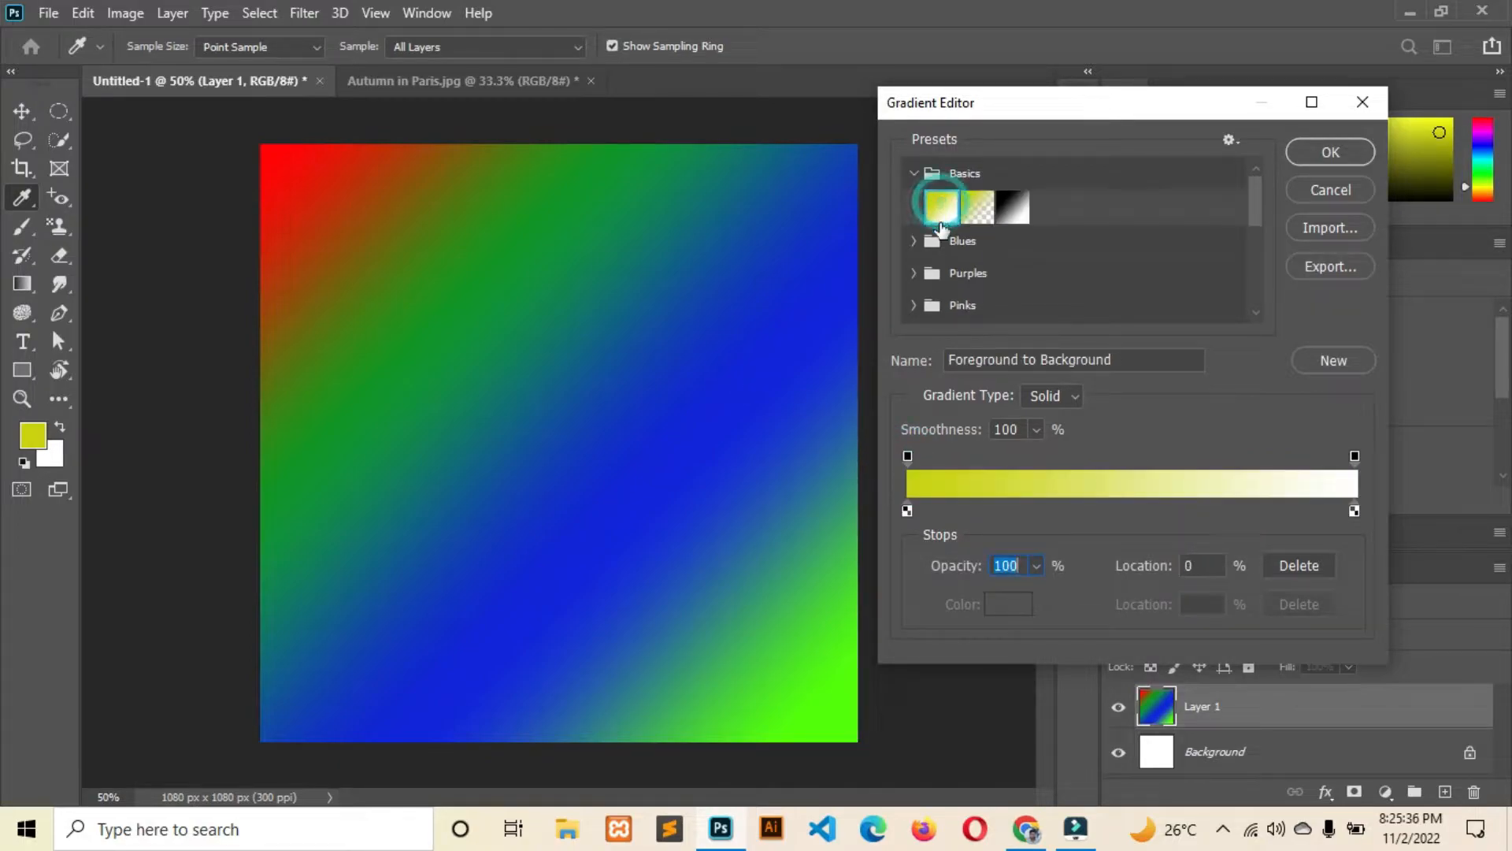
{"action": "left_click", "coordinate": [1330, 152]}
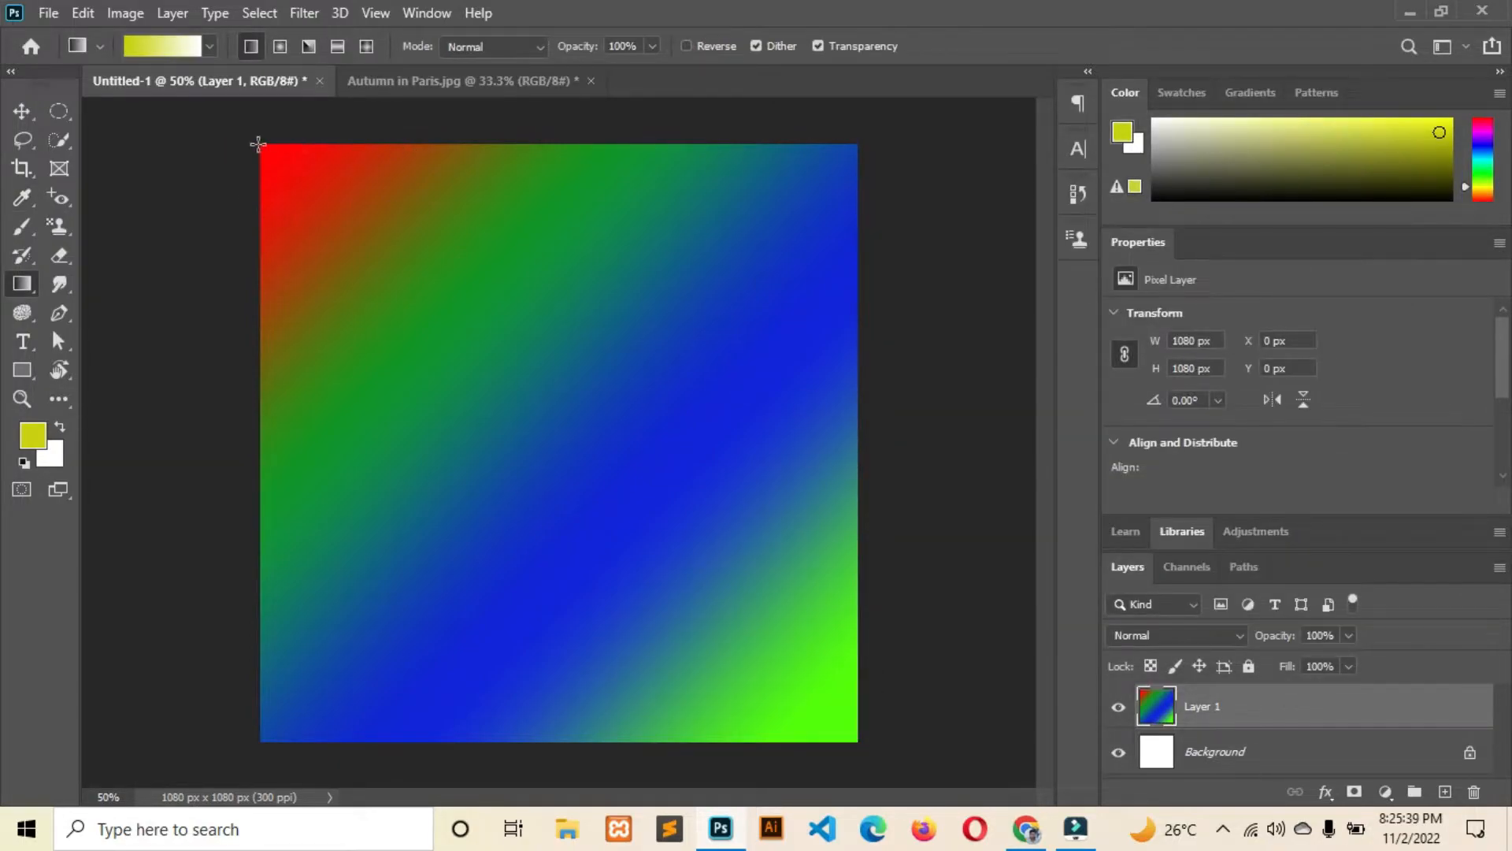
{"action": "left_click_drag", "start_coordinate": [258, 144], "coordinate": [857, 740]}
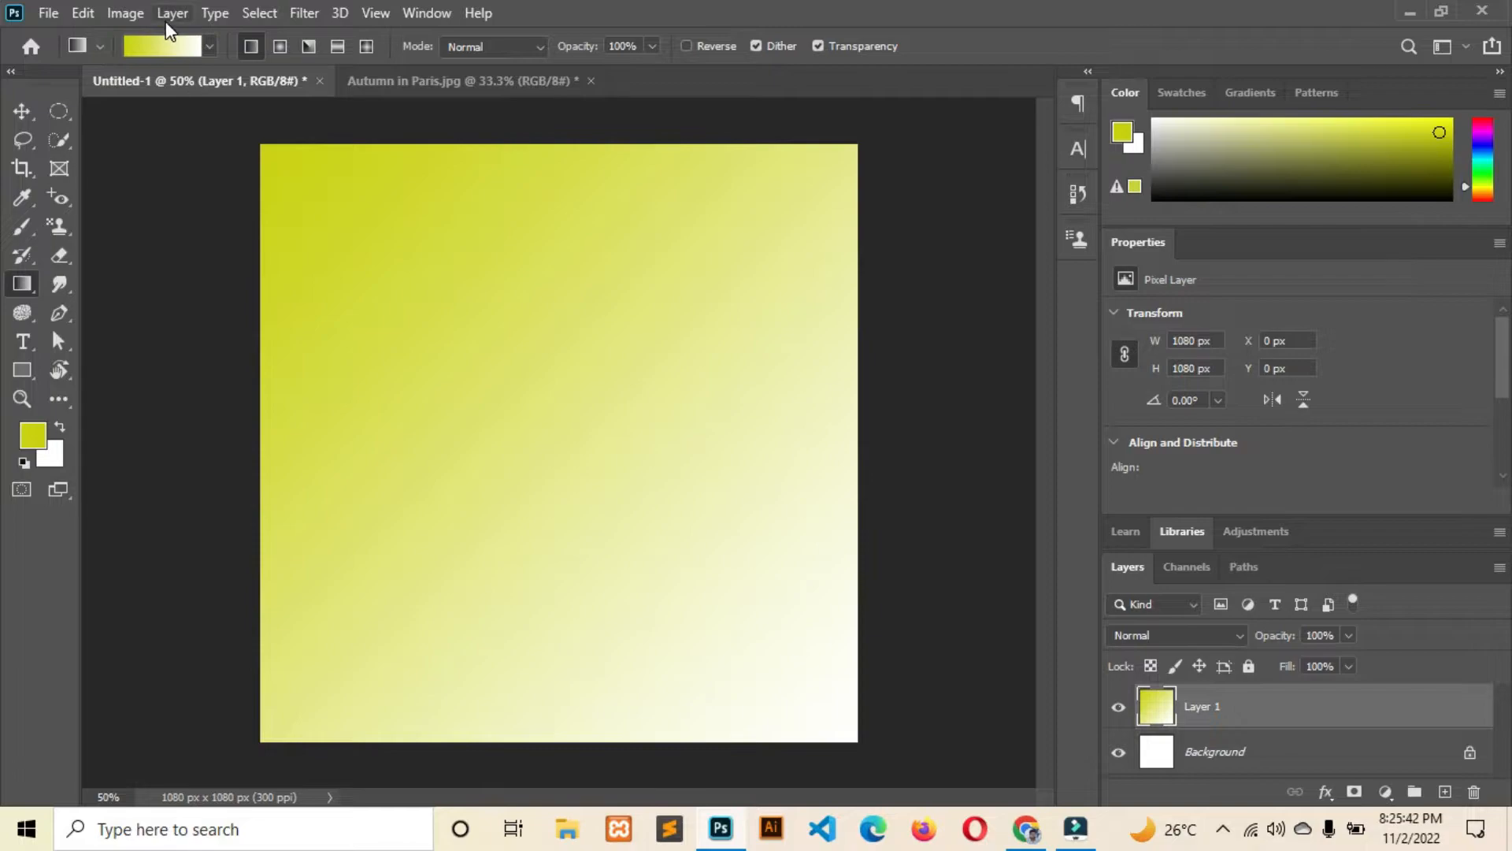
Move the gradient's starting color stop to 48% and bring both opacity stops in from the ends to just past the middle
{"action": "left_click", "coordinate": [165, 46]}
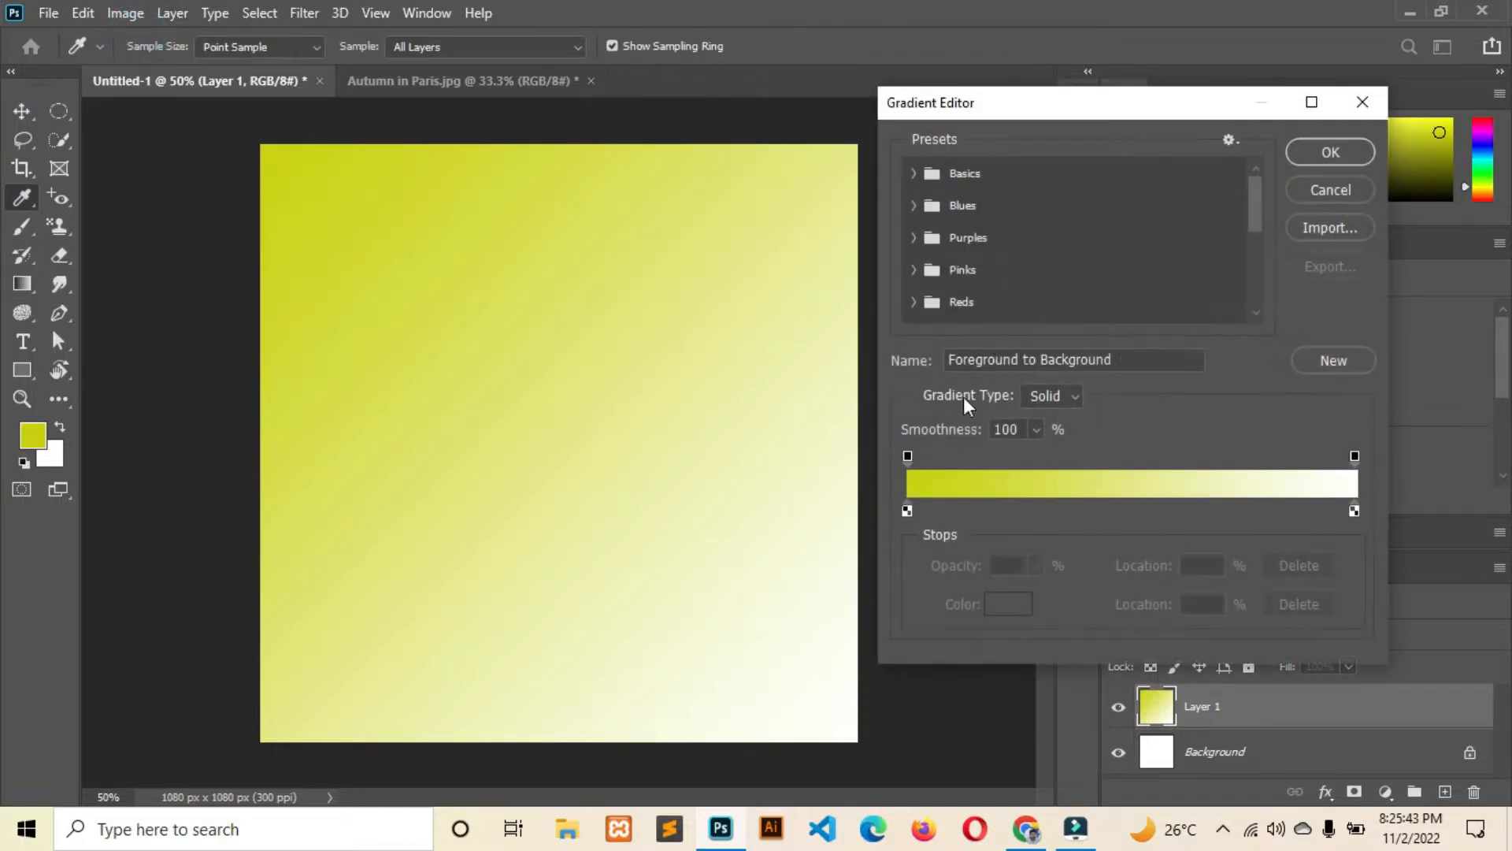
{"action": "left_click_drag", "start_coordinate": [909, 455], "coordinate": [1042, 455]}
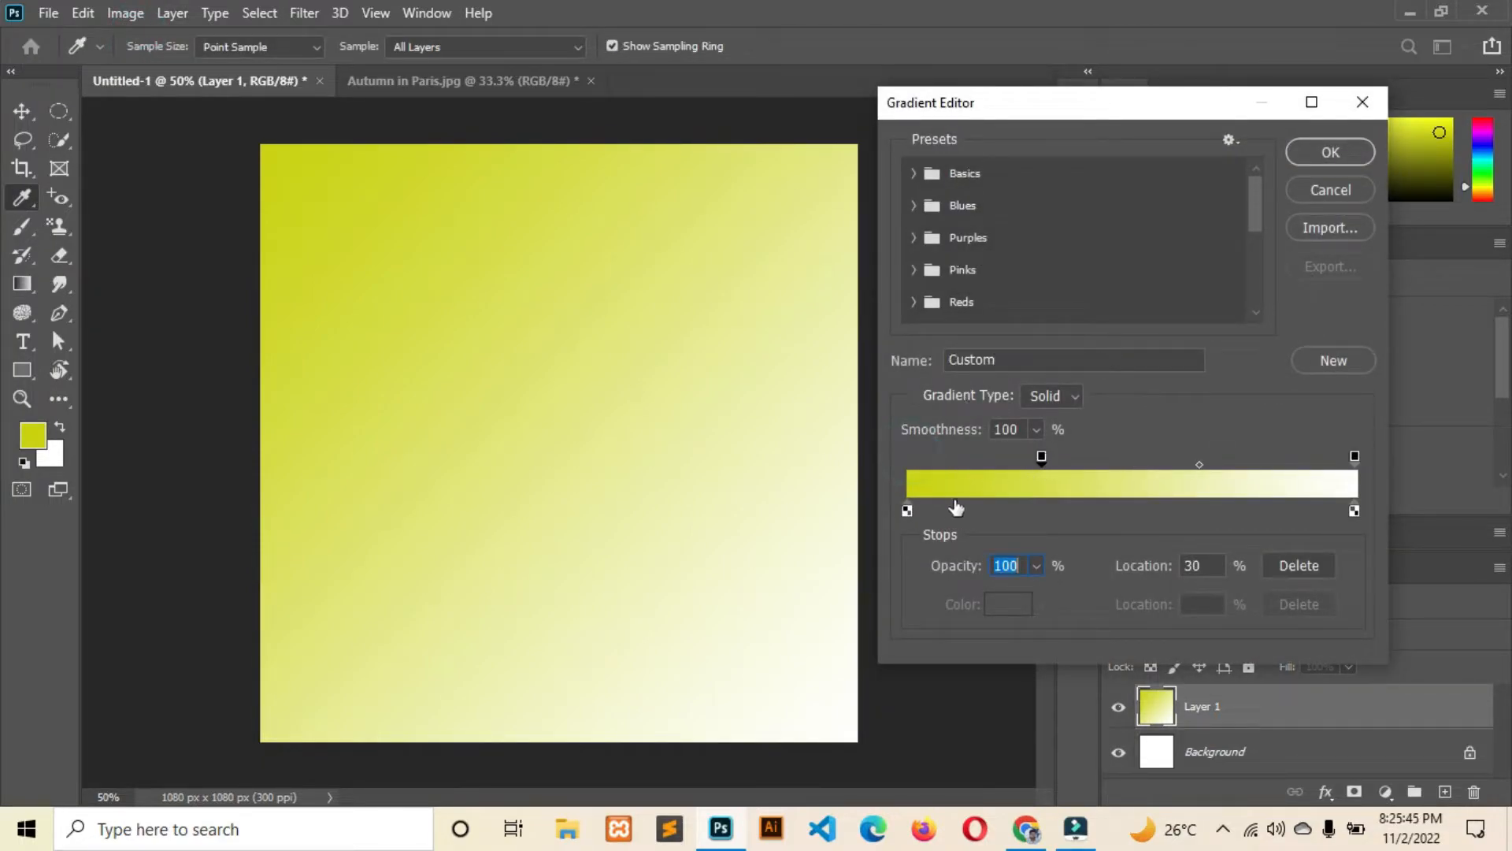
{"action": "left_click_drag", "start_coordinate": [909, 509], "coordinate": [1016, 512]}
{"action": "left_click_drag", "start_coordinate": [1042, 457], "coordinate": [1155, 456]}
{"action": "left_click_drag", "start_coordinate": [1355, 458], "coordinate": [1273, 483]}
{"action": "left_click", "coordinate": [1347, 465]}
{"action": "left_click_drag", "start_coordinate": [1346, 459], "coordinate": [1202, 482]}
{"action": "left_click", "coordinate": [1201, 462]}
{"action": "left_click_drag", "start_coordinate": [1006, 511], "coordinate": [1122, 506]}
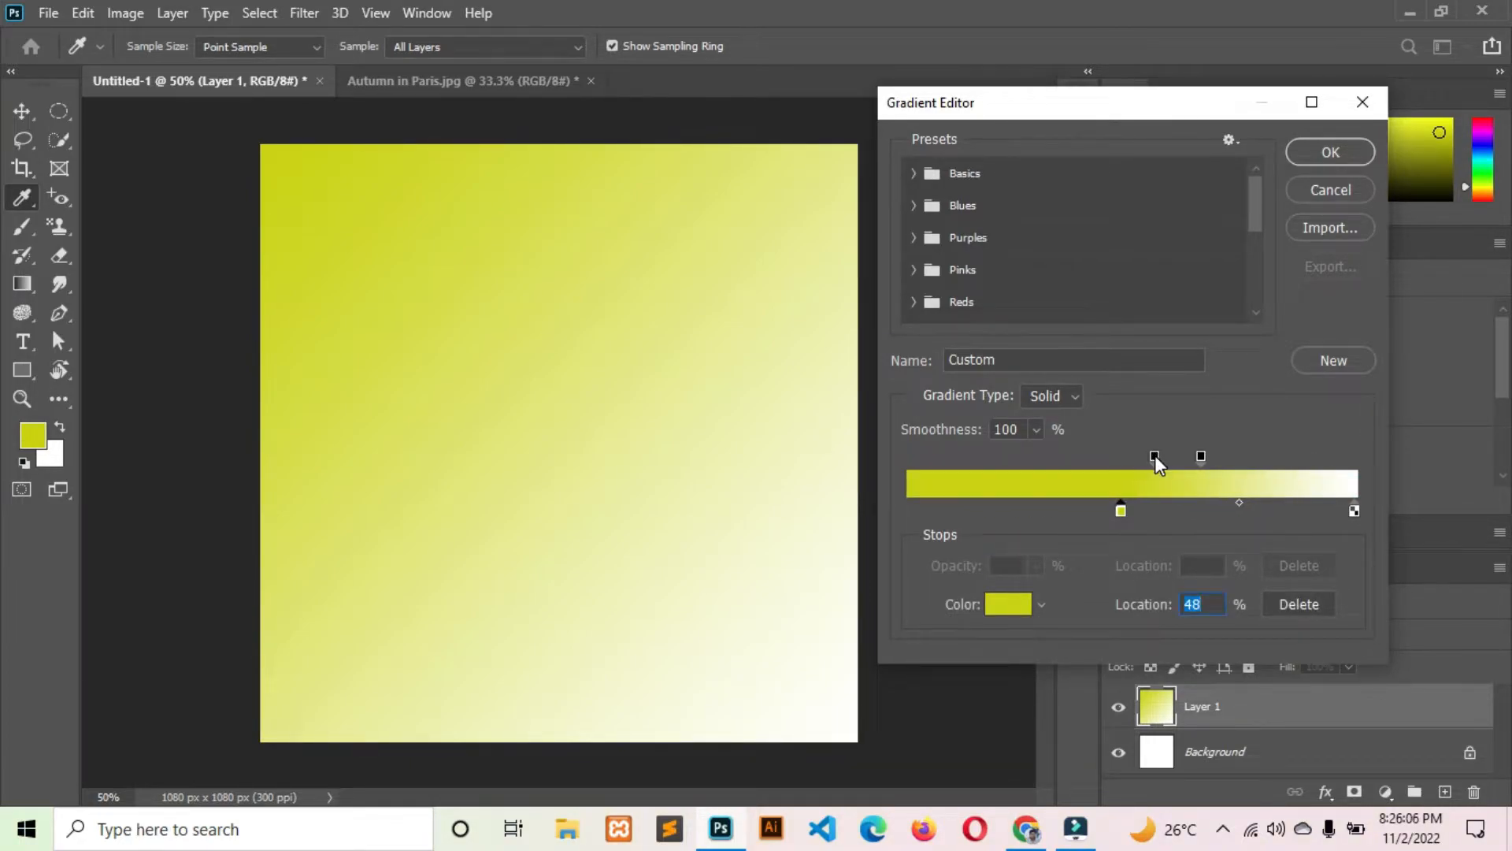
Adjust the starting stops around mid-gradient, set the ending opacity stop to 87%, and fill Layer 1 diagonally from the upper-left
{"action": "left_click_drag", "start_coordinate": [1155, 457], "coordinate": [1123, 459]}
{"action": "left_click_drag", "start_coordinate": [1122, 510], "coordinate": [1155, 509]}
{"action": "left_click_drag", "start_coordinate": [1151, 512], "coordinate": [1121, 512]}
{"action": "left_click_drag", "start_coordinate": [1200, 456], "coordinate": [1304, 471]}
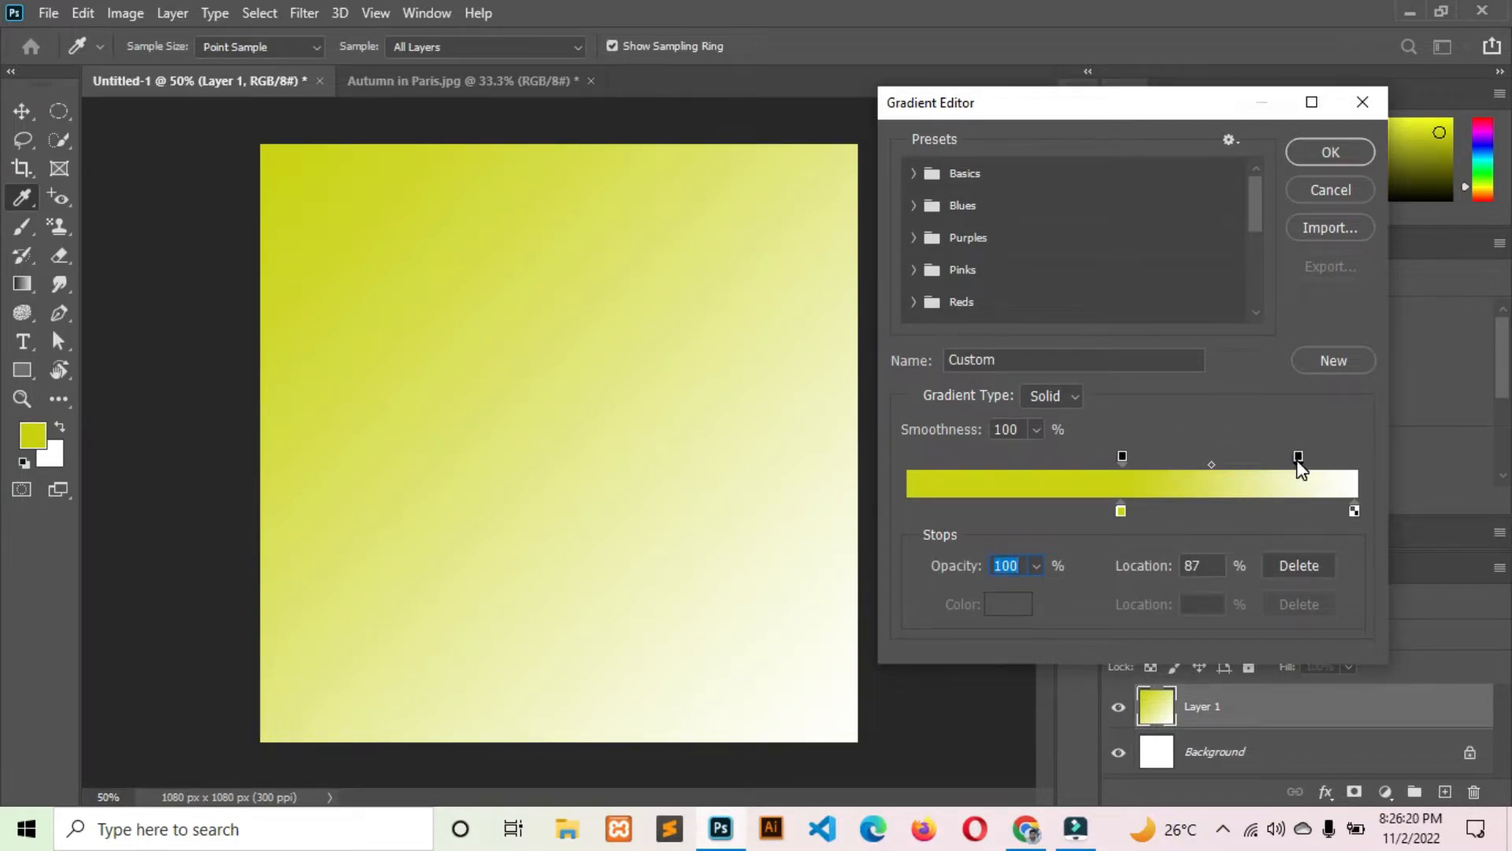
{"action": "left_click_drag", "start_coordinate": [1127, 515], "coordinate": [1160, 509]}
{"action": "left_click", "coordinate": [1330, 151]}
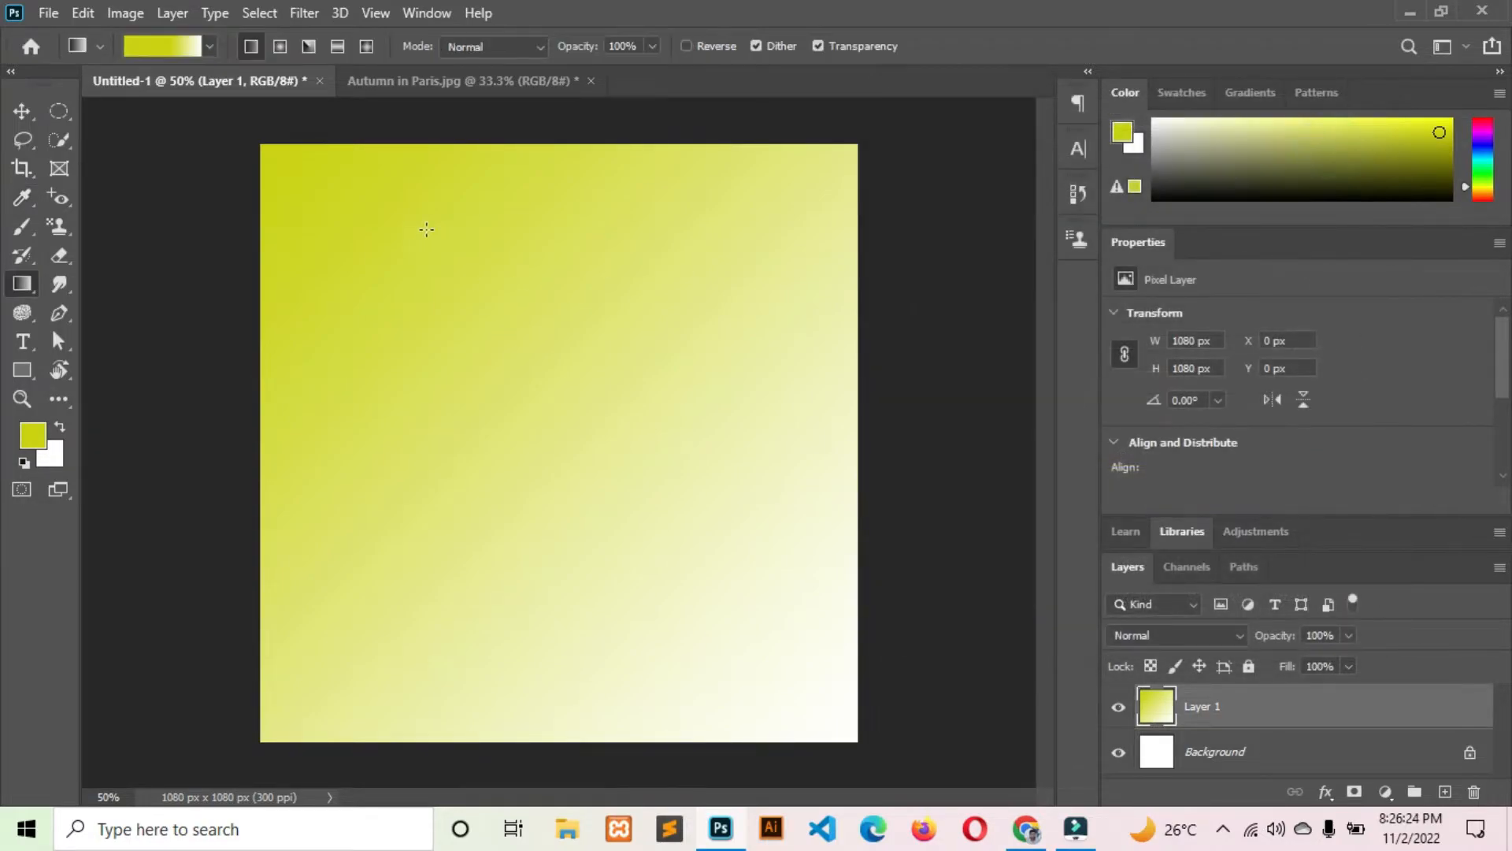
{"action": "left_click_drag", "start_coordinate": [277, 134], "coordinate": [784, 692]}
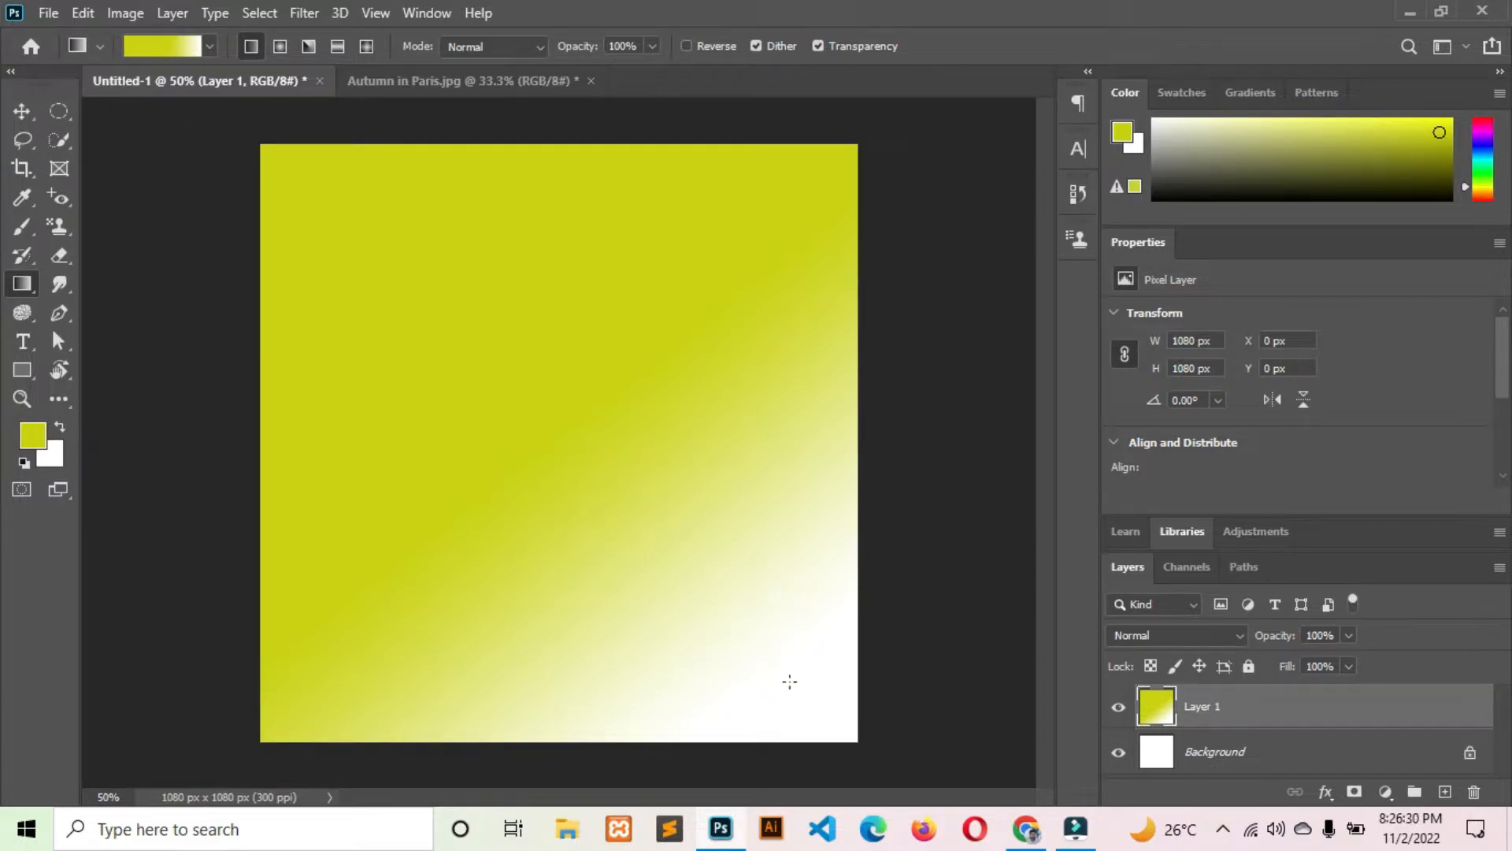
Return the yellow-green color stop and the starting opacity stop to location 0% in the Gradient Editor
{"action": "left_click", "coordinate": [144, 52]}
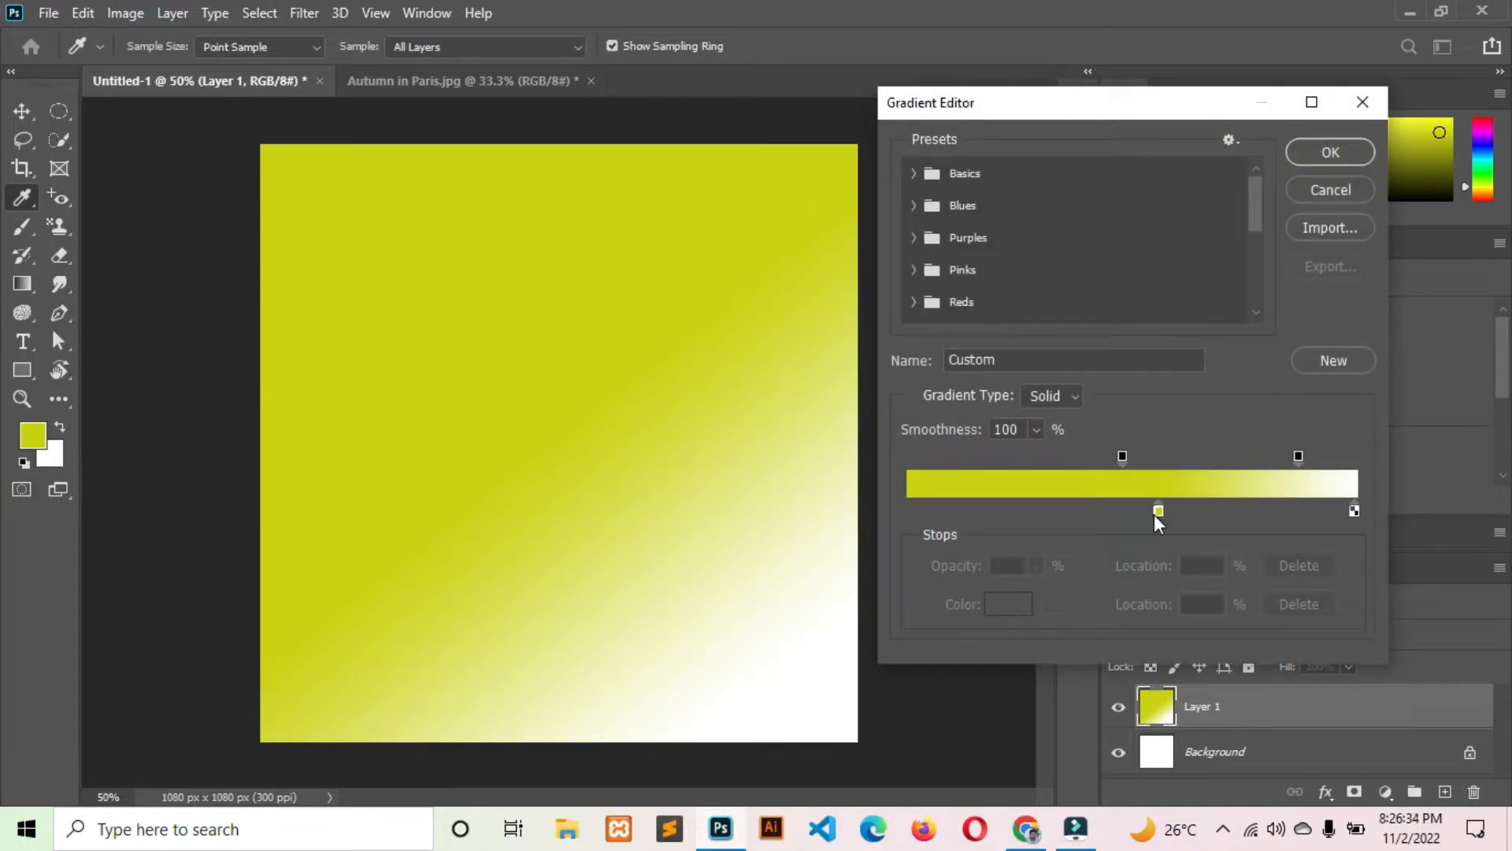
{"action": "left_click_drag", "start_coordinate": [1156, 514], "coordinate": [873, 551]}
{"action": "left_click", "coordinate": [909, 498]}
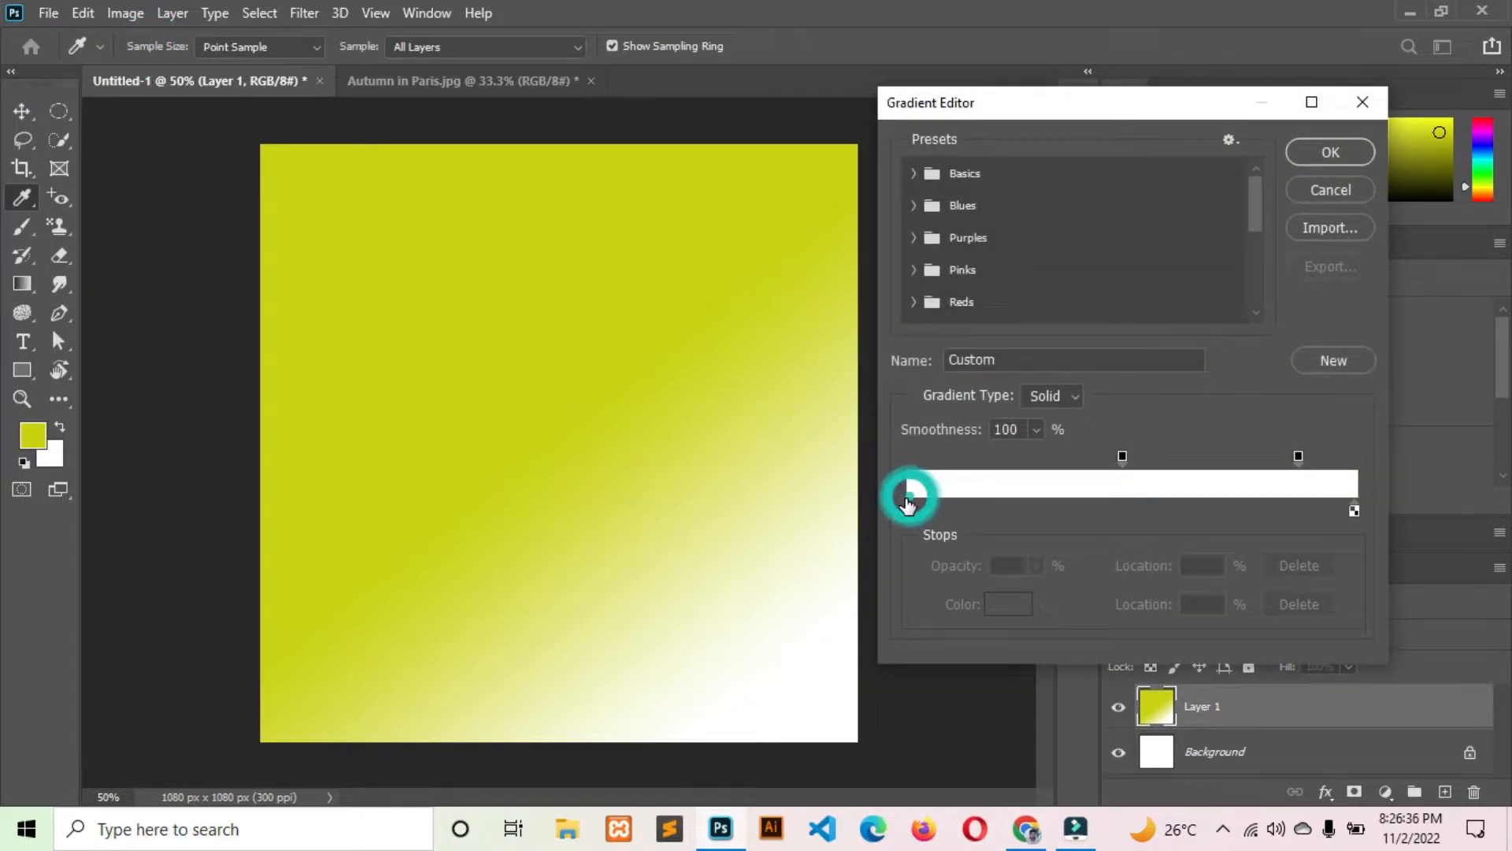
{"action": "left_click", "coordinate": [906, 501]}
{"action": "left_click_drag", "start_coordinate": [1132, 501], "coordinate": [1071, 520]}
{"action": "left_click_drag", "start_coordinate": [1122, 457], "coordinate": [898, 460]}
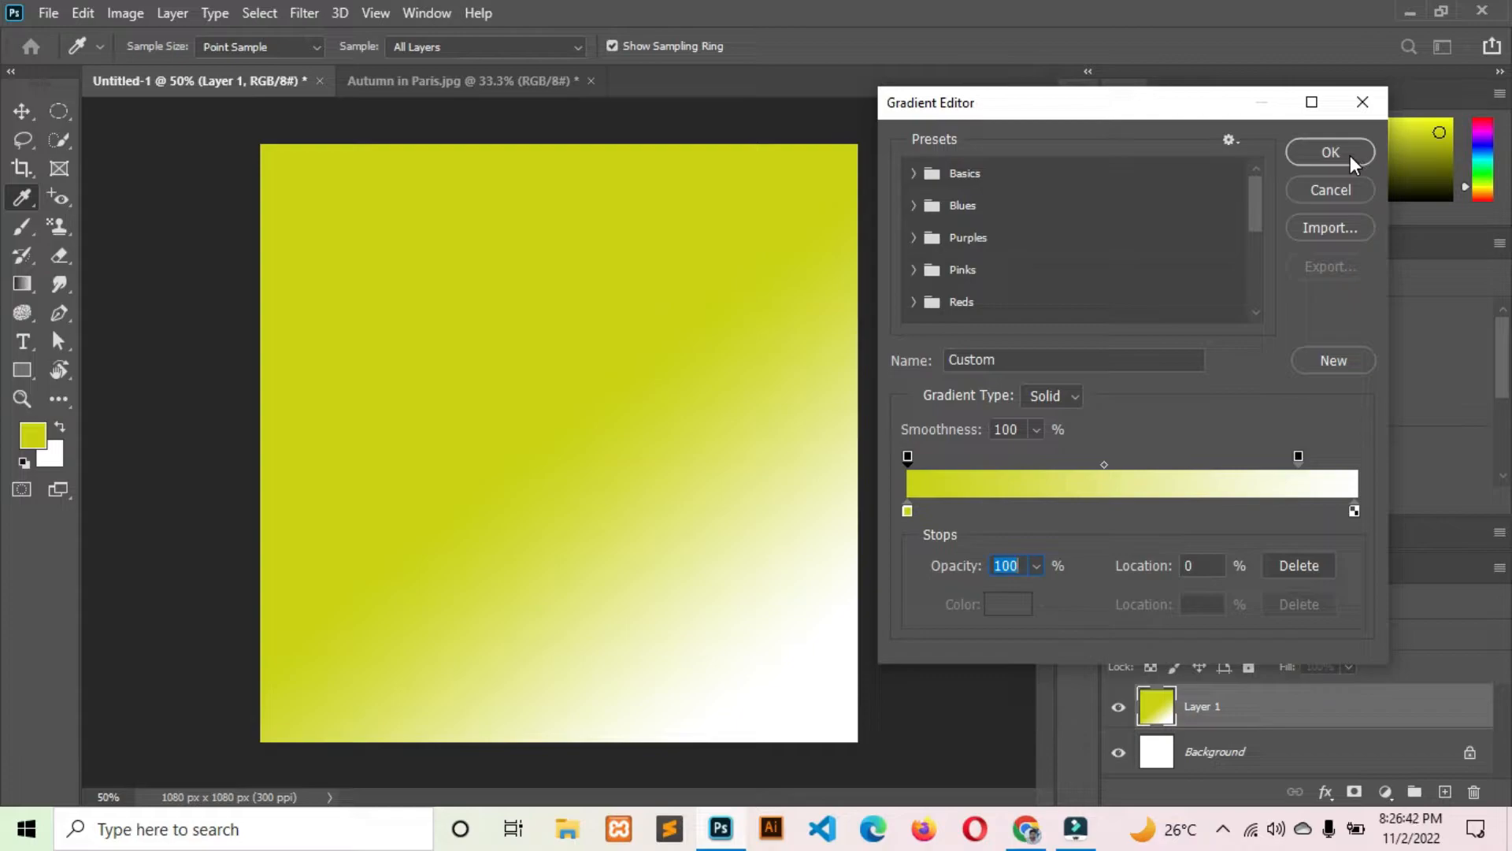
Try several gradient presets from the Blues group, including Blue_20 and Blue_25
{"action": "left_click", "coordinate": [914, 205]}
{"action": "scroll", "coordinate": [1021, 282], "scroll_direction": "down", "scroll_amount": 1}
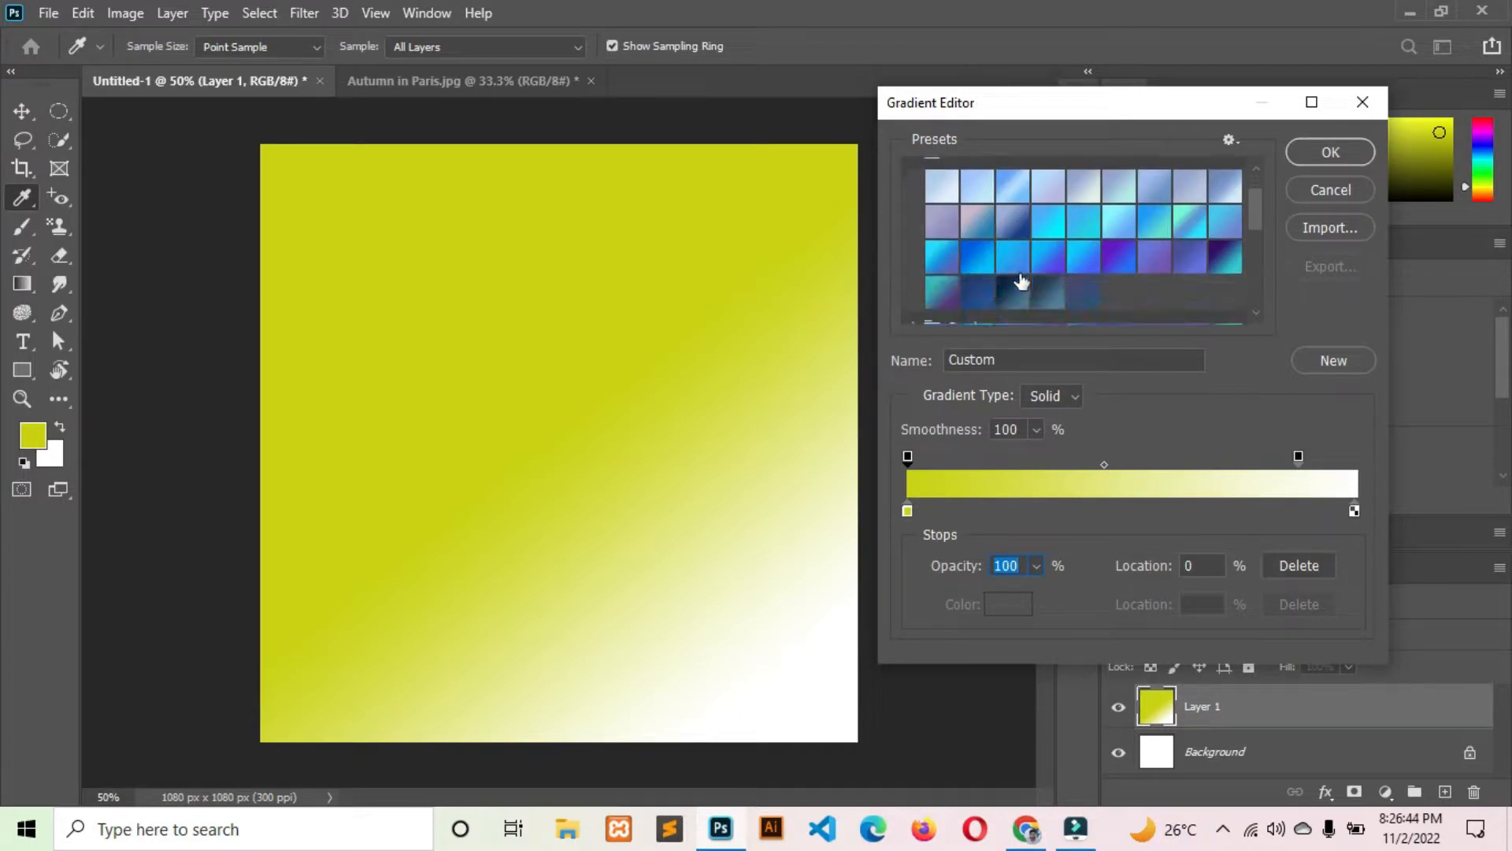
{"action": "left_click", "coordinate": [1011, 258]}
{"action": "left_click", "coordinate": [978, 256]}
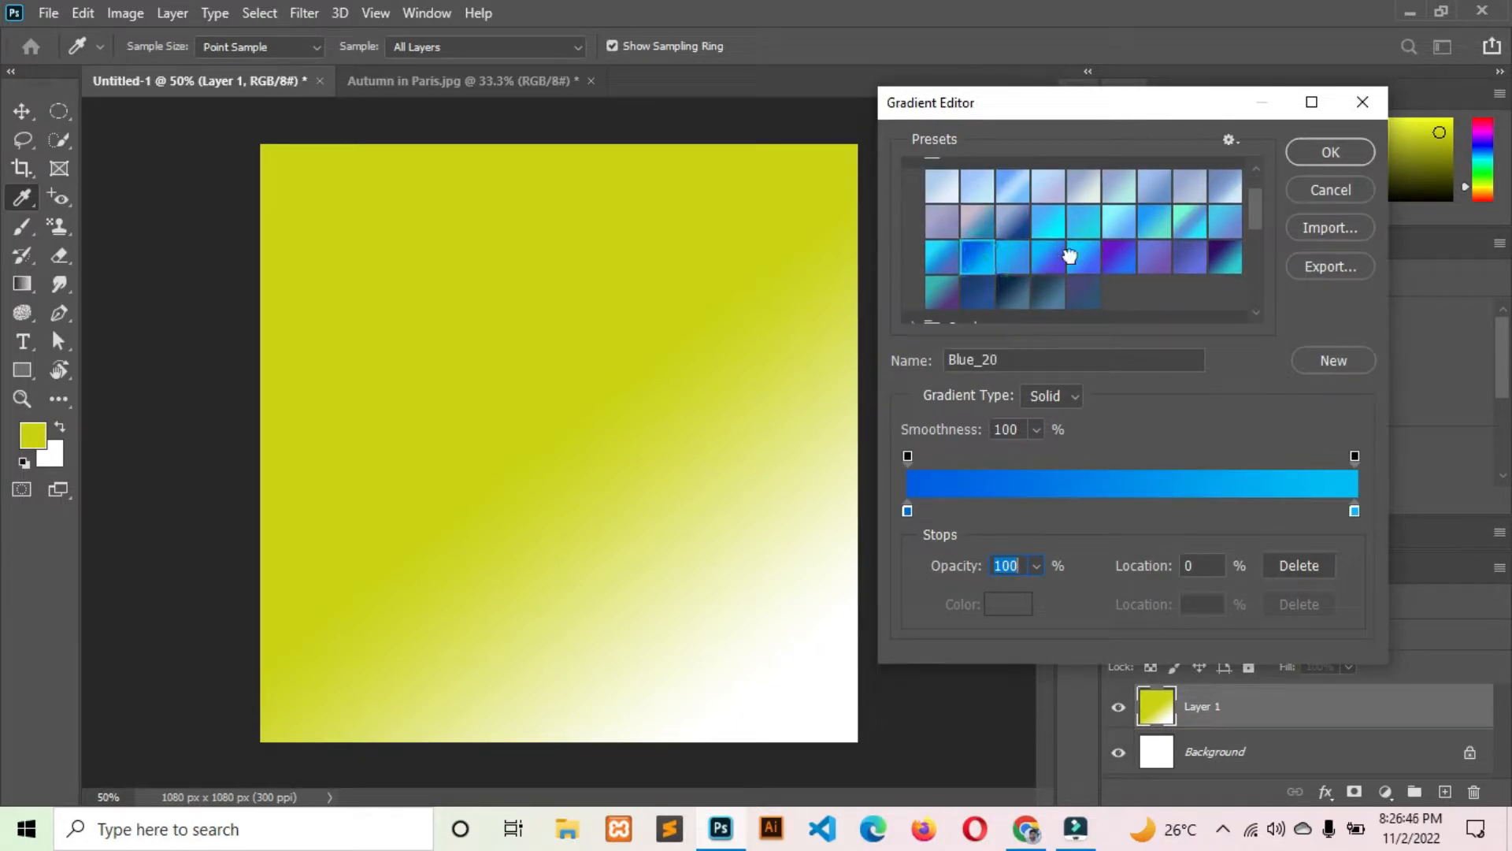
{"action": "left_click", "coordinate": [1069, 256]}
{"action": "left_click", "coordinate": [1118, 256]}
{"action": "left_click", "coordinate": [1152, 255]}
{"action": "scroll", "coordinate": [1016, 279], "scroll_direction": "down", "scroll_amount": 1}
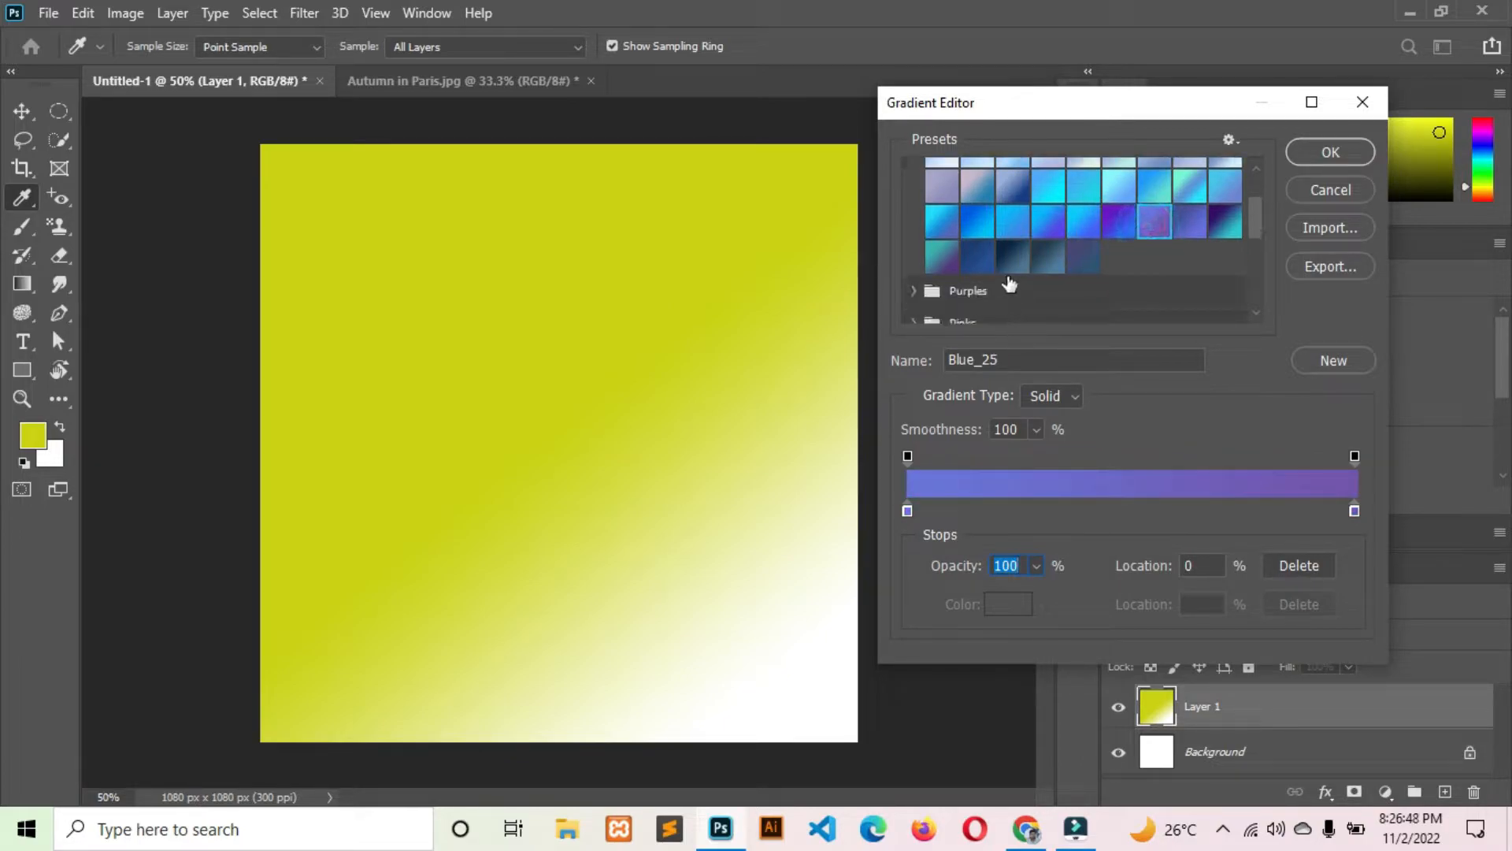
Load the Purple_03 gradient preset from the Purples group
{"action": "left_click", "coordinate": [1007, 288]}
{"action": "scroll", "coordinate": [1005, 287], "scroll_direction": "down", "scroll_amount": 1}
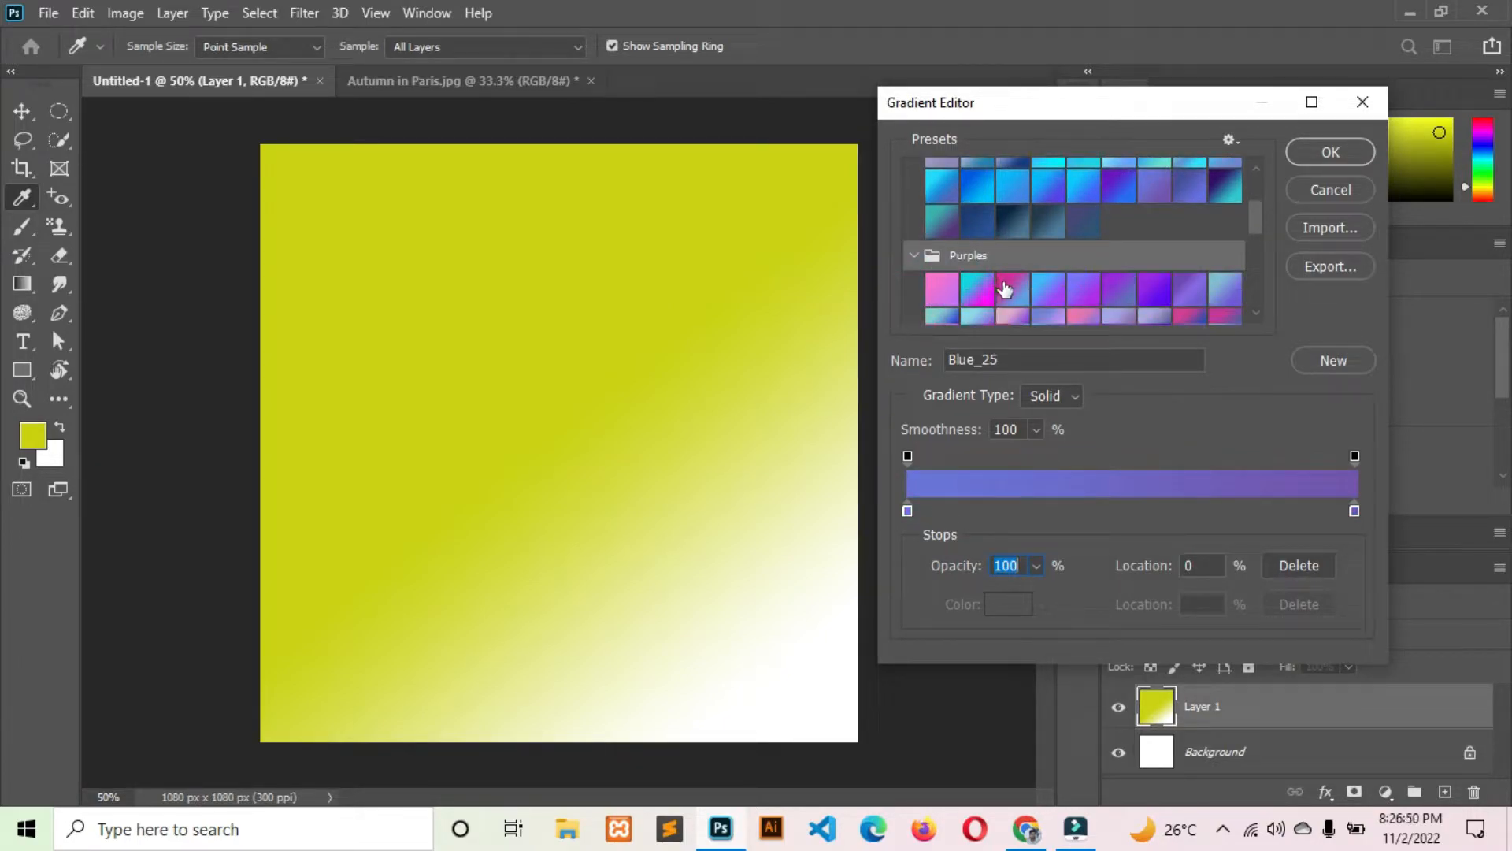
{"action": "scroll", "coordinate": [1004, 288], "scroll_direction": "down", "scroll_amount": 1}
{"action": "left_click", "coordinate": [1005, 282]}
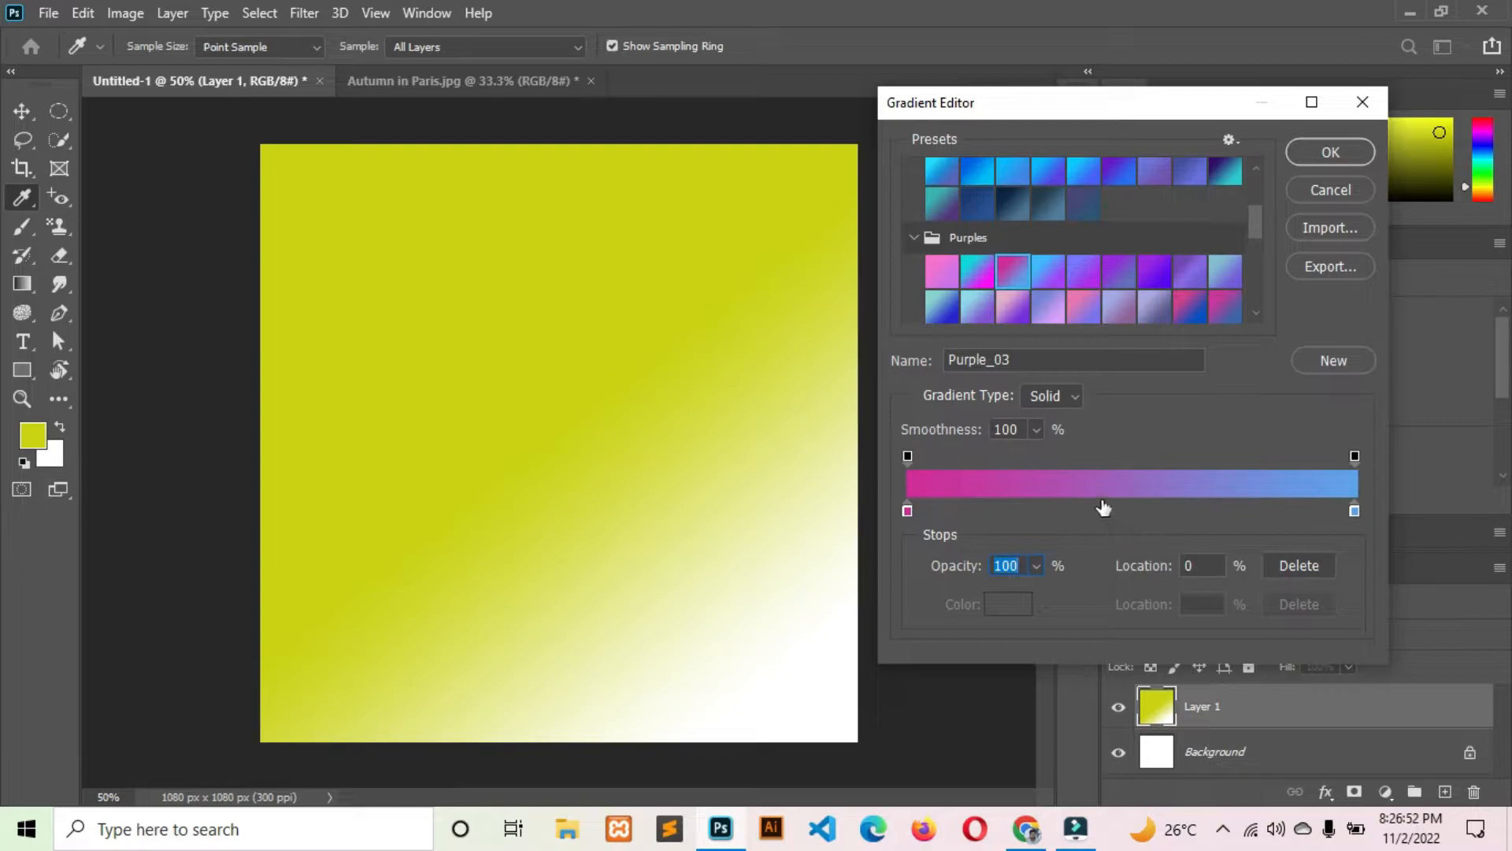
Add a red #ff0730 color stop at 32% and a yellow-green stop nearer the blue end, and fill Layer 1 diagonally from the upper-left
{"action": "left_click", "coordinate": [1006, 511]}
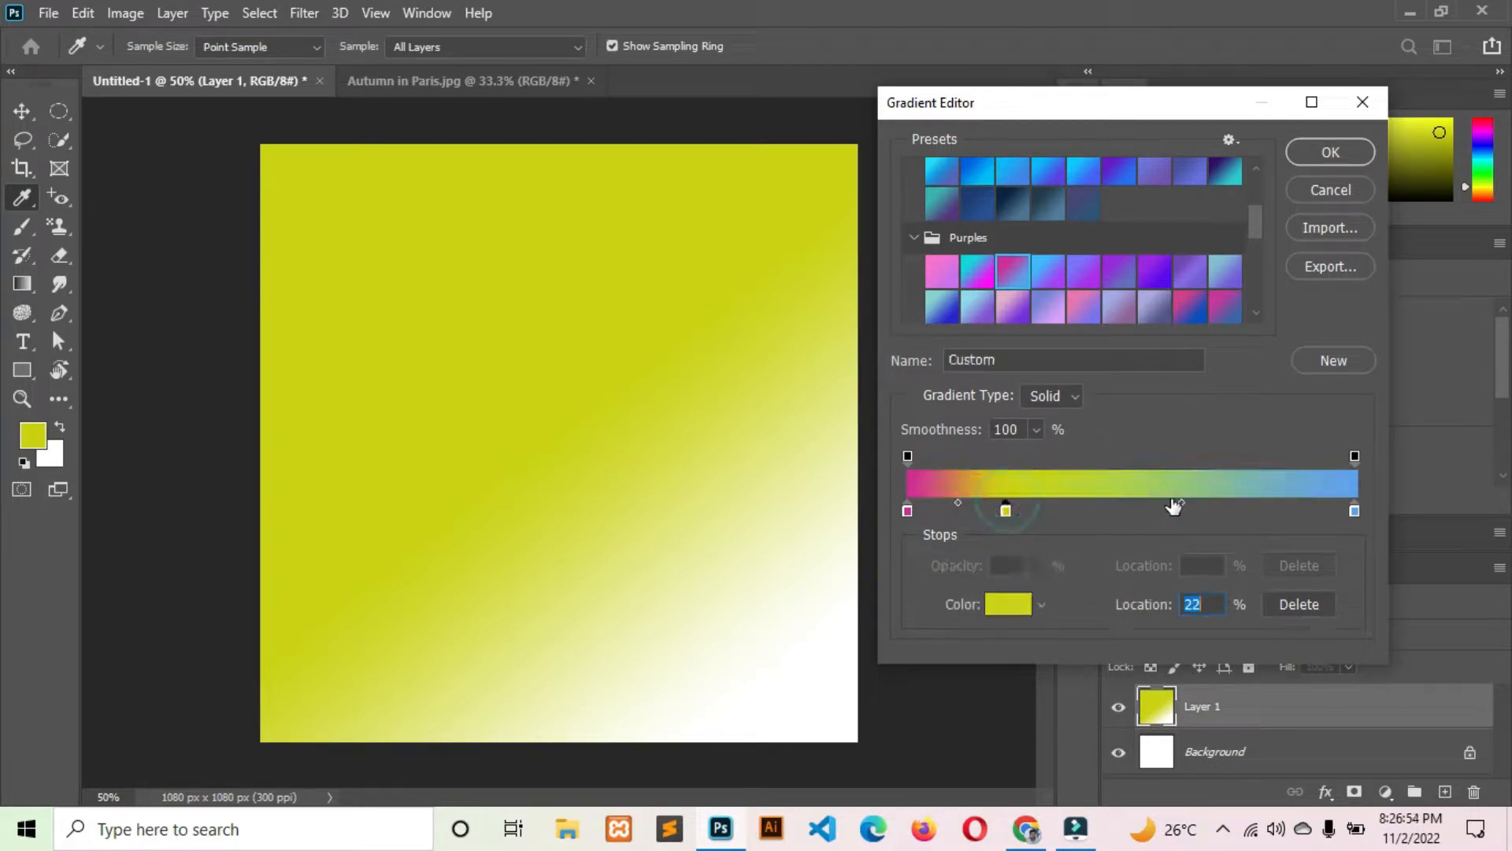
{"action": "left_click", "coordinate": [1221, 510]}
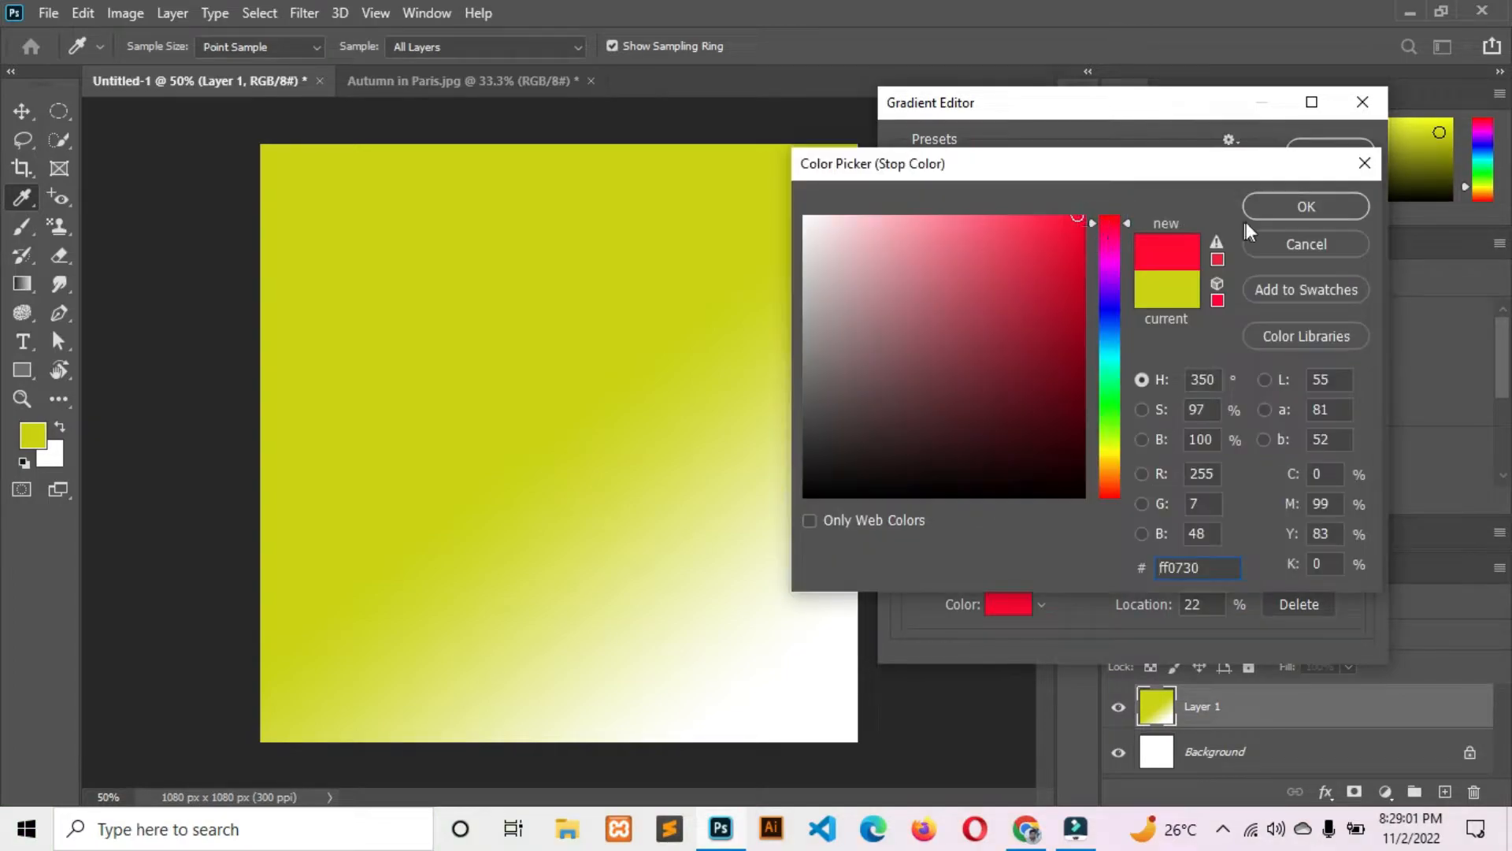
{"action": "left_click", "coordinate": [1264, 206]}
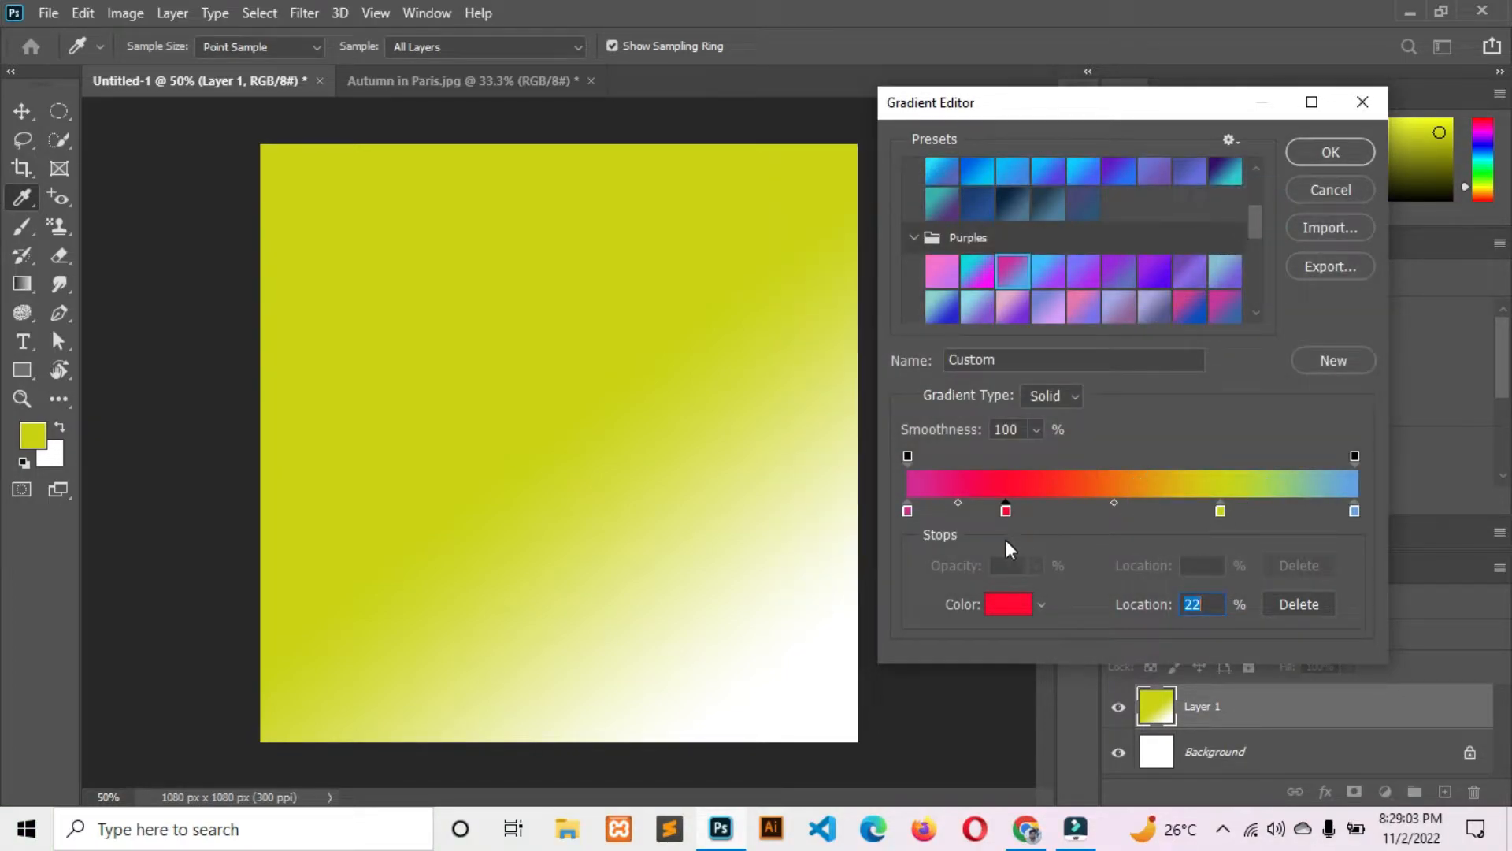
{"action": "left_click_drag", "start_coordinate": [1009, 504], "coordinate": [1052, 502]}
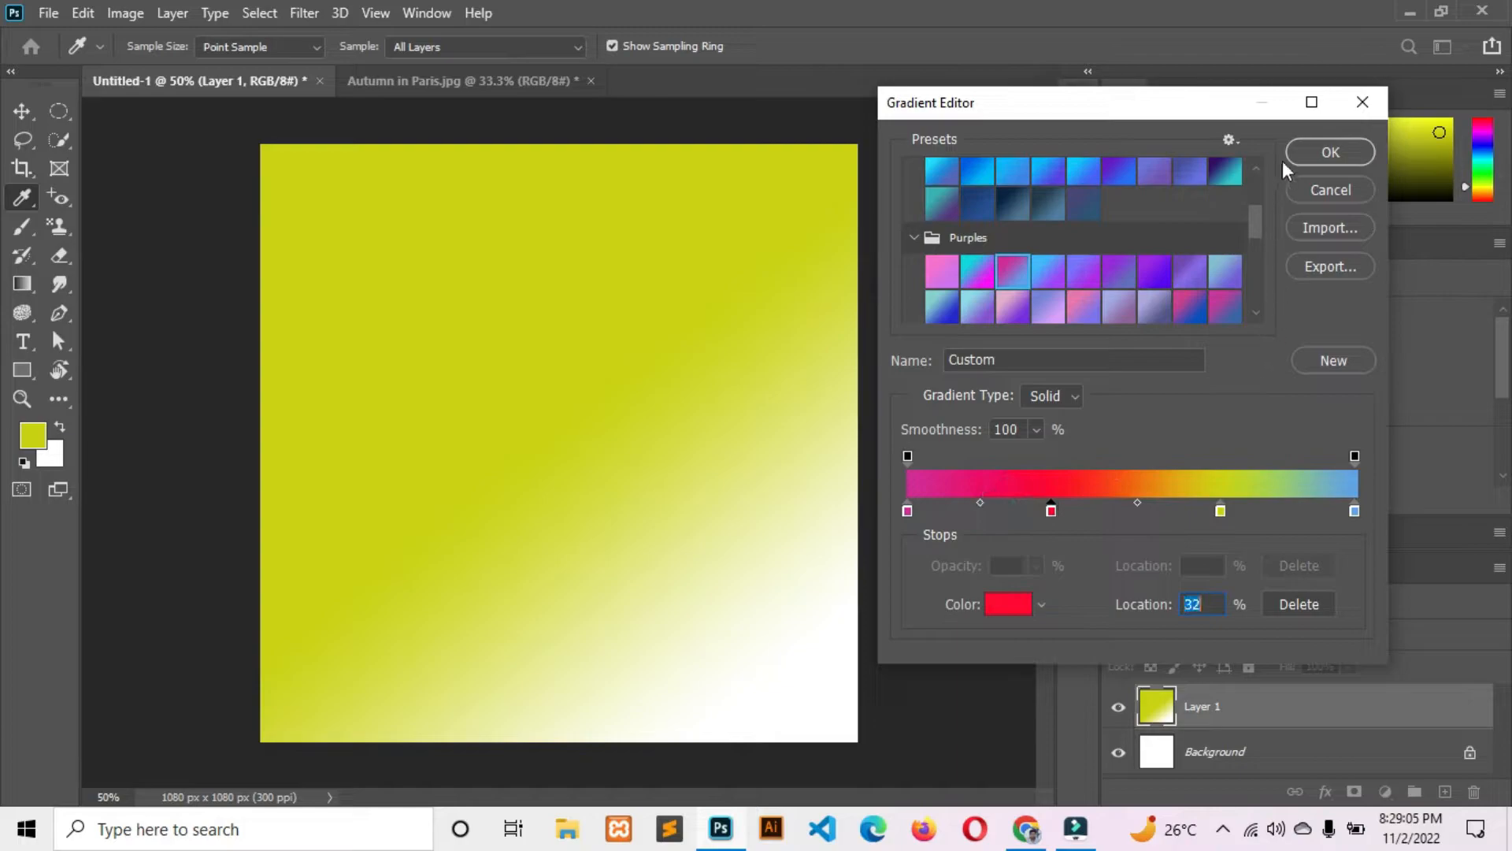
{"action": "left_click", "coordinate": [1305, 149]}
{"action": "left_click_drag", "start_coordinate": [267, 155], "coordinate": [819, 728]}
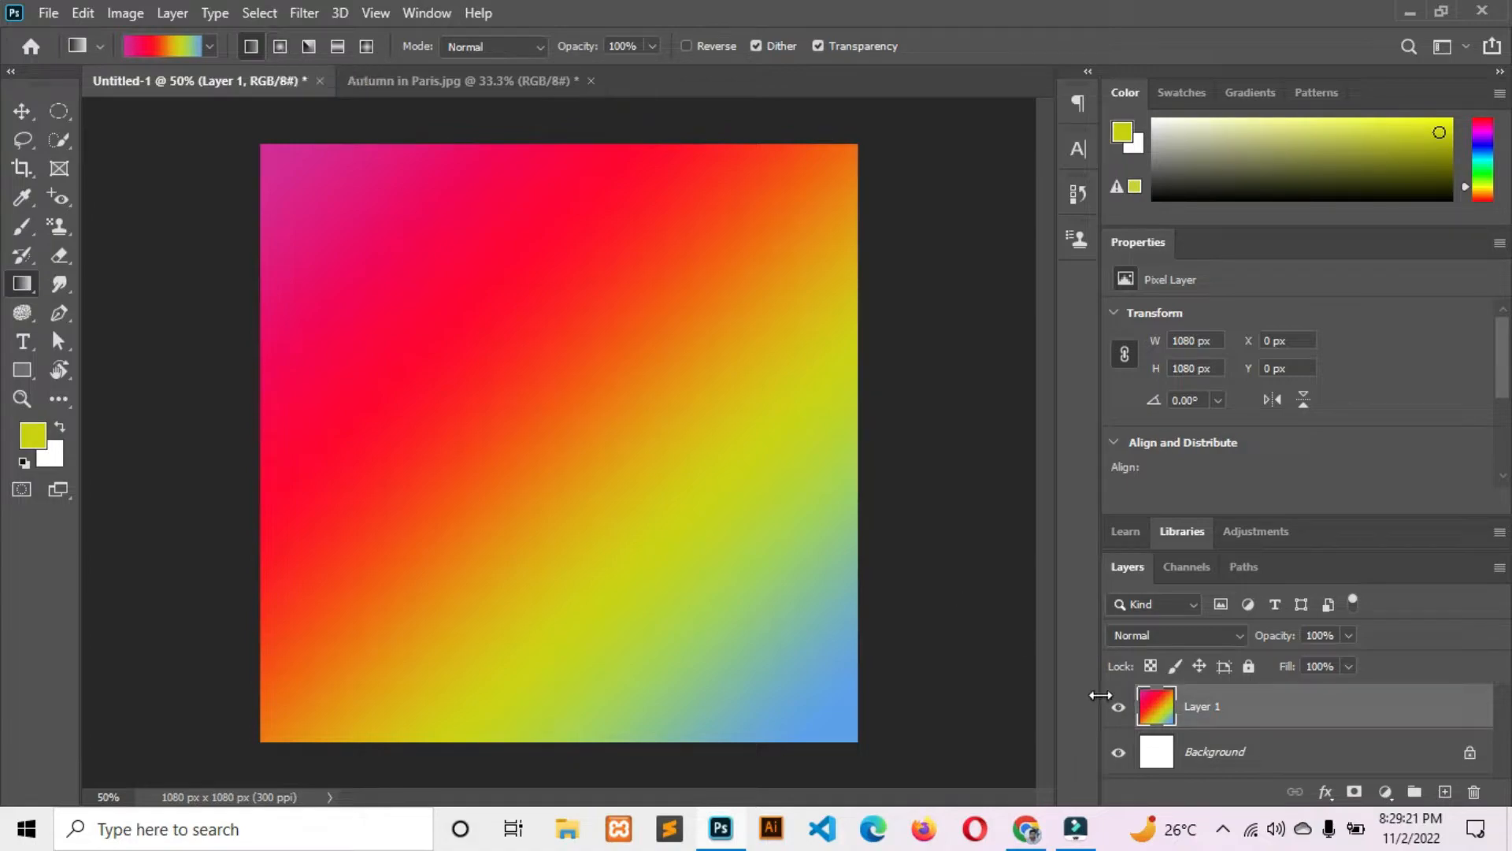
Duplicate the Background layer four times and move the copies above Layer 1
{"action": "left_click", "coordinate": [1258, 751]}
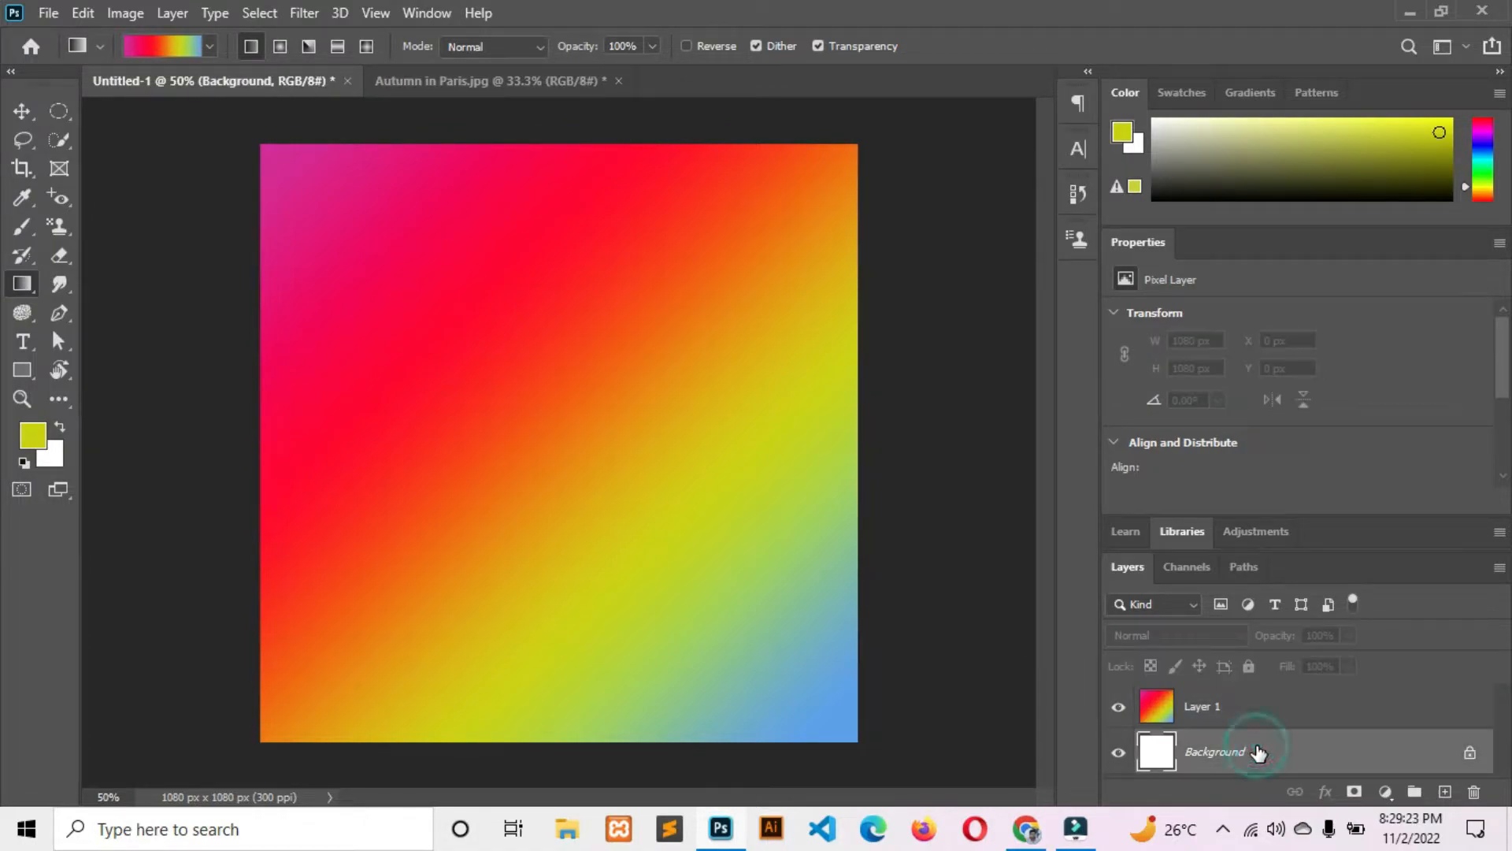
{"action": "key", "text": "ctrl+j"}
{"action": "key", "text": "ctrl+j"}
{"action": "key", "text": "ctrl+j"}
{"action": "key", "text": "ctrl+j"}
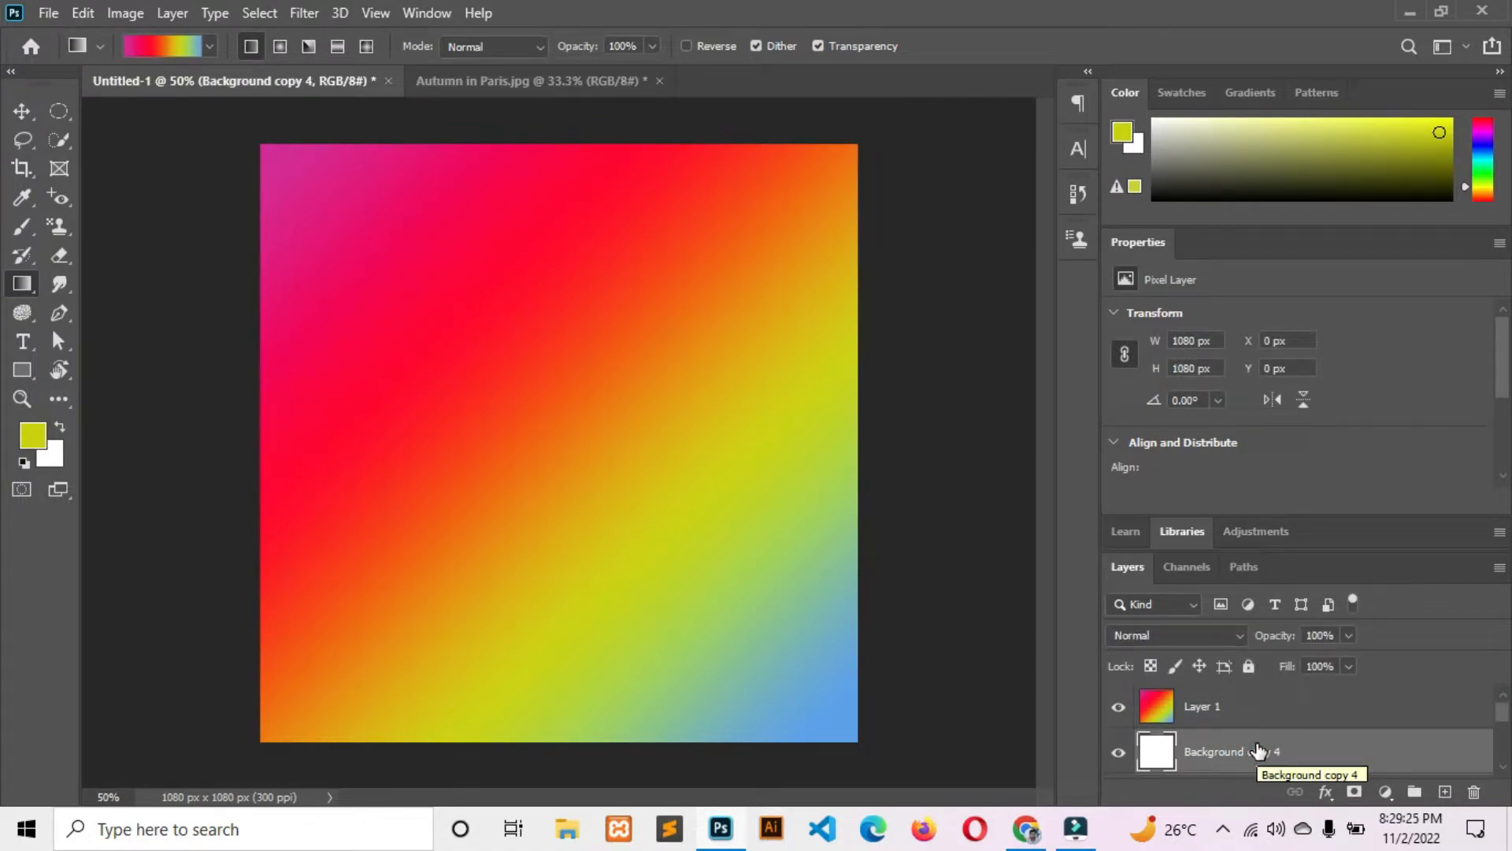
{"action": "left_click_drag", "start_coordinate": [1258, 751], "coordinate": [1229, 693]}
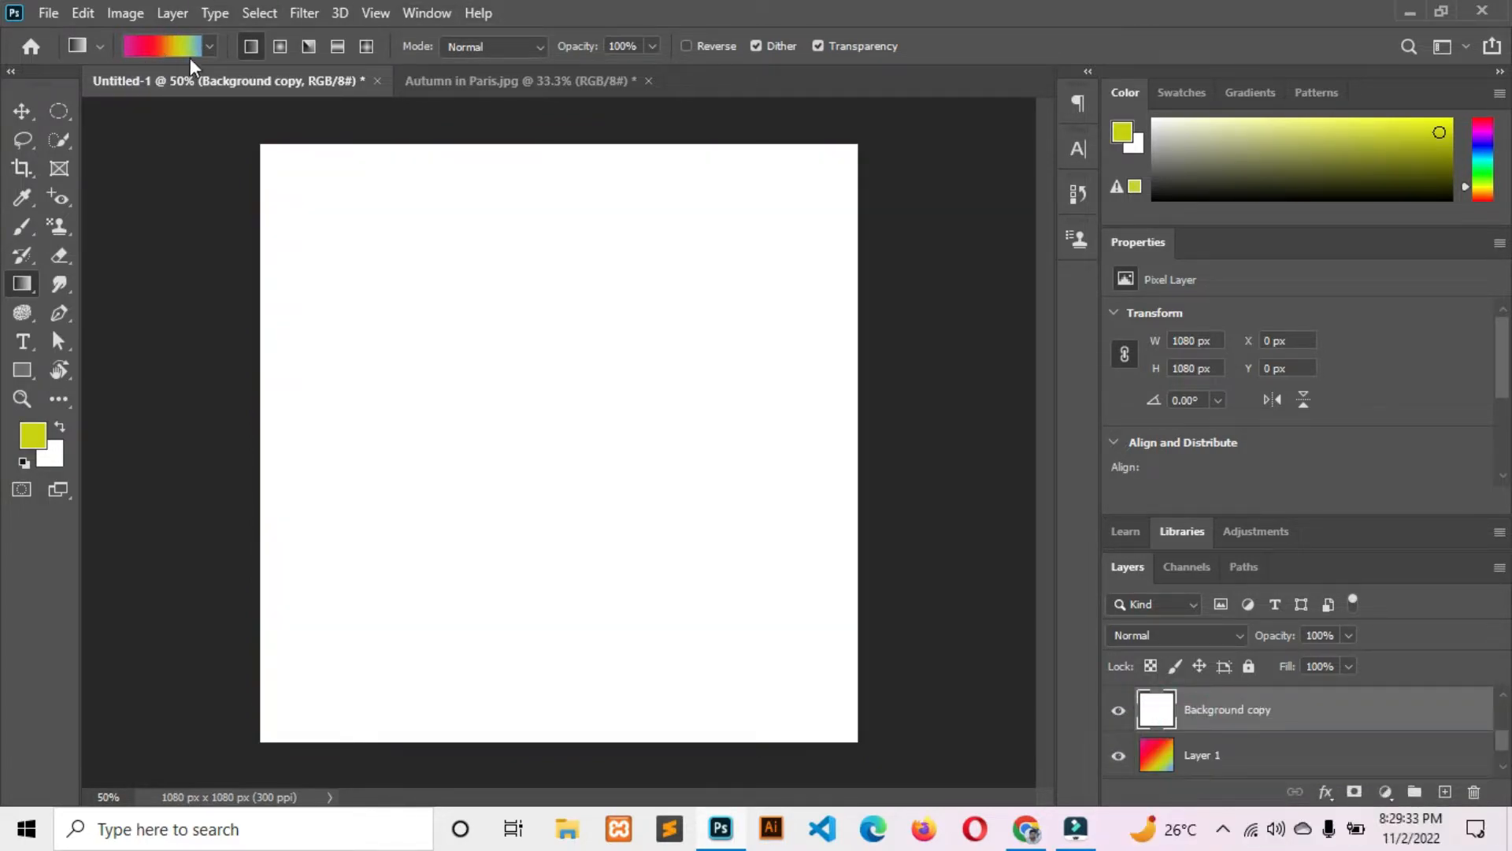
Fill Background copy with radial gradients from several starting points and lengths, ending with a small circle in the upper-left area
{"action": "left_click", "coordinate": [280, 47]}
{"action": "left_click_drag", "start_coordinate": [385, 344], "coordinate": [674, 352]}
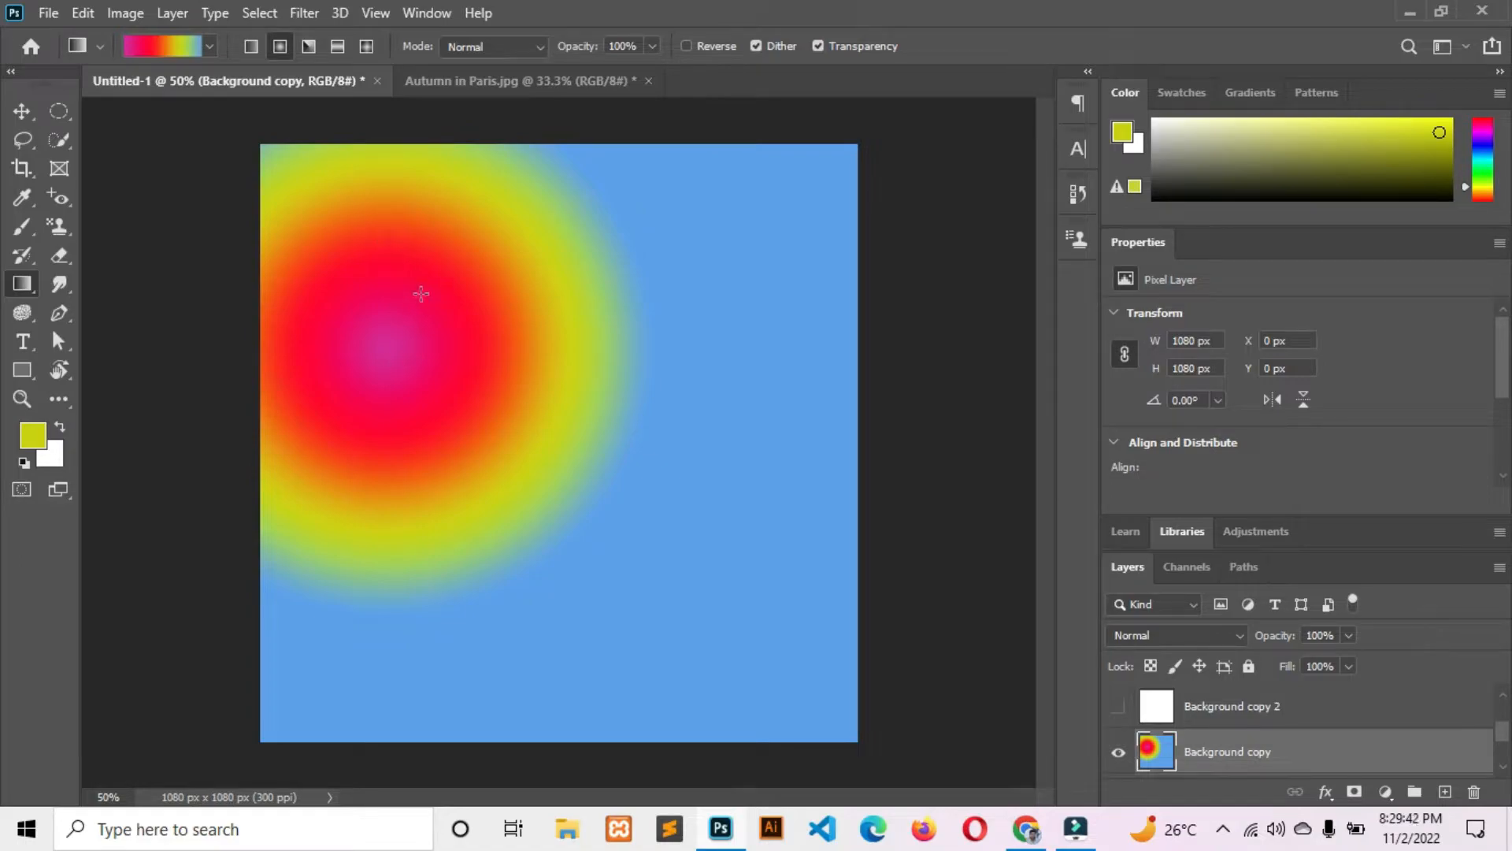
{"action": "left_click_drag", "start_coordinate": [416, 403], "coordinate": [675, 407]}
{"action": "left_click_drag", "start_coordinate": [536, 399], "coordinate": [650, 394]}
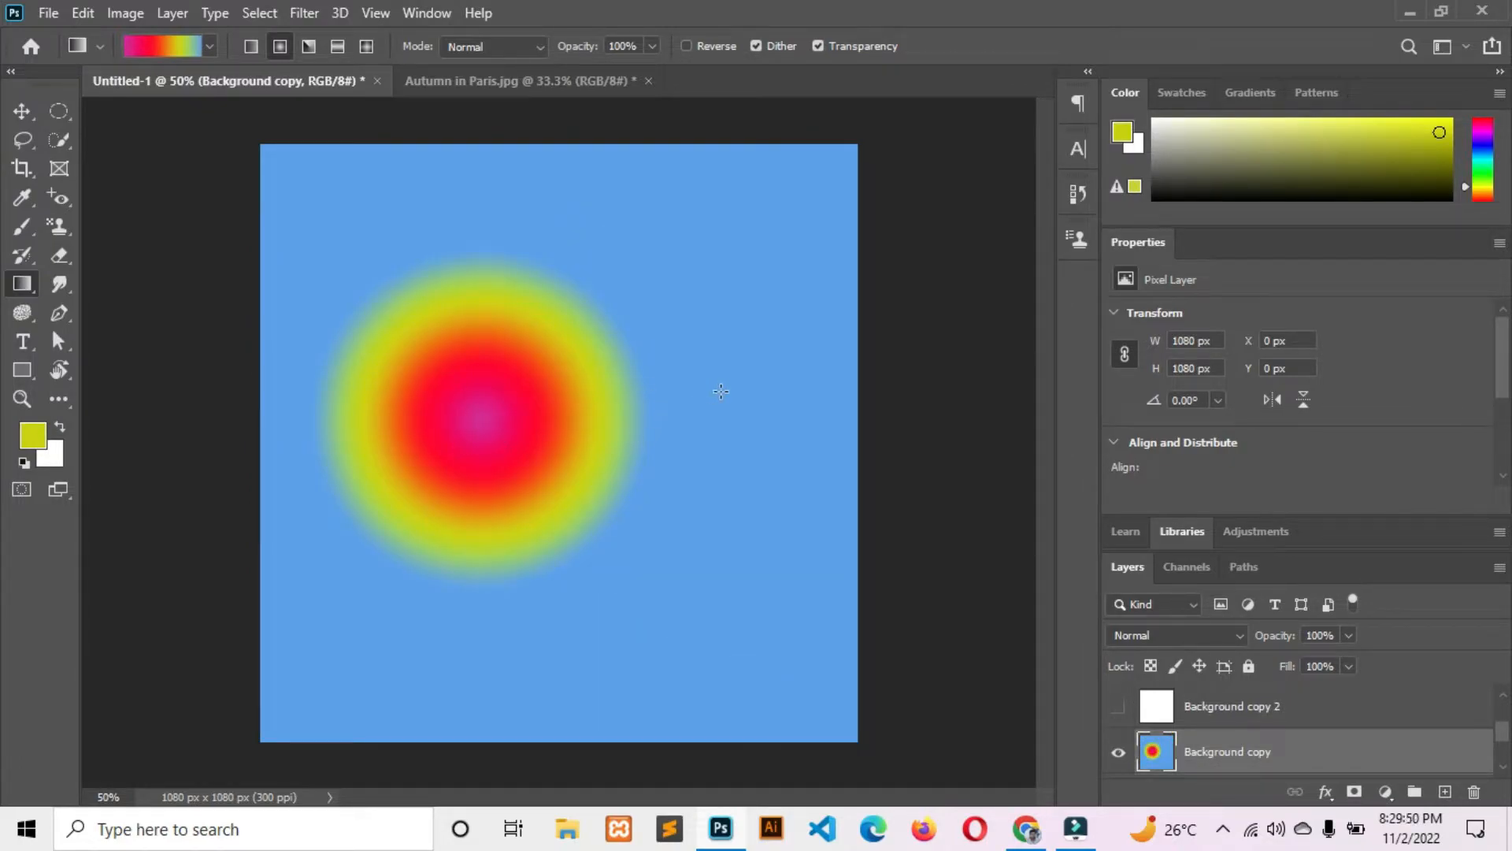
{"action": "left_click_drag", "start_coordinate": [669, 340], "coordinate": [668, 339]}
{"action": "left_click_drag", "start_coordinate": [665, 601], "coordinate": [483, 347]}
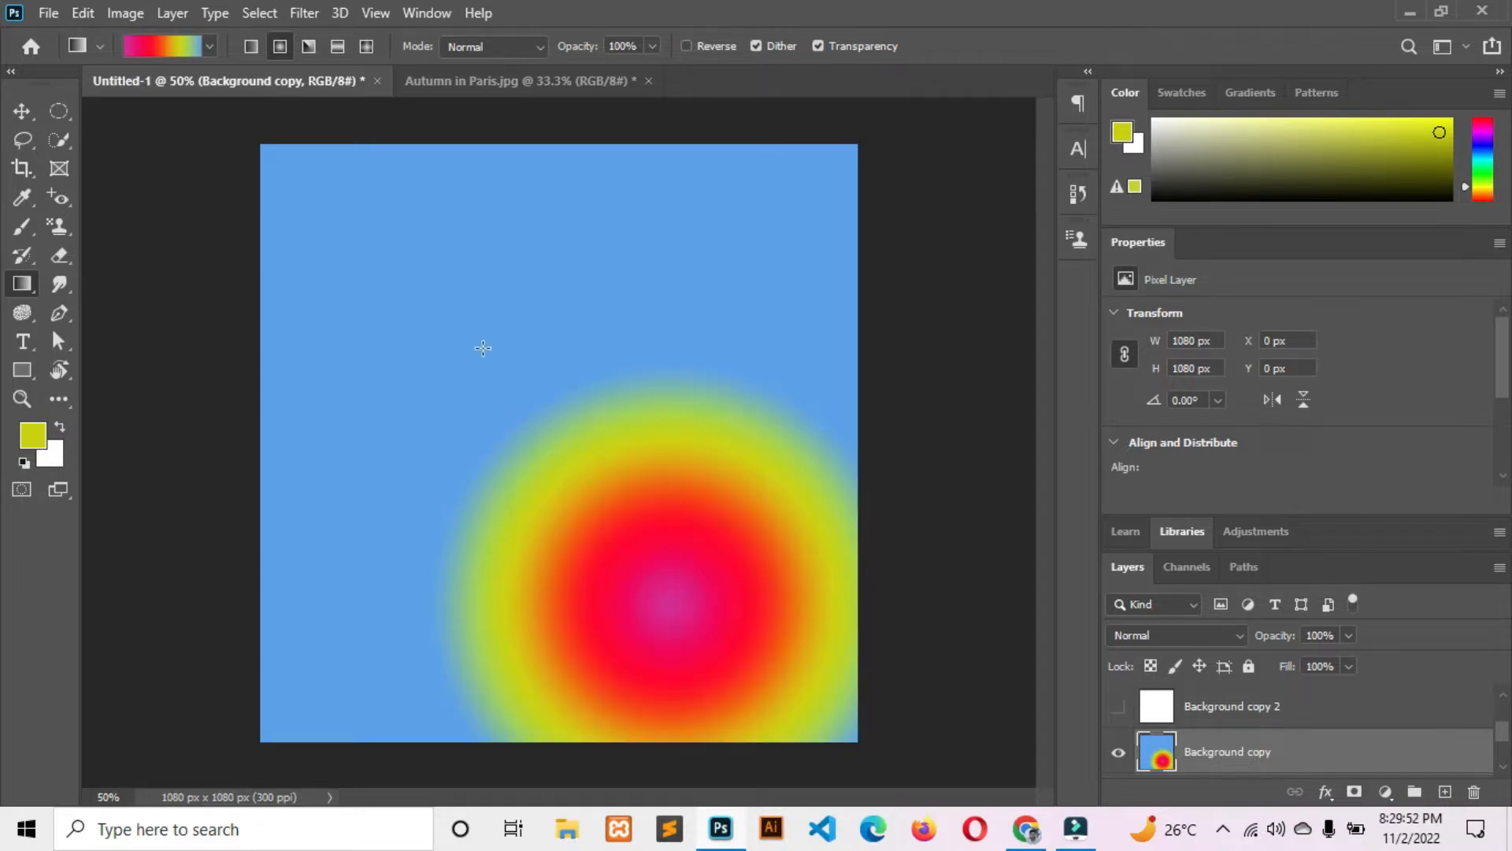
{"action": "left_click_drag", "start_coordinate": [381, 273], "coordinate": [382, 274]}
Fill Background copy 2 with angle gradients in several directions, ending with one from the upper-right area toward the lower-left
{"action": "scroll", "coordinate": [1212, 750], "scroll_direction": "up", "scroll_amount": 1}
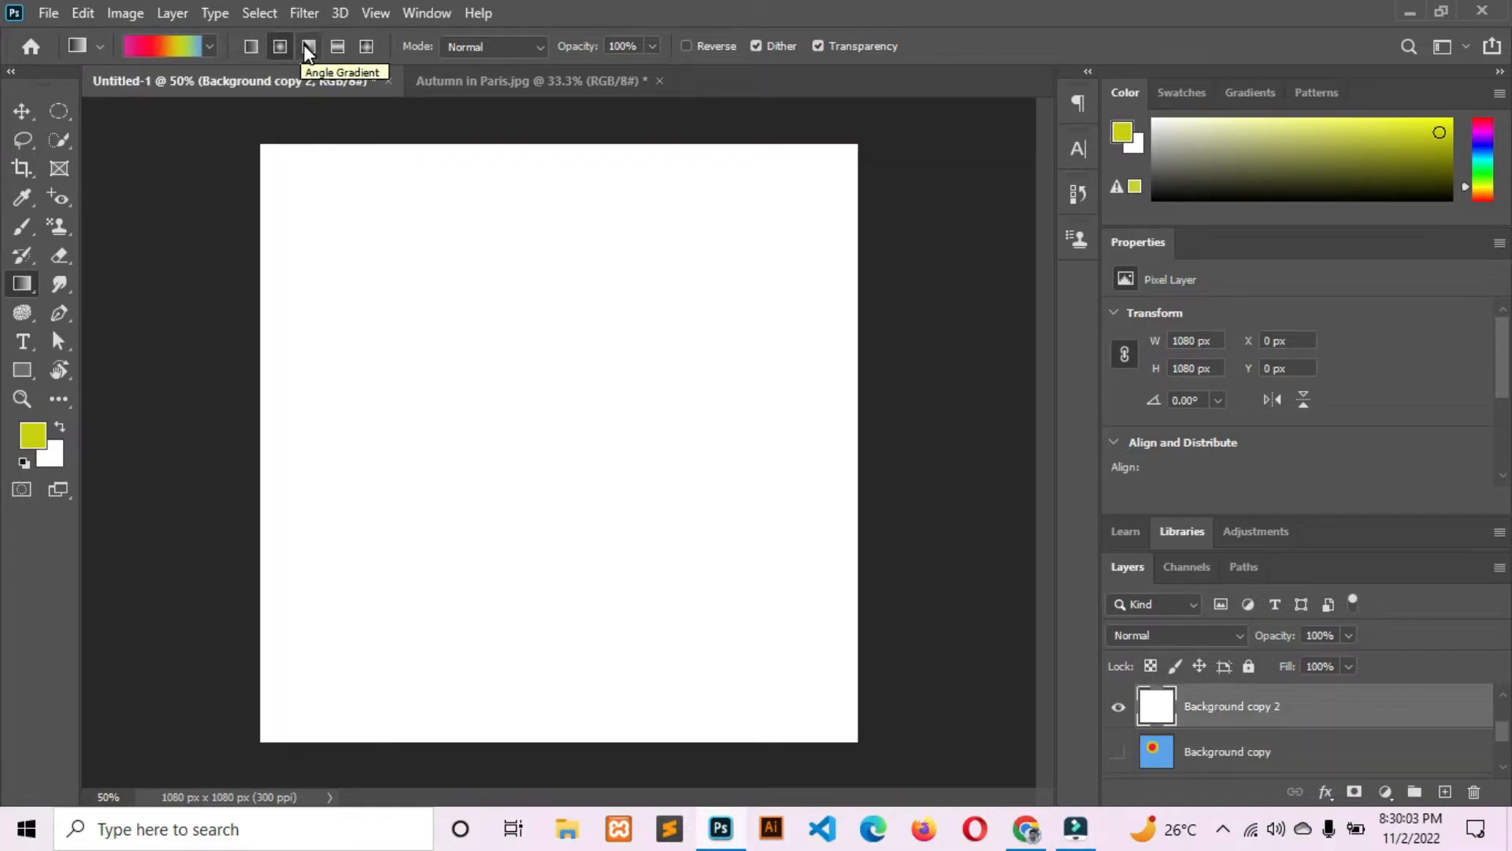
{"action": "left_click", "coordinate": [305, 46]}
{"action": "left_click_drag", "start_coordinate": [343, 233], "coordinate": [801, 660]}
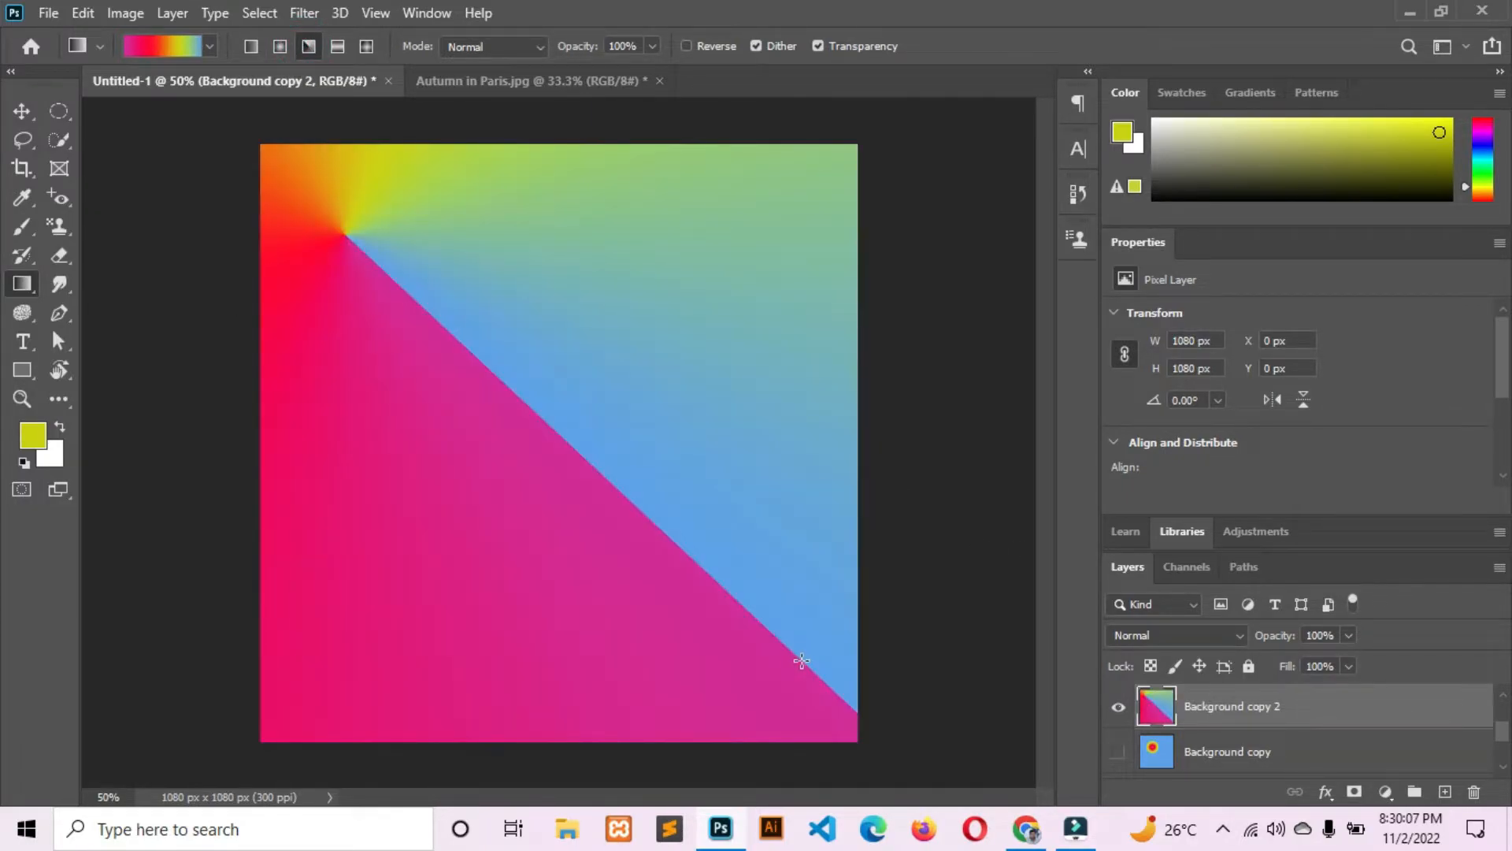
{"action": "left_click_drag", "start_coordinate": [676, 293], "coordinate": [445, 449]}
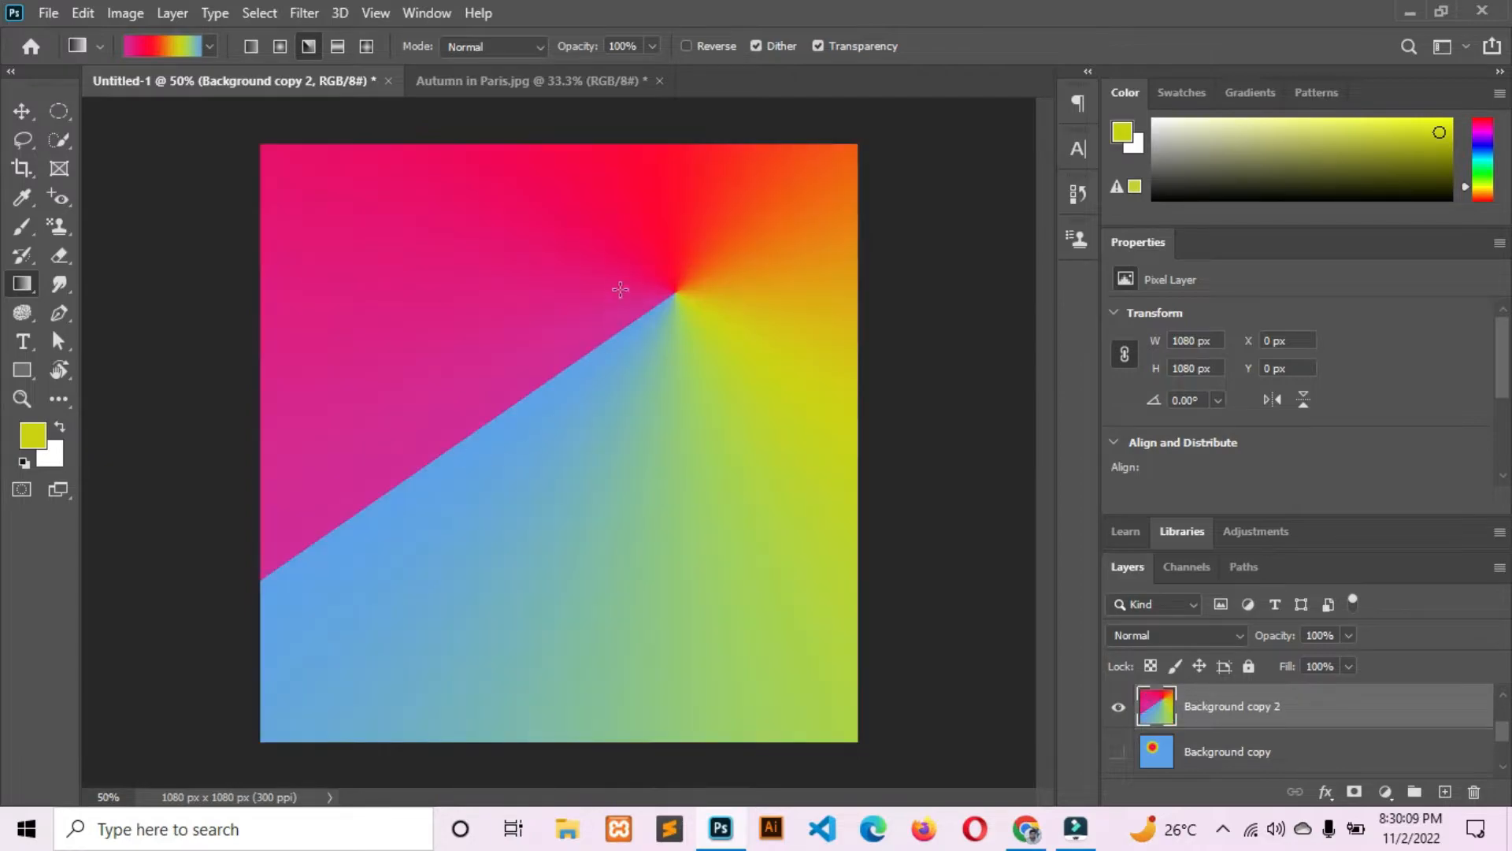
{"action": "left_click_drag", "start_coordinate": [690, 575], "coordinate": [416, 284]}
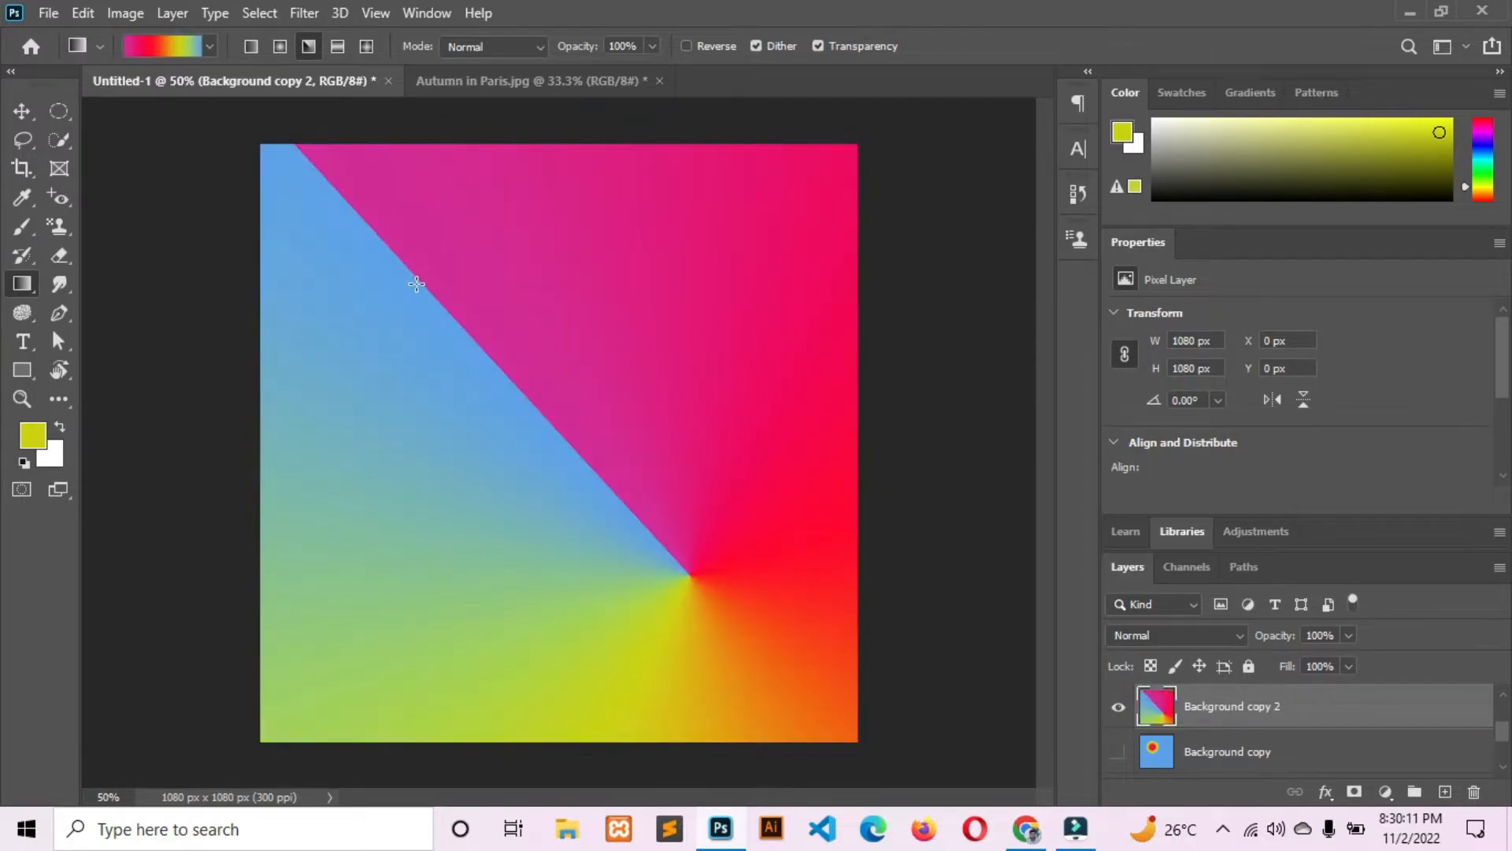
{"action": "left_click_drag", "start_coordinate": [682, 304], "coordinate": [368, 653]}
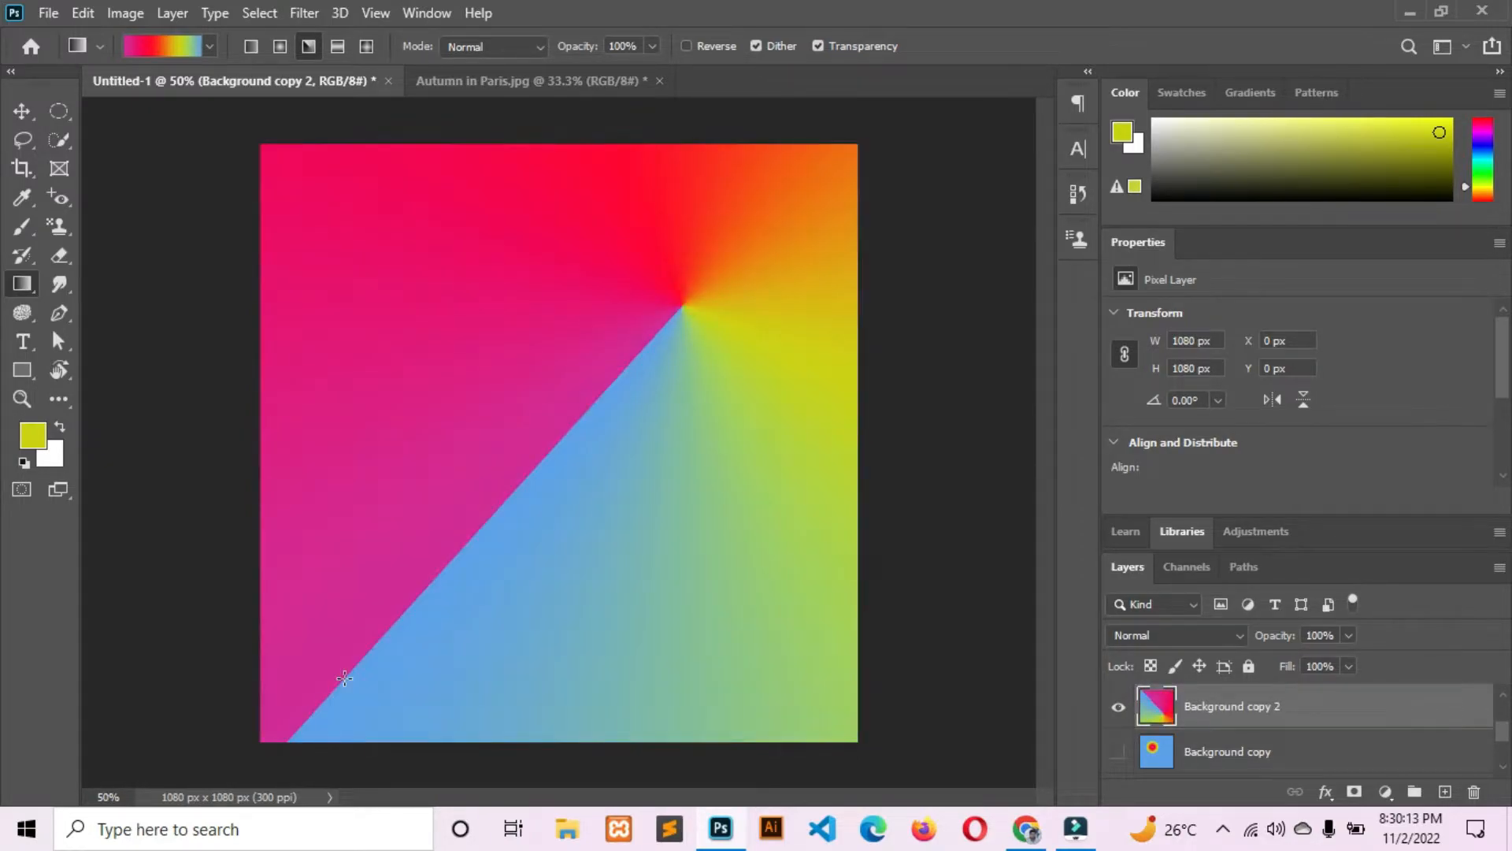
Hide Background copy 2, show Background copy 3 and fill it with a reflected gradient running diagonally from the upper-left
{"action": "scroll", "coordinate": [1158, 732], "scroll_direction": "up", "scroll_amount": 1}
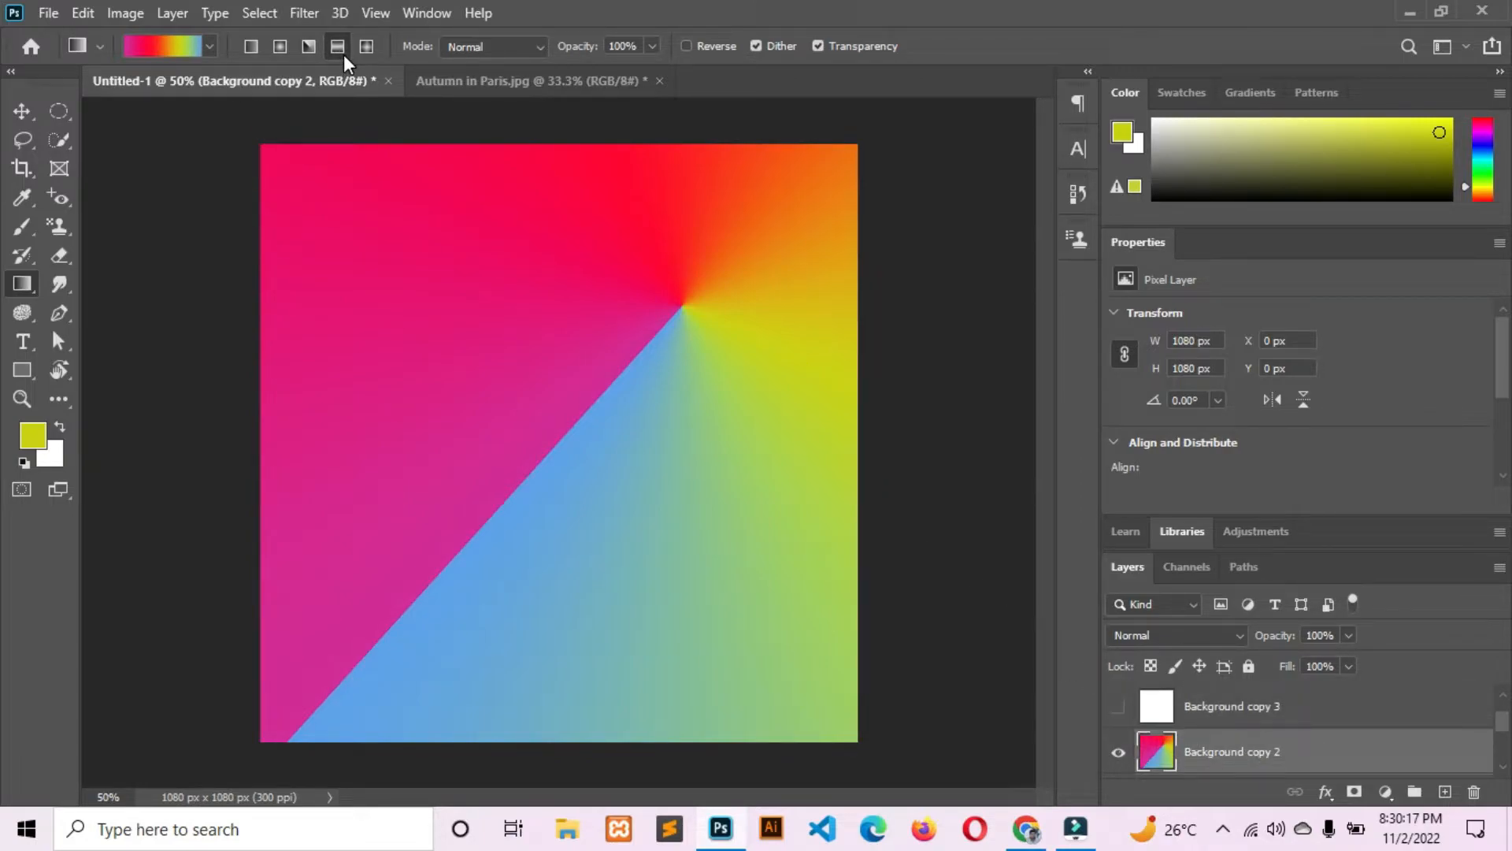
{"action": "left_click", "coordinate": [1118, 753]}
{"action": "left_click", "coordinate": [1118, 706]}
{"action": "left_click", "coordinate": [1206, 707]}
{"action": "left_click_drag", "start_coordinate": [328, 223], "coordinate": [478, 338]}
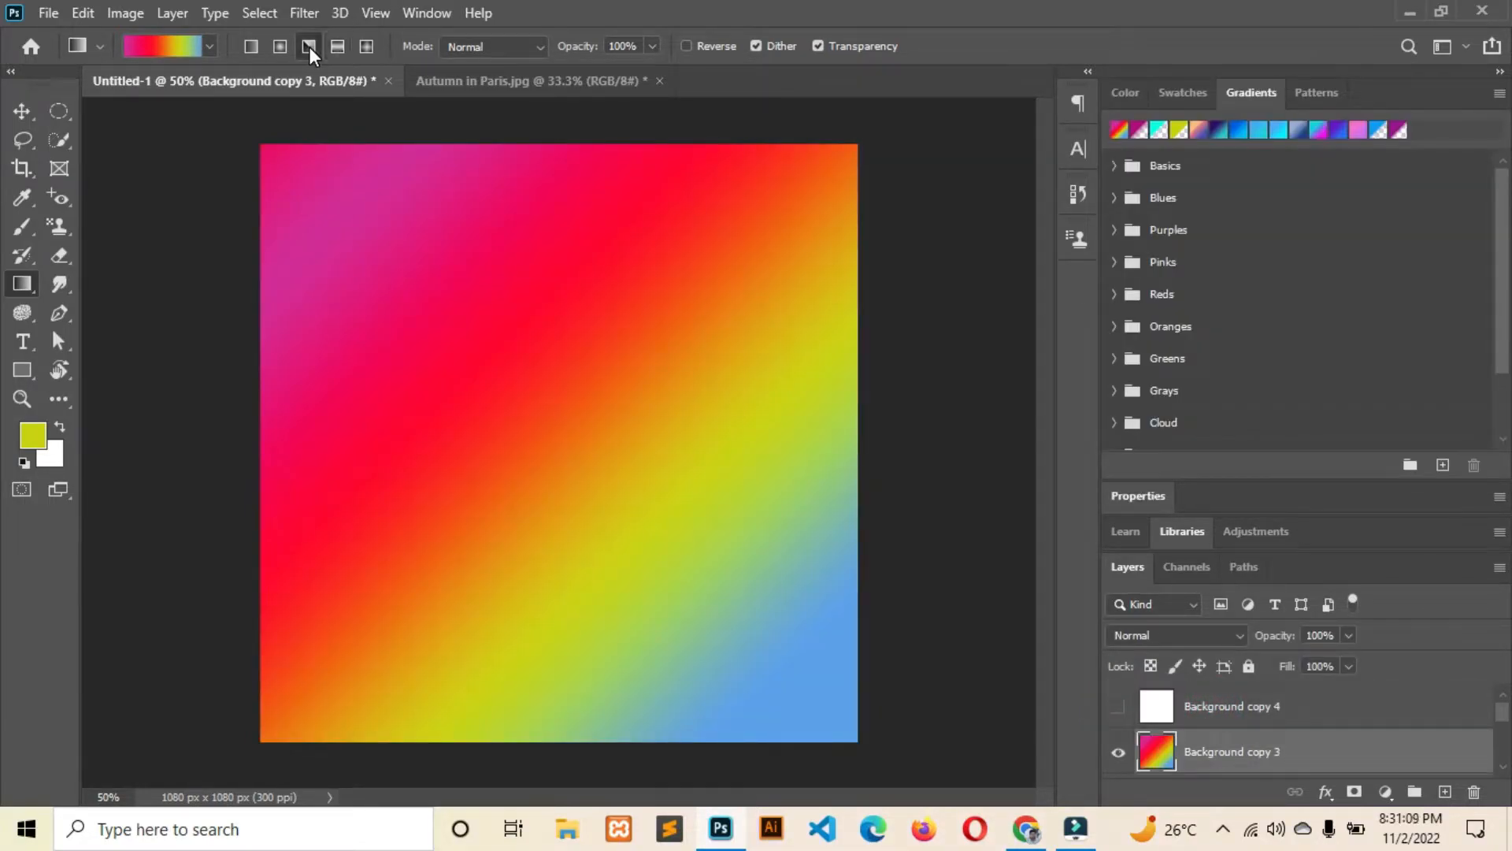
Hide Background copy 3, show Background copy 4 and fill it with diamond gradients, ending with one centered in the upper-right area
{"action": "left_click", "coordinate": [367, 46]}
{"action": "left_click", "coordinate": [1117, 752]}
{"action": "left_click", "coordinate": [1118, 707]}
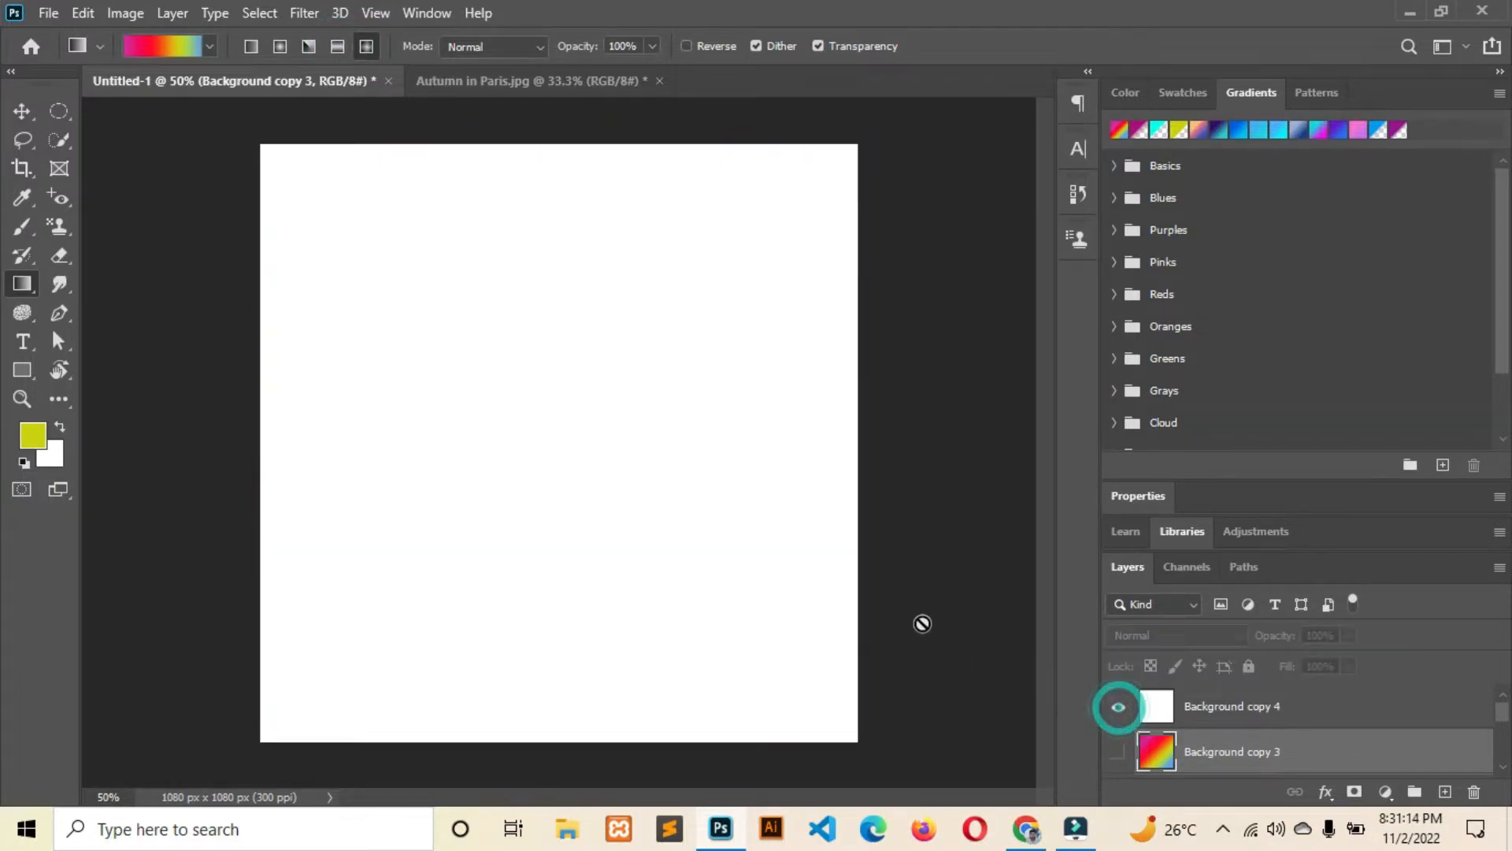
{"action": "left_click", "coordinate": [1248, 709]}
{"action": "left_click_drag", "start_coordinate": [355, 201], "coordinate": [684, 604]}
{"action": "left_click_drag", "start_coordinate": [508, 427], "coordinate": [470, 401]}
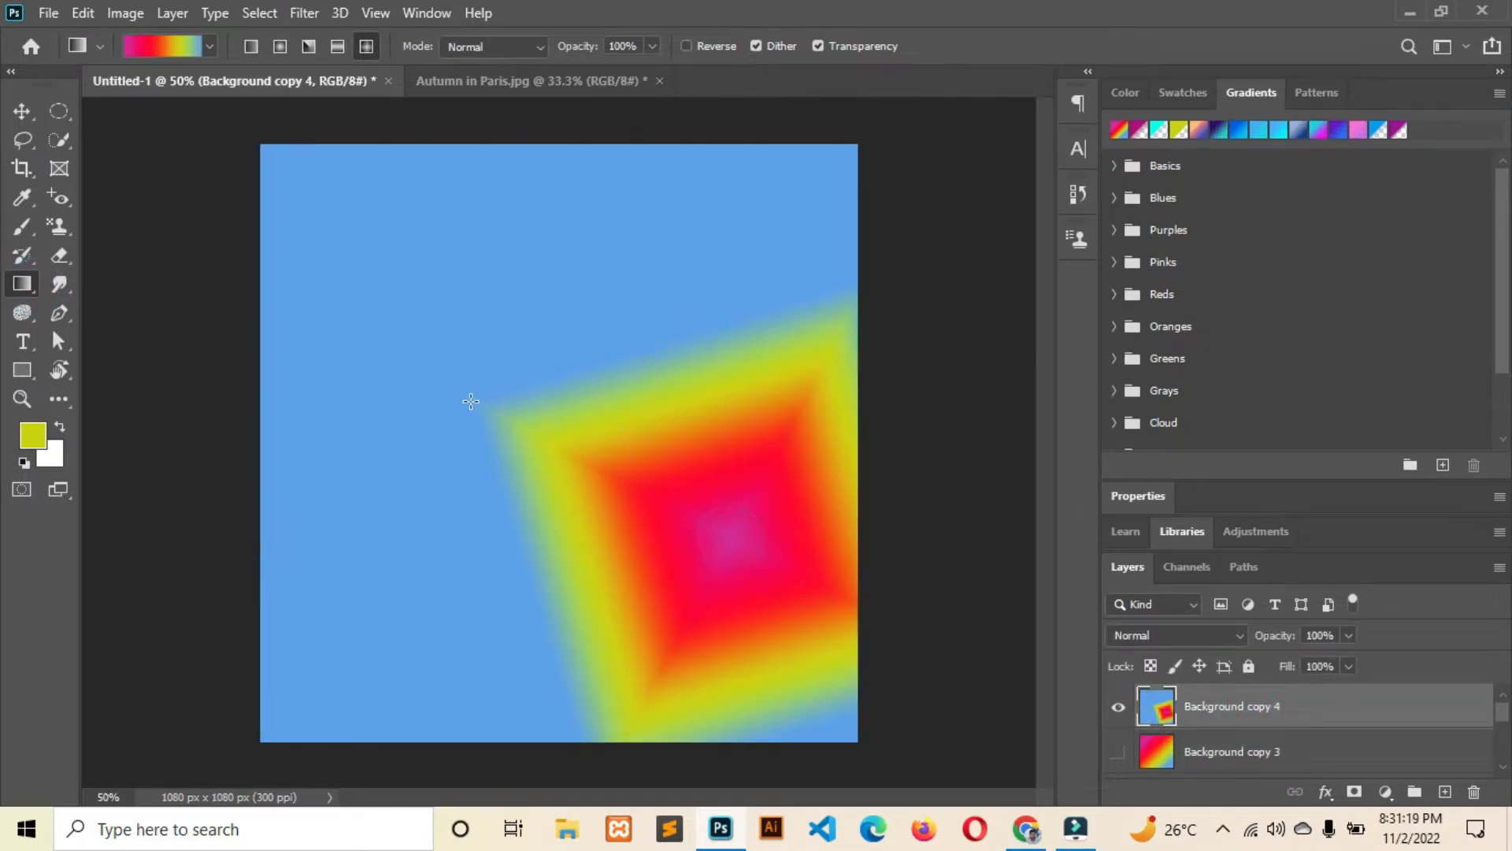
{"action": "left_click_drag", "start_coordinate": [753, 314], "coordinate": [482, 322]}
Compare the radial and diamond gradients by showing Background copy and repeatedly toggling the visibility of Background copy 4
{"action": "left_click", "coordinate": [285, 44]}
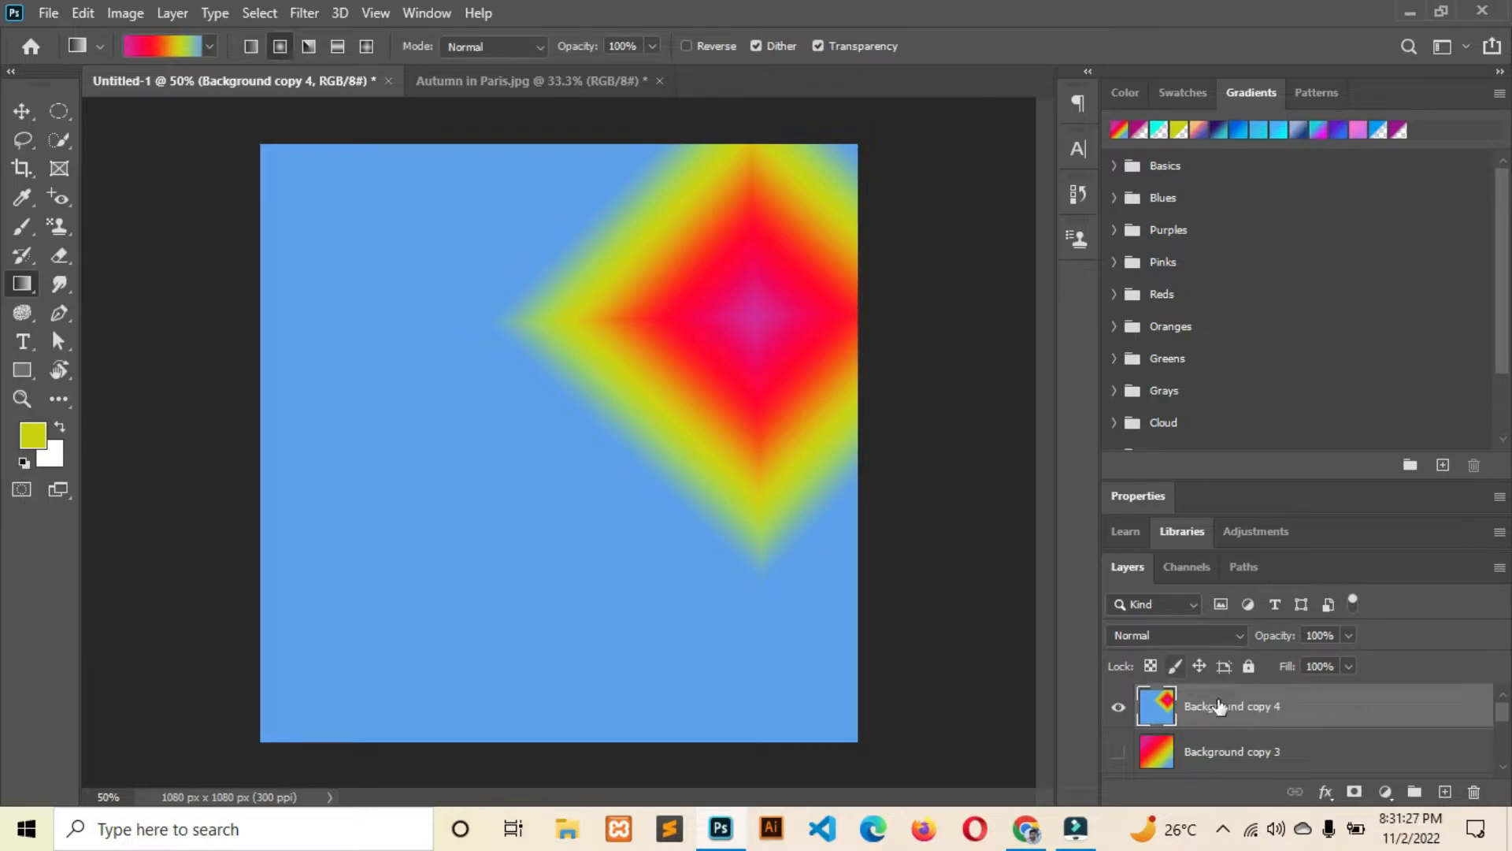
{"action": "scroll", "coordinate": [1221, 724], "scroll_direction": "down", "scroll_amount": 2}
{"action": "scroll", "coordinate": [1220, 724], "scroll_direction": "up", "scroll_amount": 2}
{"action": "scroll", "coordinate": [1132, 756], "scroll_direction": "down", "scroll_amount": 2}
{"action": "left_click", "coordinate": [1119, 761]}
{"action": "scroll", "coordinate": [1121, 760], "scroll_direction": "up", "scroll_amount": 2}
{"action": "left_click", "coordinate": [1120, 717]}
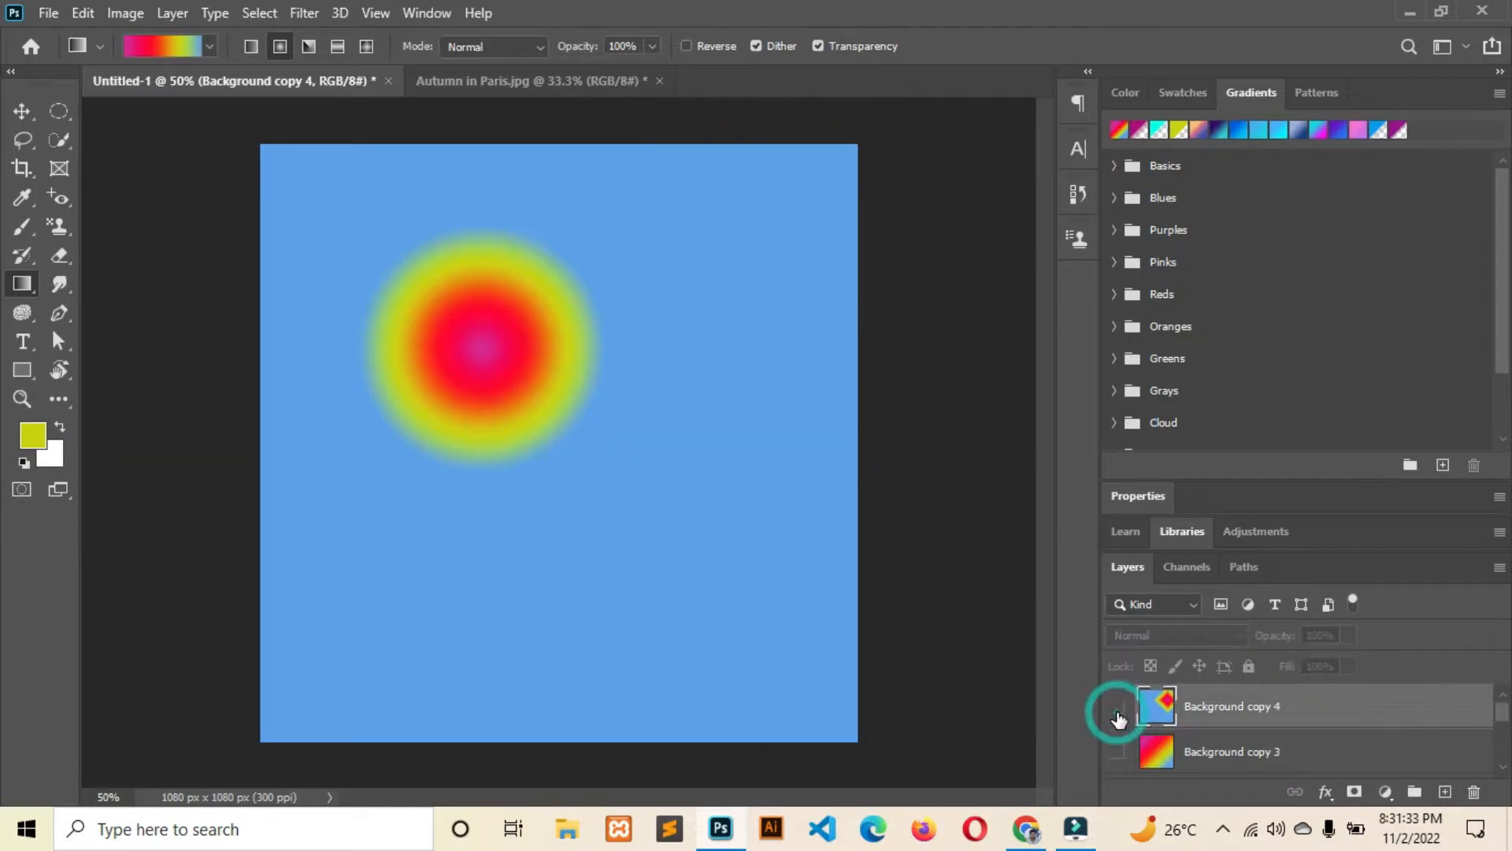
{"action": "left_click", "coordinate": [1119, 717]}
{"action": "left_click", "coordinate": [1119, 714]}
{"action": "left_click", "coordinate": [1119, 713]}
{"action": "left_click", "coordinate": [1118, 713]}
{"action": "left_click", "coordinate": [1118, 714]}
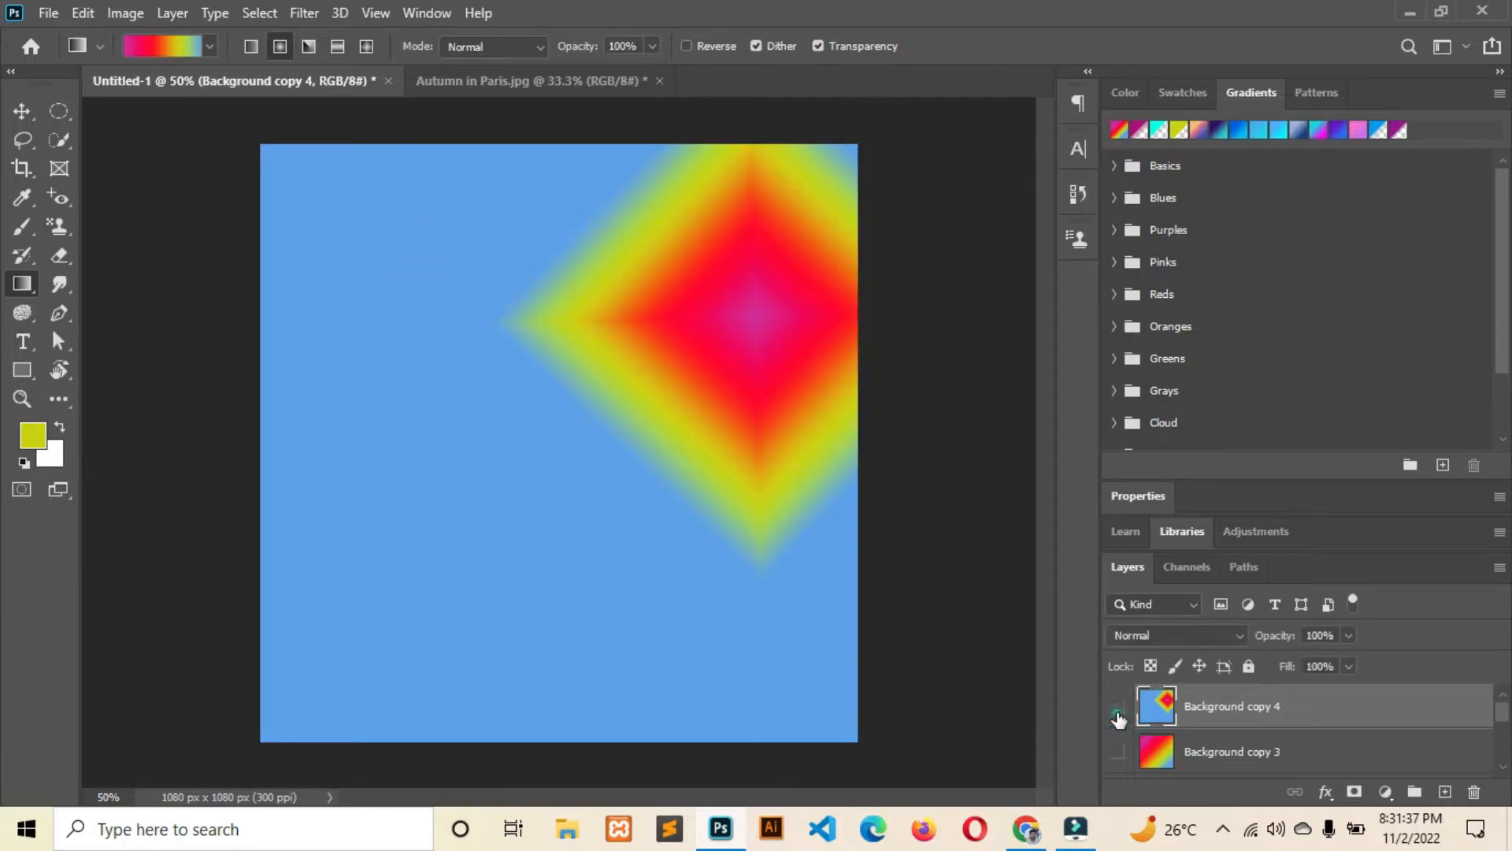
{"action": "left_click", "coordinate": [1118, 714]}
{"action": "left_click", "coordinate": [1117, 716]}
{"action": "left_click", "coordinate": [526, 46]}
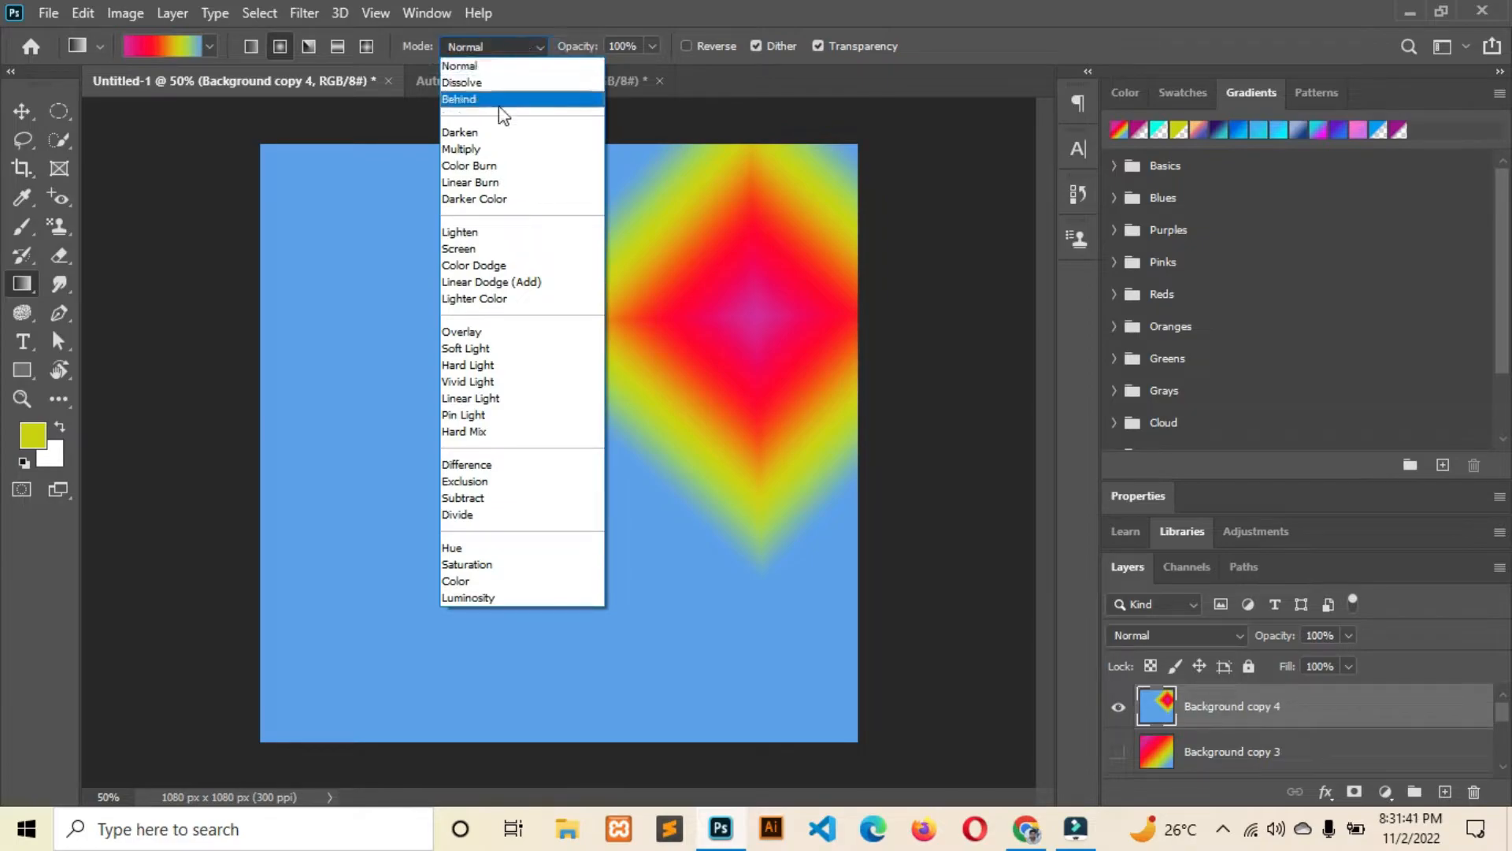
{"action": "left_click", "coordinate": [3, 590]}
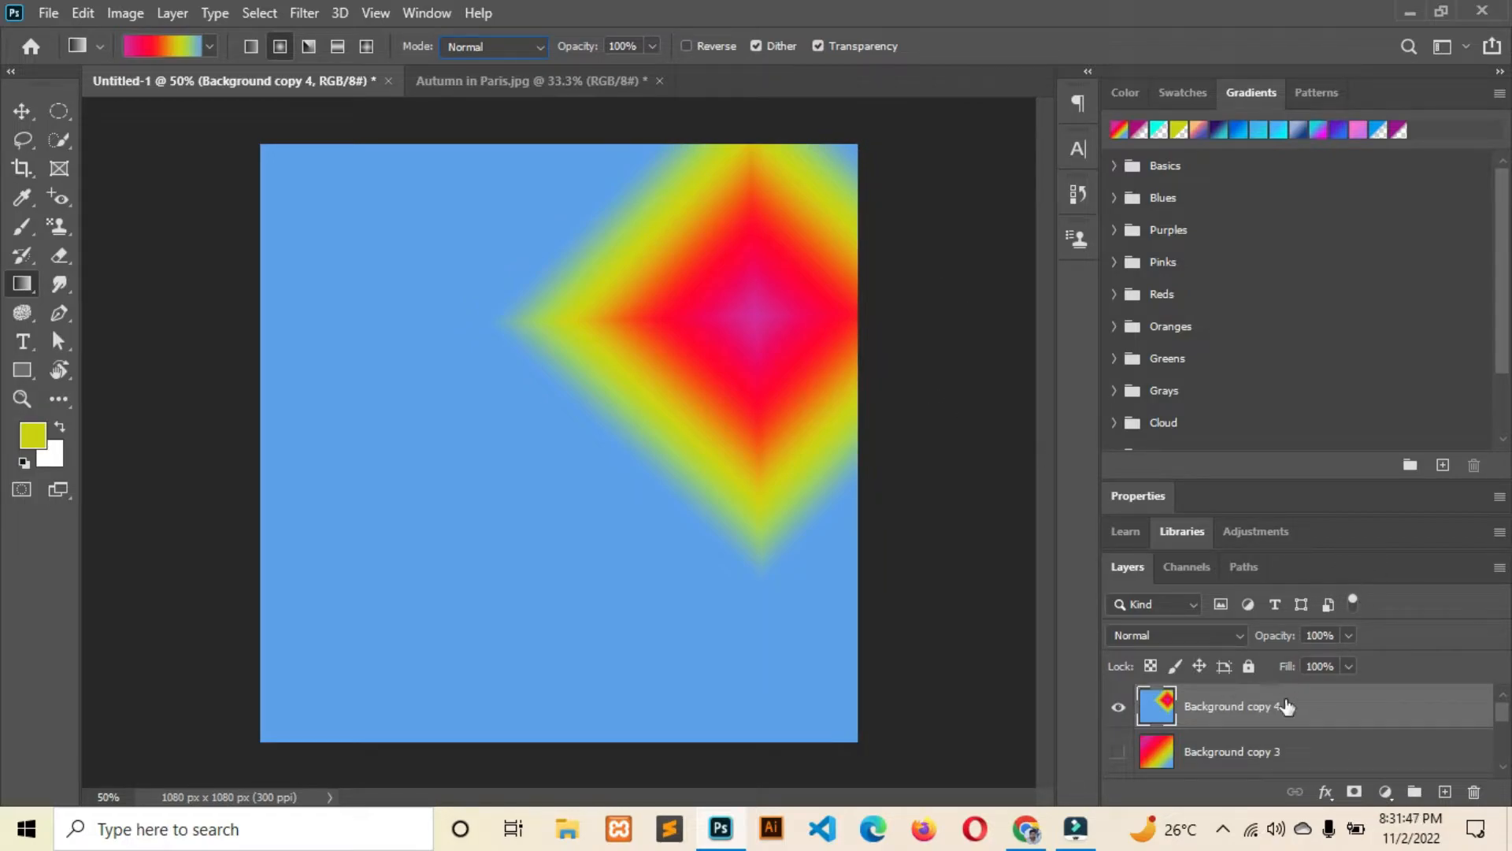
{"action": "scroll", "coordinate": [1286, 713], "scroll_direction": "down", "scroll_amount": 5}
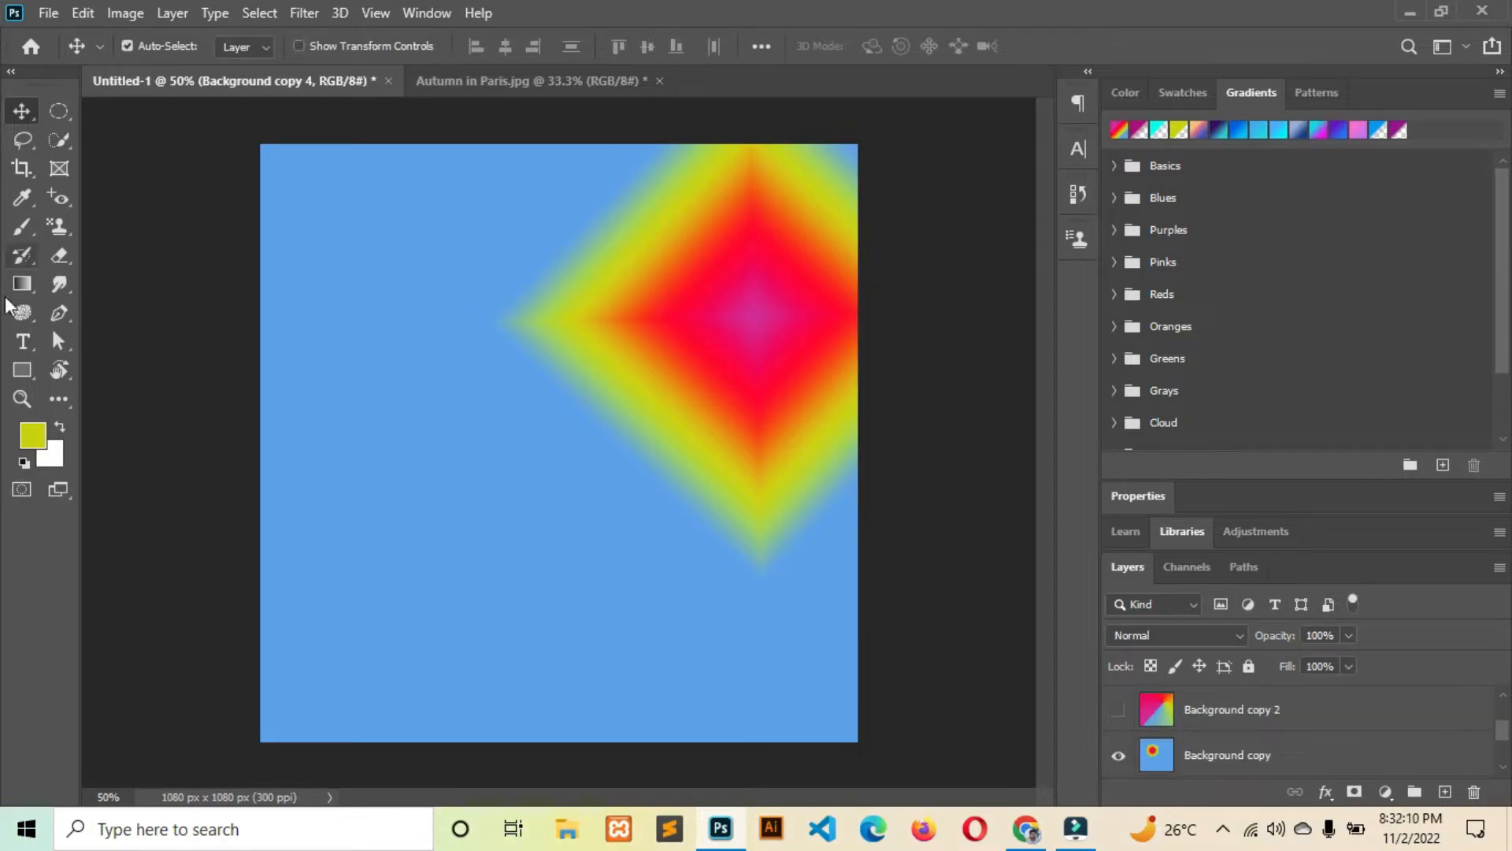
{"action": "left_click", "coordinate": [8, 290]}
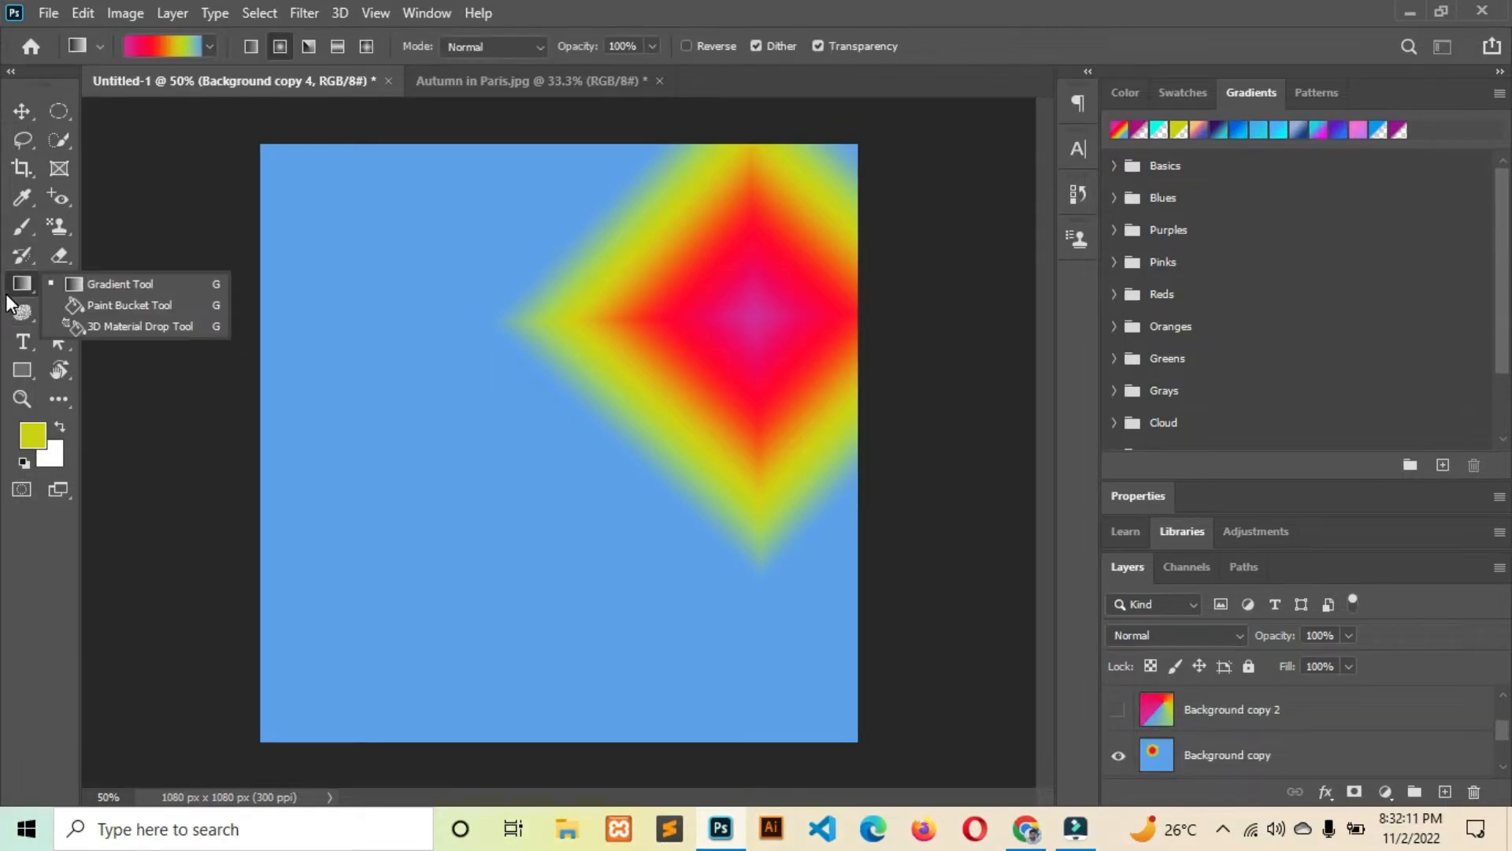
{"action": "left_click", "coordinate": [81, 306]}
{"action": "left_click", "coordinate": [23, 109]}
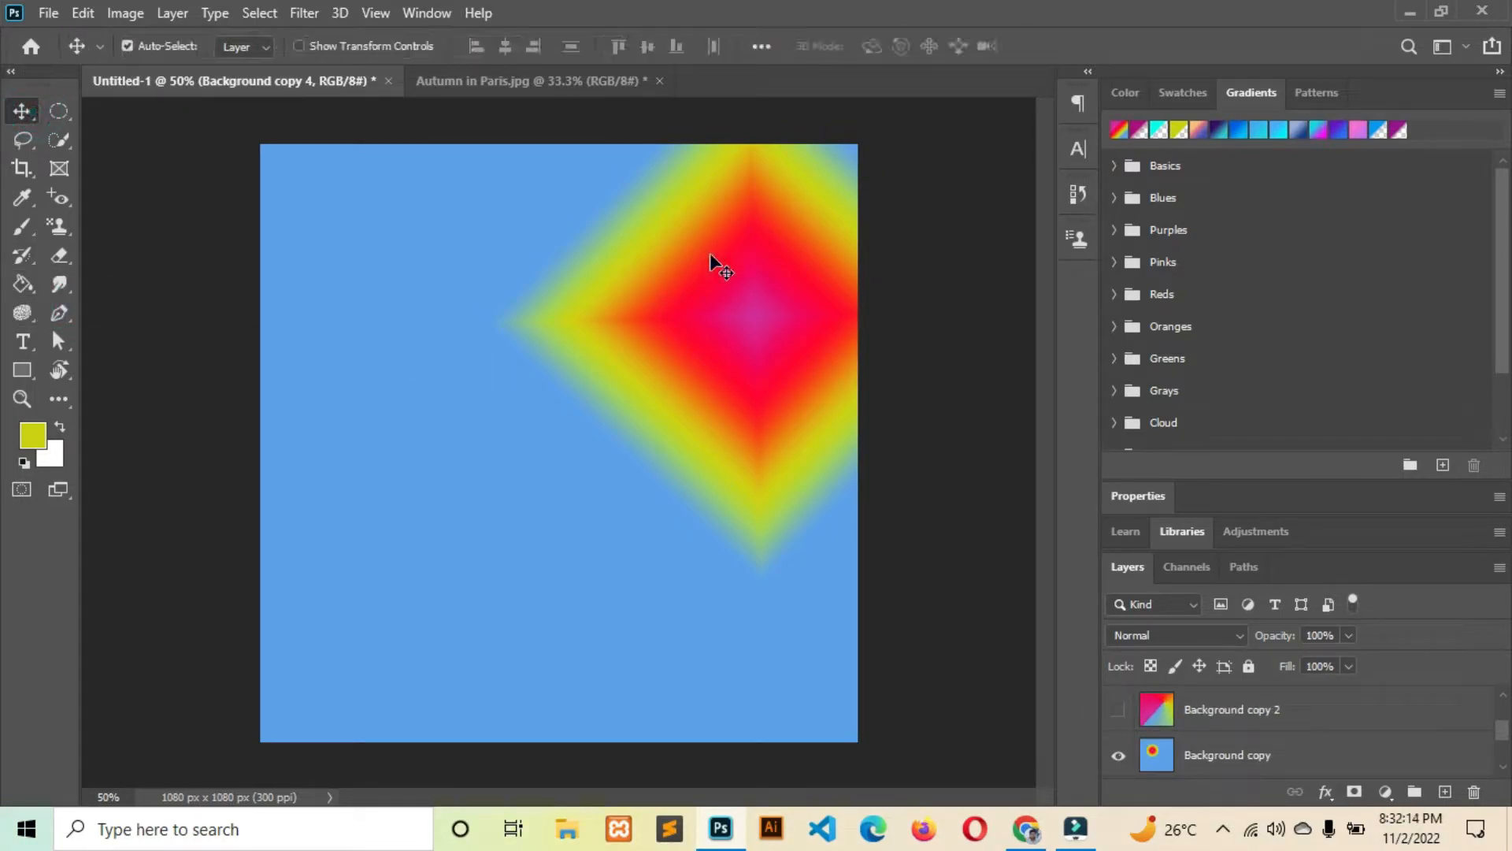
{"action": "left_click_drag", "start_coordinate": [715, 260], "coordinate": [736, 314]}
Hide Background copy 4, Background copy and Layer 1 so that only the white Background layer shows
{"action": "left_click", "coordinate": [1118, 706]}
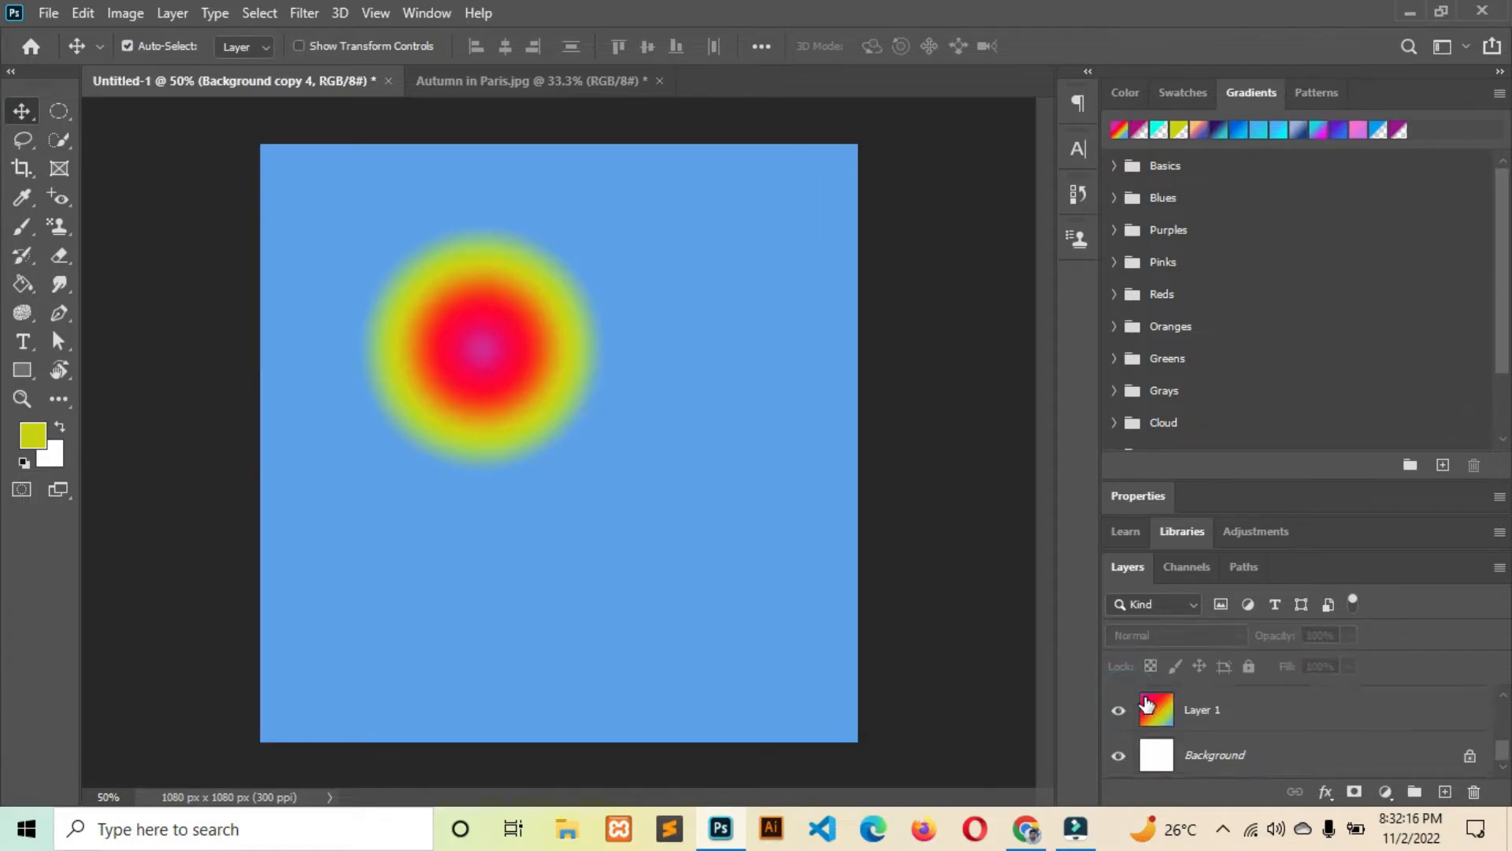
{"action": "scroll", "coordinate": [1126, 723], "scroll_direction": "down", "scroll_amount": 3}
{"action": "left_click", "coordinate": [1118, 703]}
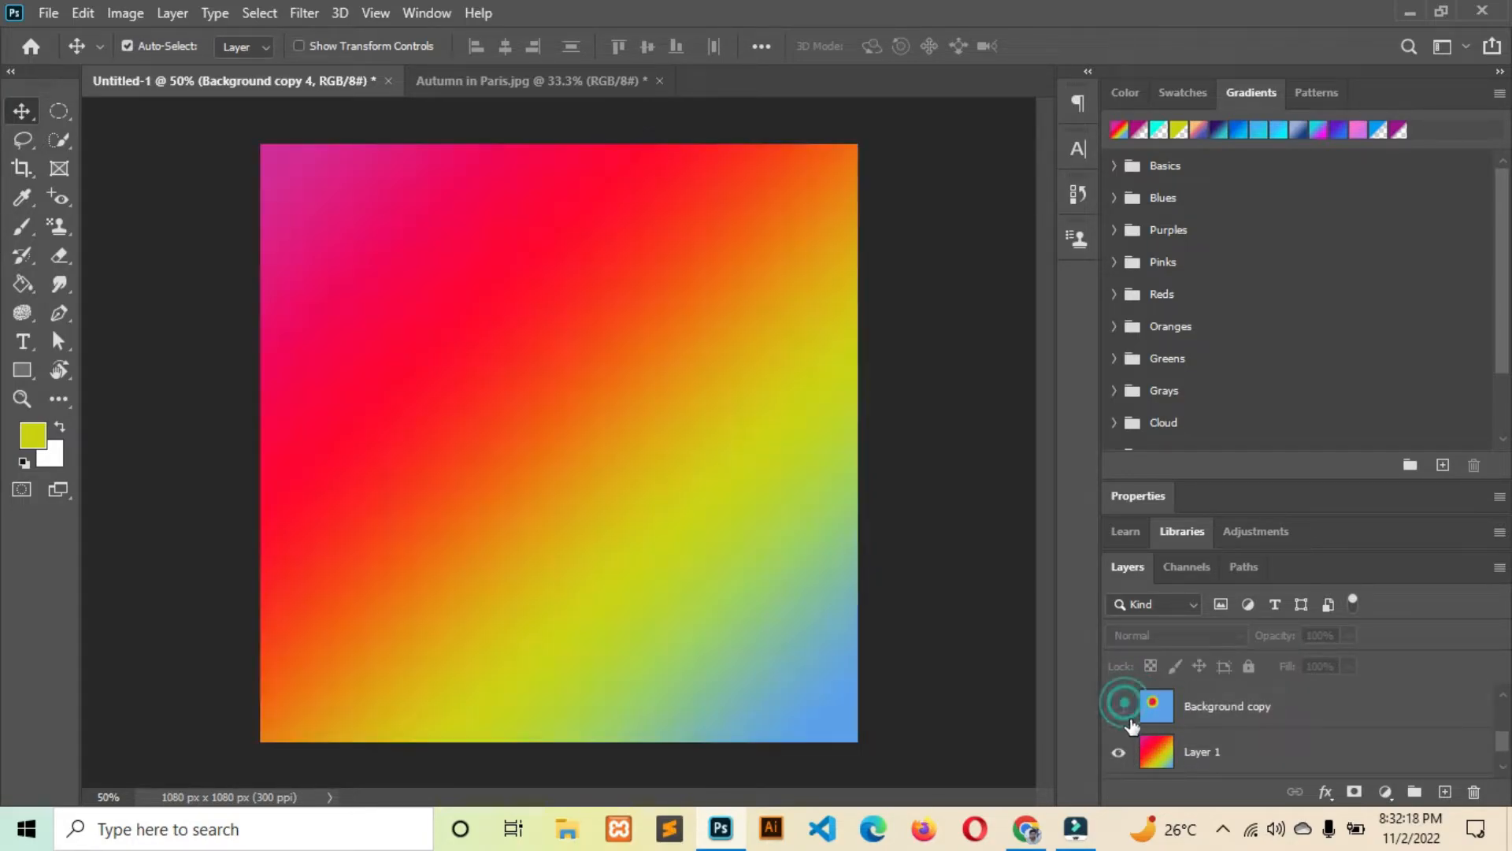
{"action": "scroll", "coordinate": [1131, 736], "scroll_direction": "down", "scroll_amount": 1}
{"action": "left_click", "coordinate": [1119, 717]}
{"action": "scroll", "coordinate": [1421, 749], "scroll_direction": "up", "scroll_amount": 2}
{"action": "scroll", "coordinate": [1260, 760], "scroll_direction": "down", "scroll_amount": 2}
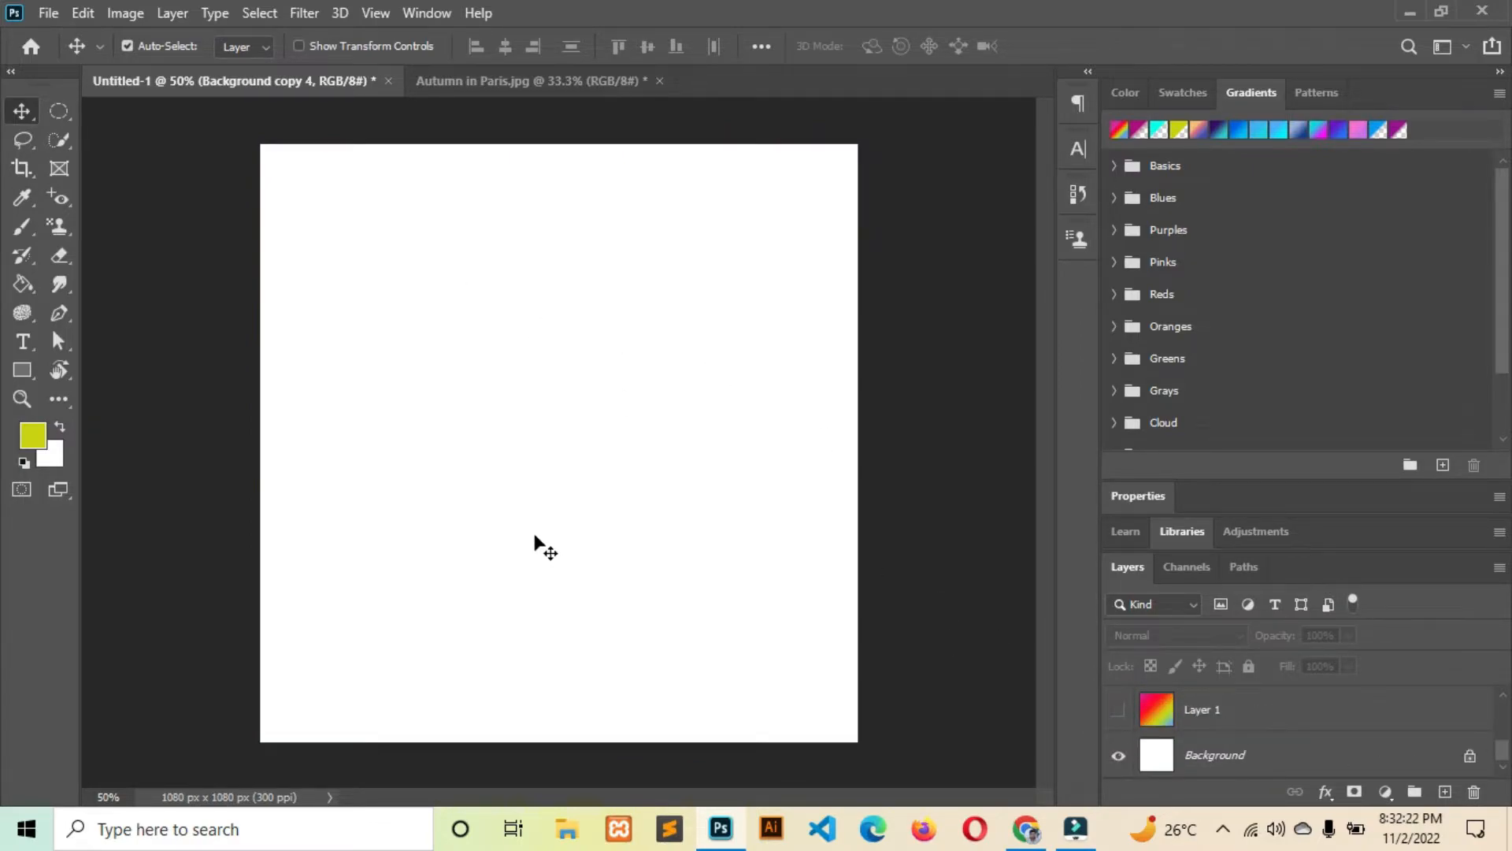
Set the foreground color to bright yellow and fill a new layer with it using the Paint Bucket tool
{"action": "left_click", "coordinate": [19, 285]}
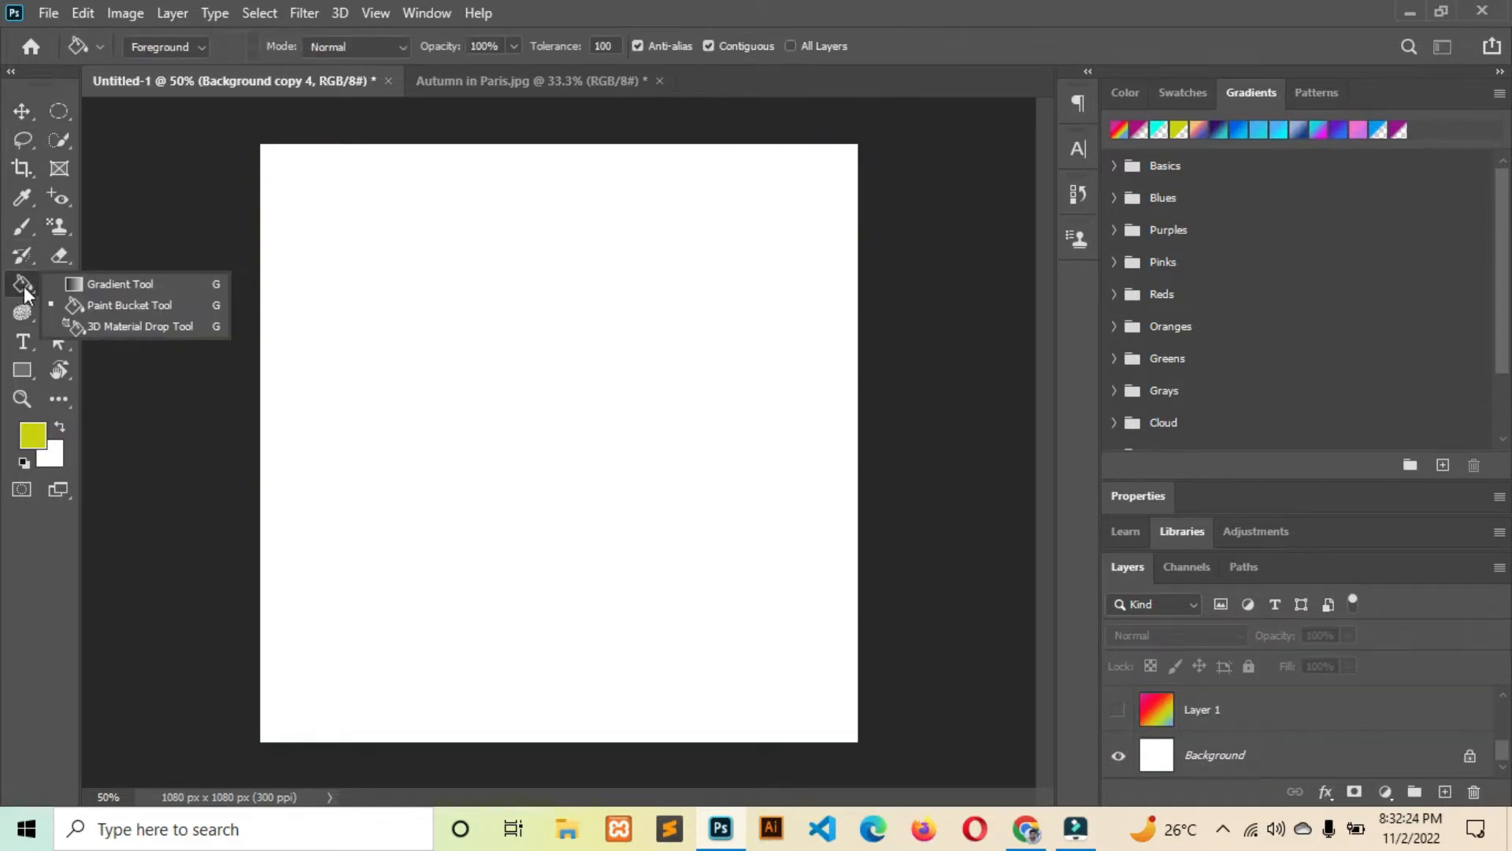
{"action": "left_click", "coordinate": [82, 310]}
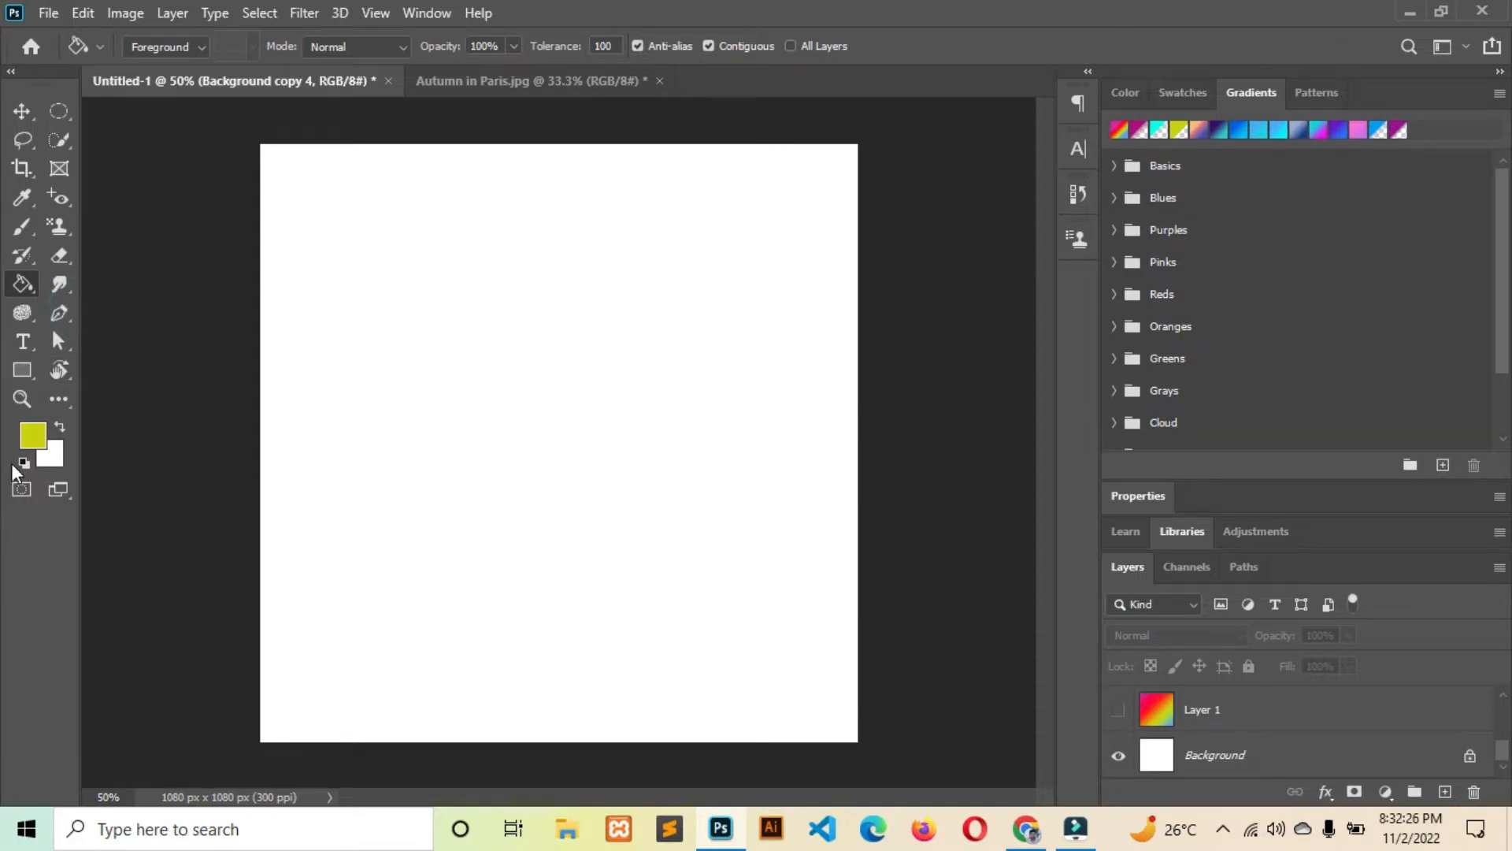
{"action": "left_click", "coordinate": [37, 434]}
{"action": "left_click_drag", "start_coordinate": [1070, 260], "coordinate": [1074, 215]}
{"action": "left_click", "coordinate": [1280, 210]}
{"action": "left_click", "coordinate": [1445, 791]}
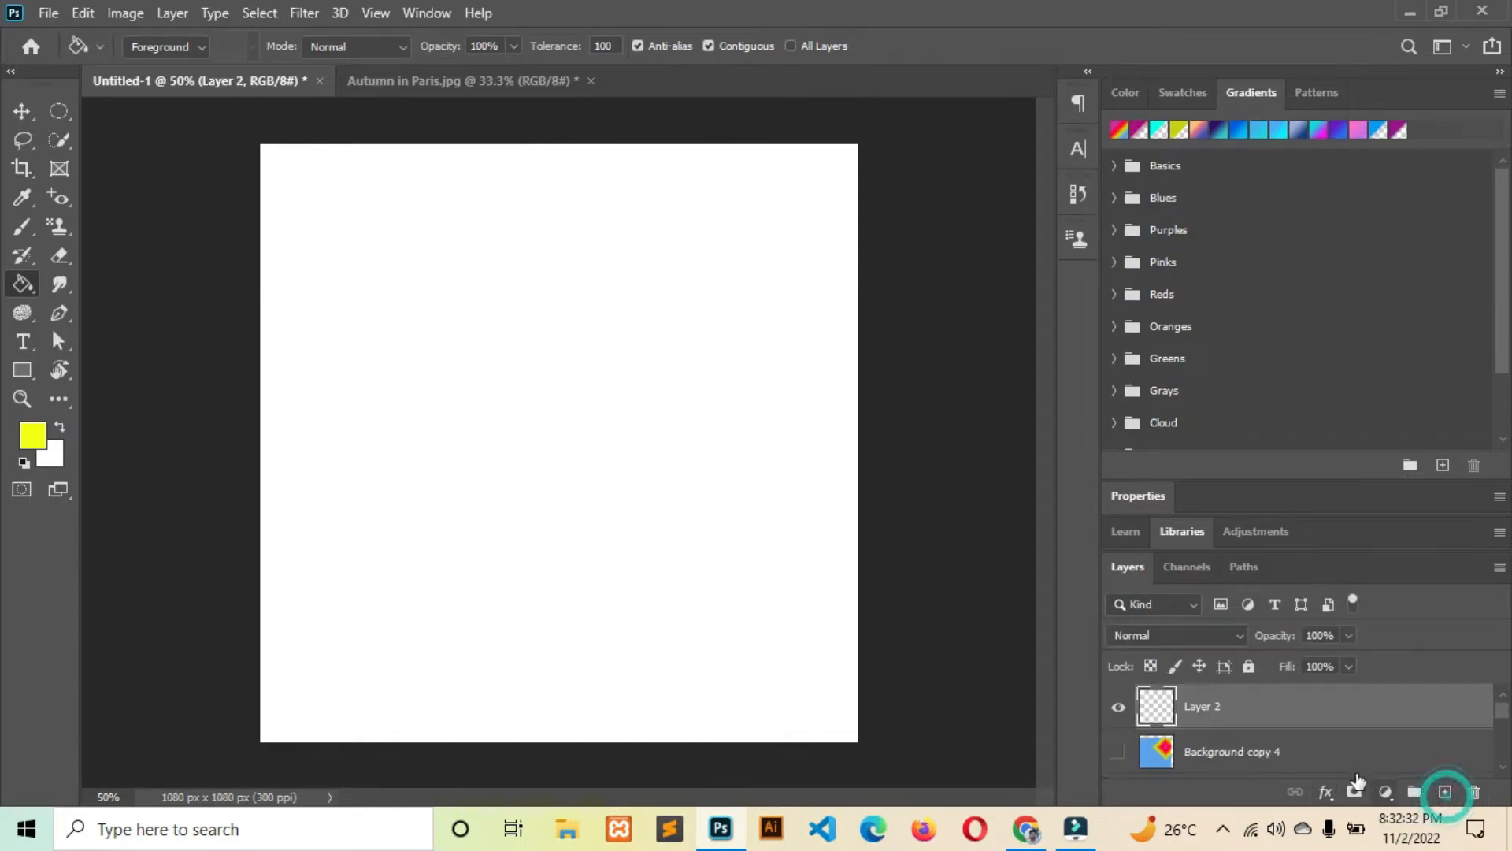
{"action": "left_click", "coordinate": [442, 400]}
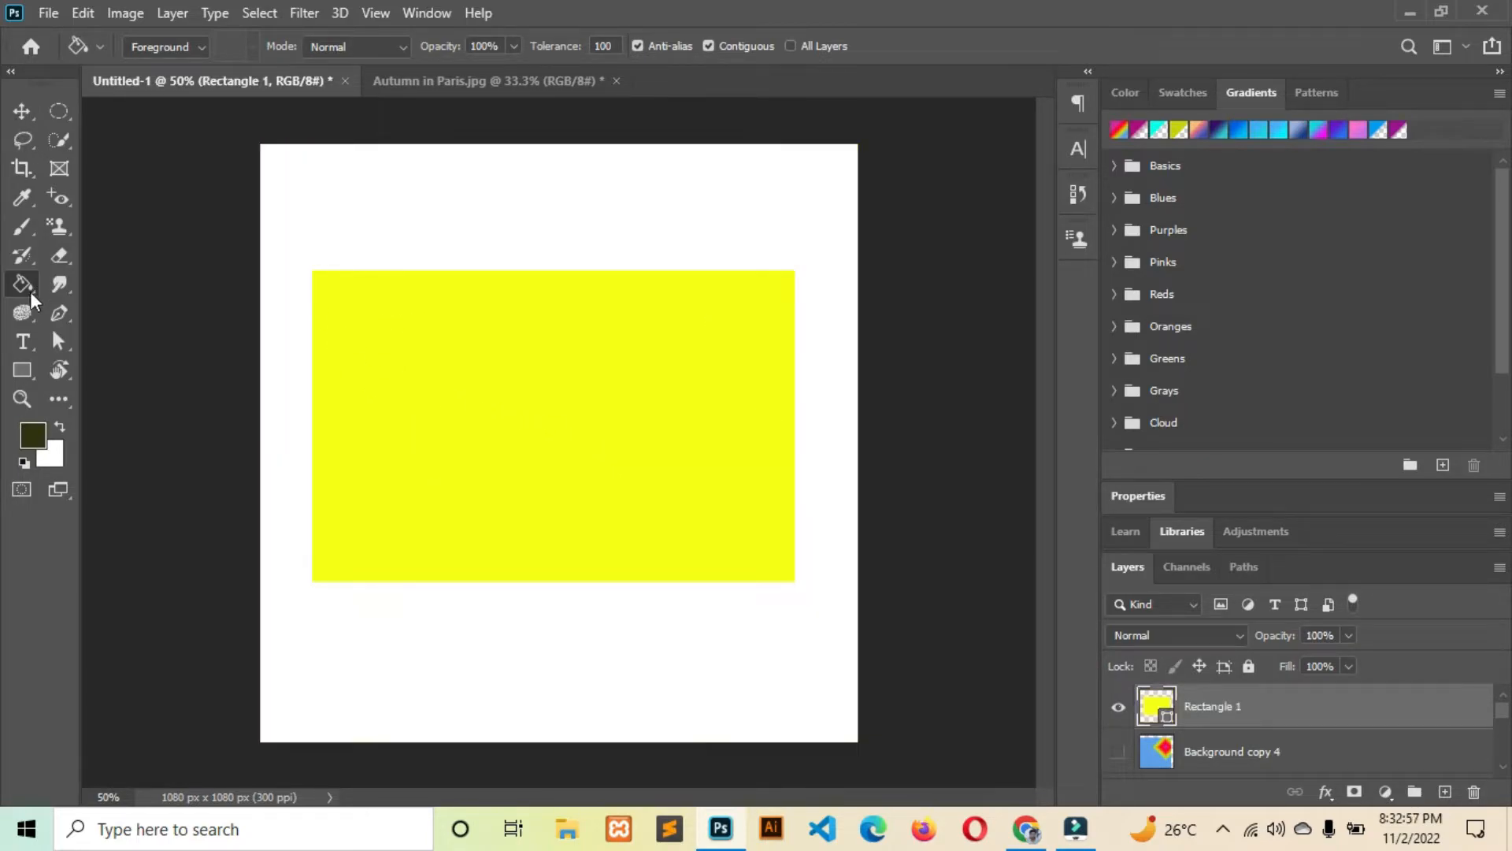
Set the Paint Bucket tool's fill source to Pattern
{"action": "left_click", "coordinate": [29, 441]}
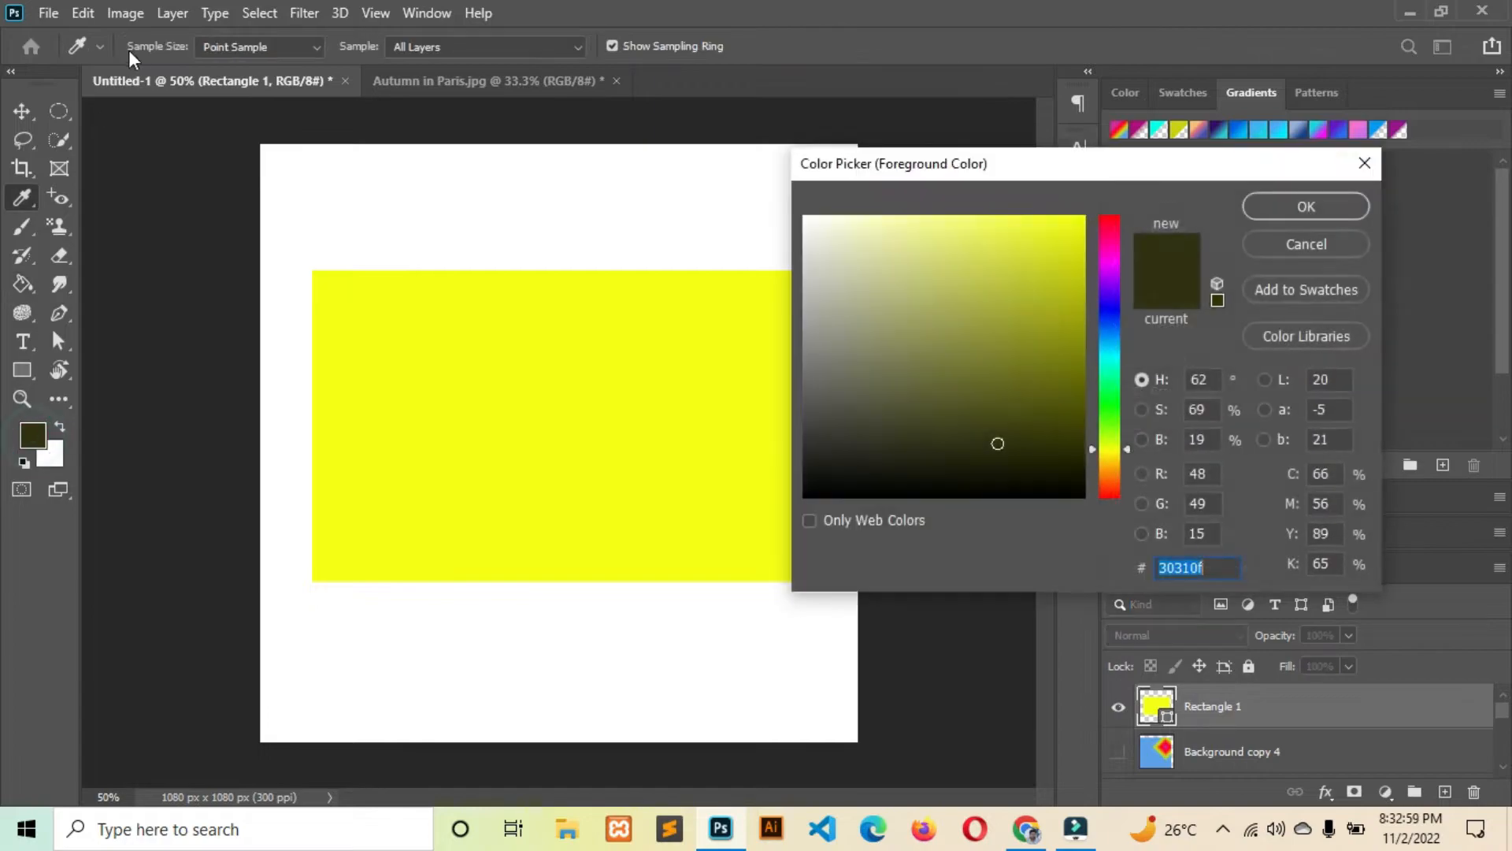
{"action": "left_click", "coordinate": [1287, 238]}
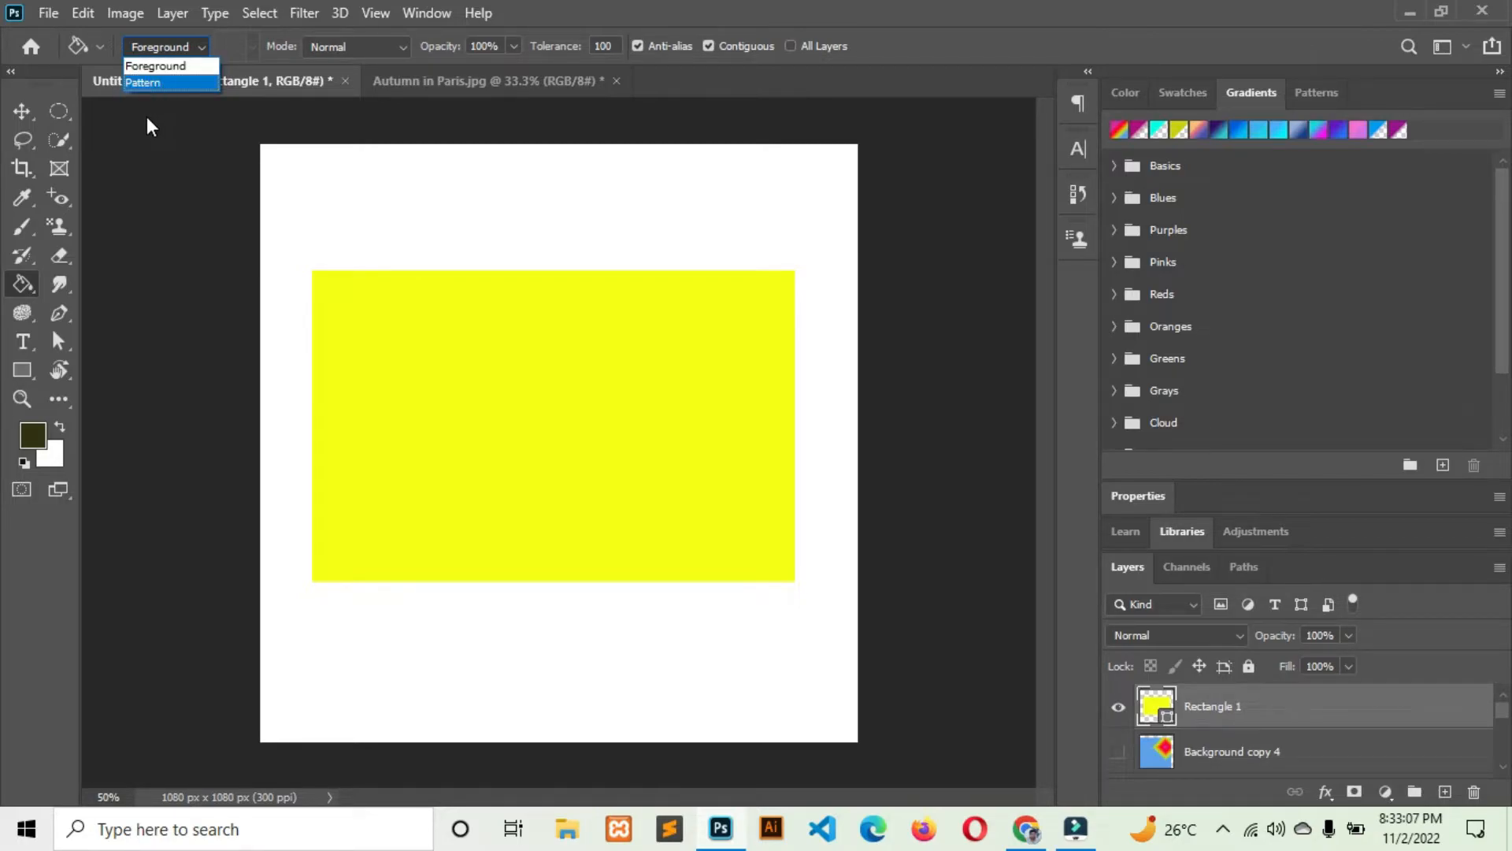
{"action": "left_click", "coordinate": [140, 80]}
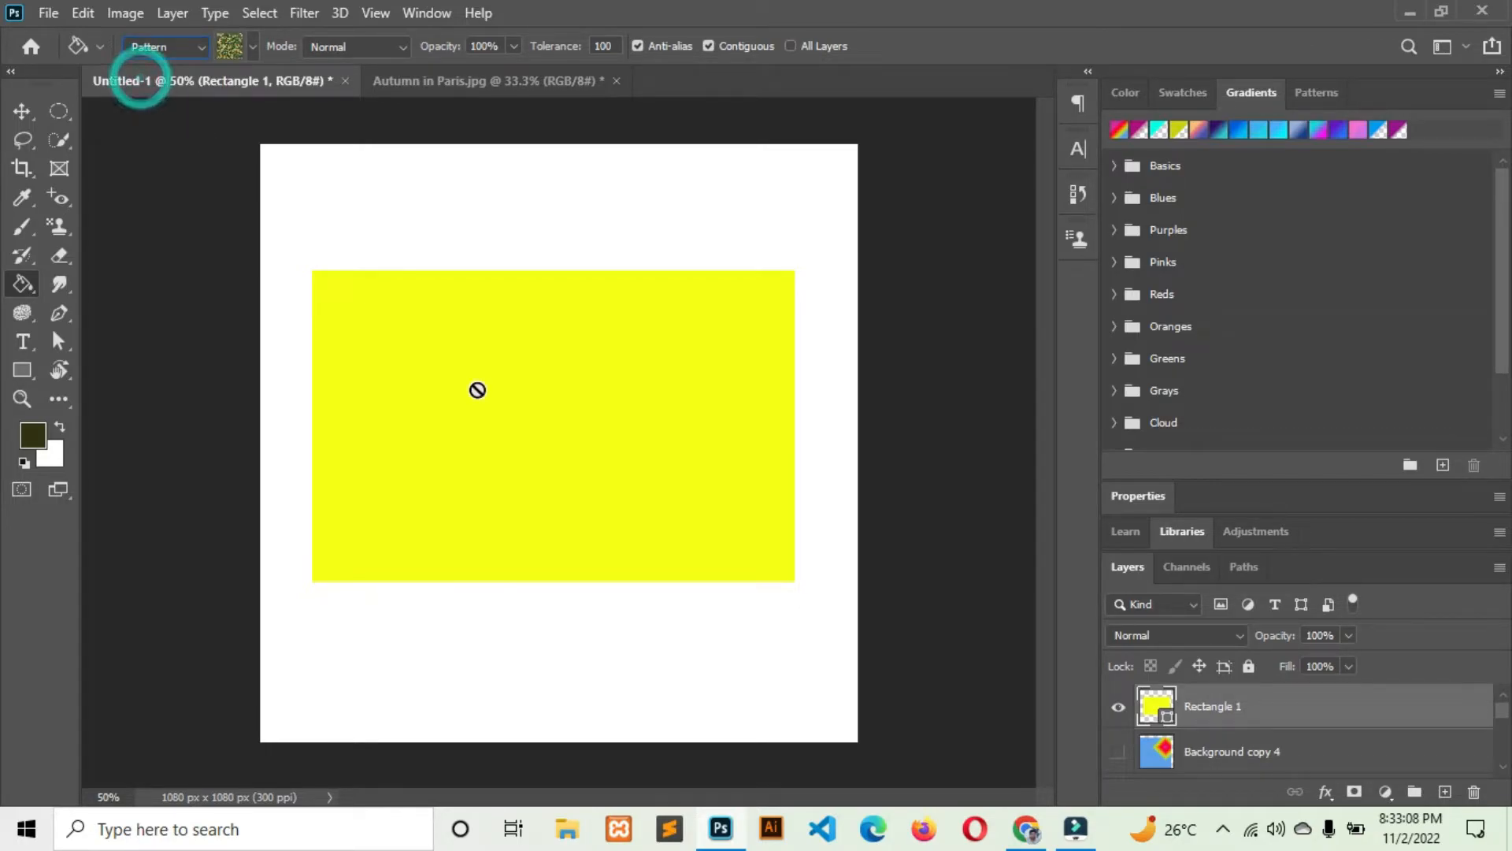
{"action": "right_click", "coordinate": [25, 293]}
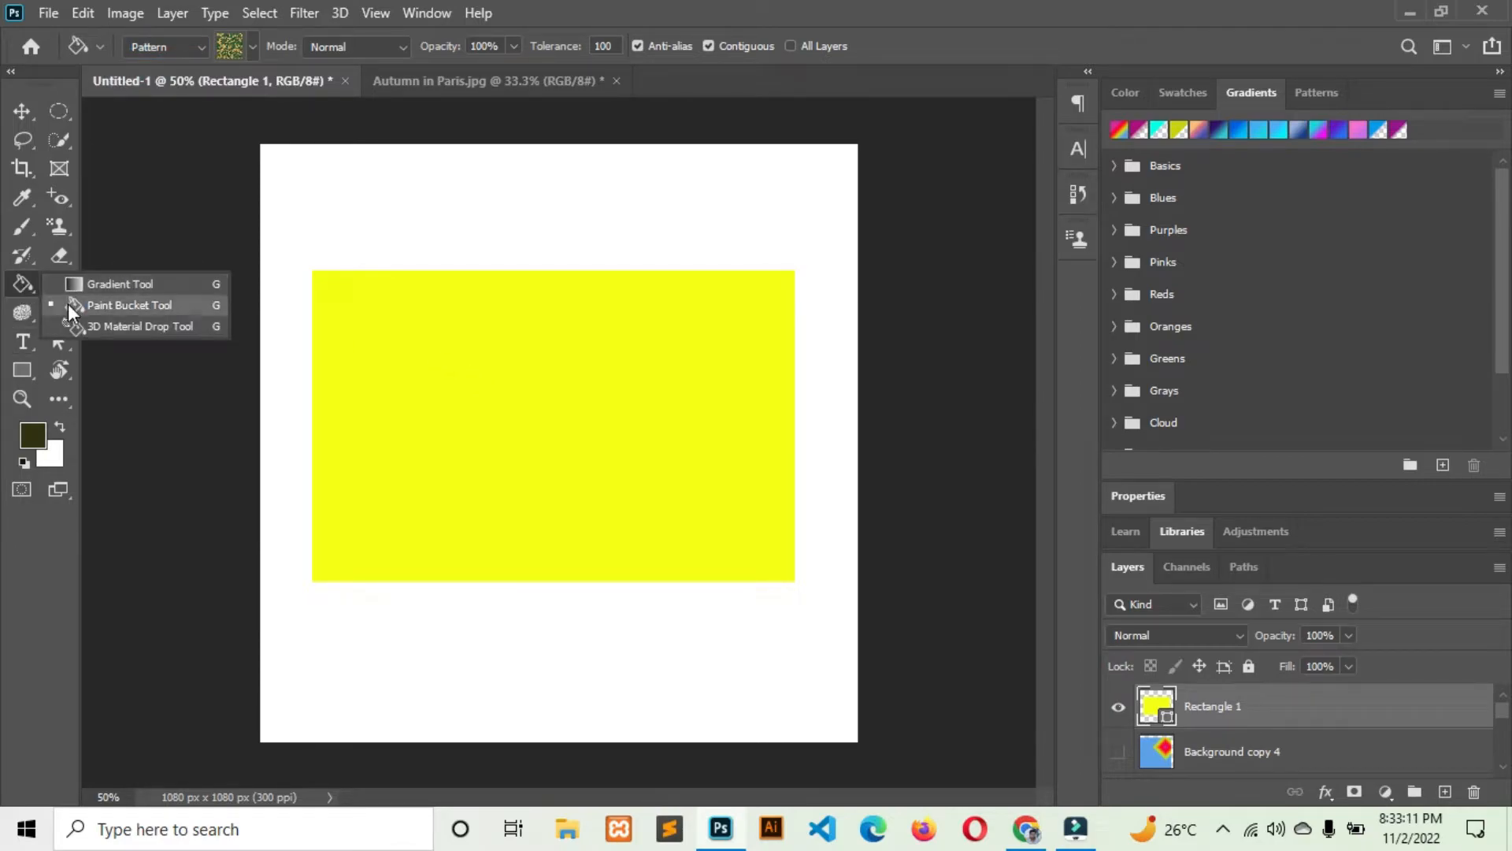
{"action": "left_click", "coordinate": [68, 305]}
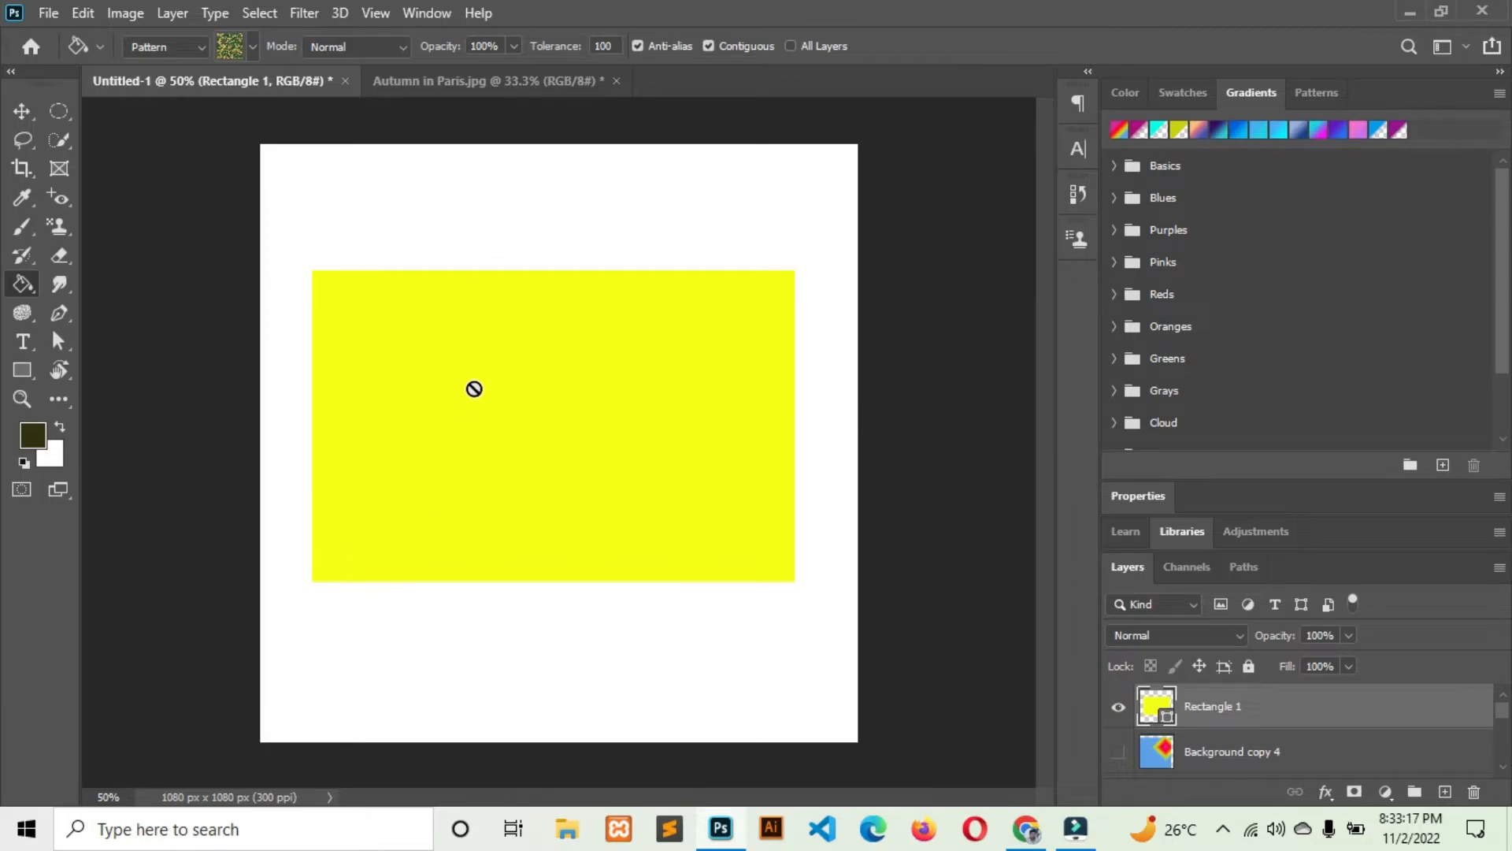
Rasterize the yellow rectangle shape and fill it with the current grass-and-leaves pattern
{"action": "left_click", "coordinate": [444, 369]}
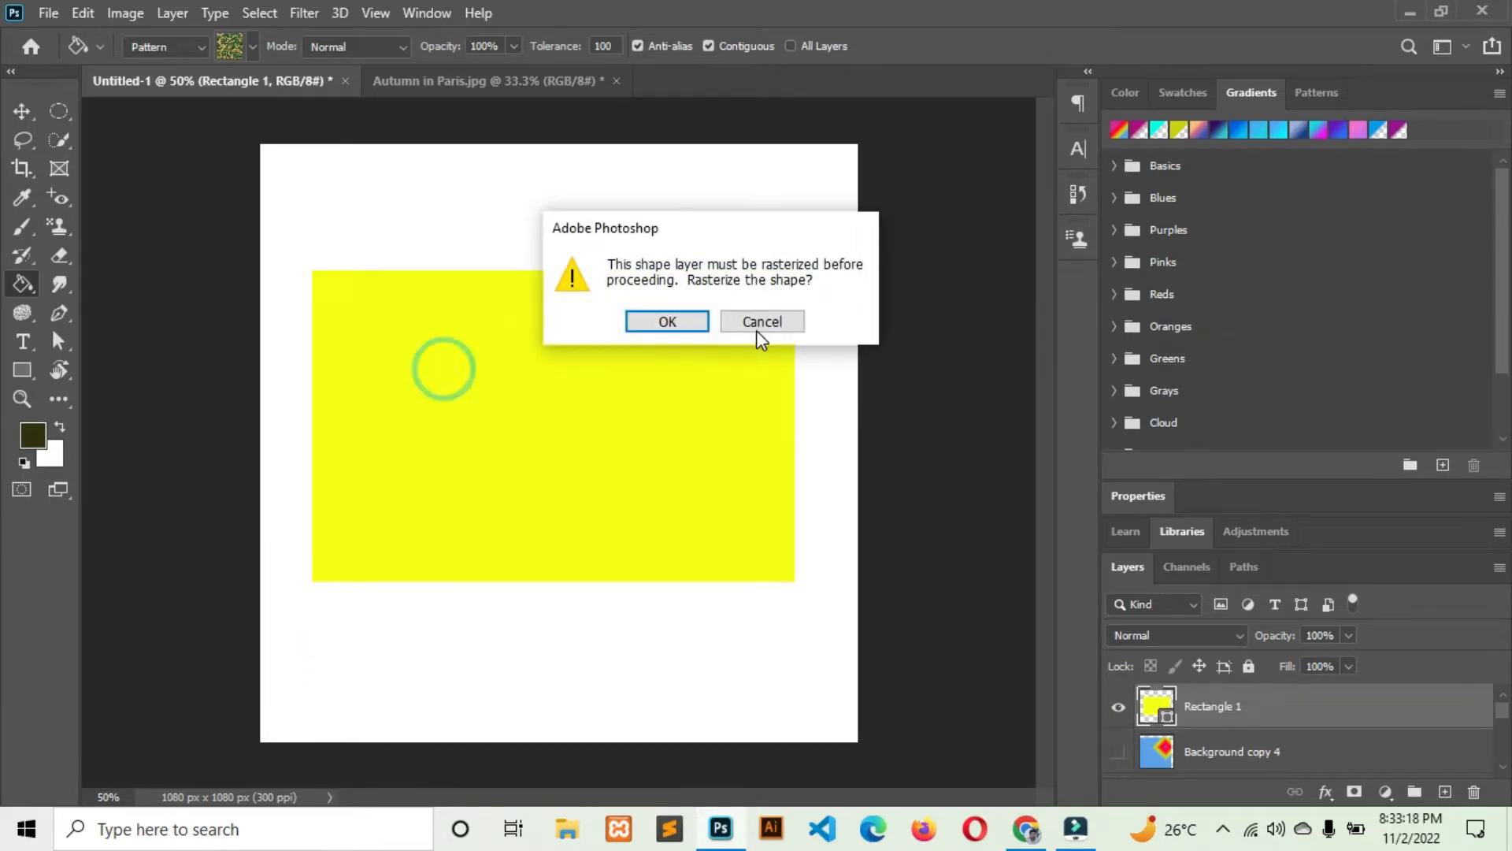
{"action": "left_click", "coordinate": [660, 323]}
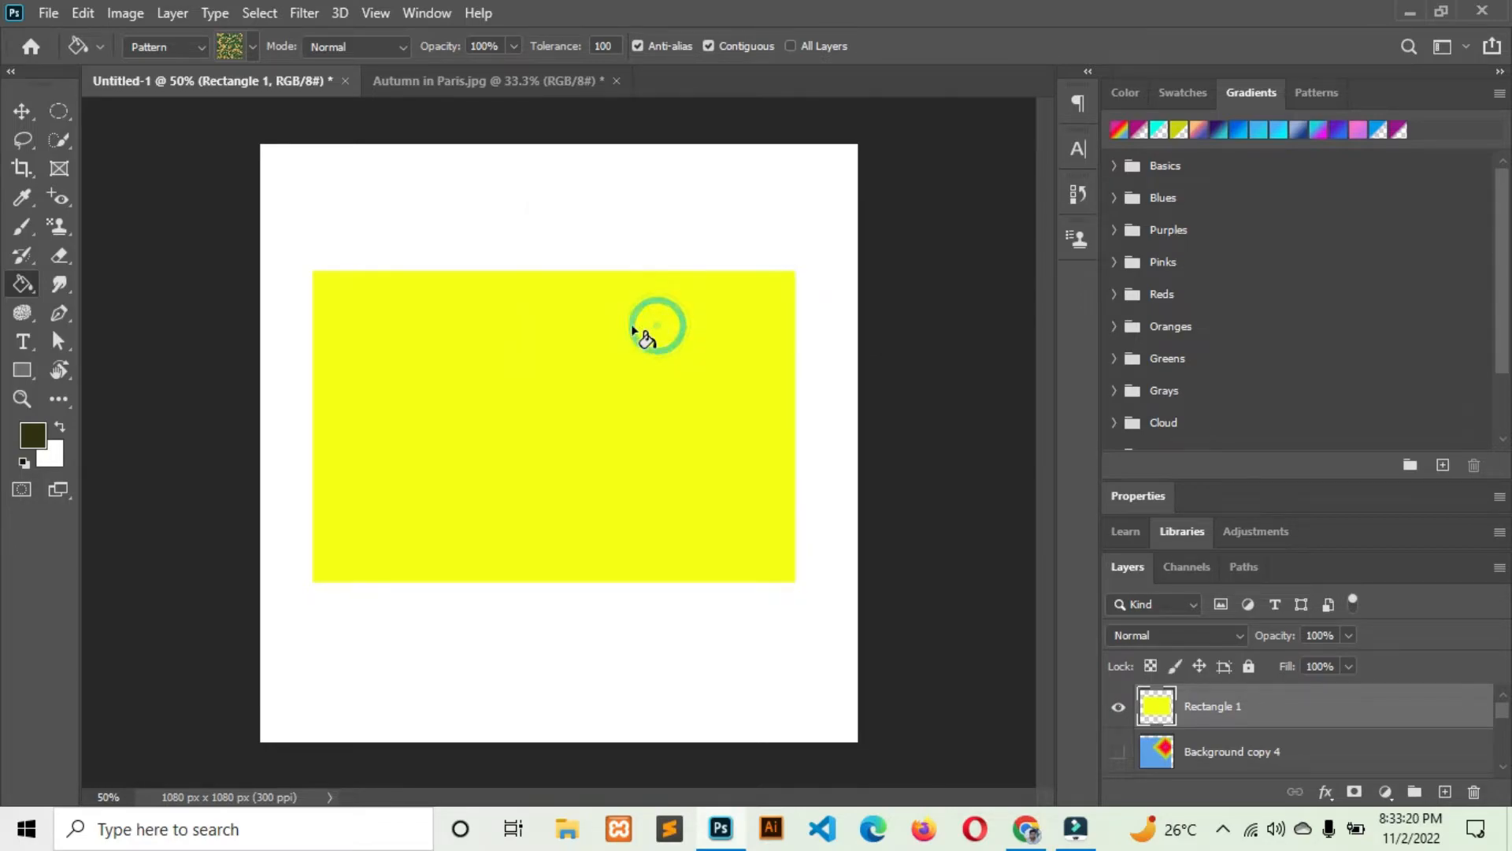
{"action": "left_click", "coordinate": [561, 333]}
Choose the first pattern in the Trees group and fill the rectangle's areas one after another until dark green foliage covers most of it
{"action": "left_click", "coordinate": [250, 47]}
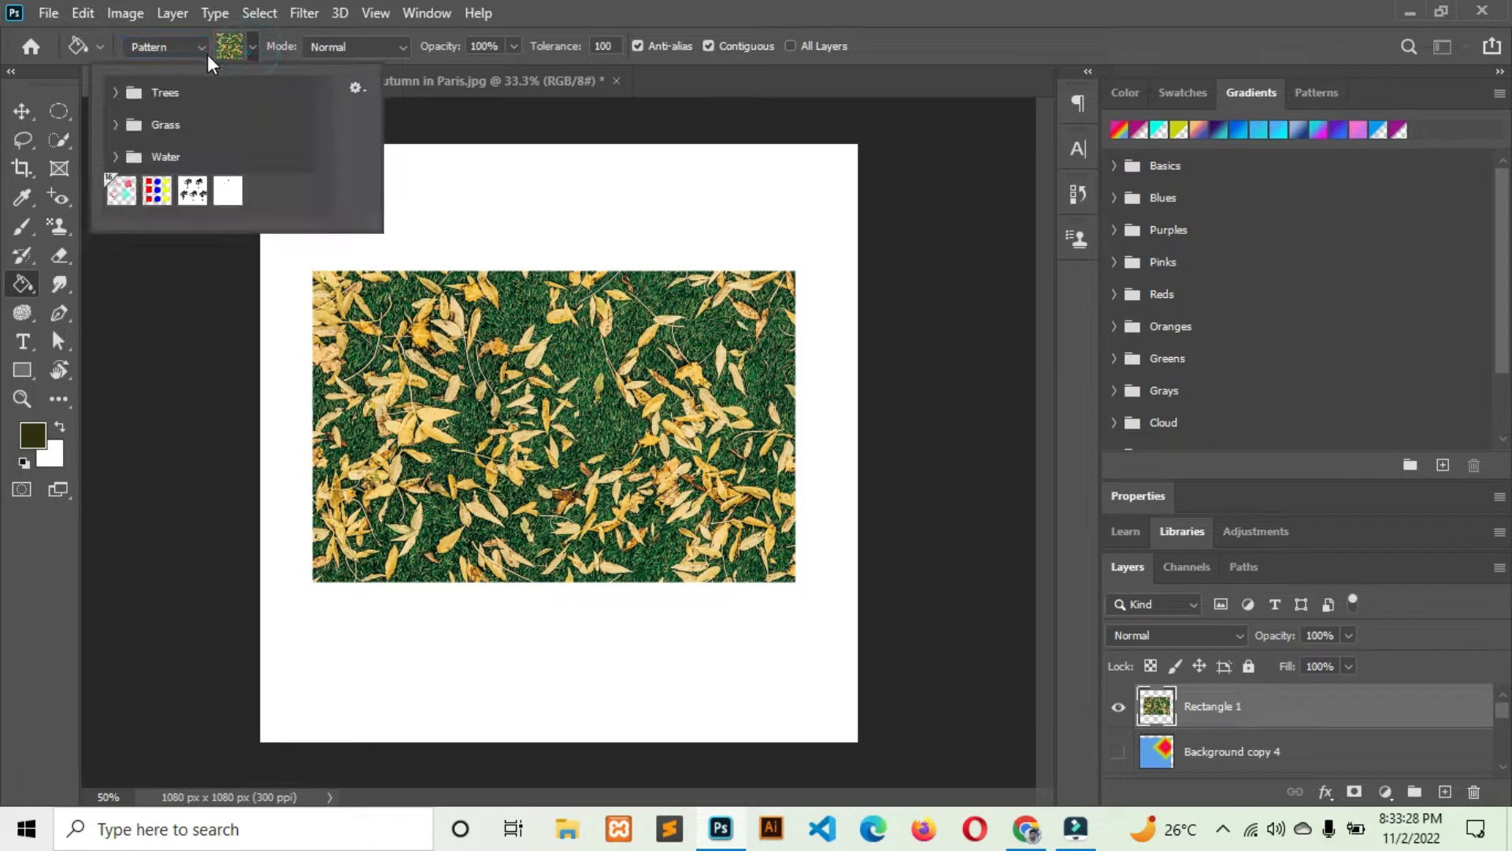
{"action": "left_click", "coordinate": [115, 97]}
{"action": "left_click", "coordinate": [142, 127]}
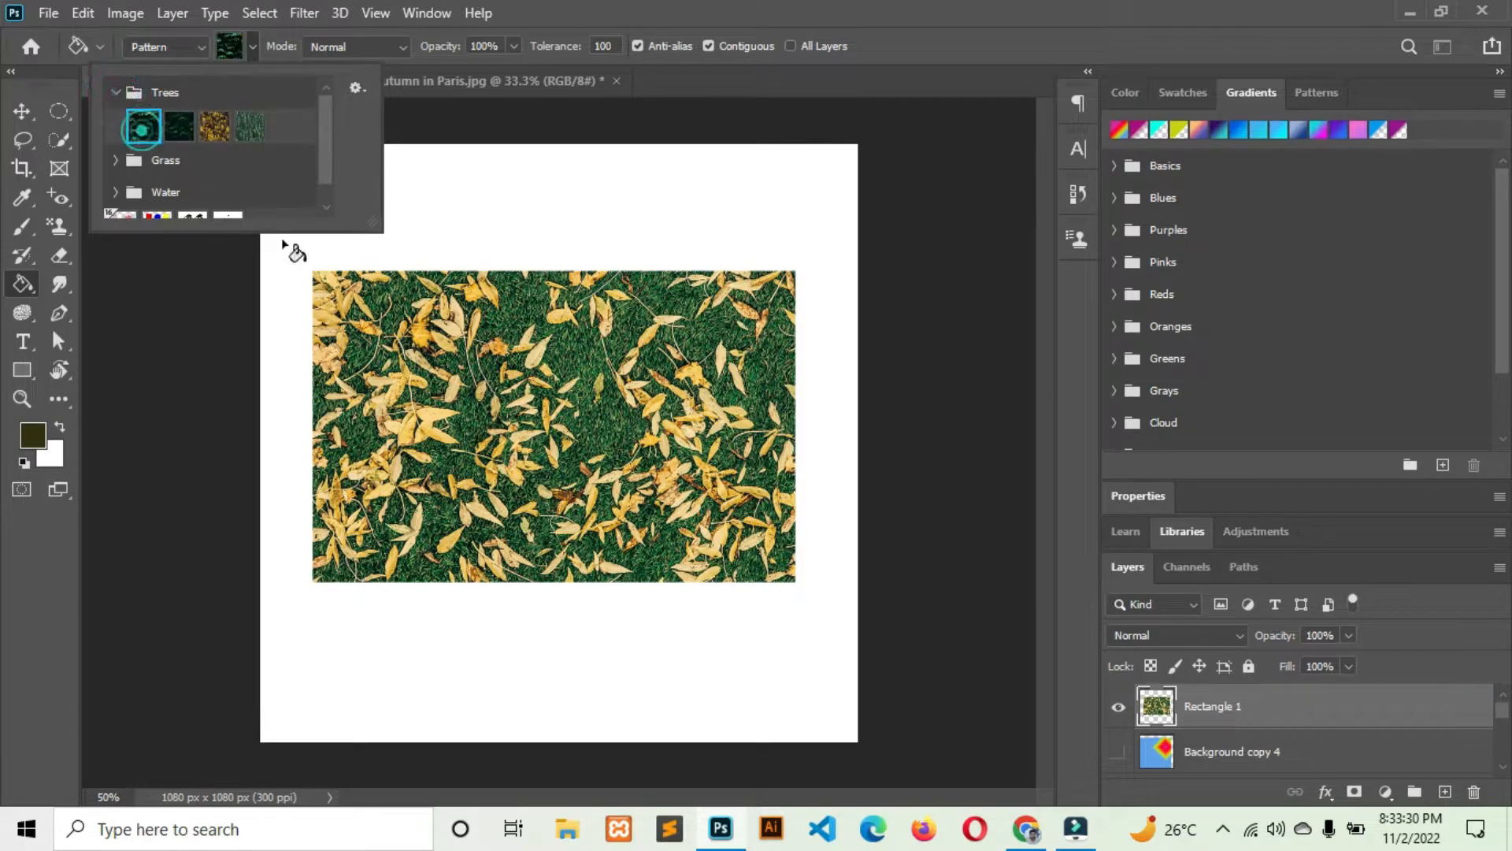
{"action": "left_click", "coordinate": [475, 366]}
{"action": "left_click", "coordinate": [544, 417]}
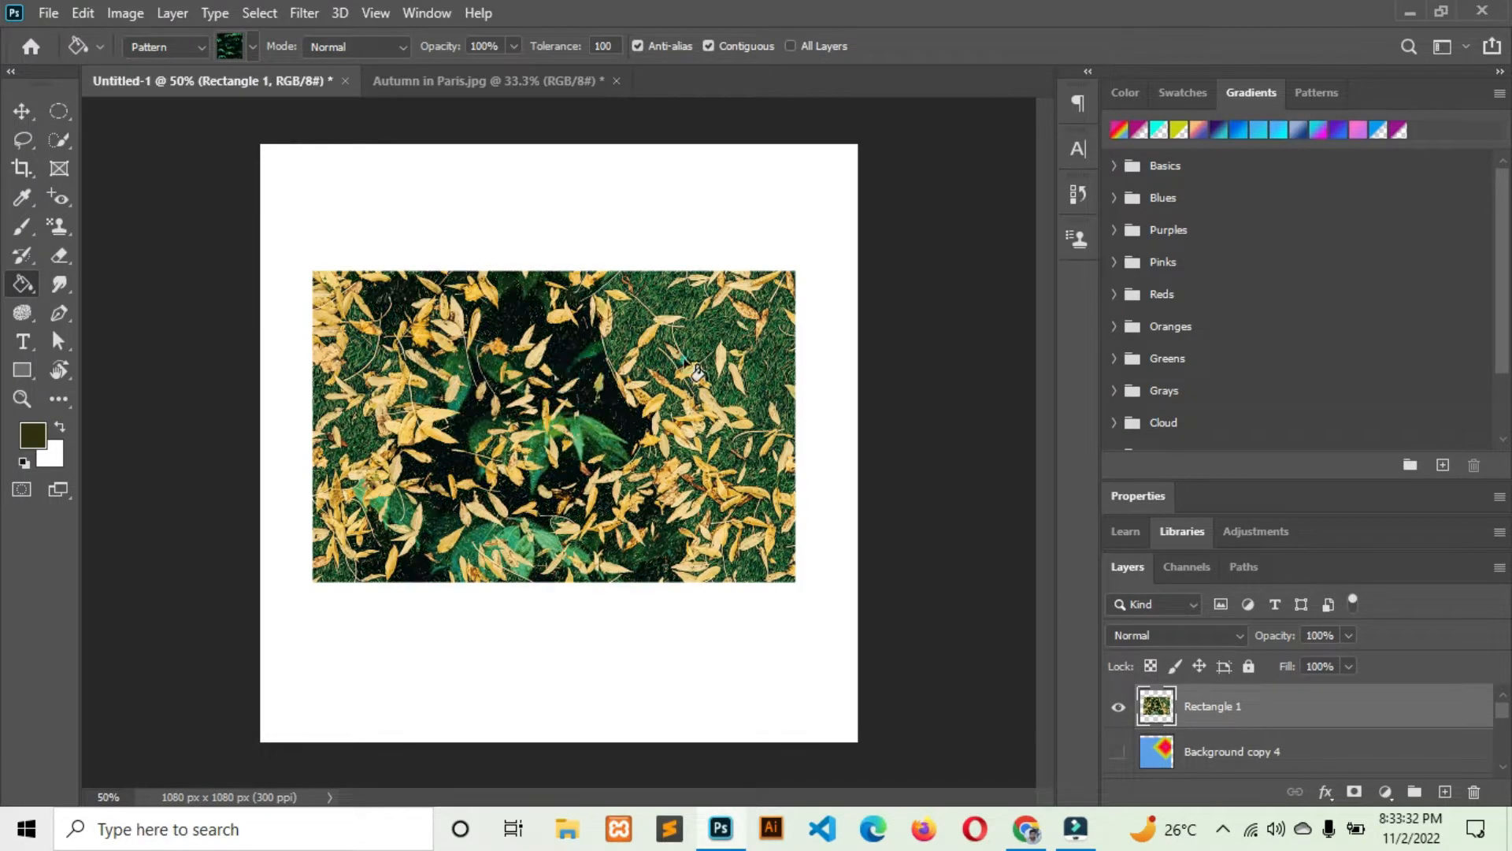
{"action": "left_click", "coordinate": [755, 384]}
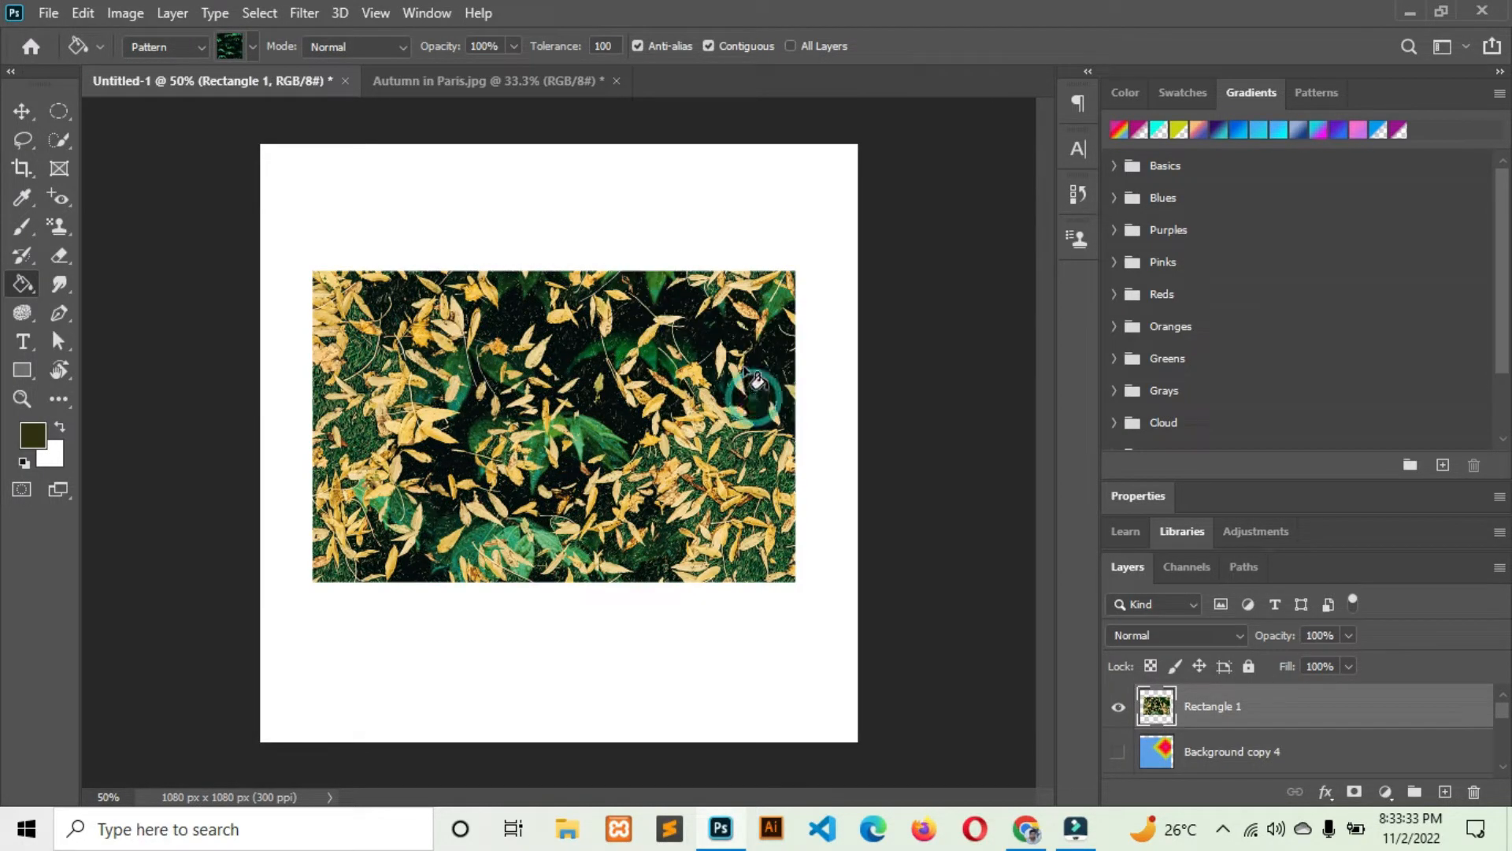
{"action": "left_click", "coordinate": [719, 463]}
{"action": "left_click", "coordinate": [331, 422]}
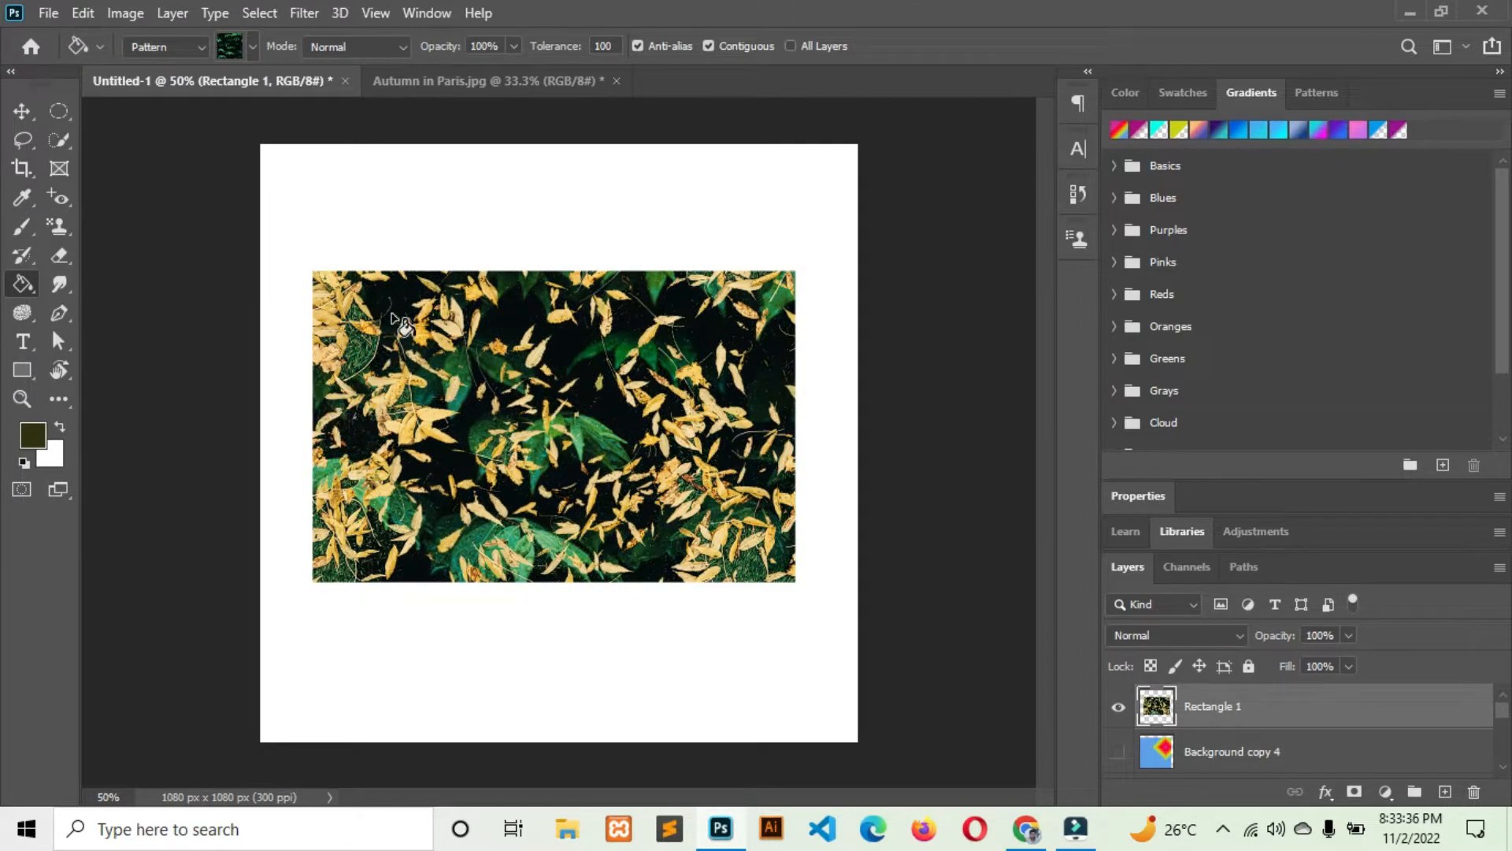
{"action": "left_click", "coordinate": [355, 344]}
{"action": "left_click", "coordinate": [326, 471]}
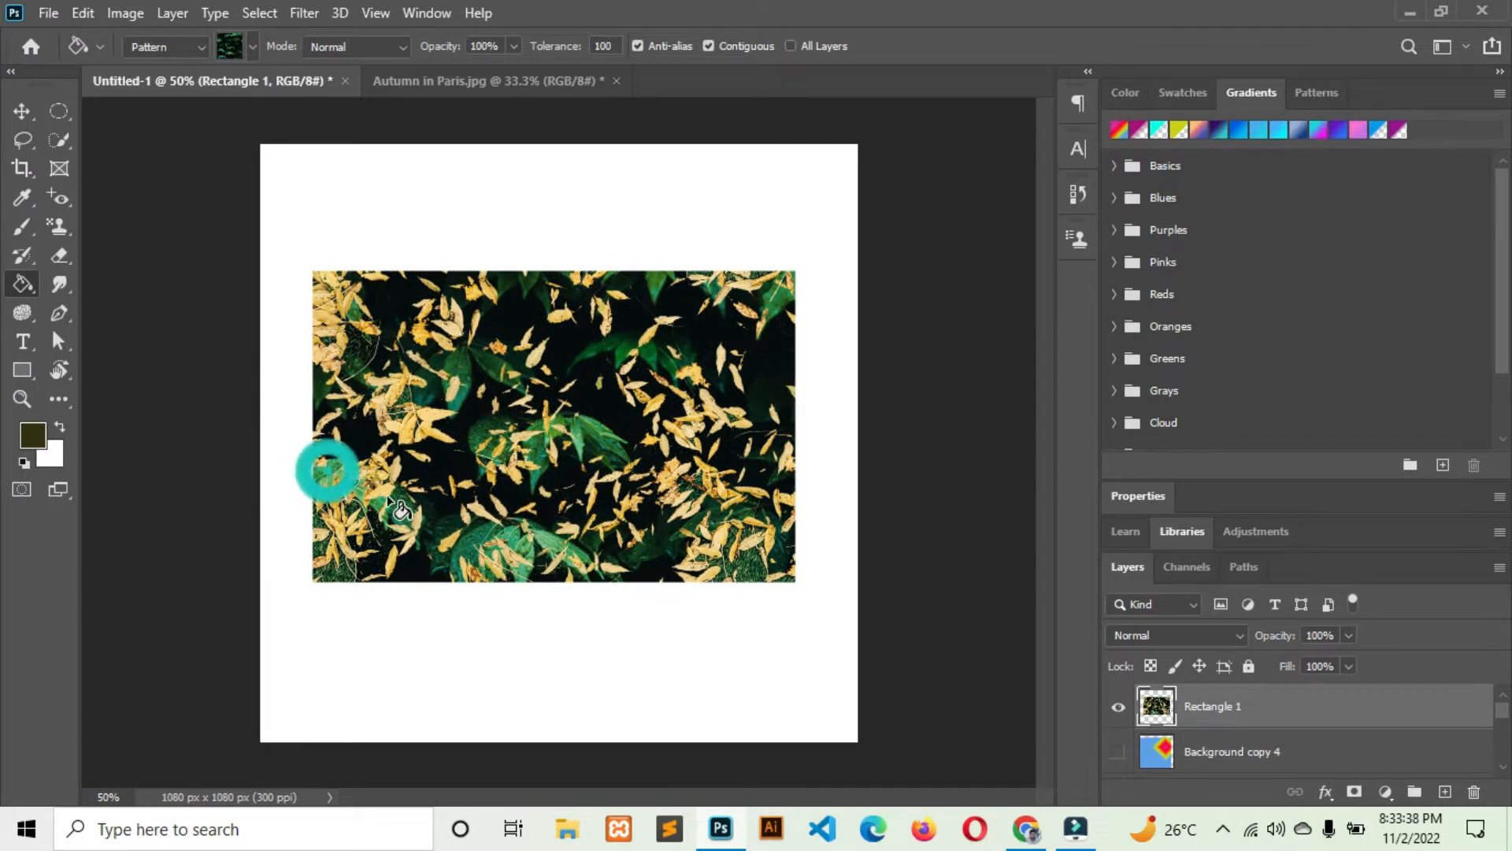
{"action": "left_click", "coordinate": [398, 495]}
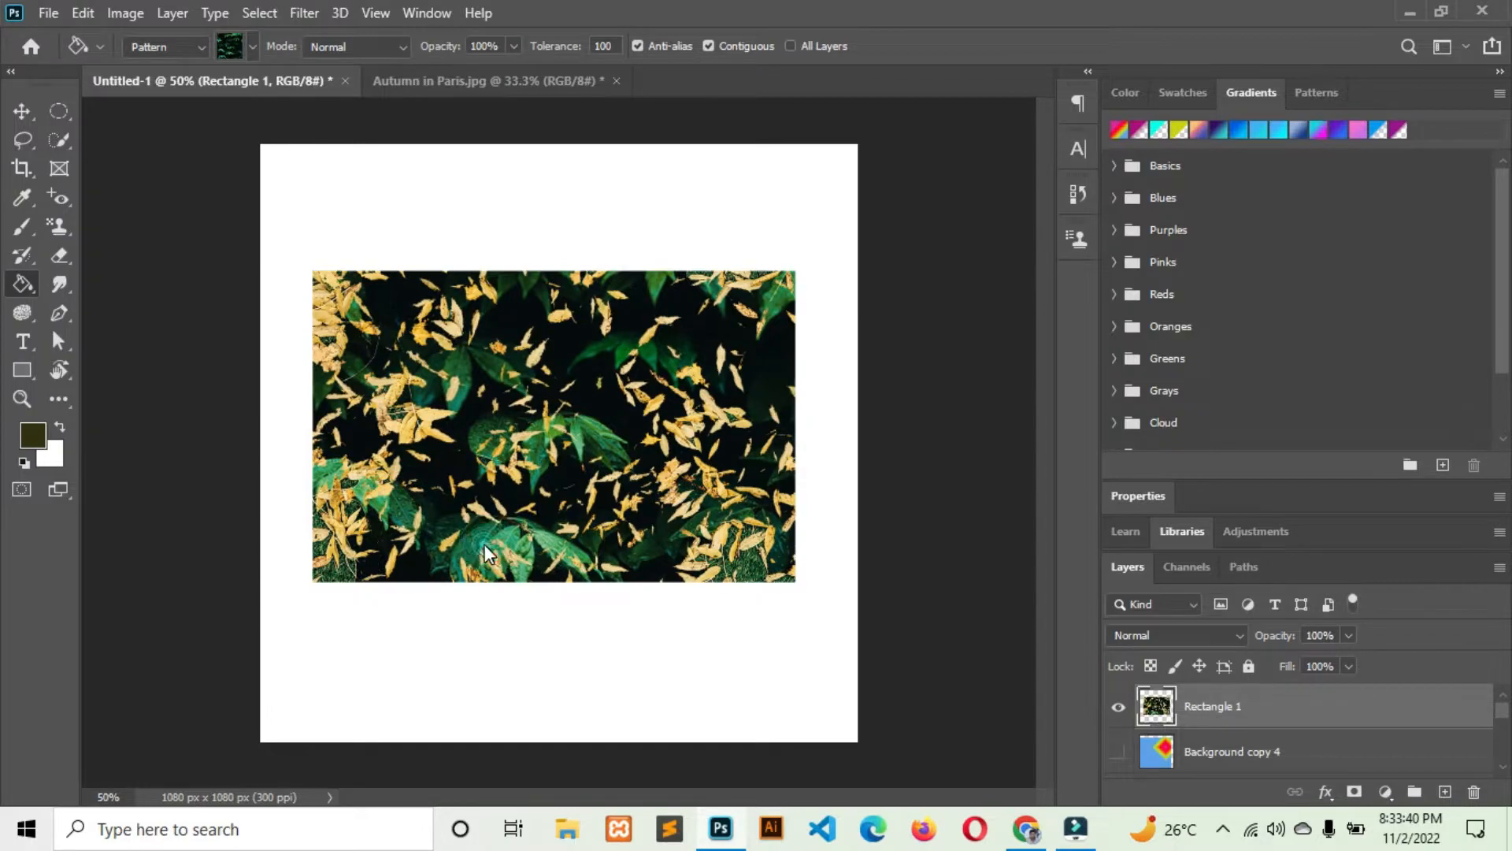
{"action": "left_click", "coordinate": [760, 546]}
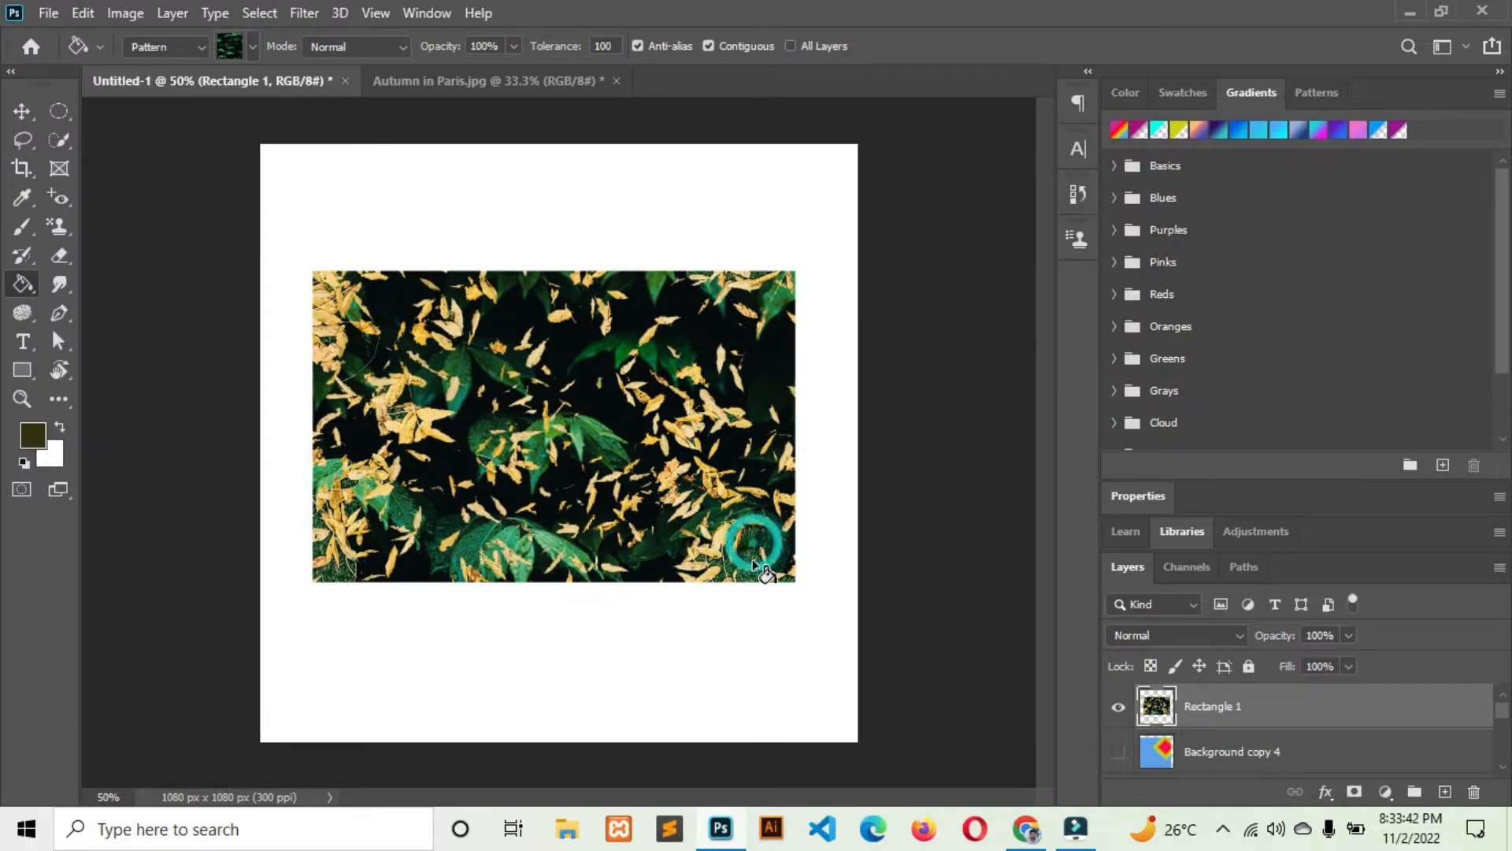
{"action": "left_click", "coordinate": [575, 406]}
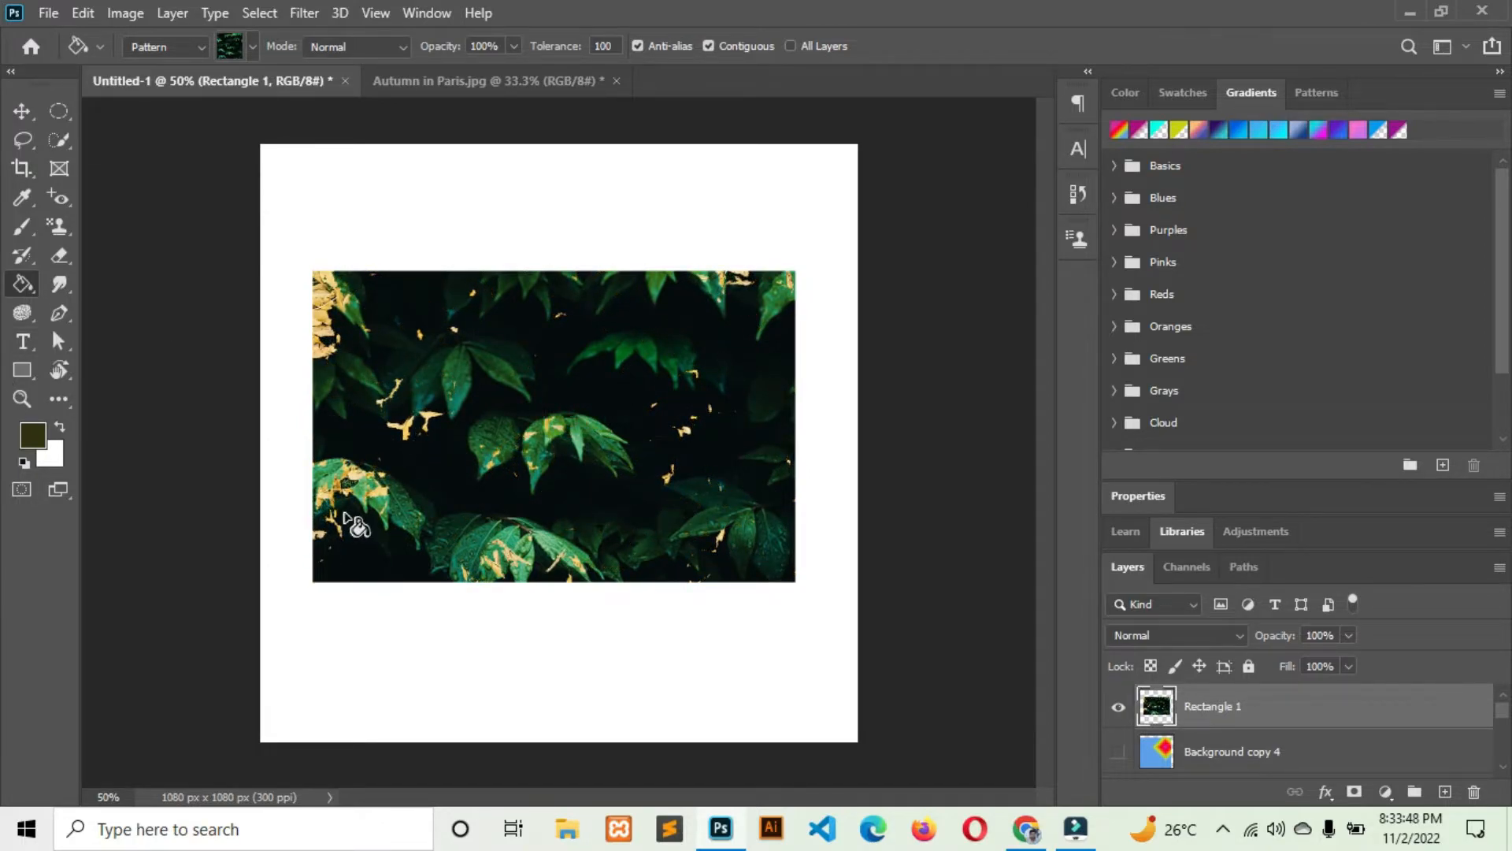
Activate the Move tool and switch to the Autumn in Paris.jpg document
{"action": "left_click", "coordinate": [22, 109]}
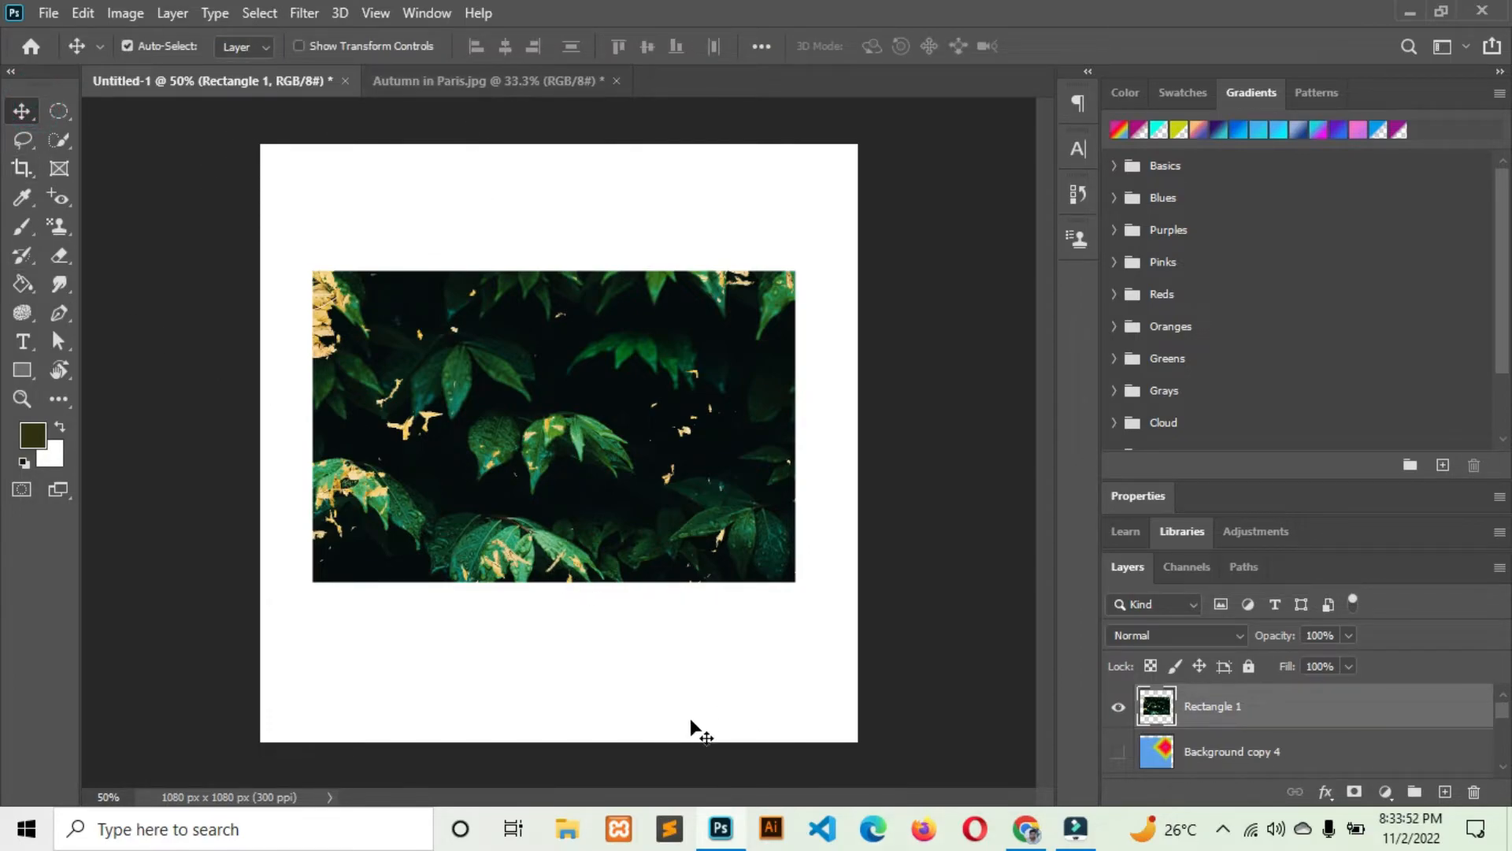
{"action": "left_click", "coordinate": [523, 82]}
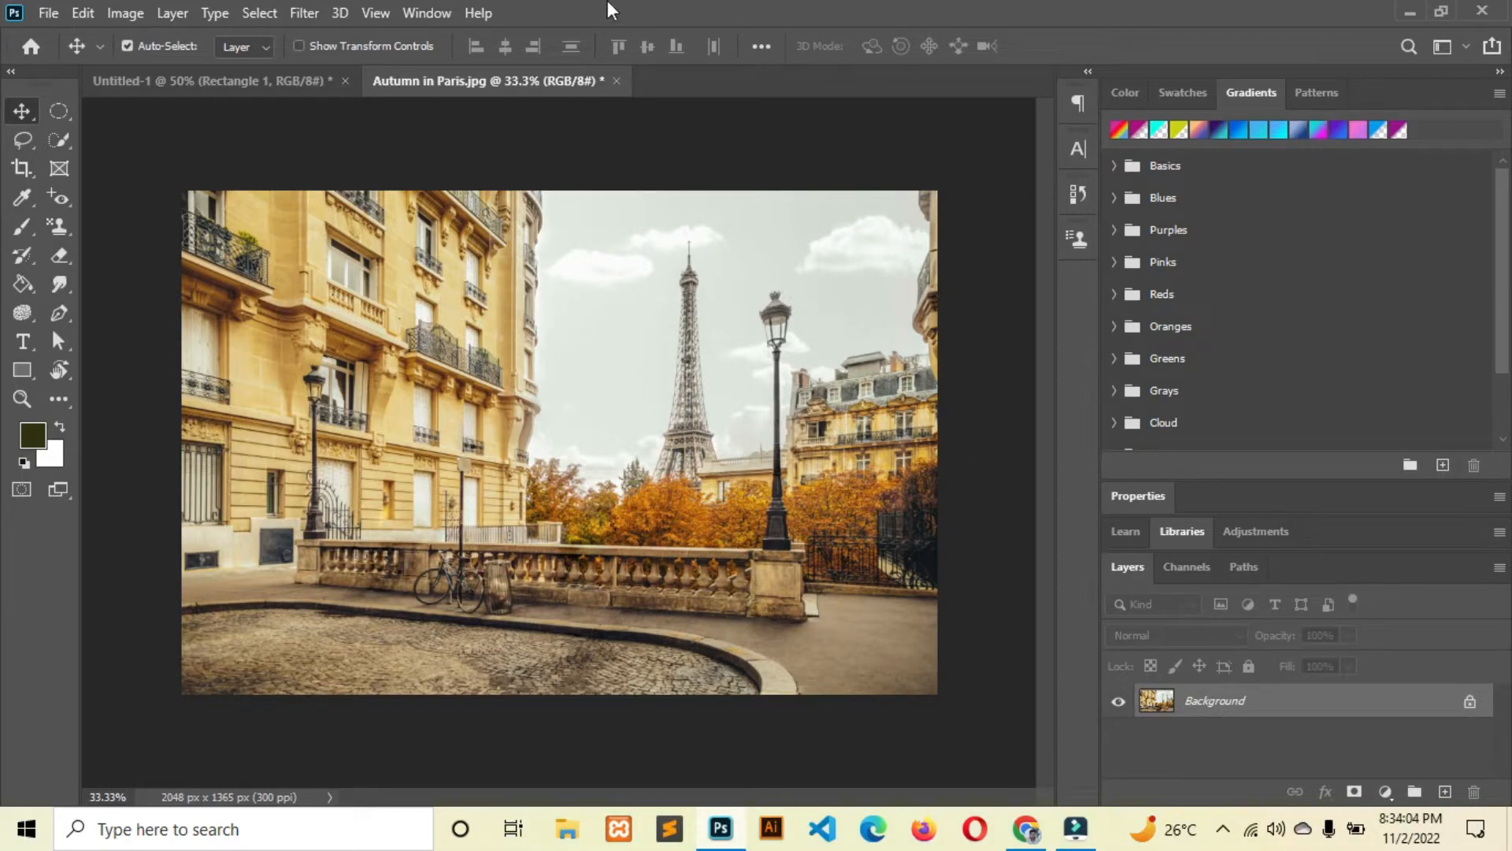
{"action": "left_click", "coordinate": [148, 12]}
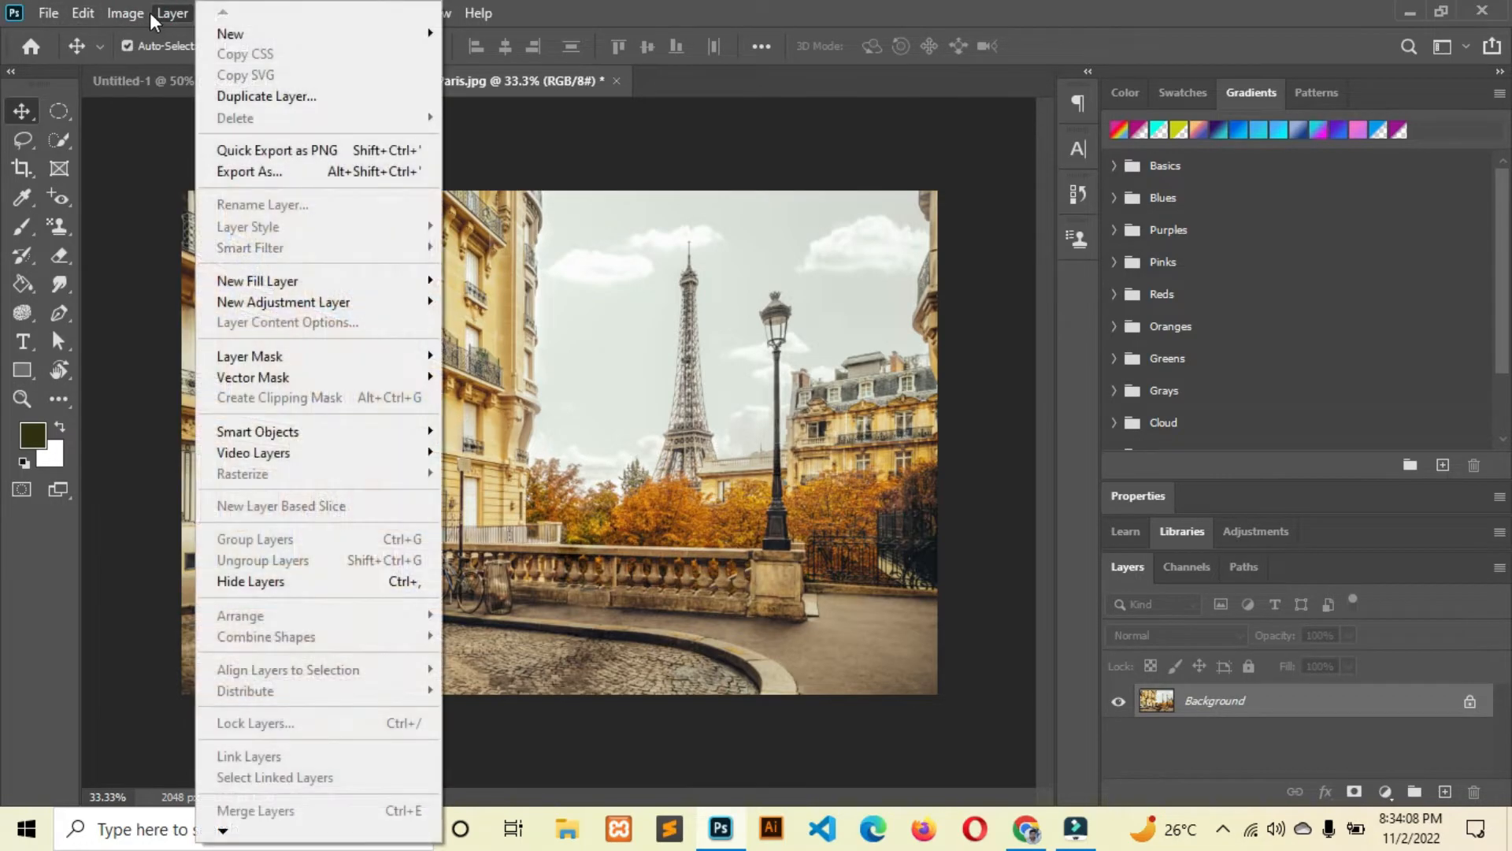
{"action": "left_click", "coordinate": [126, 12]}
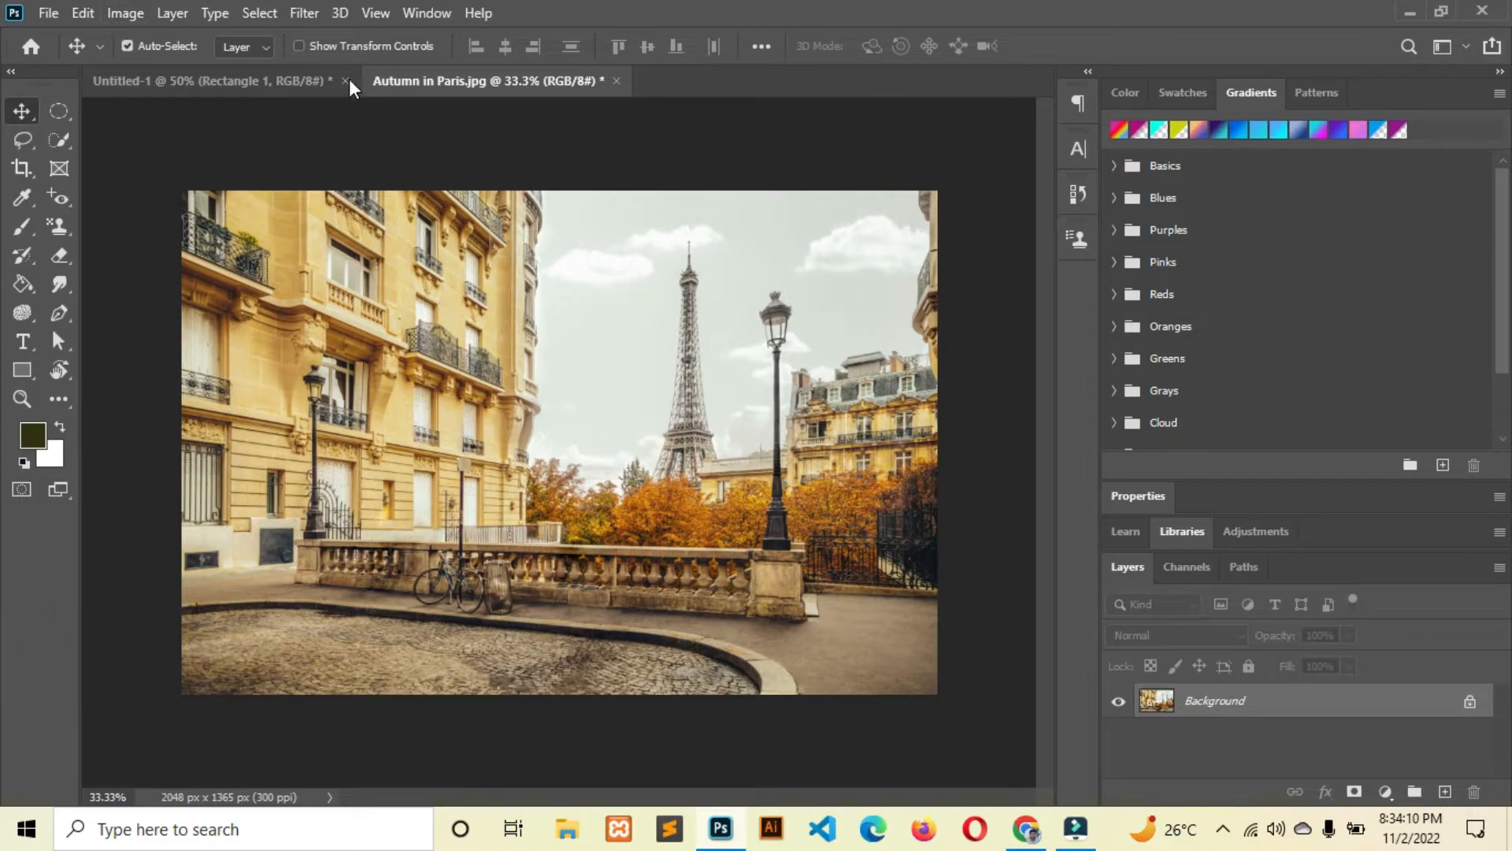
Try Auto Tone directly on the photo's Background layer and undo it
{"action": "left_click", "coordinate": [135, 11]}
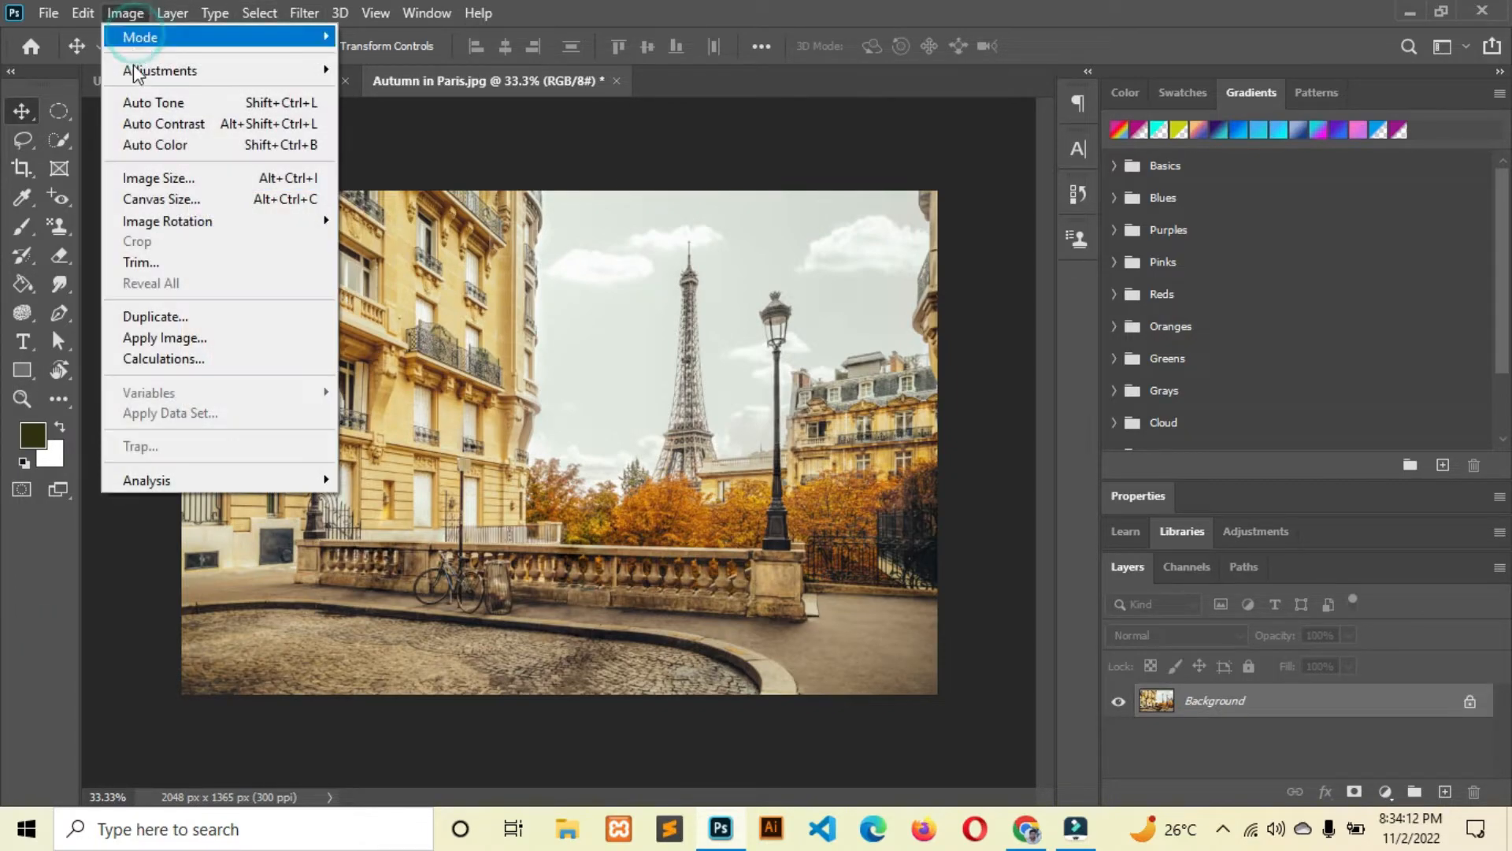
{"action": "mouse_move", "coordinate": [147, 76]}
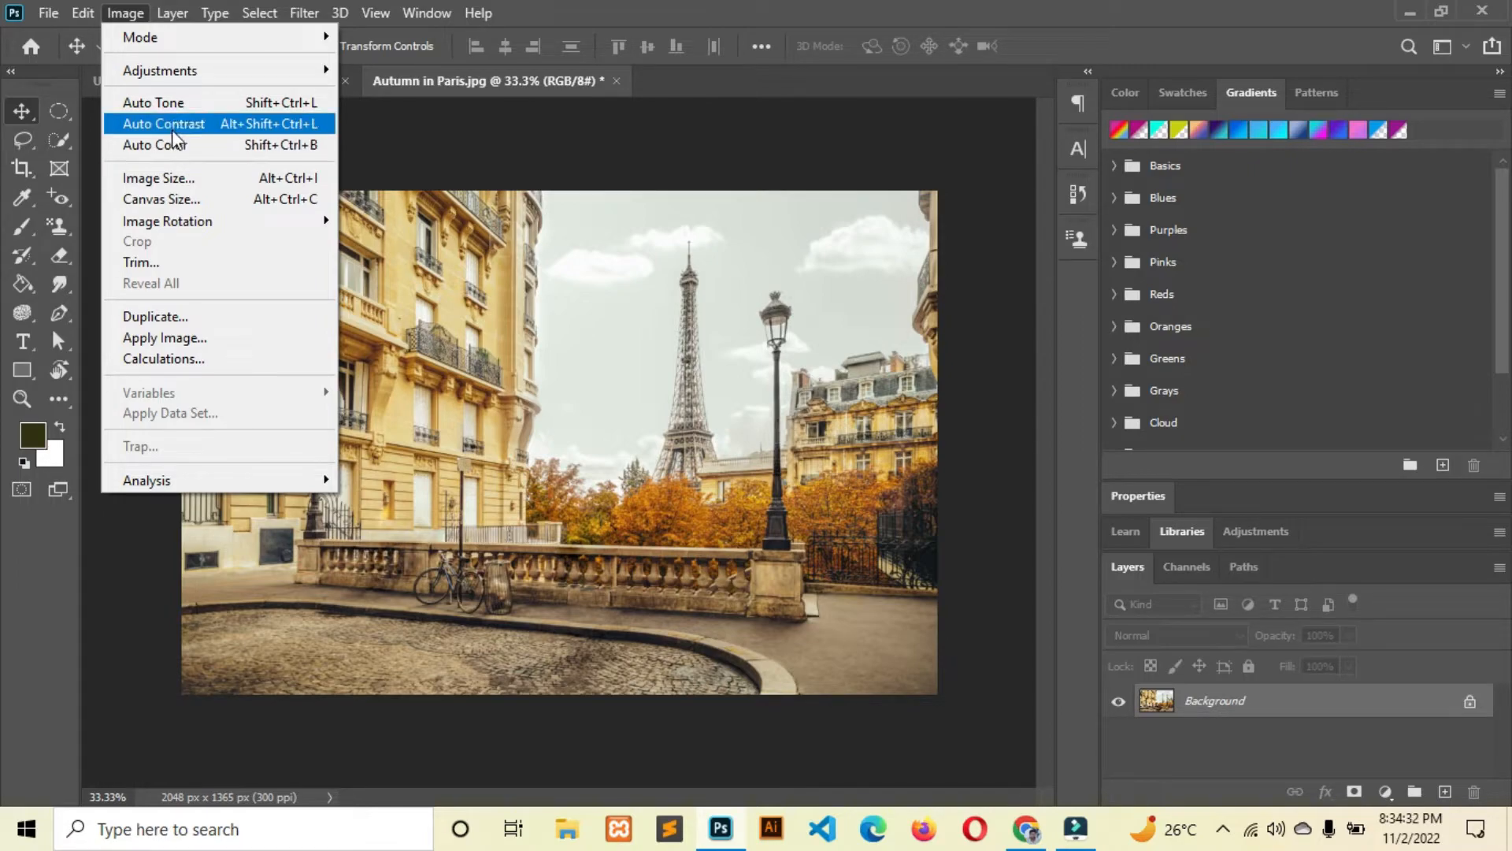
{"action": "left_click", "coordinate": [173, 103]}
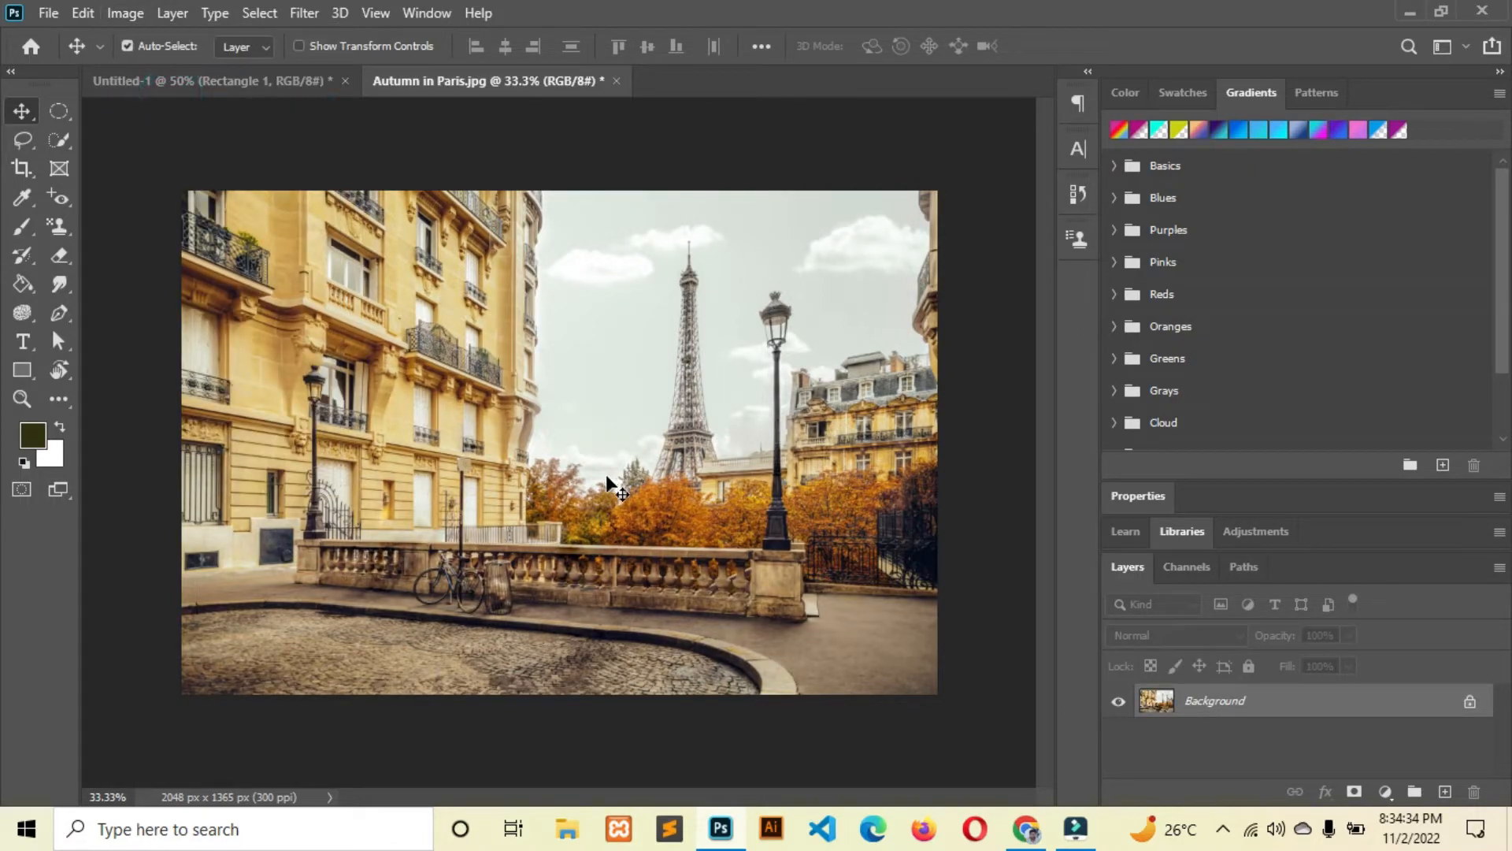
{"action": "key", "text": "ctrl+z"}
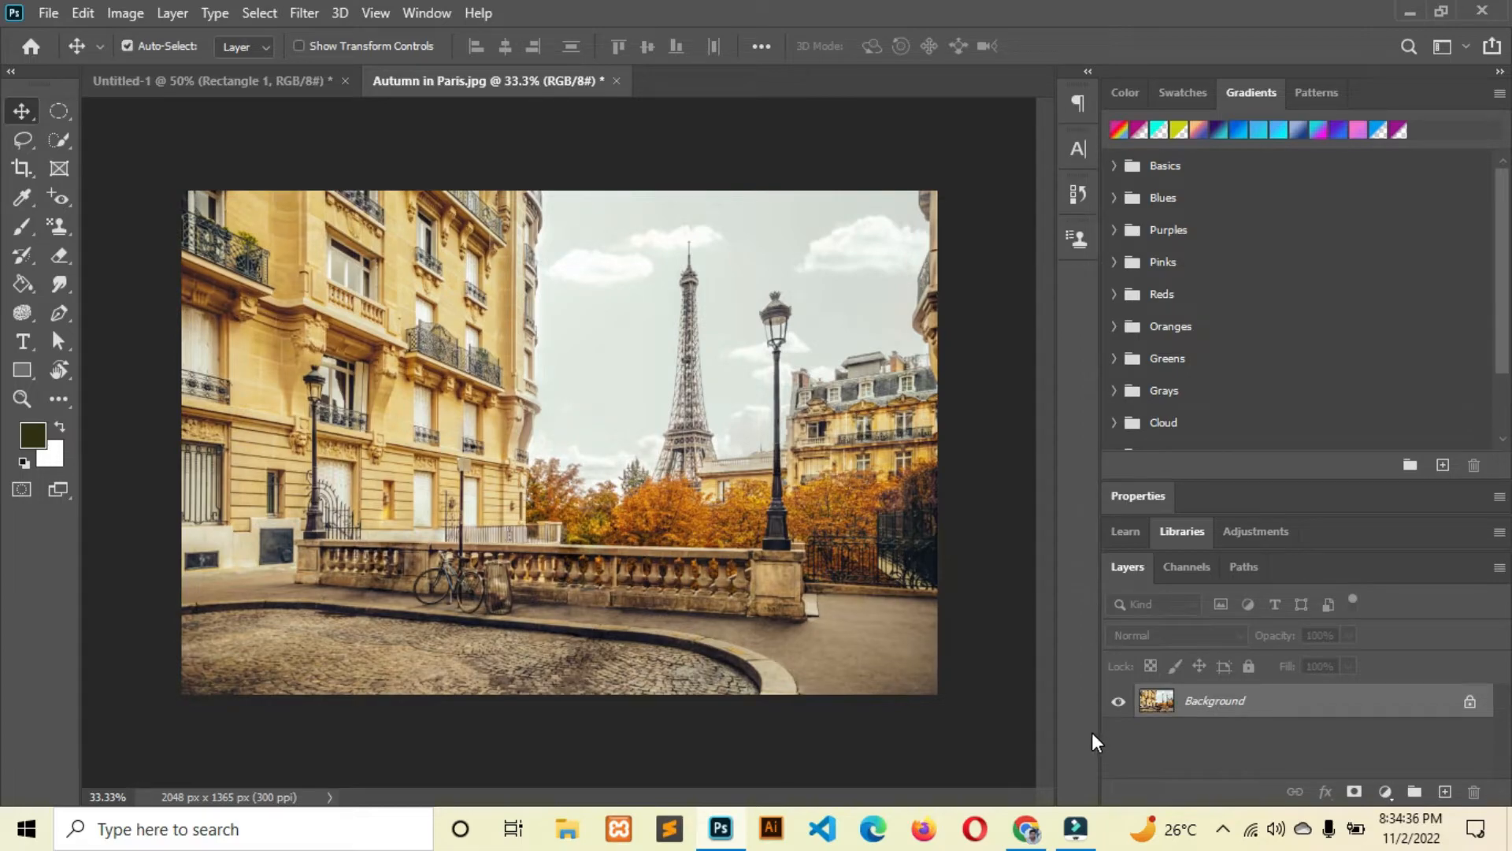
Duplicate the Background layer and apply Auto Tone to the duplicate
{"action": "key", "text": "ctrl+j"}
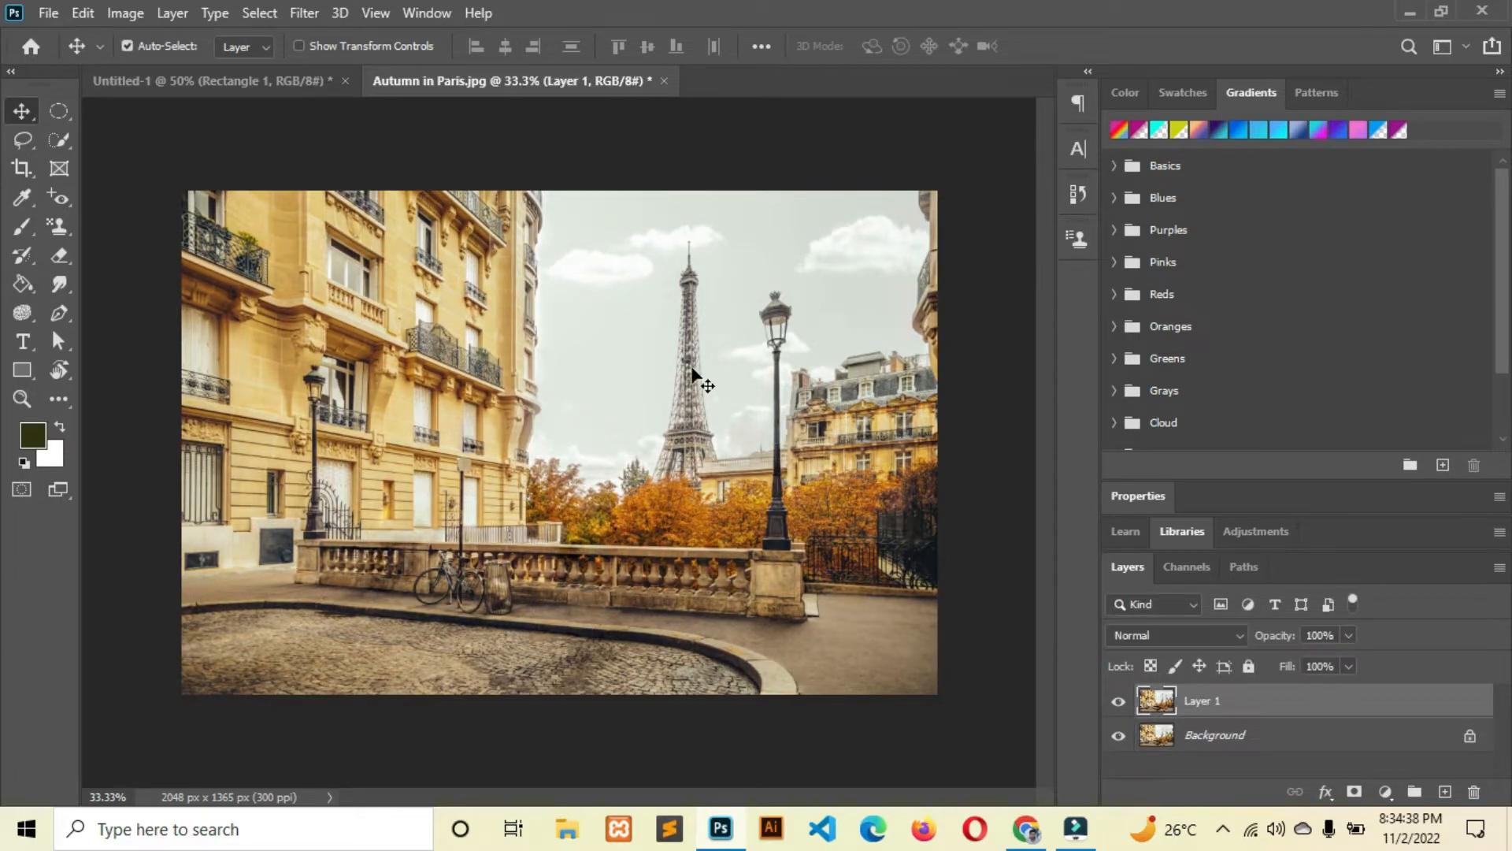
{"action": "left_click", "coordinate": [126, 14]}
{"action": "left_click", "coordinate": [140, 104]}
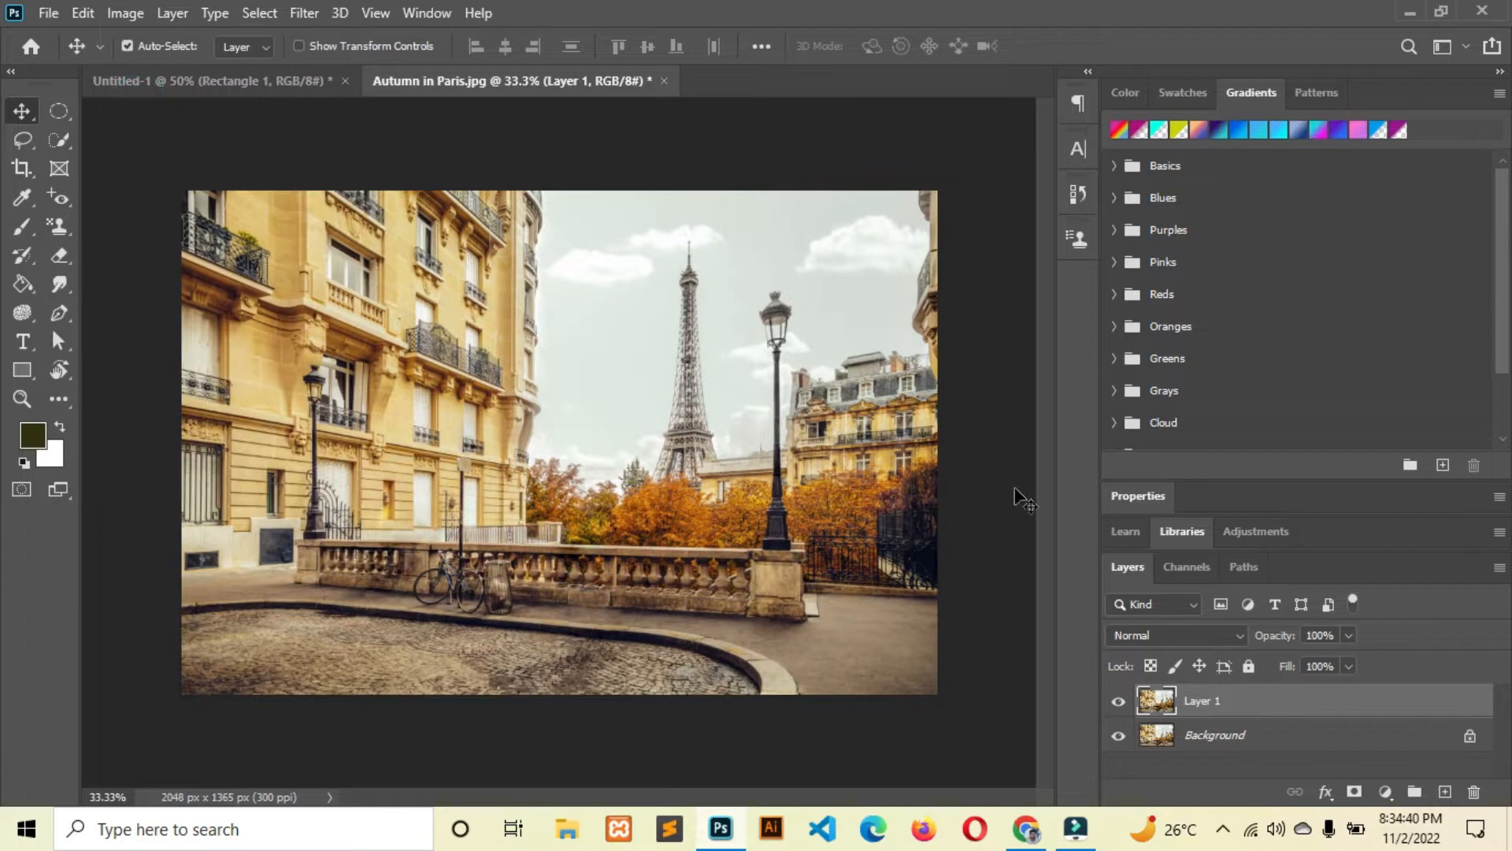
Apply Auto Contrast to Layer 1 and compare it with the original by toggling the layer's visibility
{"action": "left_click", "coordinate": [146, 19]}
{"action": "left_click", "coordinate": [124, 123]}
{"action": "left_click", "coordinate": [1119, 701]}
{"action": "left_click", "coordinate": [1119, 701]}
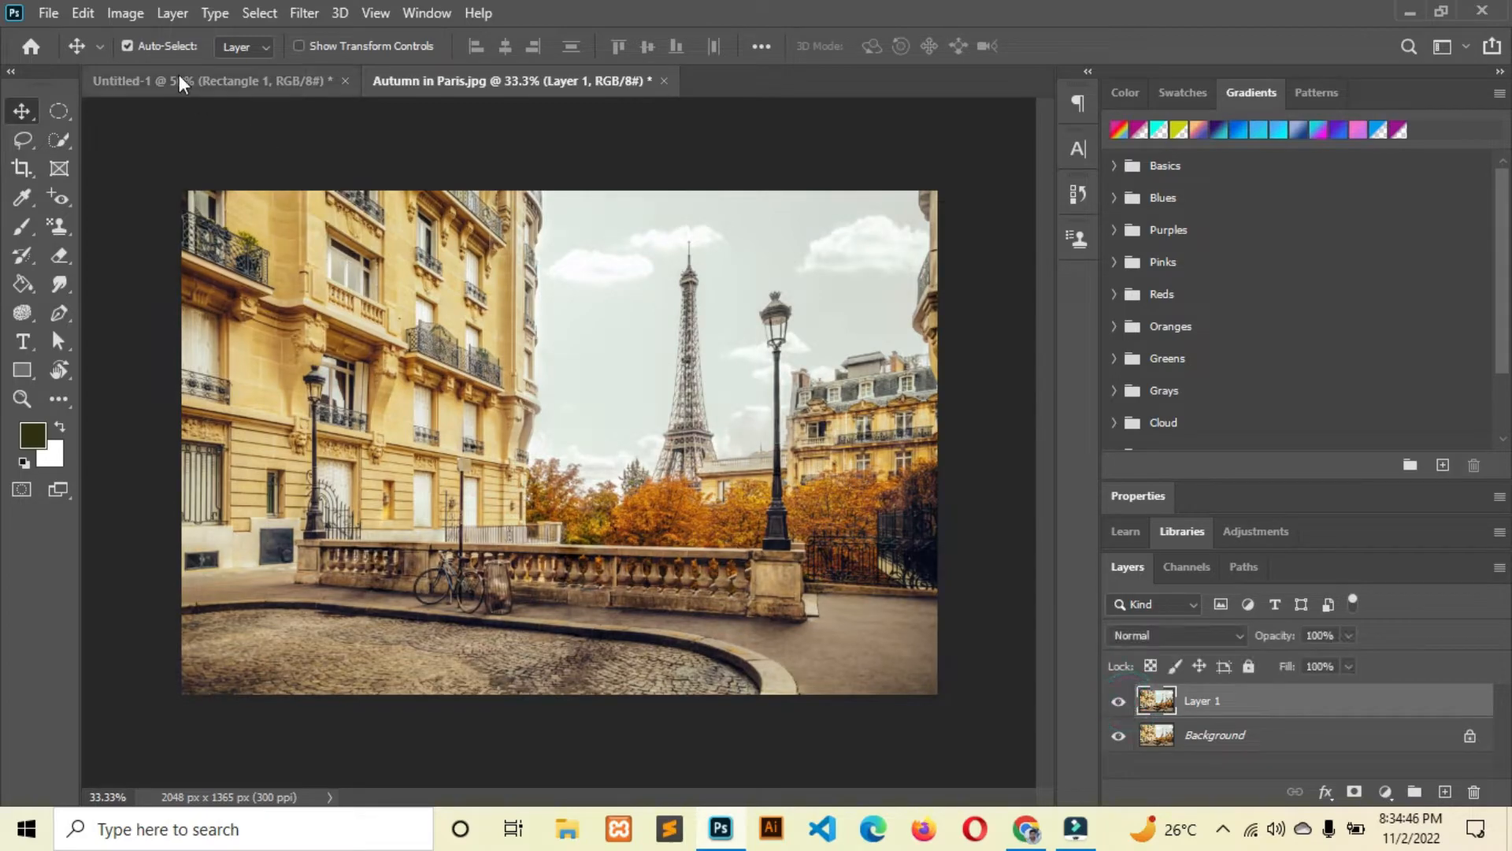
Apply Auto Color to Layer 1 and toggle the layer's visibility twice to compare it with the original photo
{"action": "left_click", "coordinate": [125, 13]}
{"action": "left_click", "coordinate": [130, 144]}
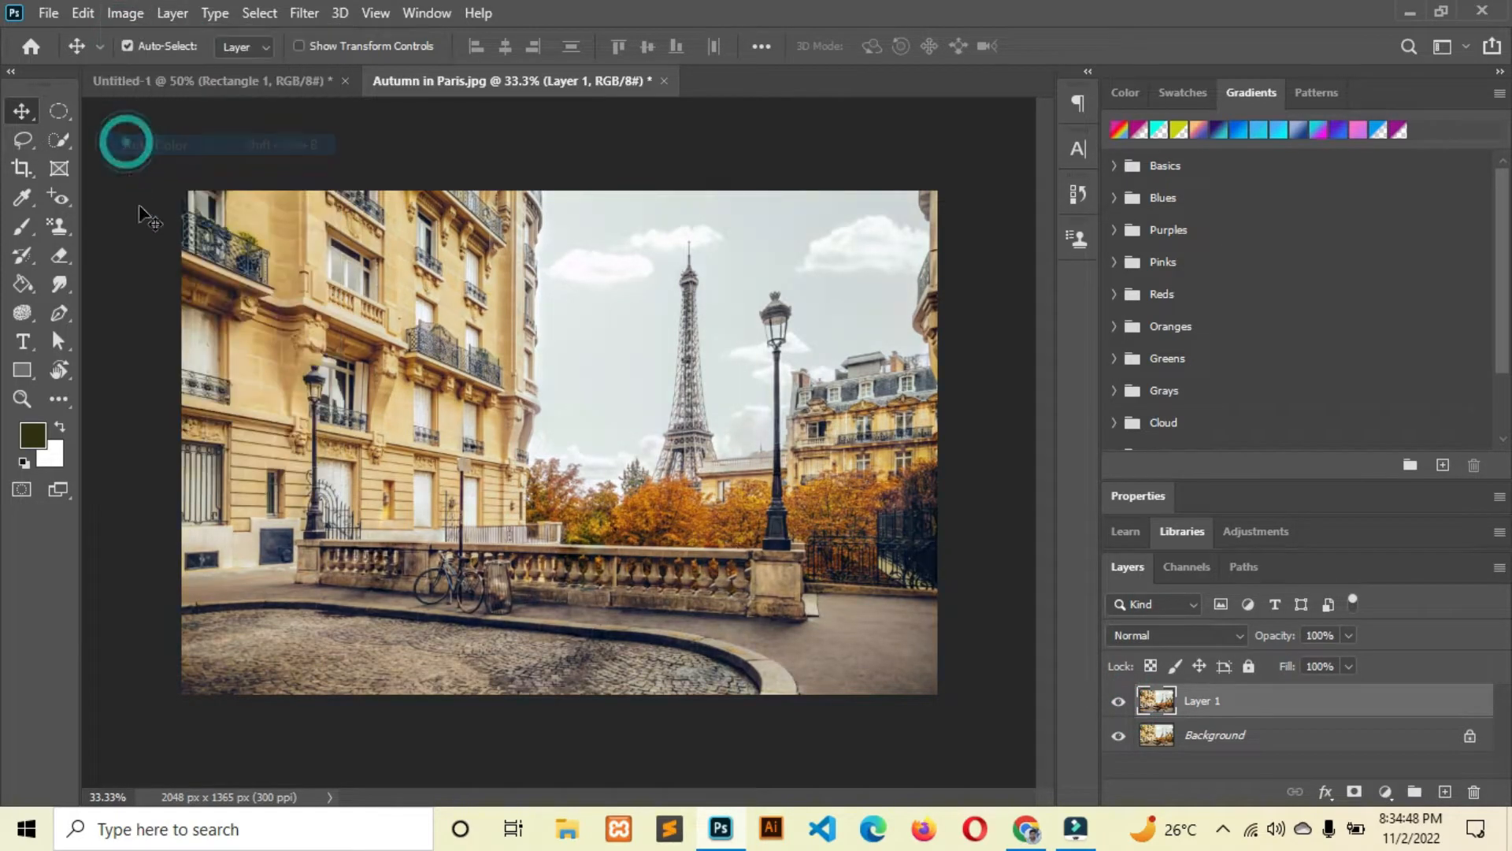
{"action": "left_click", "coordinate": [1120, 702]}
{"action": "left_click", "coordinate": [1120, 703]}
{"action": "left_click", "coordinate": [1120, 703]}
{"action": "left_click", "coordinate": [1120, 702]}
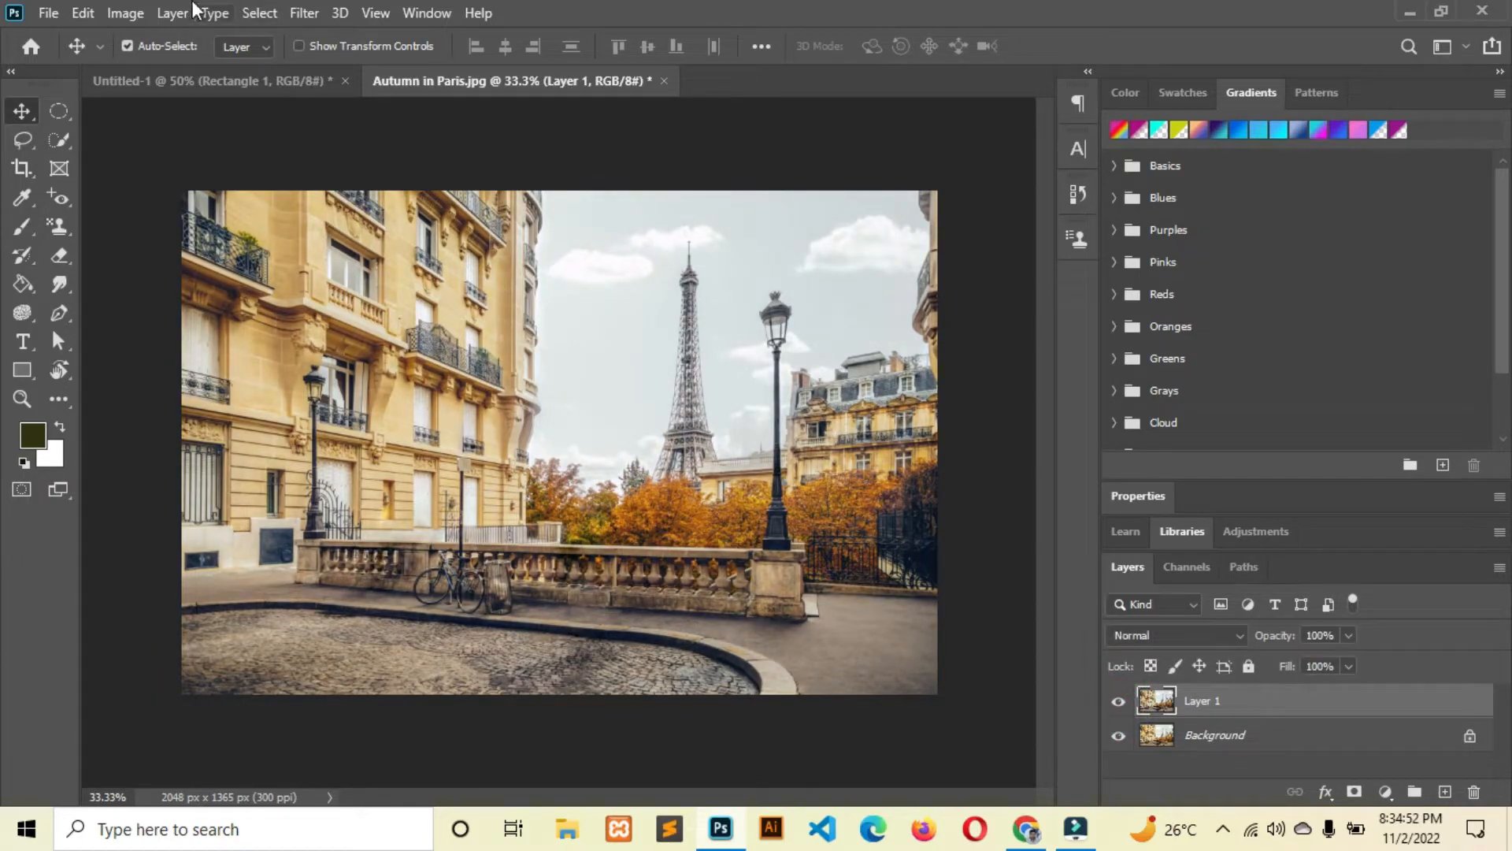
Duplicate the Background layer, move Layer 1 beneath the duplicate and hide Layer 1, leaving Background copy selected
{"action": "left_click", "coordinate": [124, 12]}
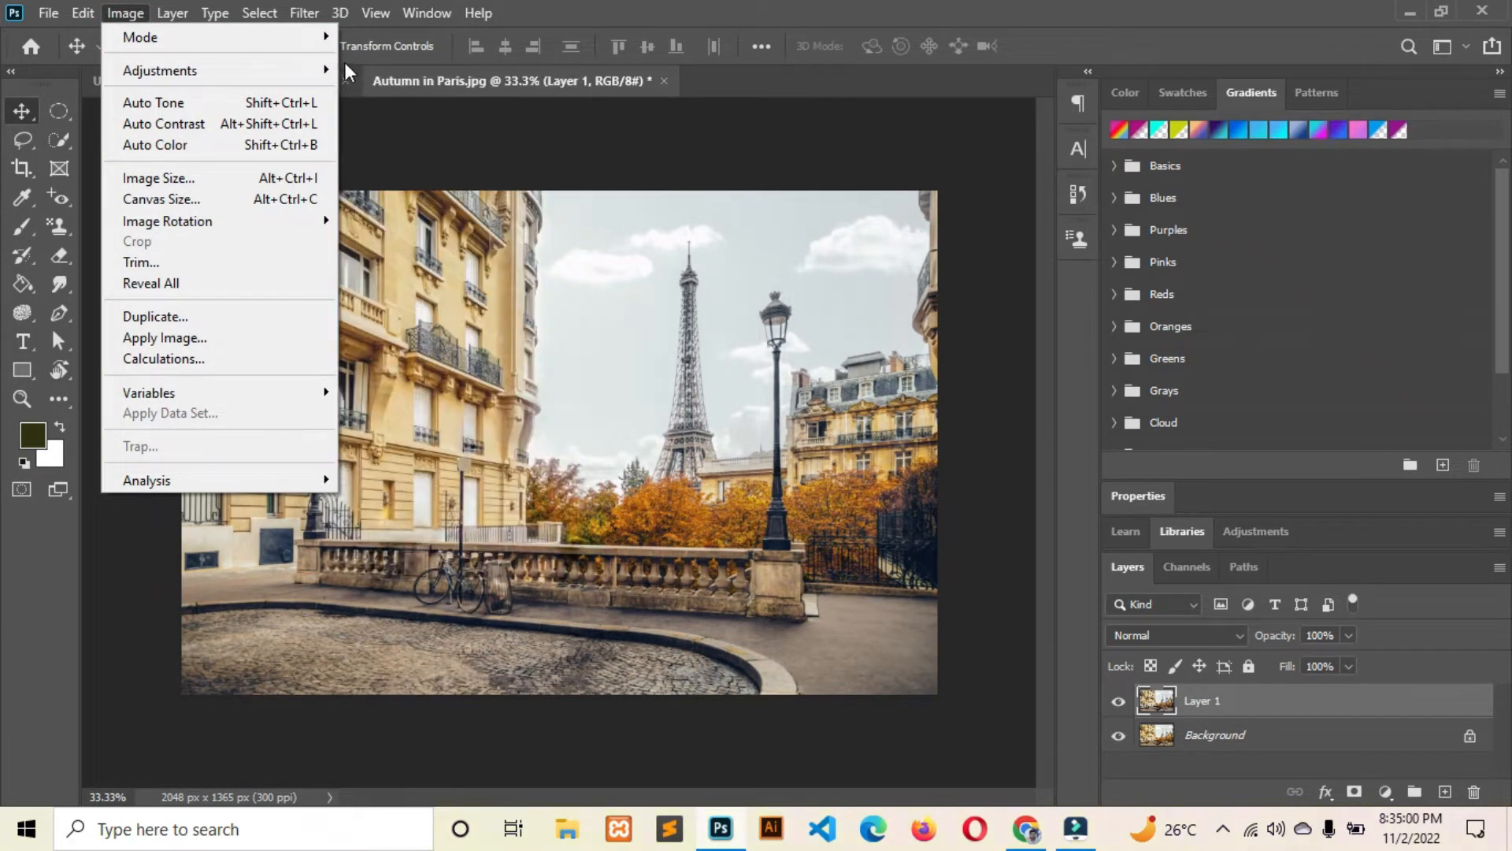
{"action": "mouse_move", "coordinate": [330, 68]}
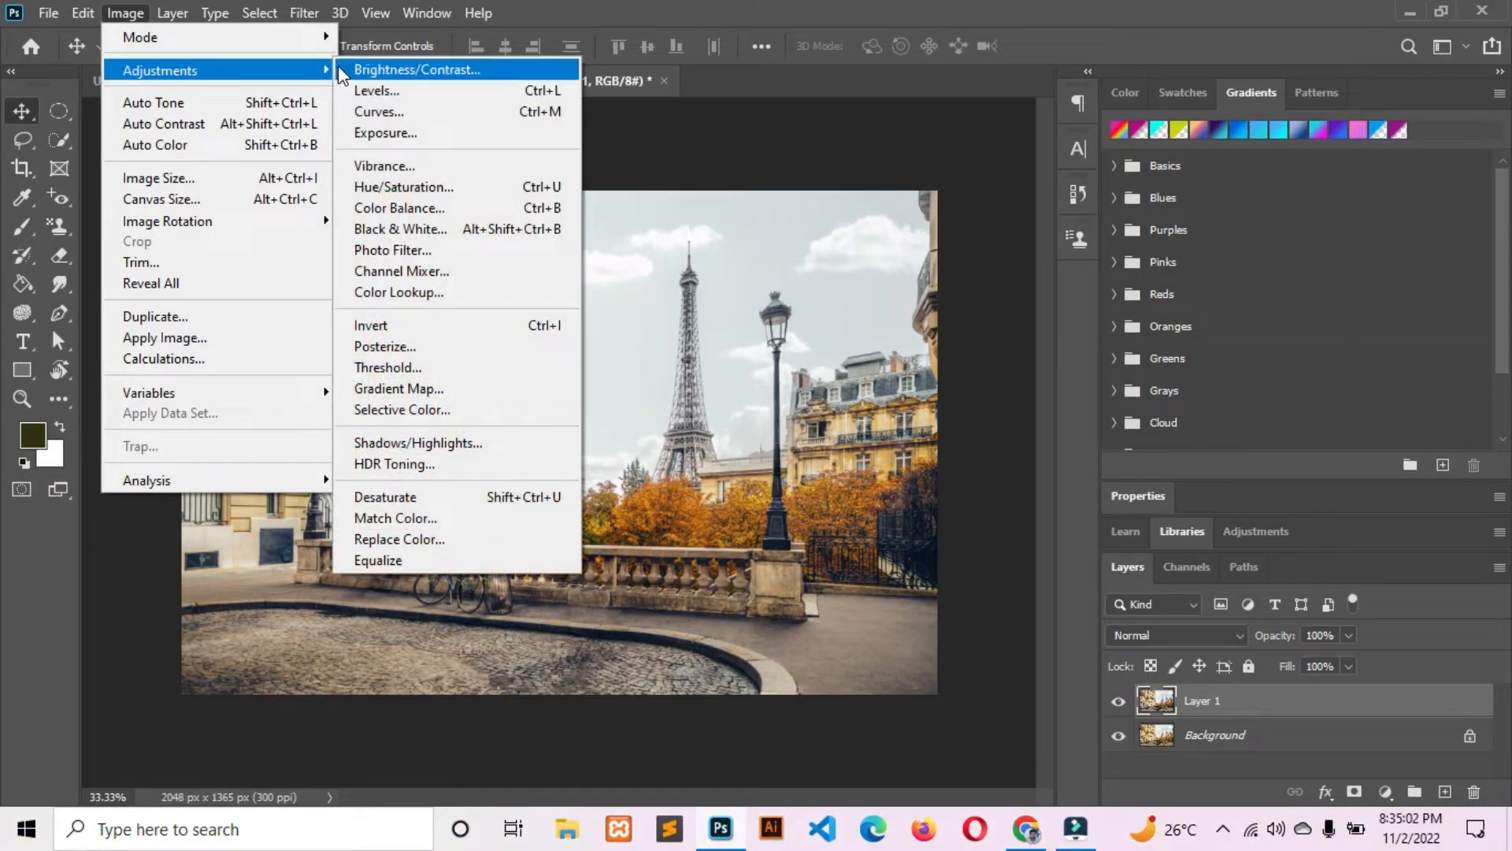
{"action": "left_click", "coordinate": [1231, 764]}
{"action": "left_click", "coordinate": [1223, 736]}
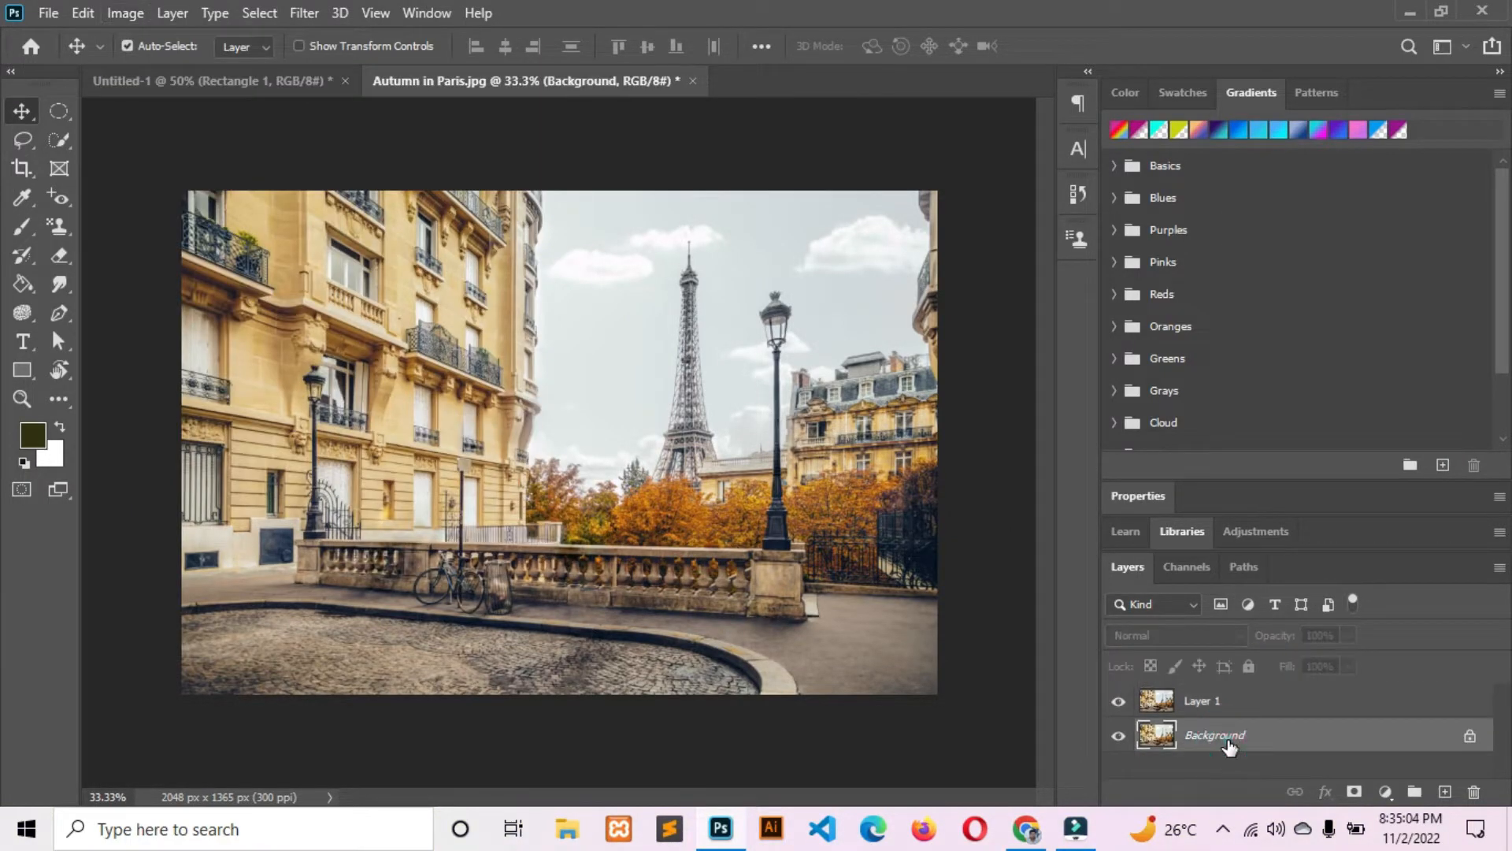
{"action": "key", "text": "ctrl+j"}
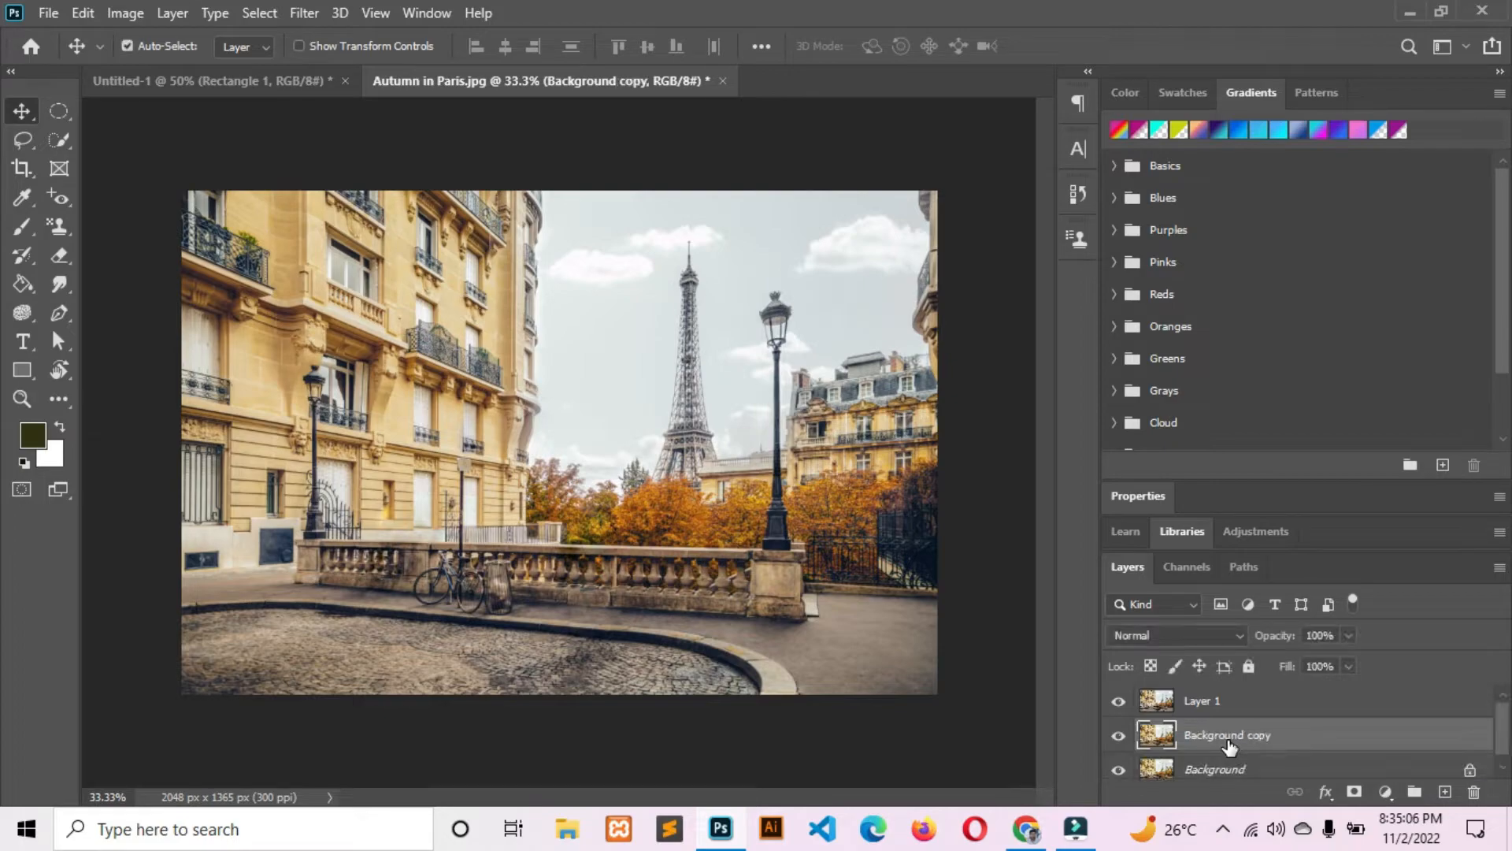
{"action": "left_click_drag", "start_coordinate": [1224, 694], "coordinate": [1223, 750]}
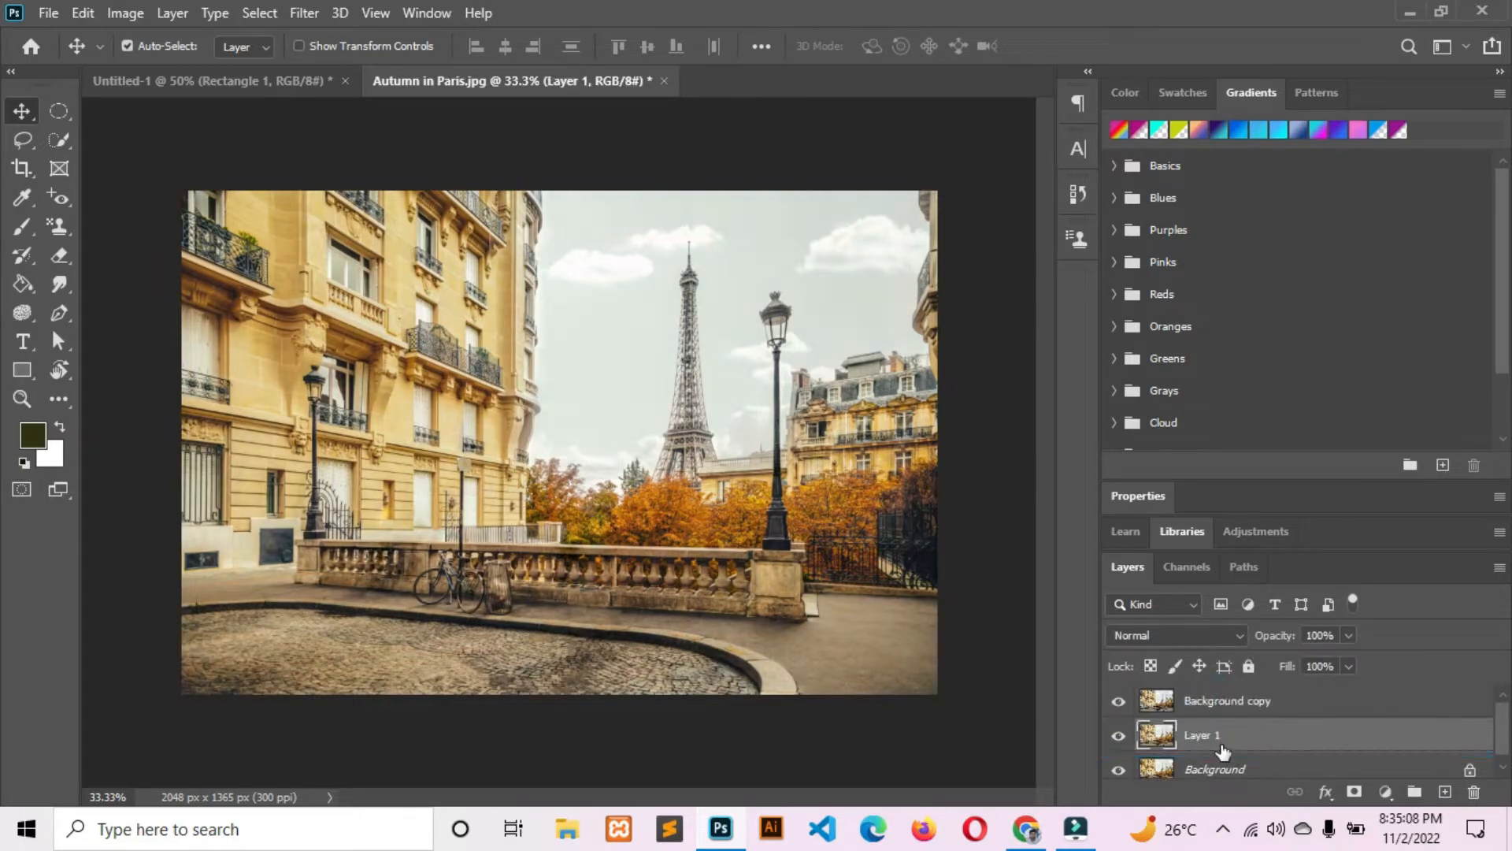
{"action": "left_click", "coordinate": [1223, 703]}
{"action": "left_click", "coordinate": [1118, 735]}
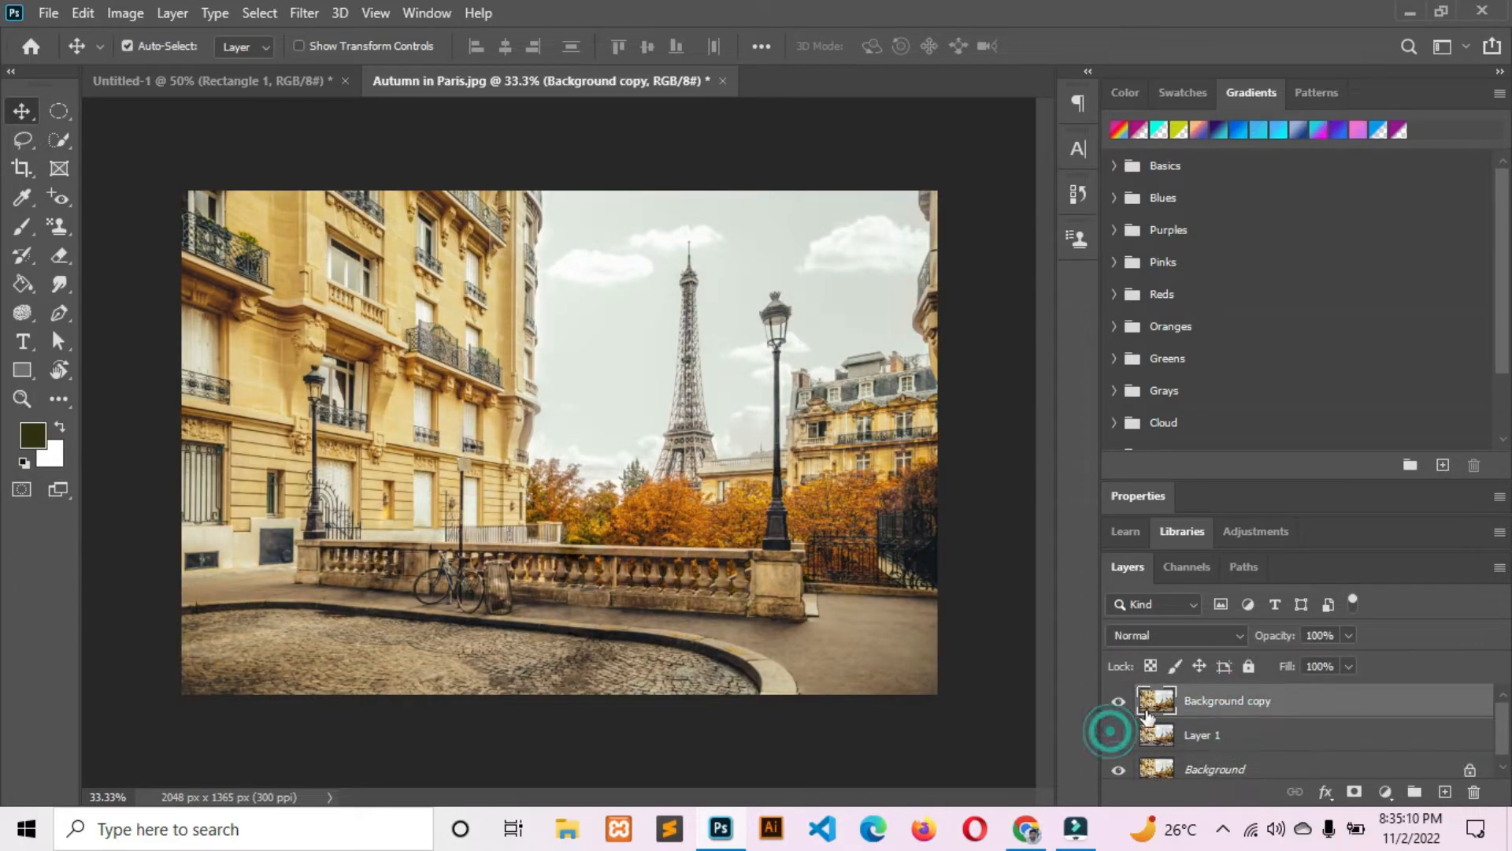
Apply a Brightness/Contrast adjustment to Background copy with brightness 5 and increased contrast
{"action": "left_click", "coordinate": [126, 12]}
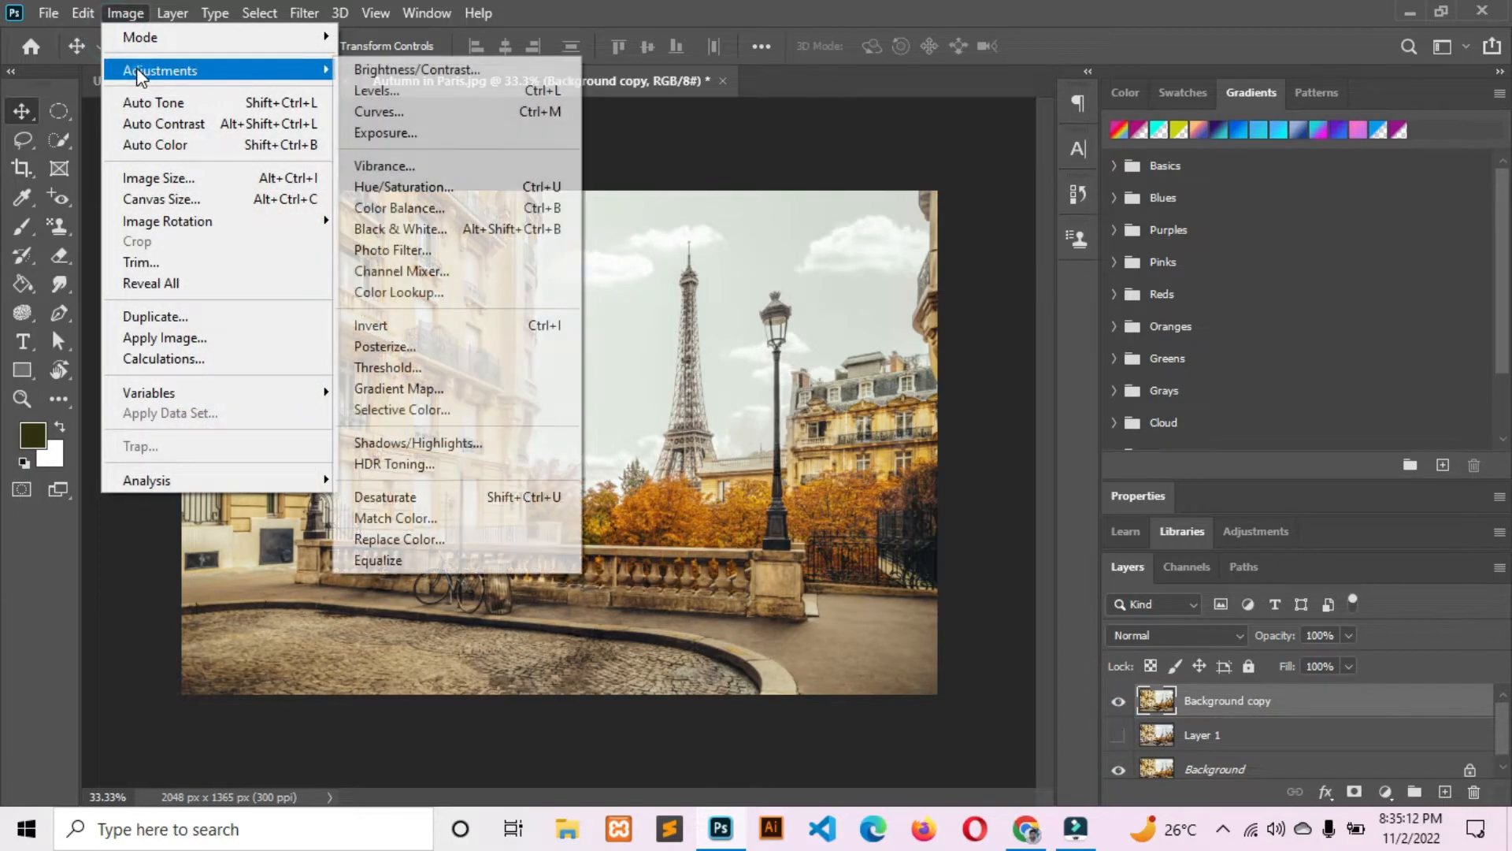
{"action": "mouse_move", "coordinate": [83, 14]}
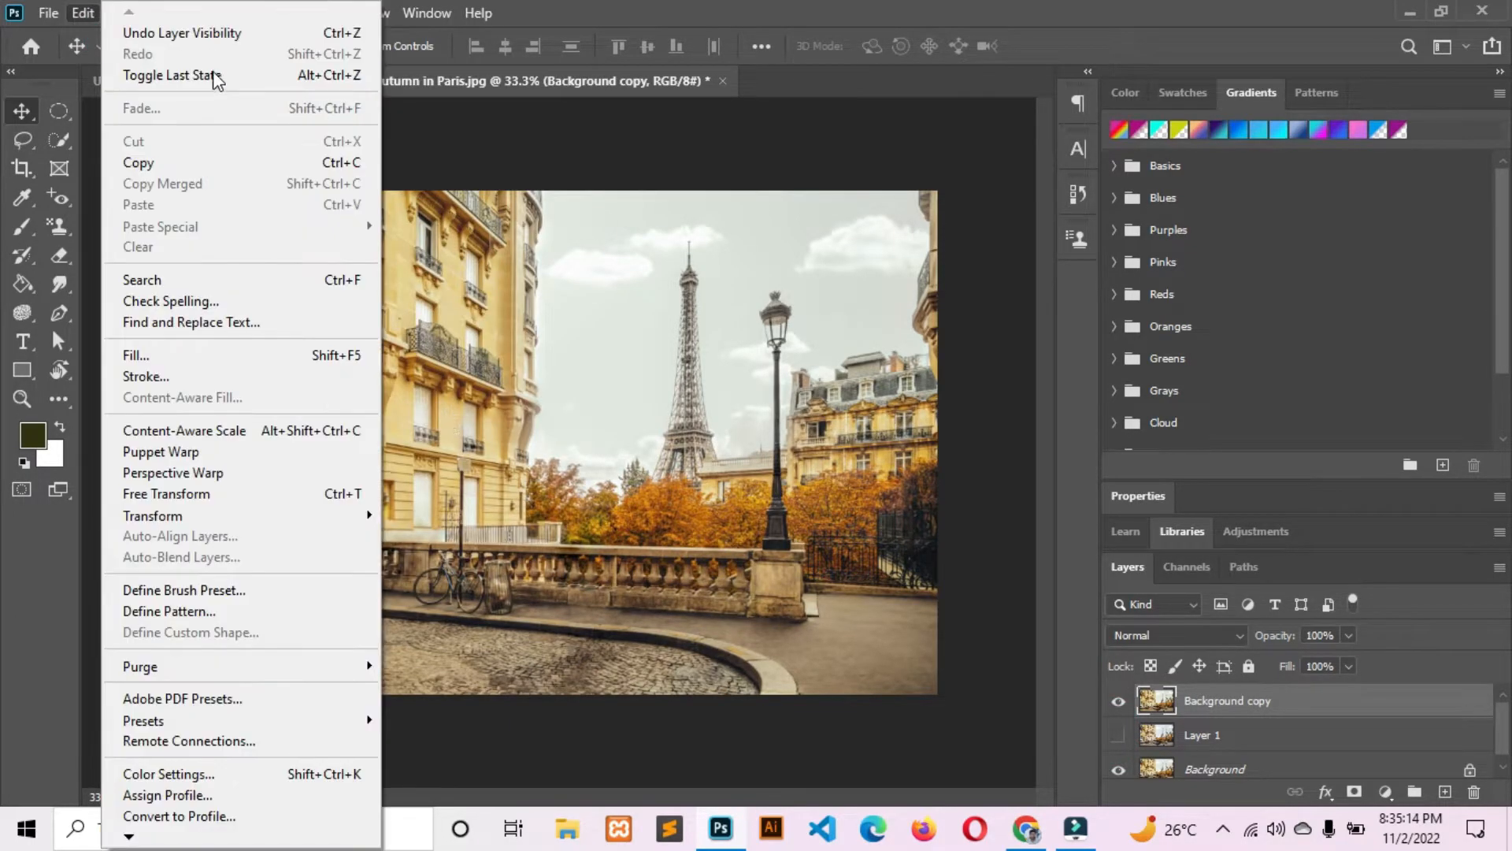
{"action": "left_click", "coordinate": [31, 523]}
{"action": "left_click", "coordinate": [125, 13]}
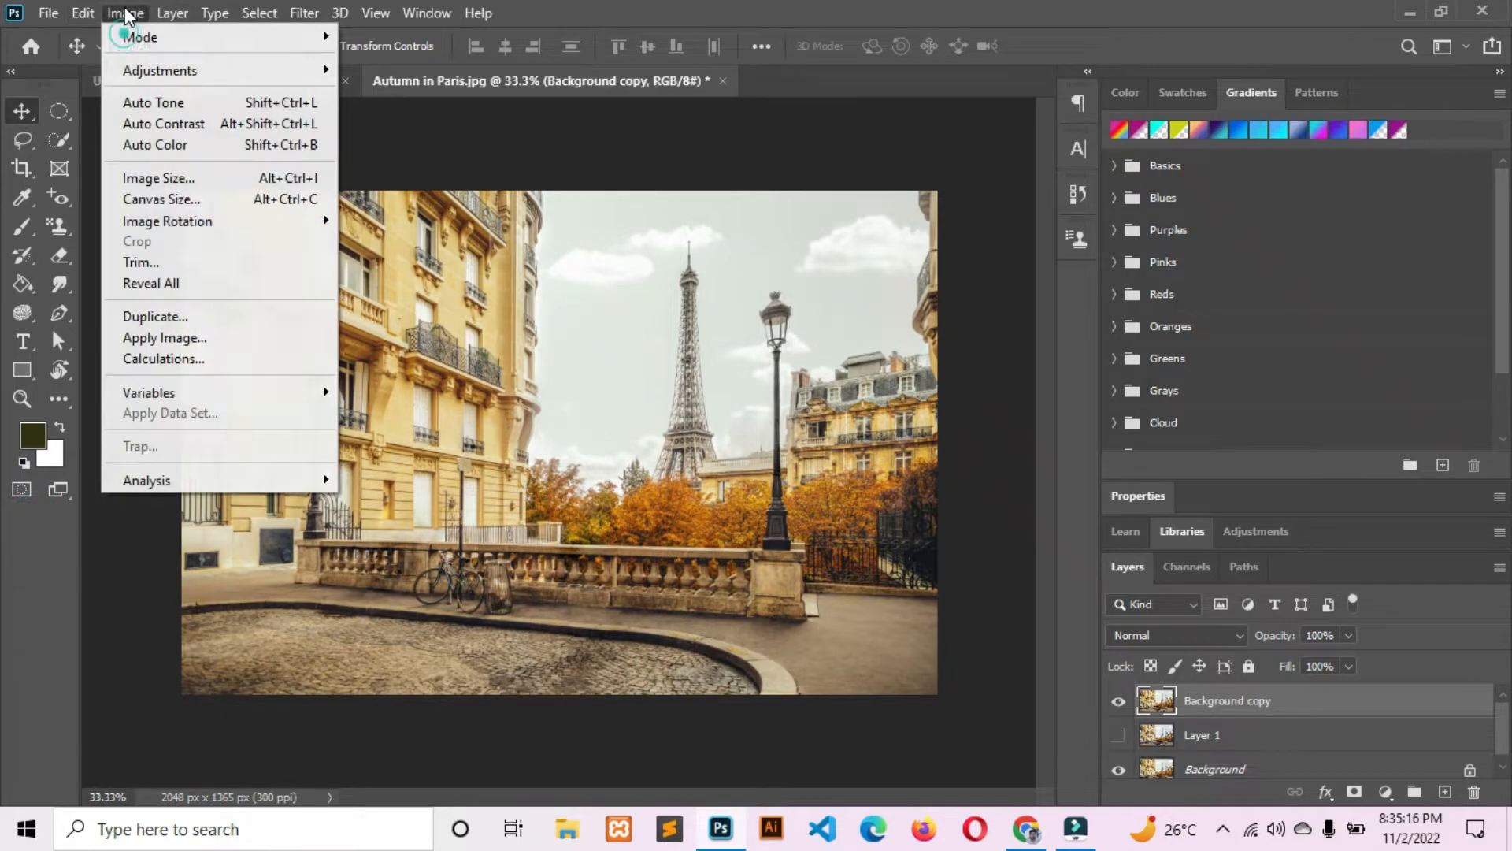
{"action": "mouse_move", "coordinate": [167, 75]}
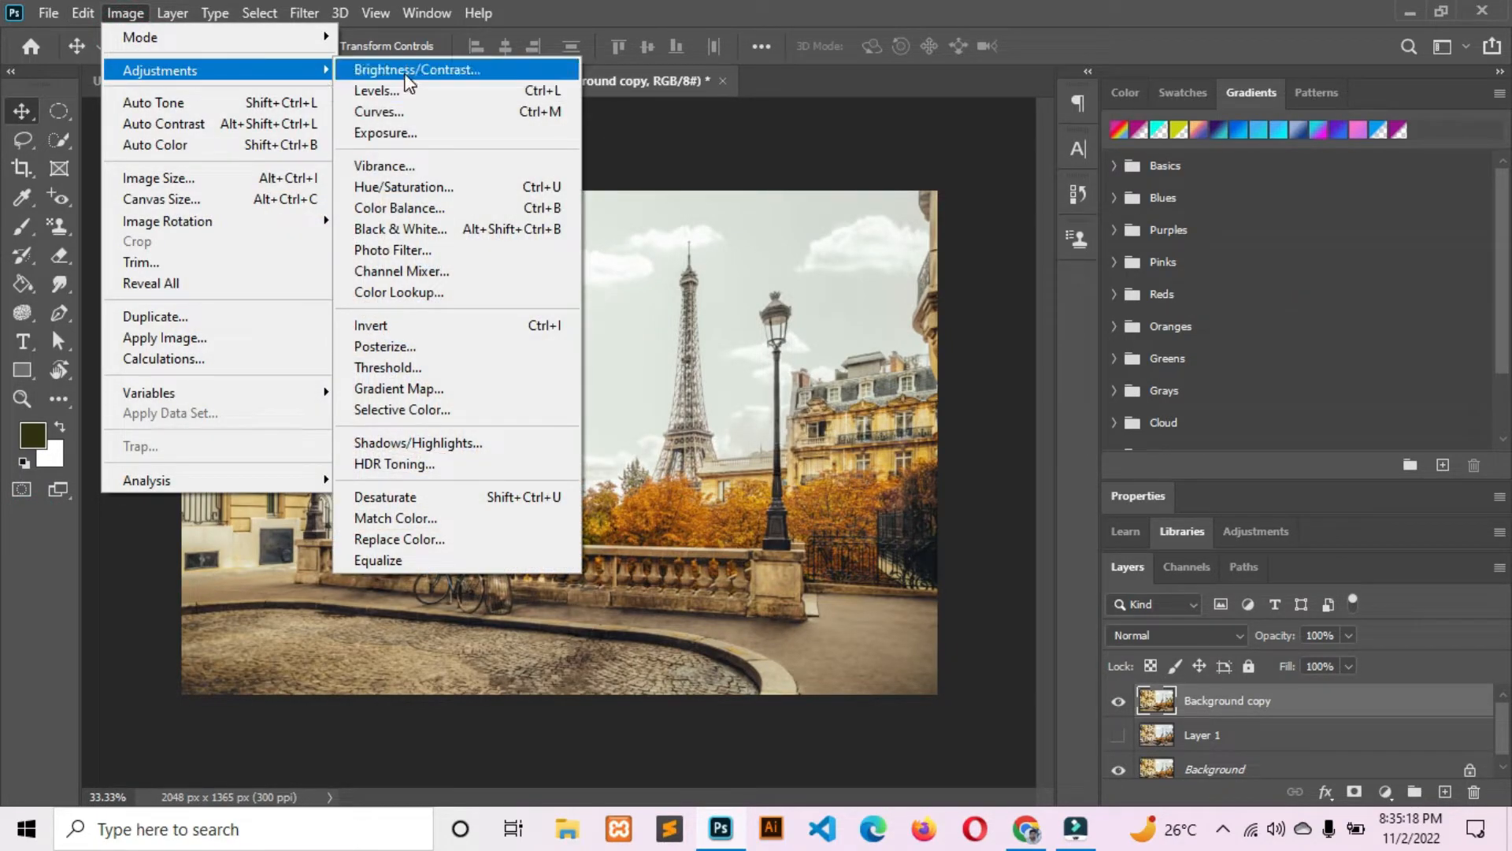
{"action": "left_click", "coordinate": [409, 71]}
{"action": "left_click_drag", "start_coordinate": [1116, 399], "coordinate": [1147, 451]}
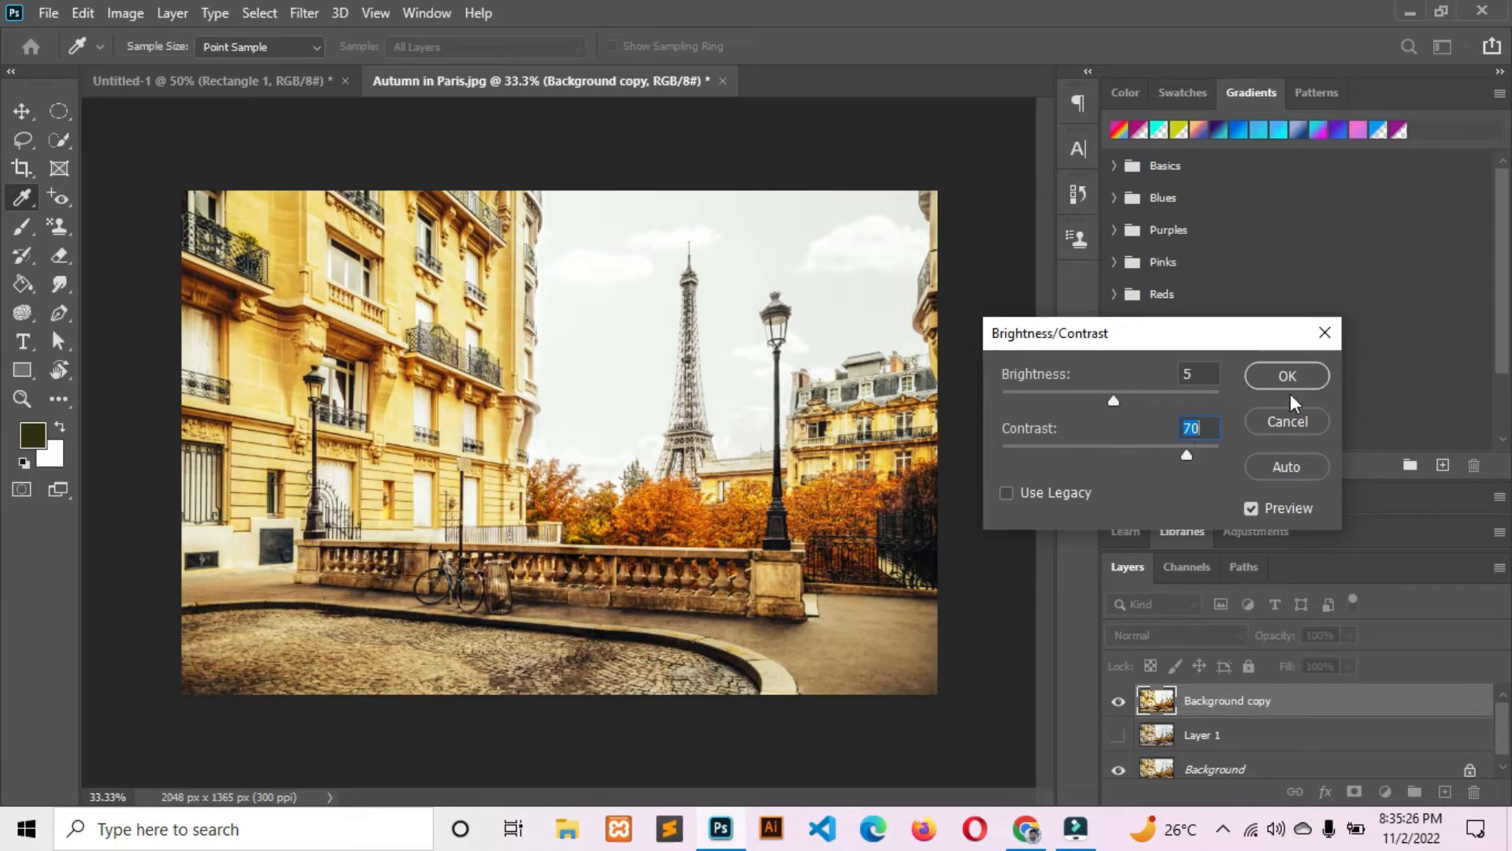
{"action": "left_click_drag", "start_coordinate": [1203, 458], "coordinate": [1156, 458]}
{"action": "key", "text": "v"}
{"action": "left_click", "coordinate": [1267, 376]}
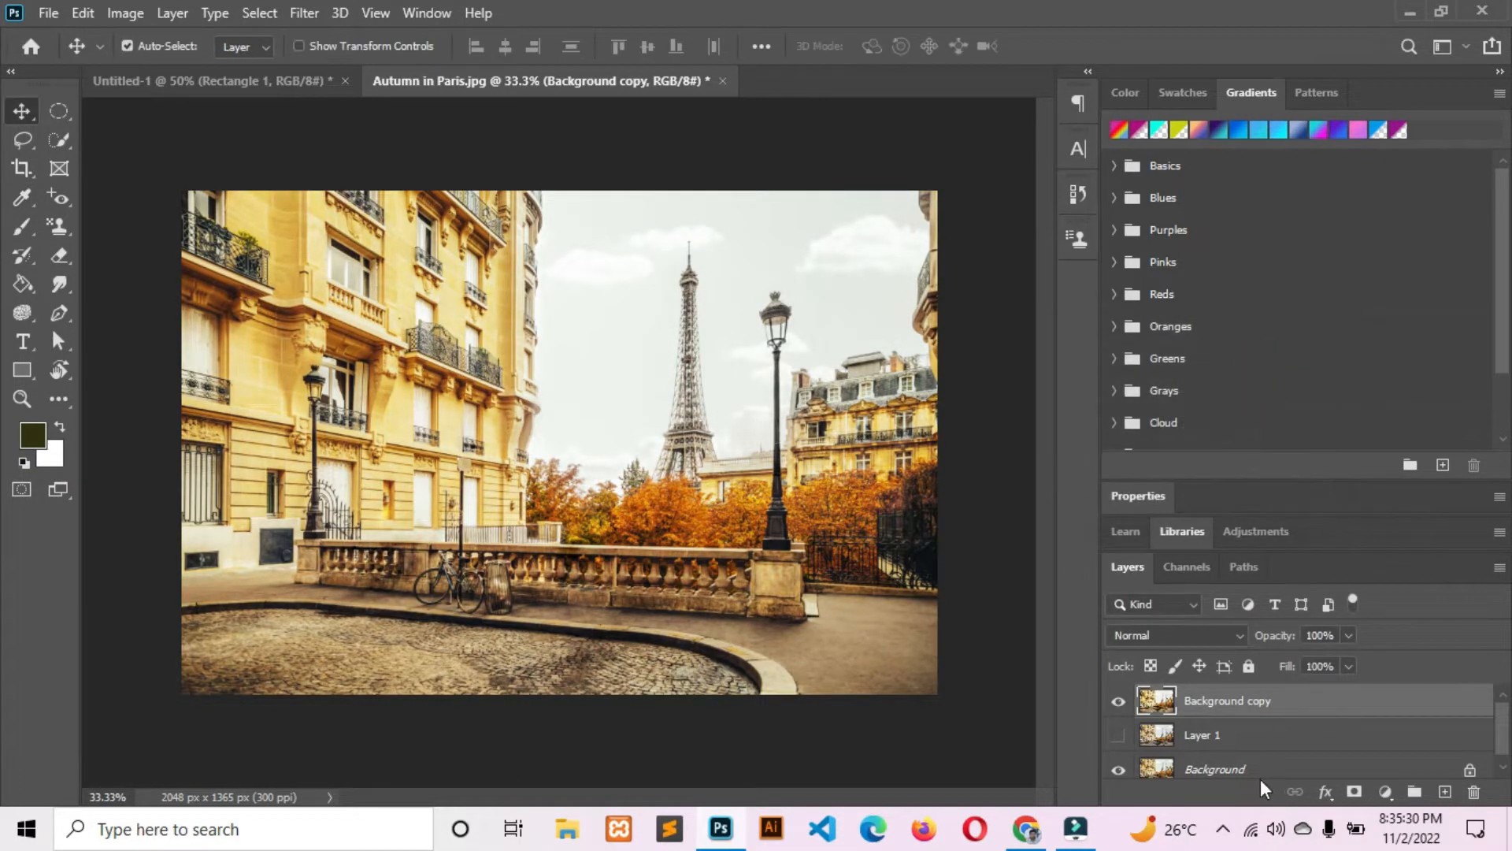
{"action": "left_click", "coordinate": [115, 14]}
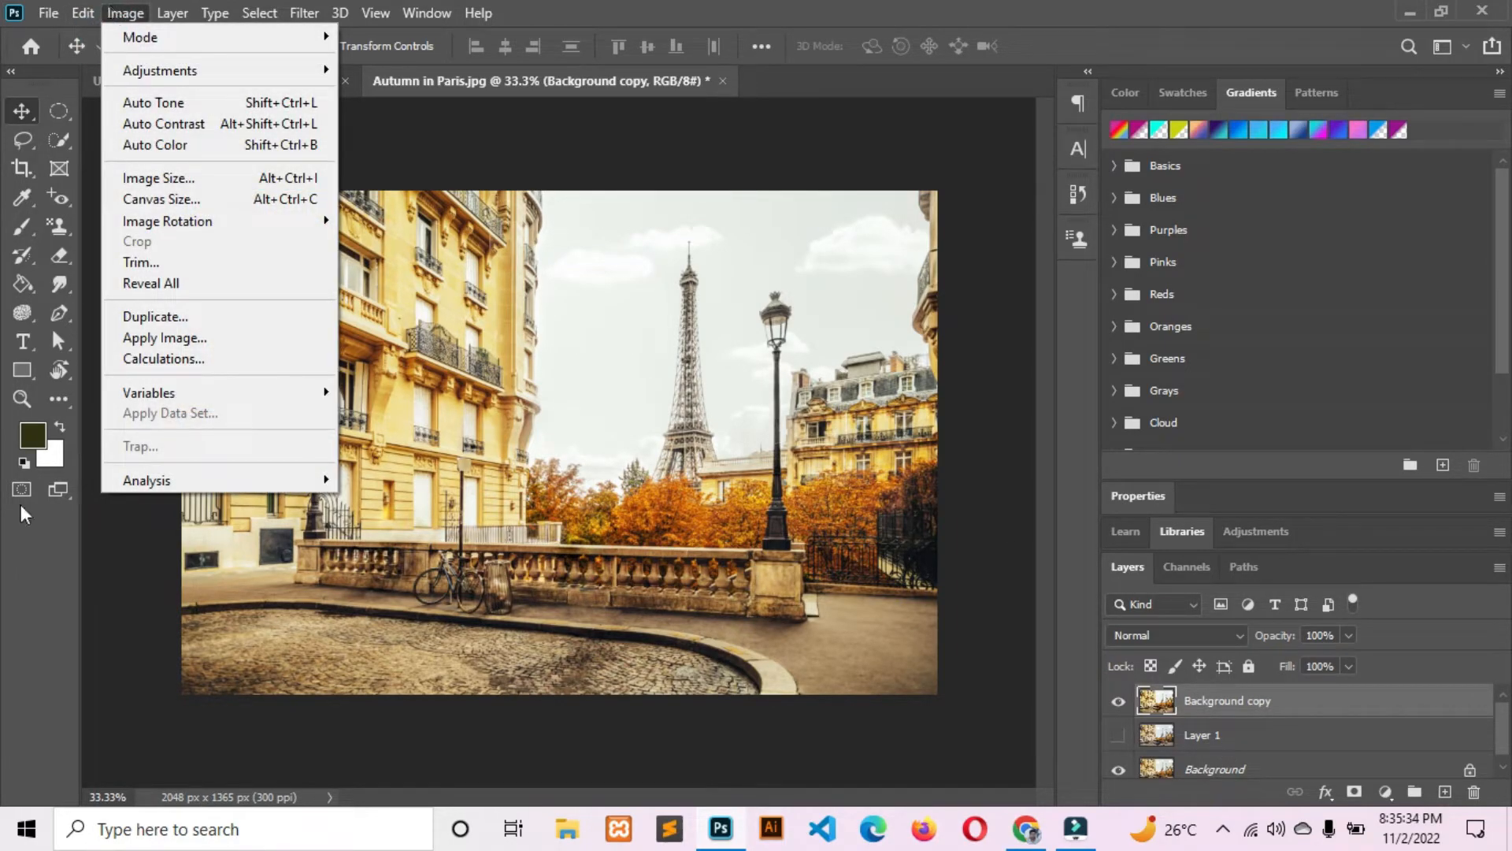
{"action": "left_click", "coordinate": [31, 577]}
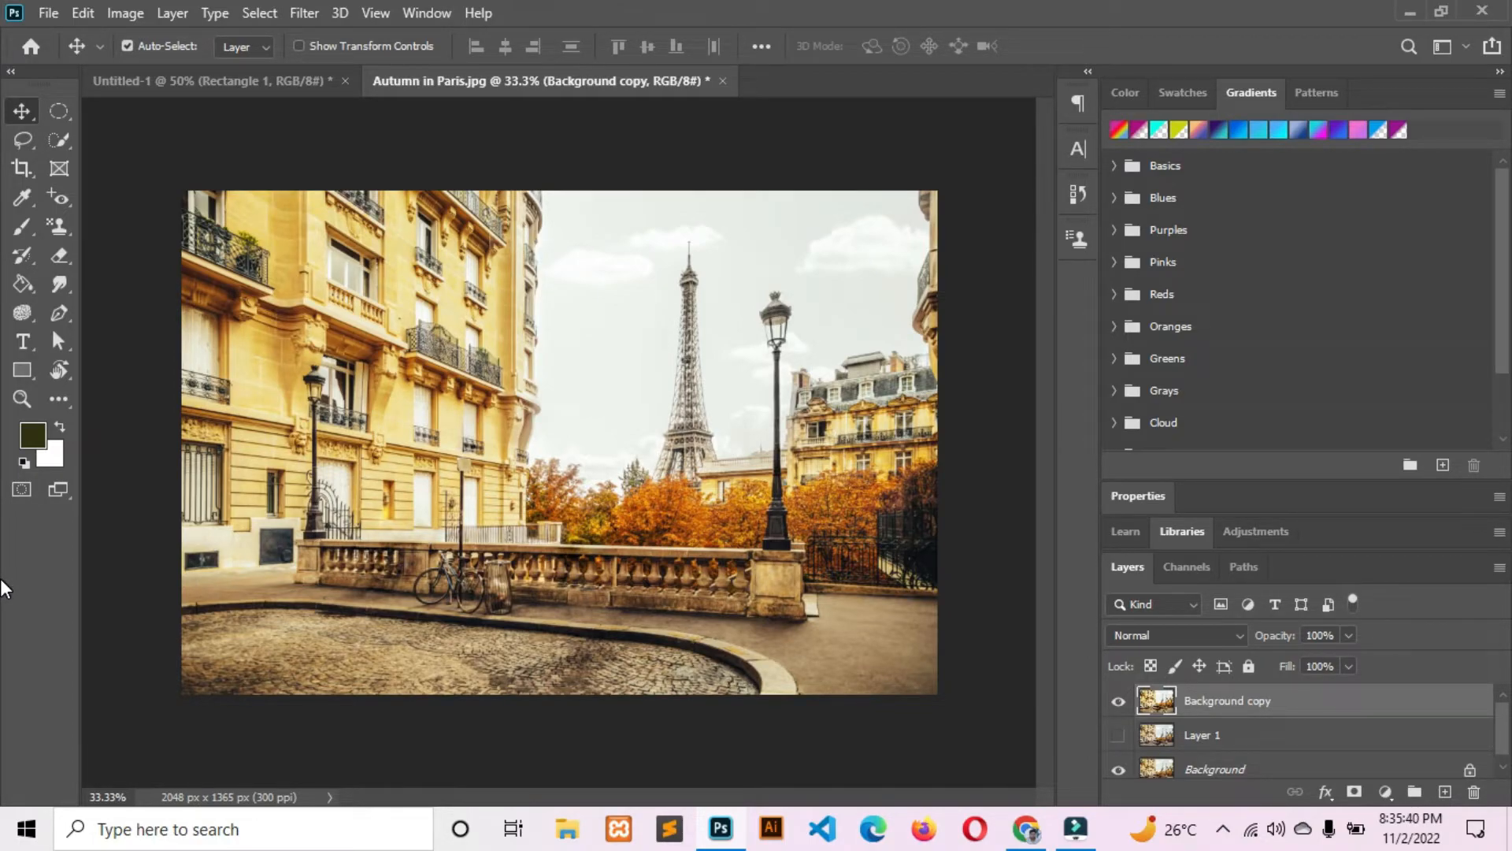
{"action": "left_click", "coordinate": [124, 13]}
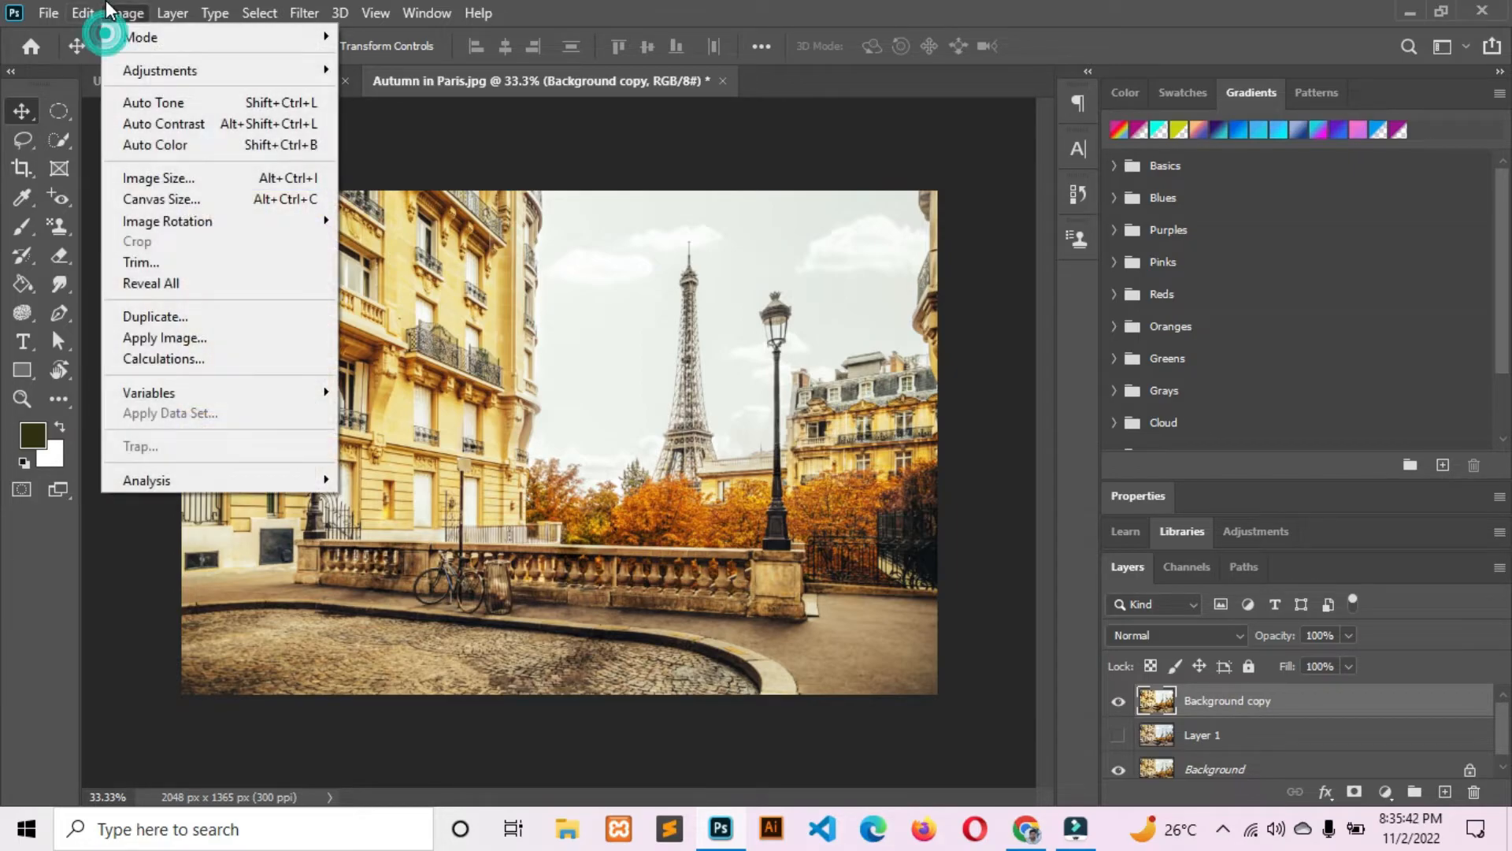
{"action": "mouse_move", "coordinate": [265, 79]}
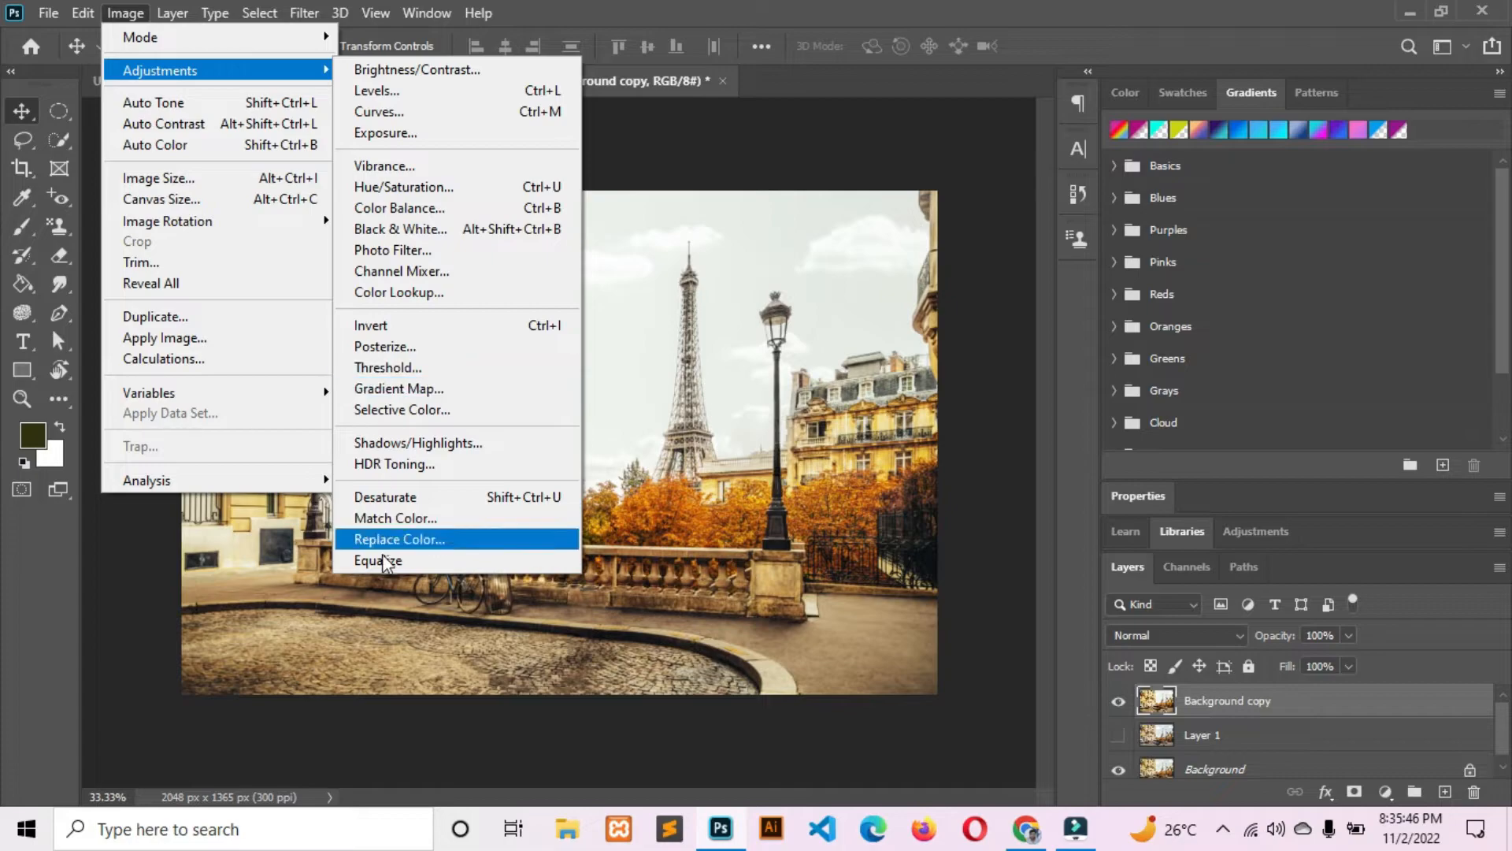
{"action": "left_click", "coordinate": [22, 645]}
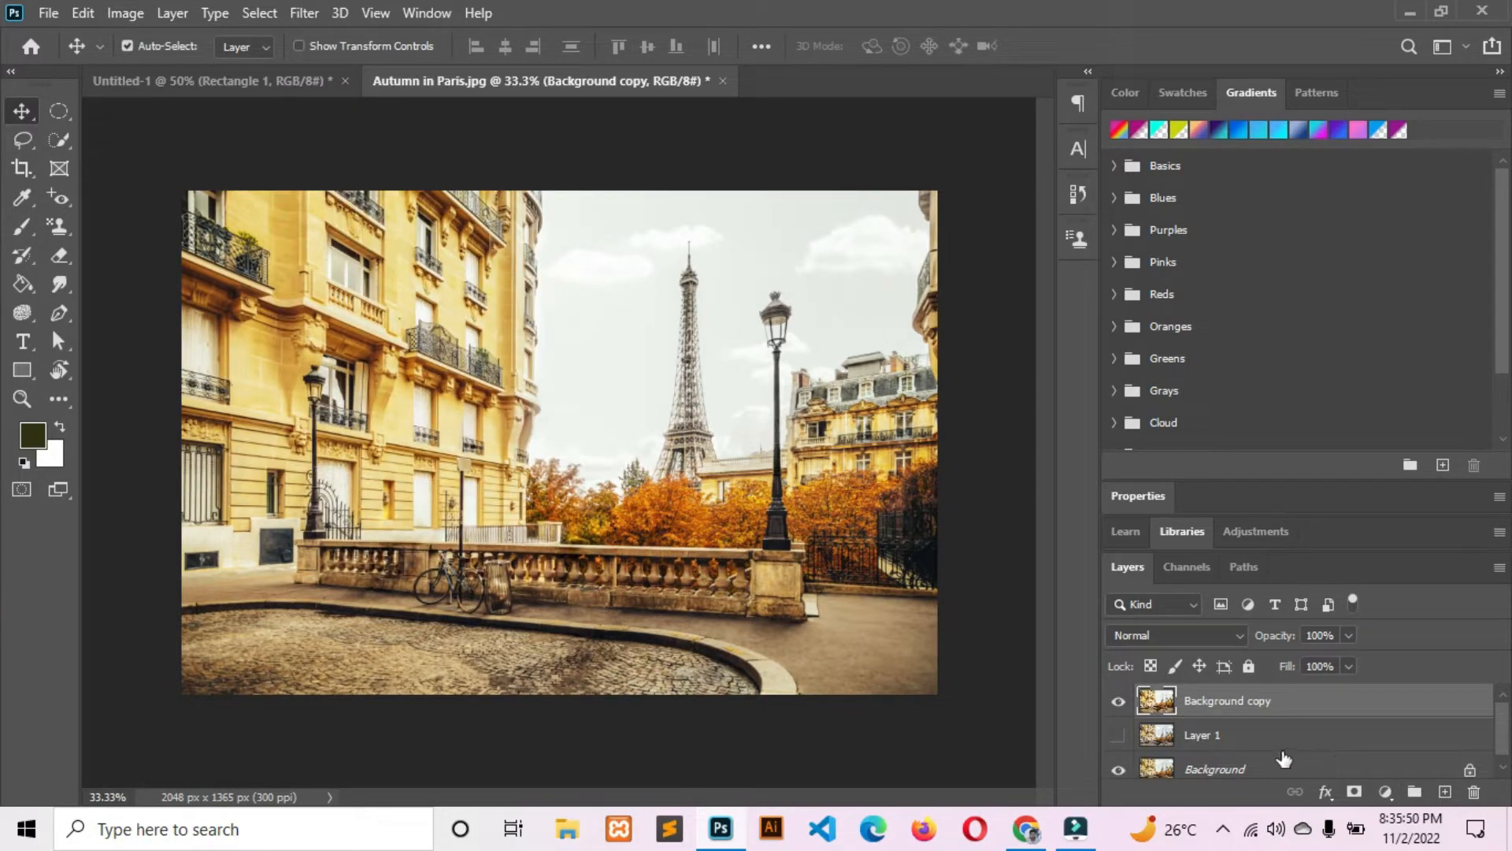
Duplicate the Background layer, move the duplicate to the top of the layer stack and hide Background copy
{"action": "scroll", "coordinate": [1260, 760], "scroll_direction": "down", "scroll_amount": 1}
{"action": "left_click", "coordinate": [1241, 759]}
{"action": "key", "text": "ctrl+j"}
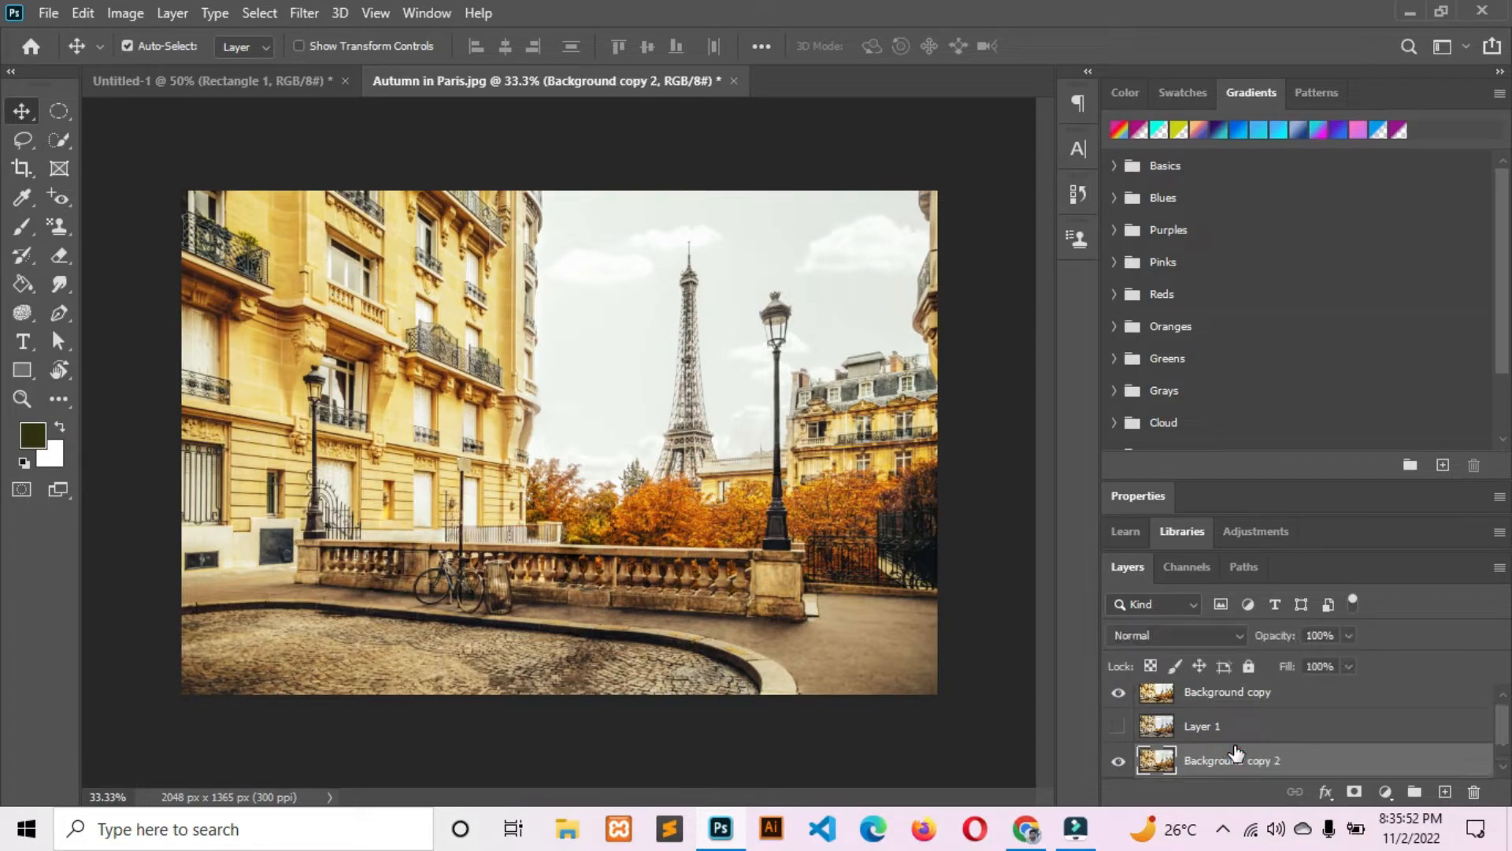
{"action": "left_click_drag", "start_coordinate": [1285, 758], "coordinate": [1256, 701]}
{"action": "left_click", "coordinate": [1119, 735]}
Open the Camera Raw Filter for Background copy 2 and place a color sampler on the building facade in the preview
{"action": "left_click", "coordinate": [305, 16]}
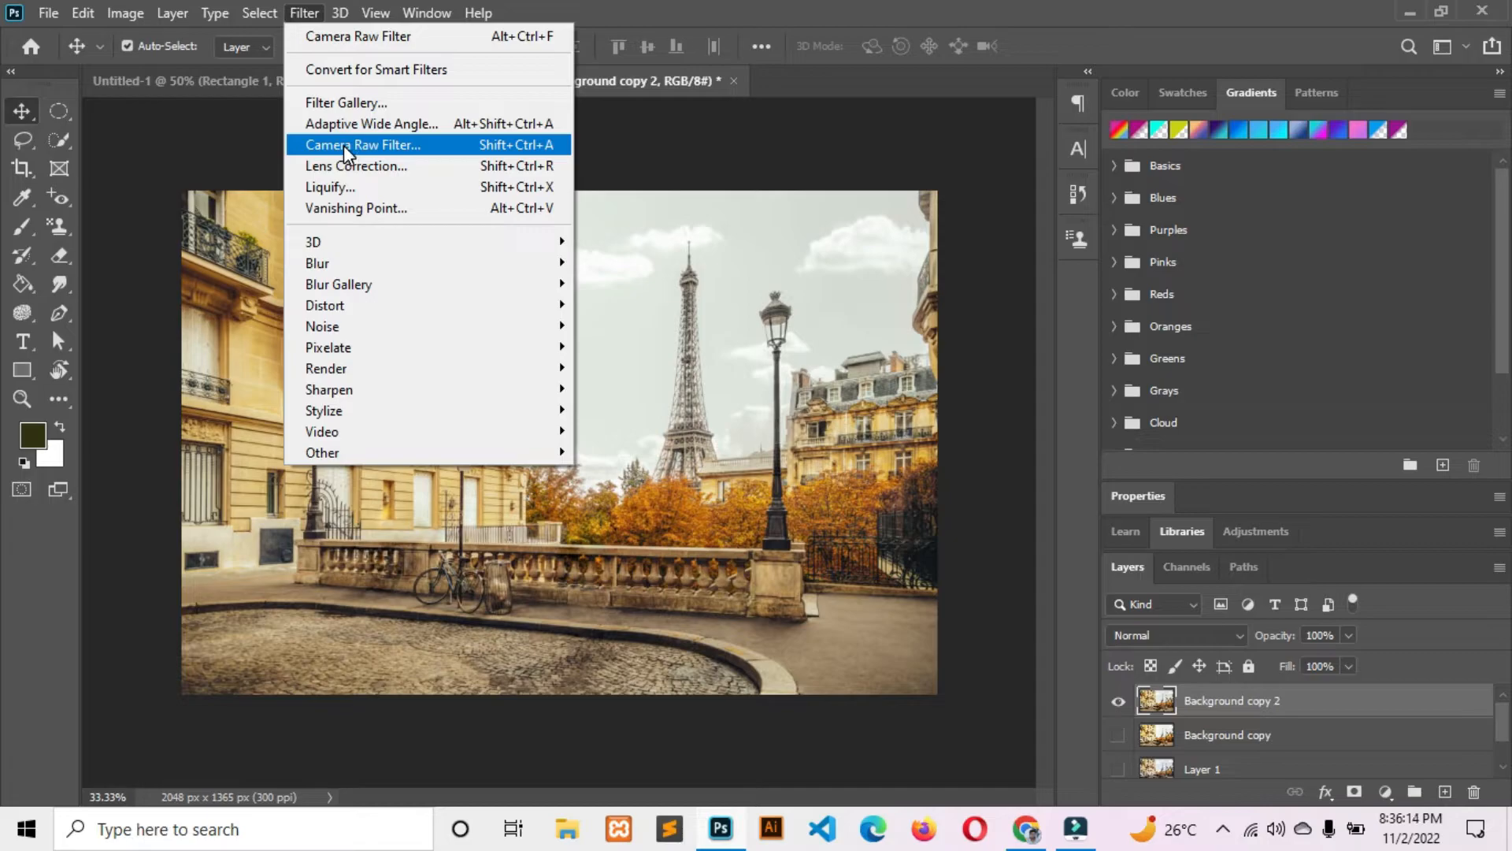
{"action": "left_click", "coordinate": [376, 145]}
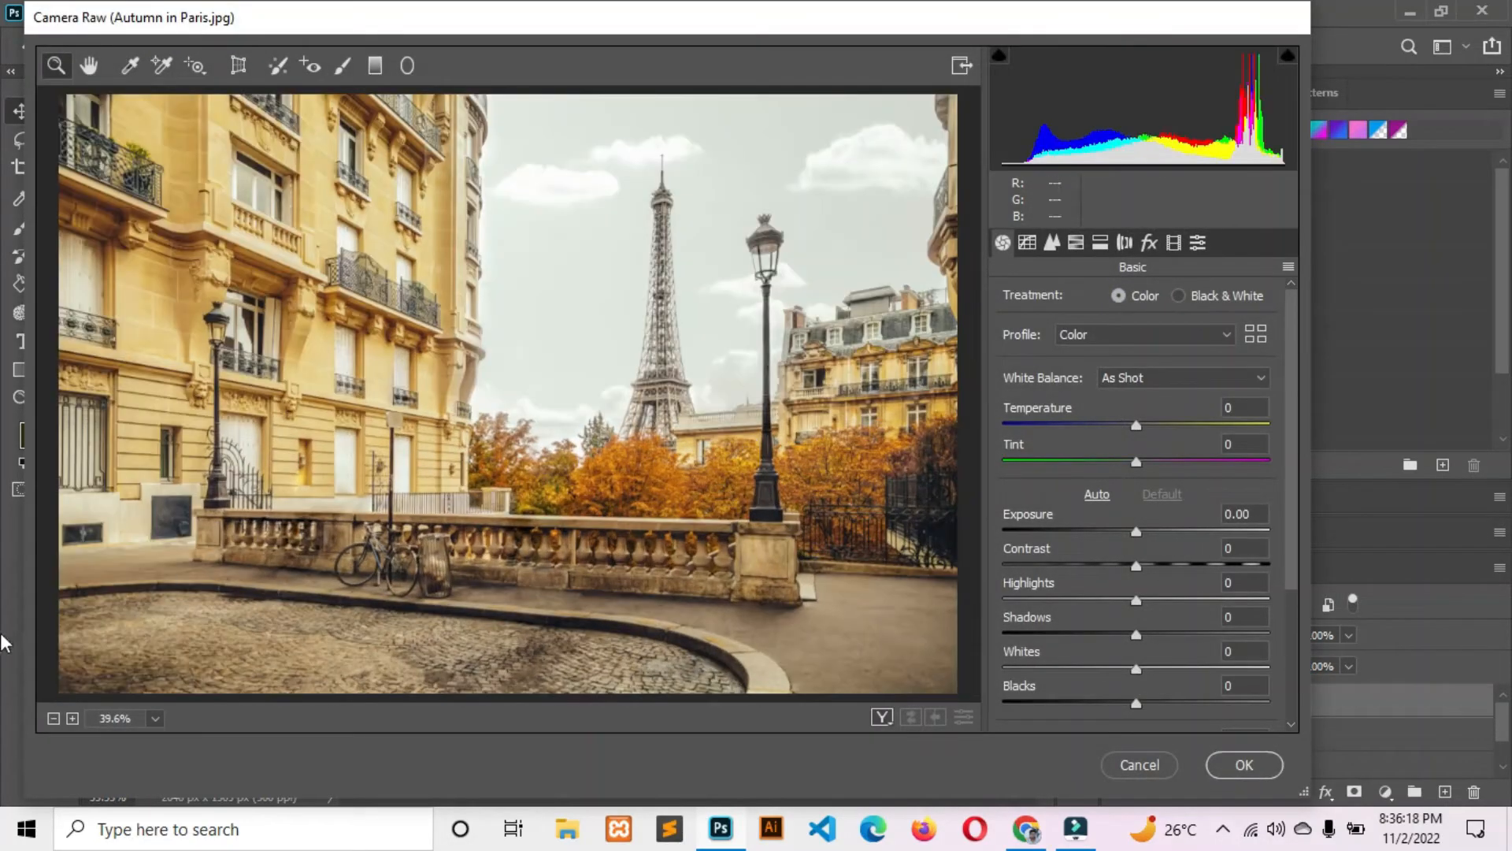
{"action": "left_click", "coordinate": [52, 719]}
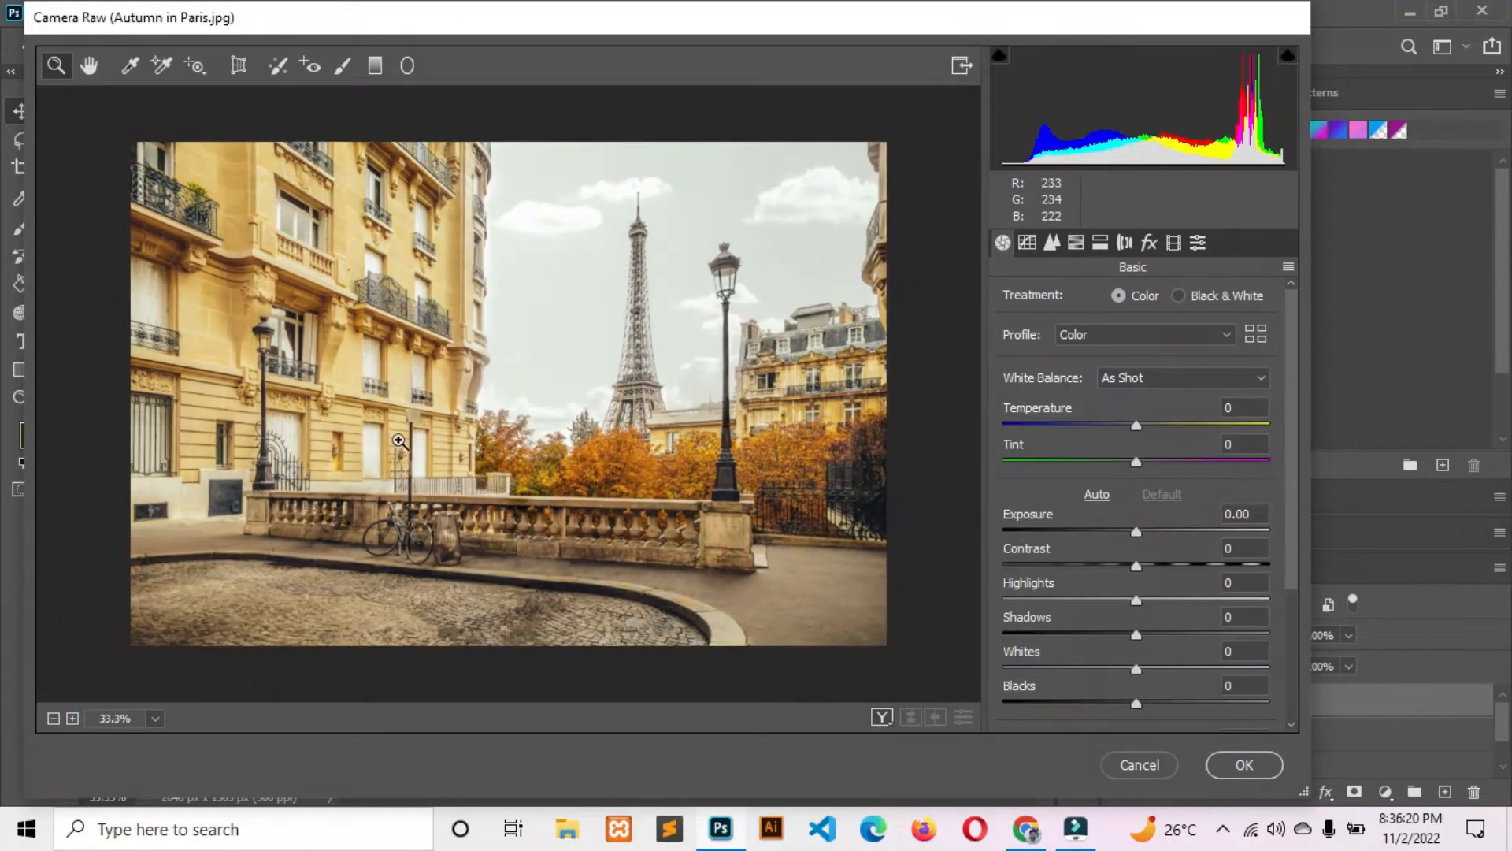
{"action": "left_click", "coordinate": [129, 67]}
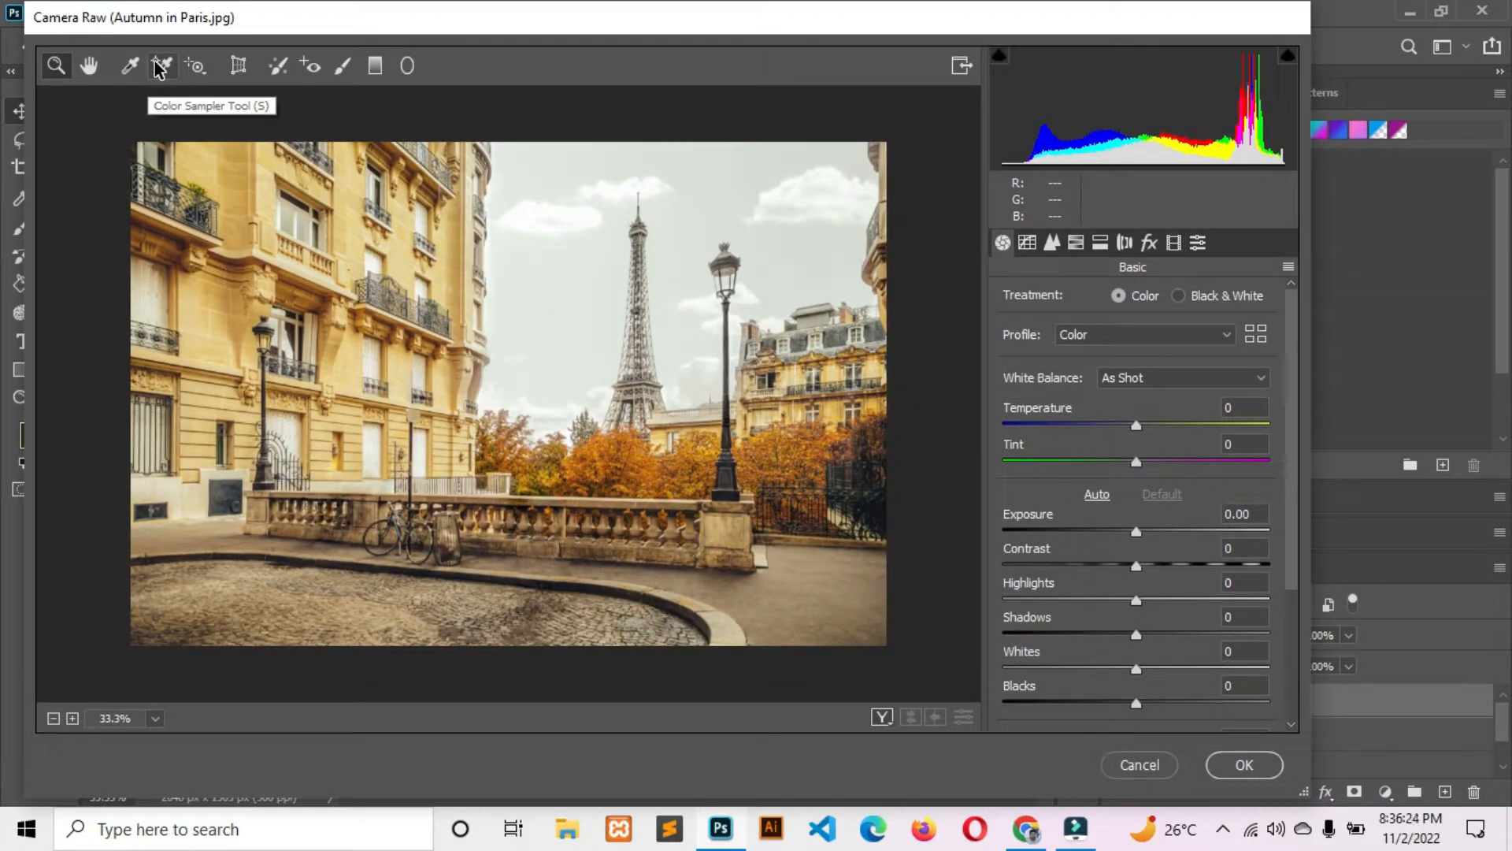
{"action": "left_click", "coordinate": [157, 66]}
{"action": "left_click", "coordinate": [262, 189]}
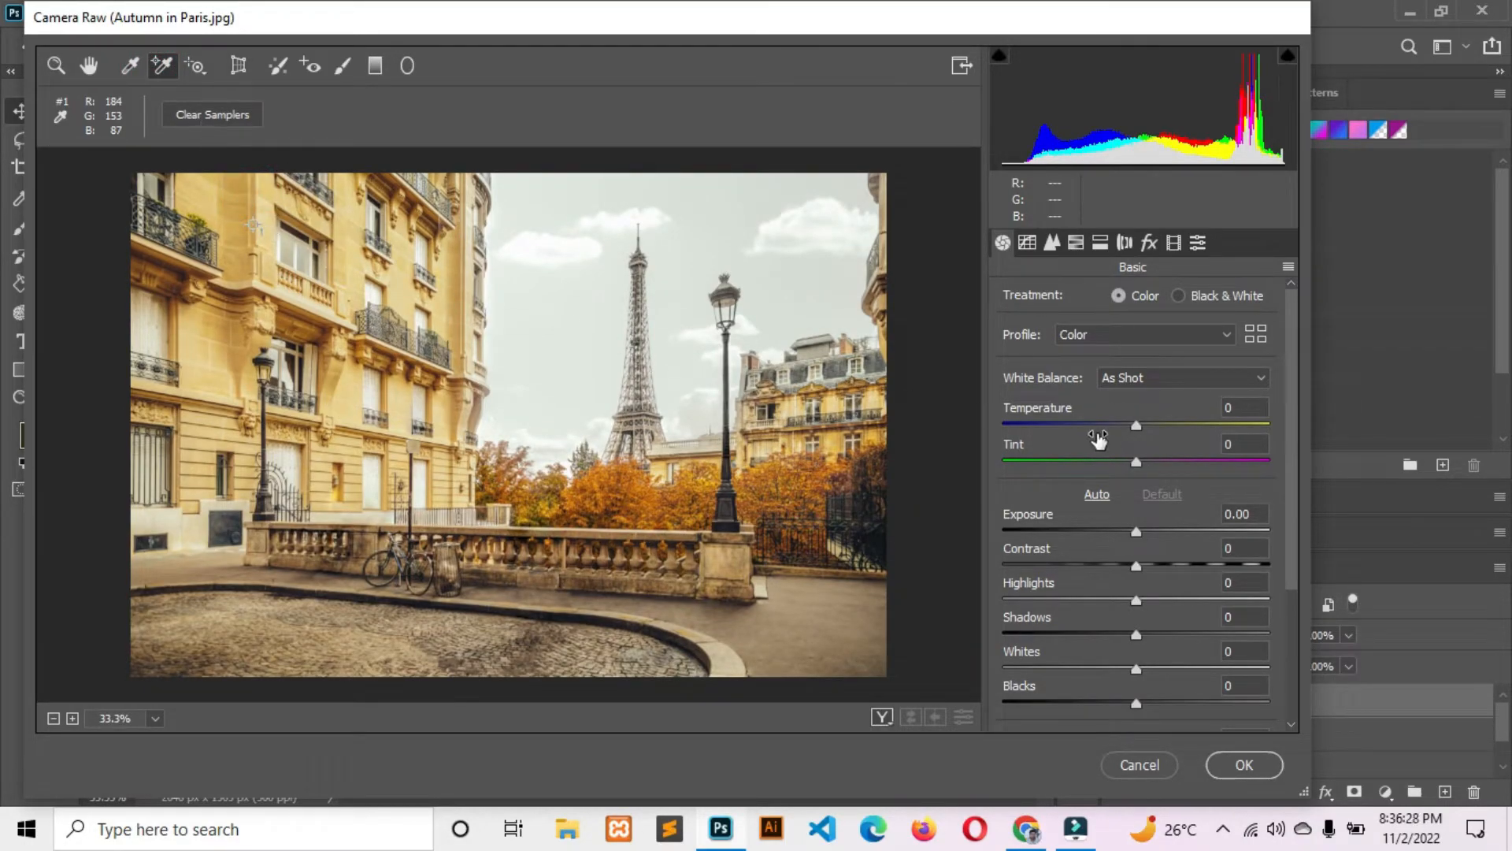
Set Camera Raw's exposure to +0.25, contrast +50, highlights +28, shadows -58, whites +48 and blacks -32
{"action": "left_click_drag", "start_coordinate": [1135, 429], "coordinate": [1143, 462]}
{"action": "left_click_drag", "start_coordinate": [1138, 532], "coordinate": [1174, 545]}
{"action": "scroll", "coordinate": [1203, 566], "scroll_direction": "down", "scroll_amount": 1}
{"action": "left_click_drag", "start_coordinate": [1135, 615], "coordinate": [1059, 582]}
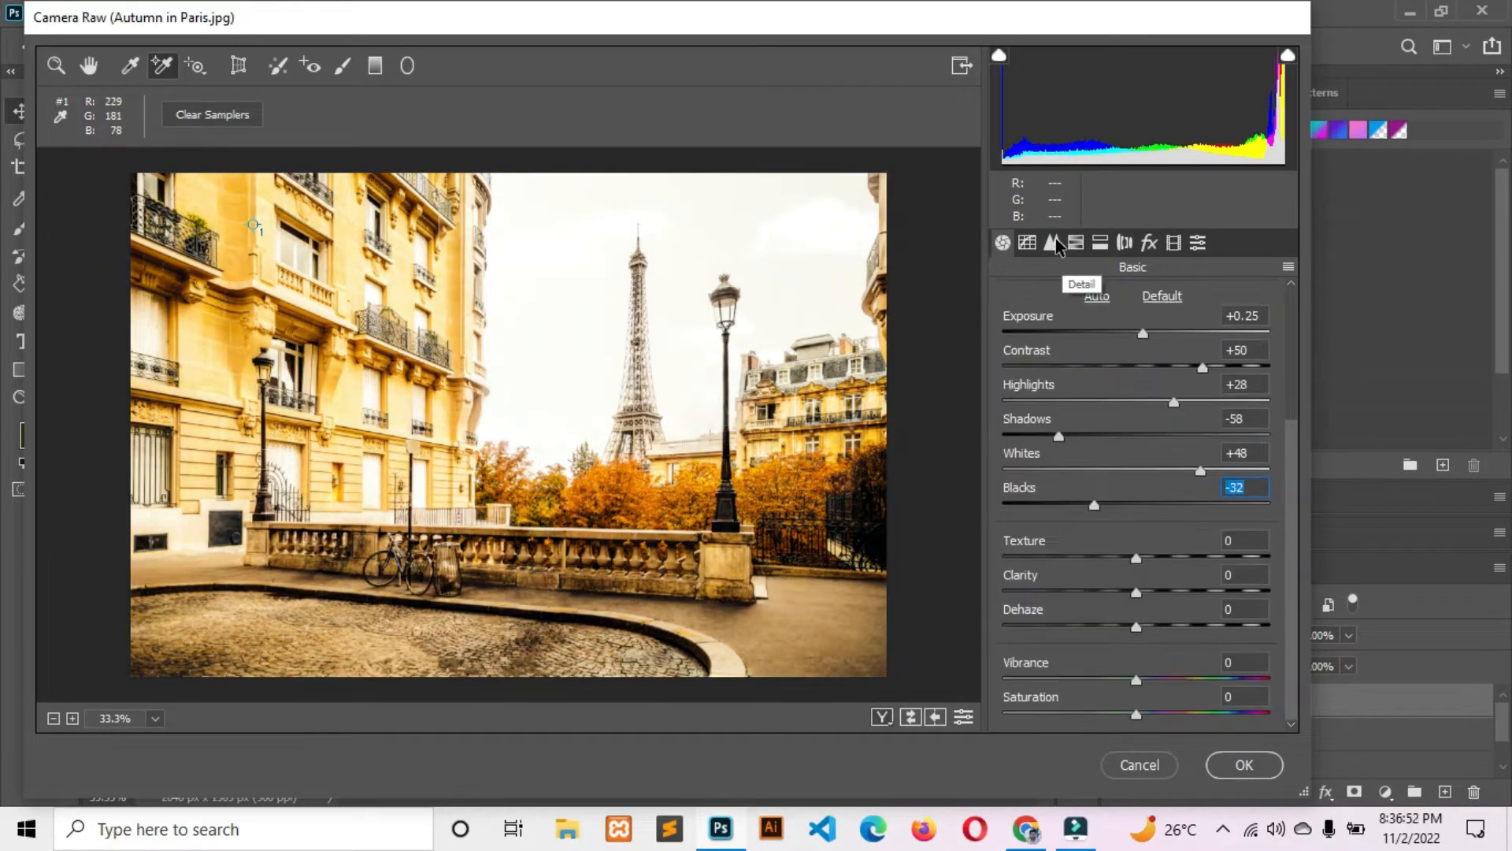
Set the HSL luminance of Reds to +56, Oranges to -19 and Yellows to -53, and apply the Camera Raw Filter
{"action": "left_click", "coordinate": [1026, 242]}
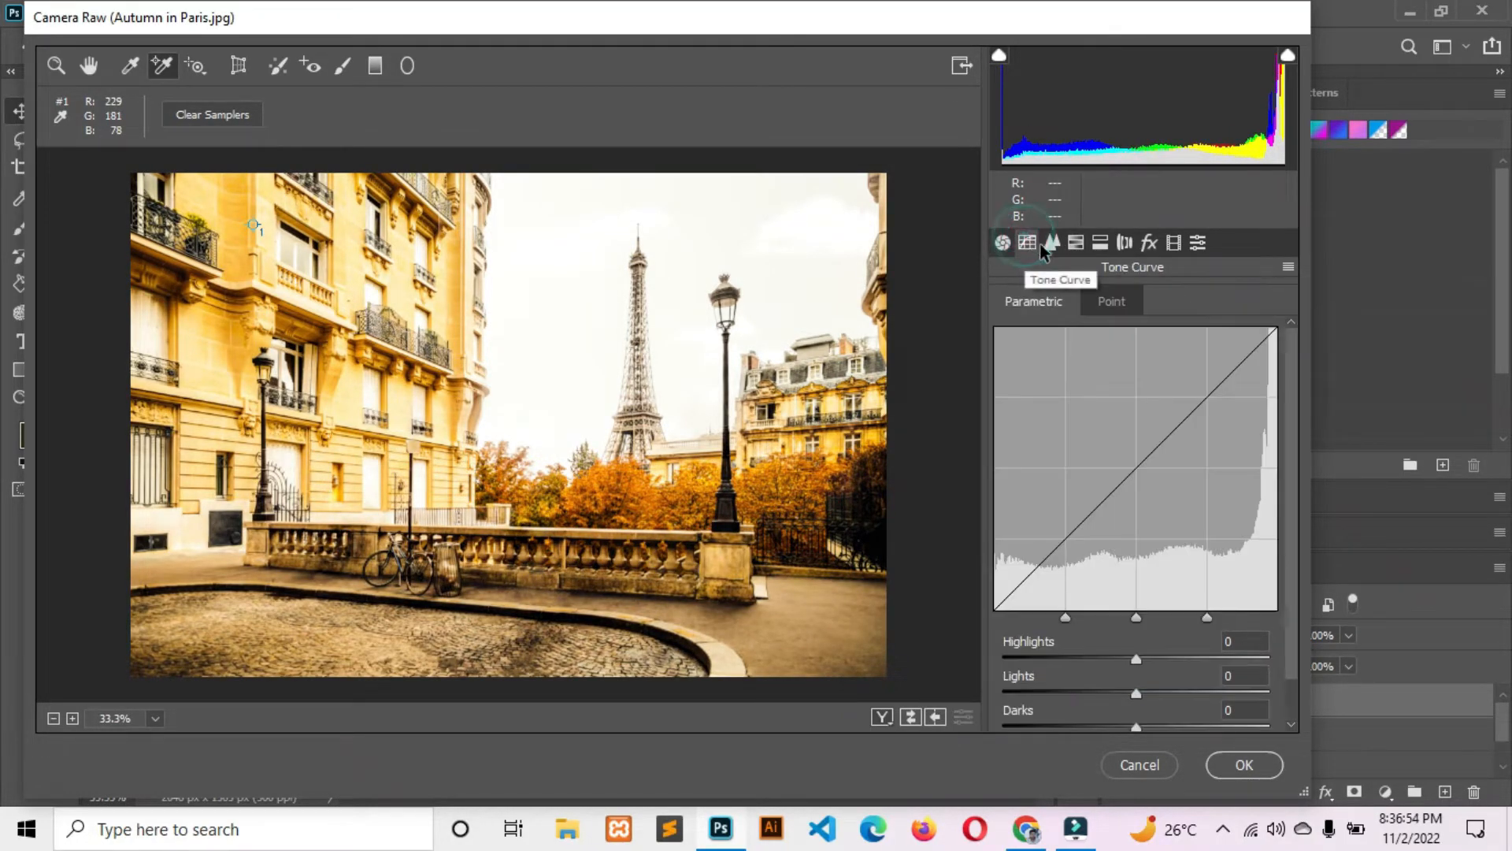
{"action": "left_click", "coordinate": [1052, 243]}
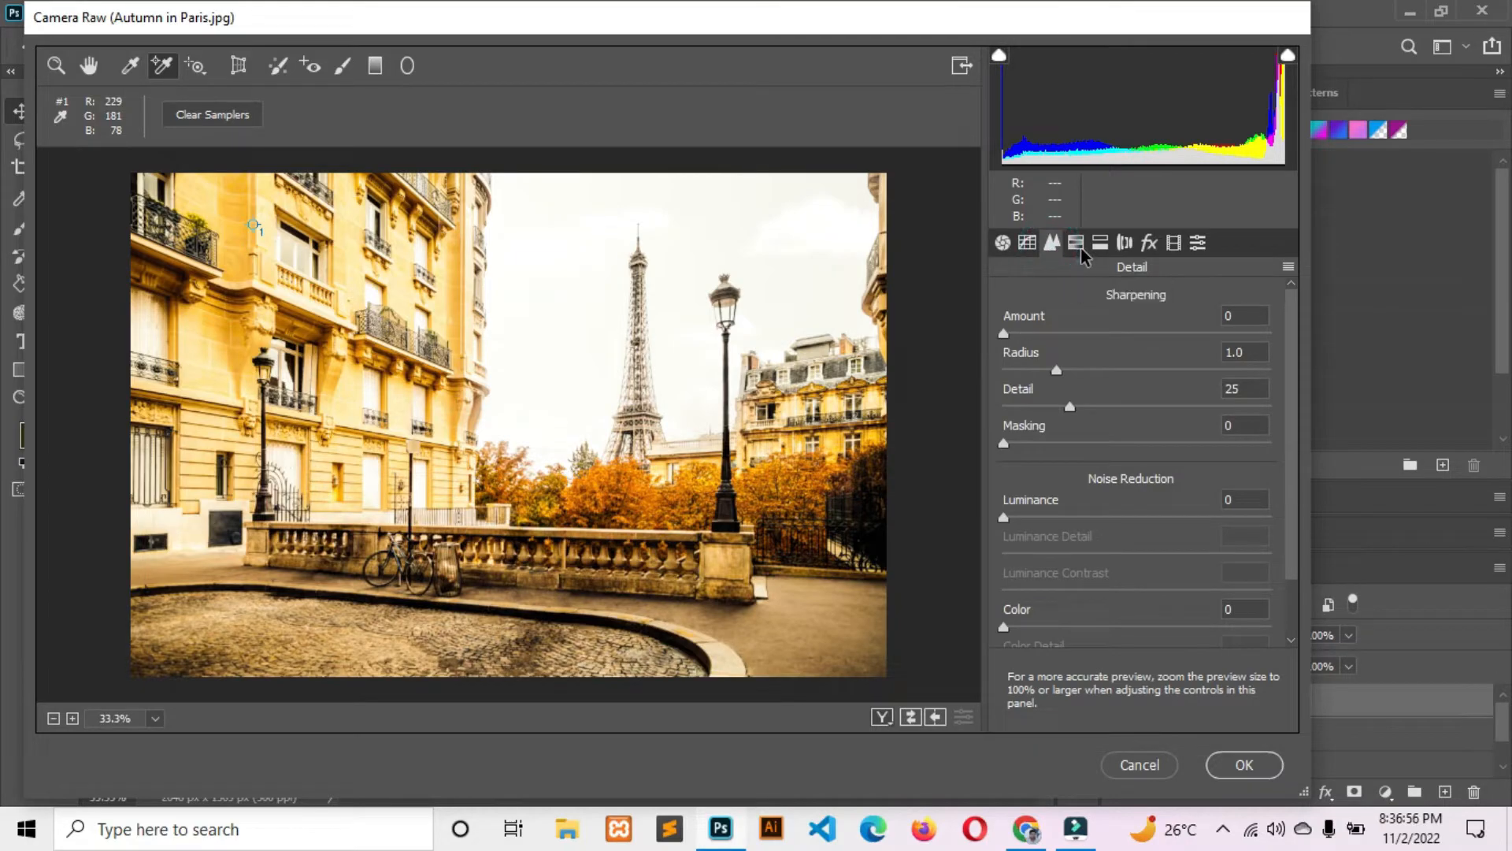
{"action": "left_click", "coordinate": [1079, 246]}
{"action": "left_click", "coordinate": [1101, 246]}
{"action": "left_click", "coordinate": [1076, 244]}
{"action": "left_click_drag", "start_coordinate": [1149, 380], "coordinate": [1223, 384]}
{"action": "left_click_drag", "start_coordinate": [1139, 415], "coordinate": [1074, 455]}
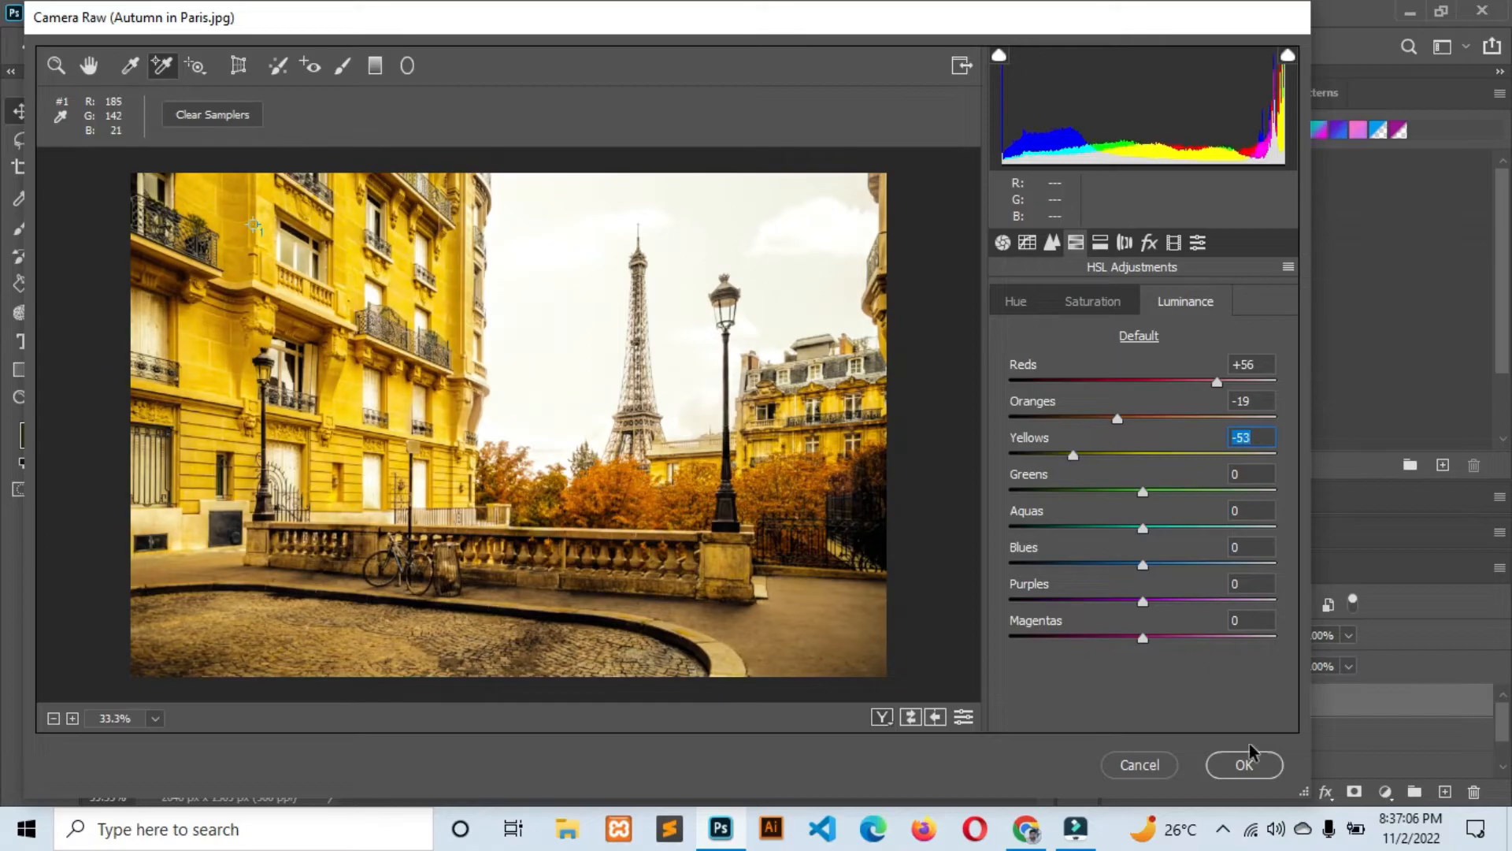
{"action": "left_click", "coordinate": [1243, 765]}
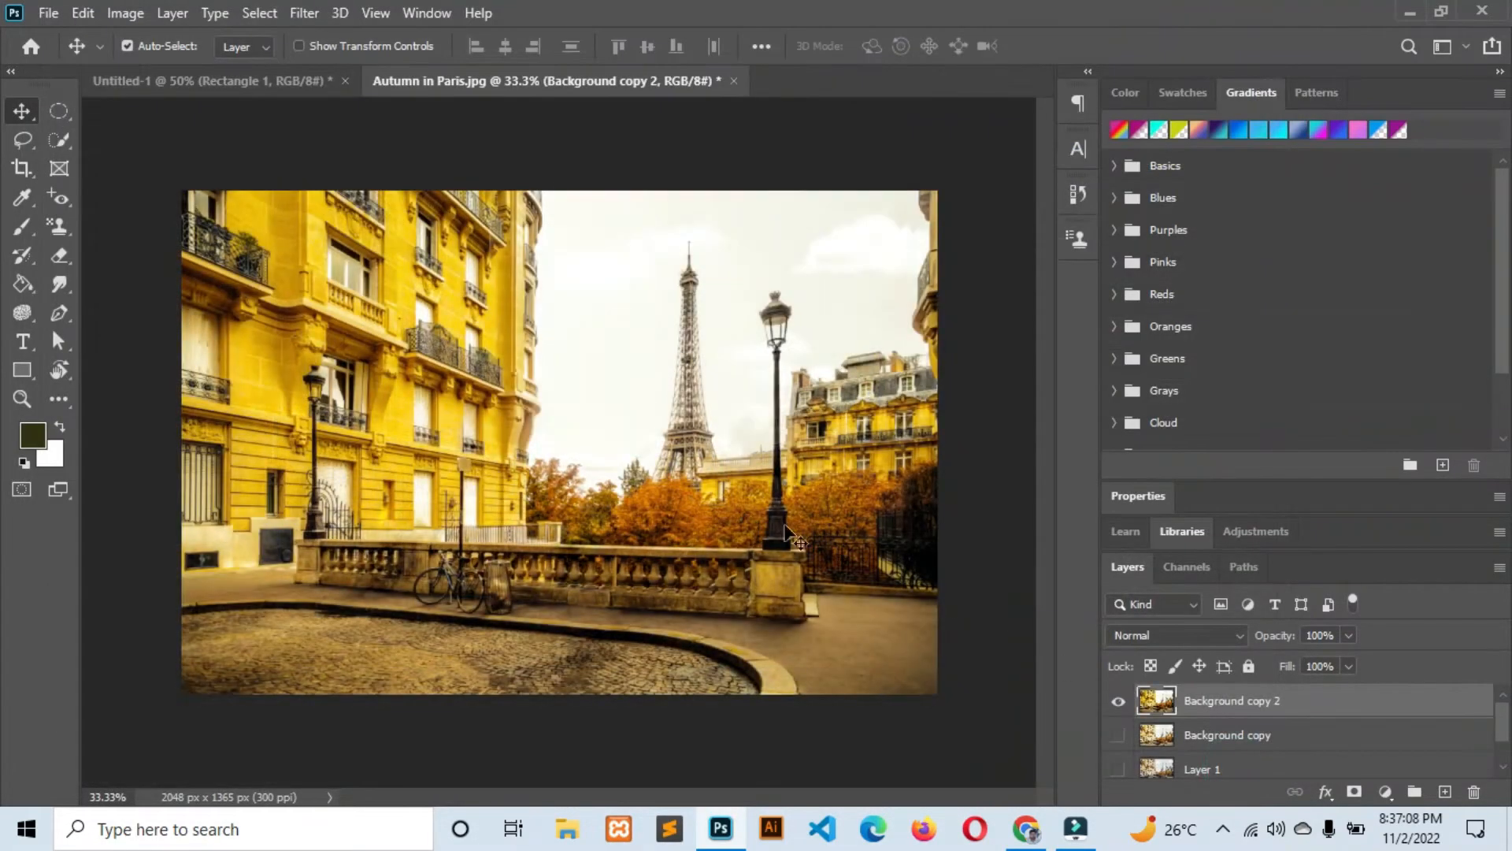
Toggle the visibility of Background copy 2 to compare the Camera Raw edit with the original photo
{"action": "scroll", "coordinate": [1127, 709], "scroll_direction": "down", "scroll_amount": 1}
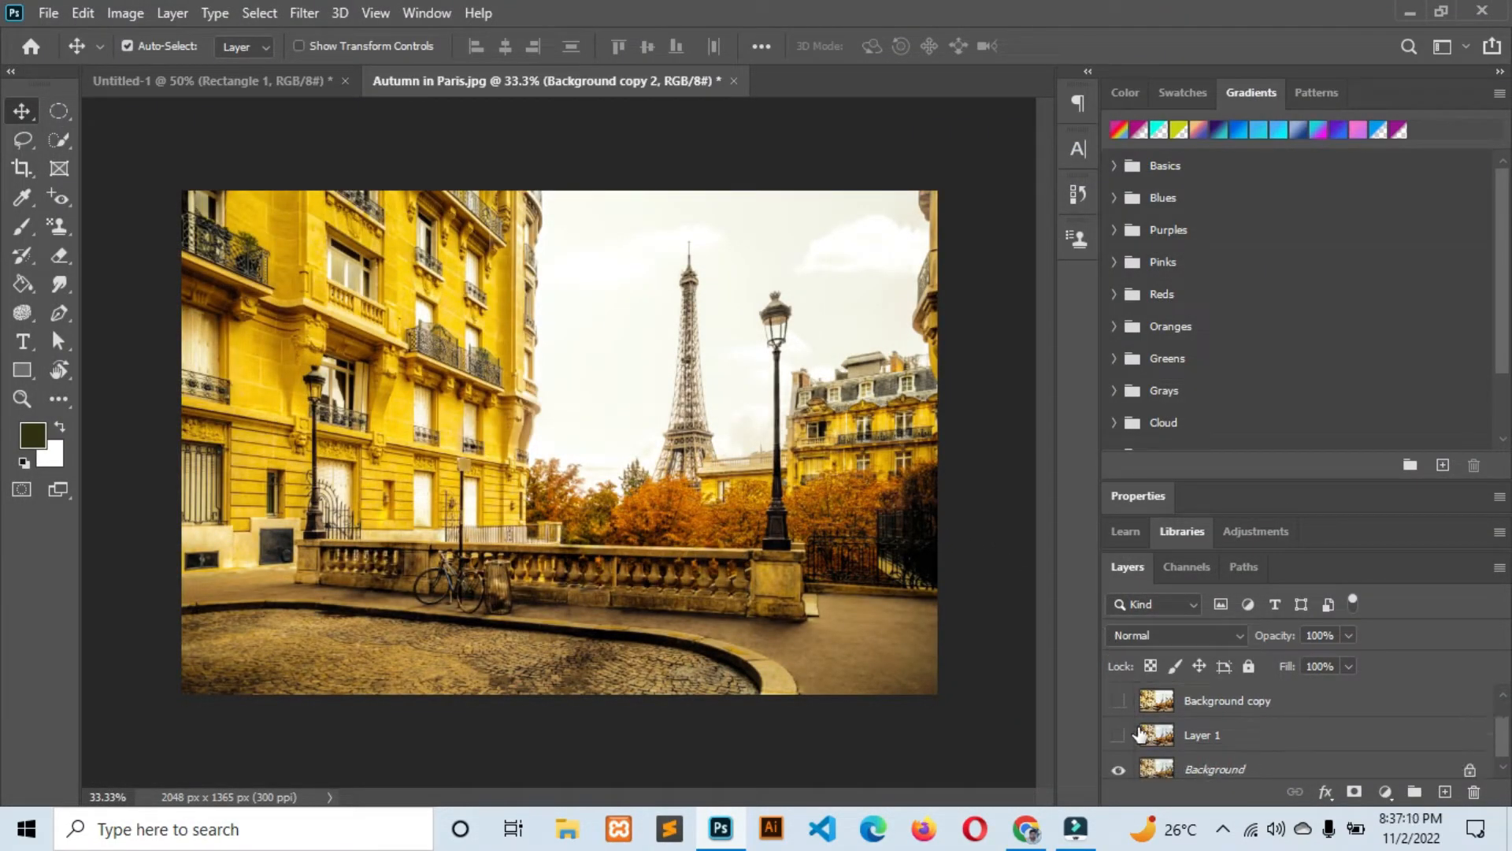
{"action": "scroll", "coordinate": [1134, 729], "scroll_direction": "up", "scroll_amount": 1}
{"action": "left_click", "coordinate": [1119, 700]}
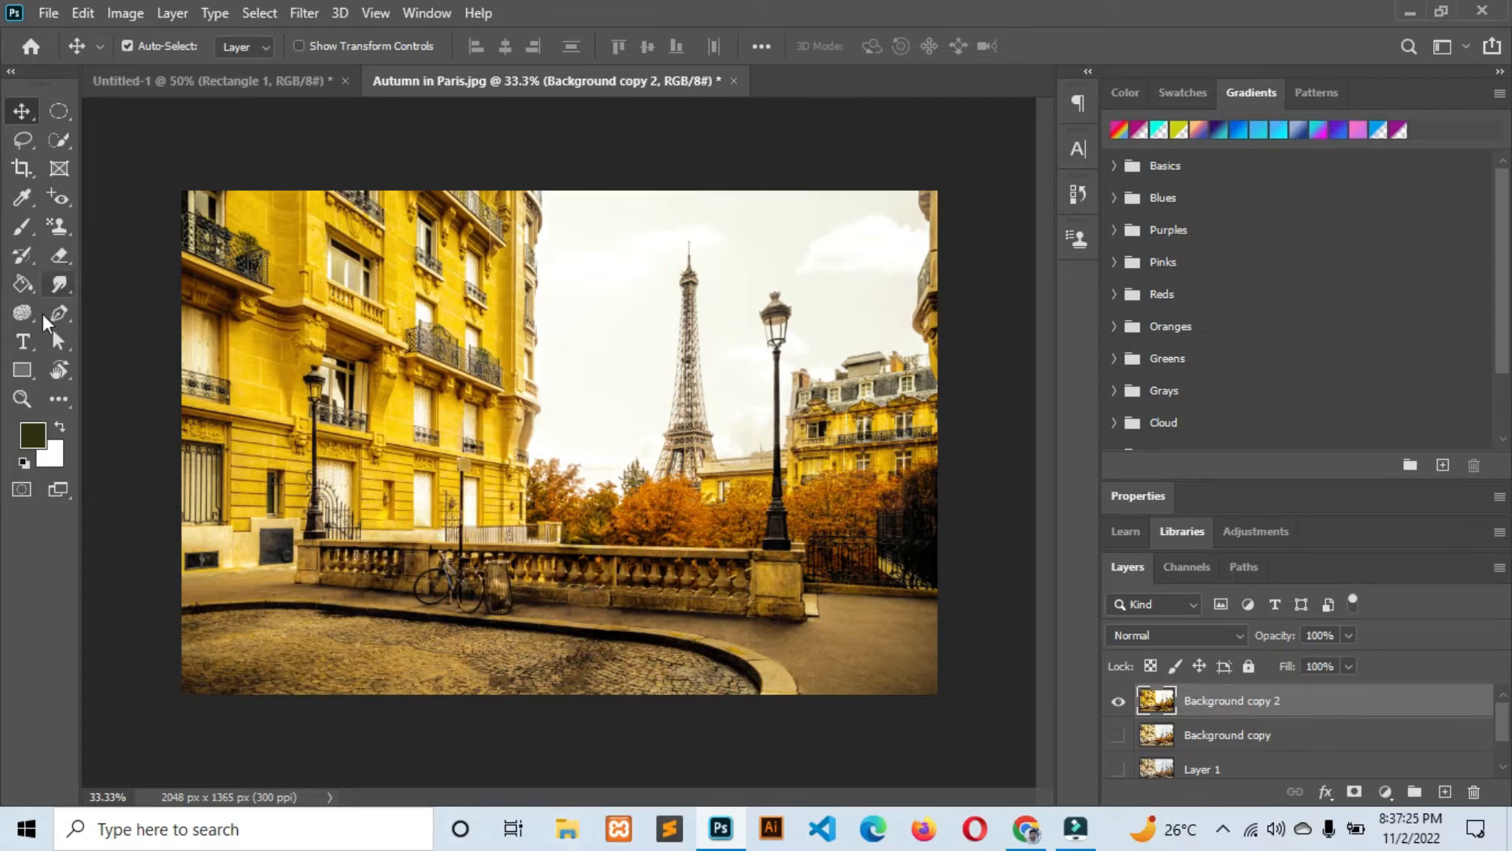
Switch to File Explorer and open "Beautiful woman posing against dark background.jpg" from Downloads as a new Photoshop document
{"action": "left_click", "coordinate": [563, 831]}
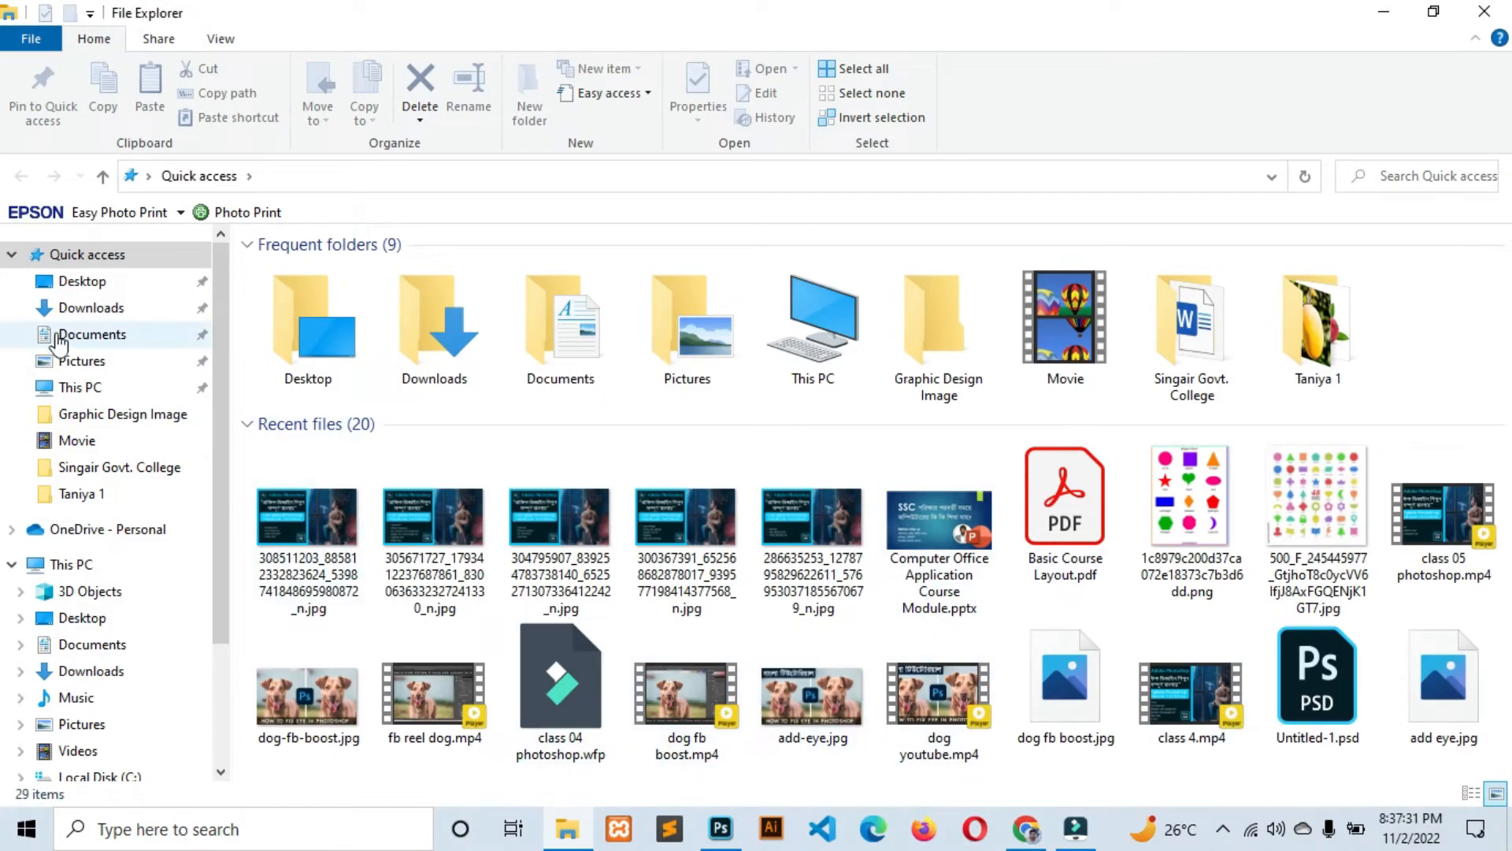
{"action": "left_click", "coordinate": [89, 313]}
{"action": "left_click_drag", "start_coordinate": [685, 315], "coordinate": [851, 78]}
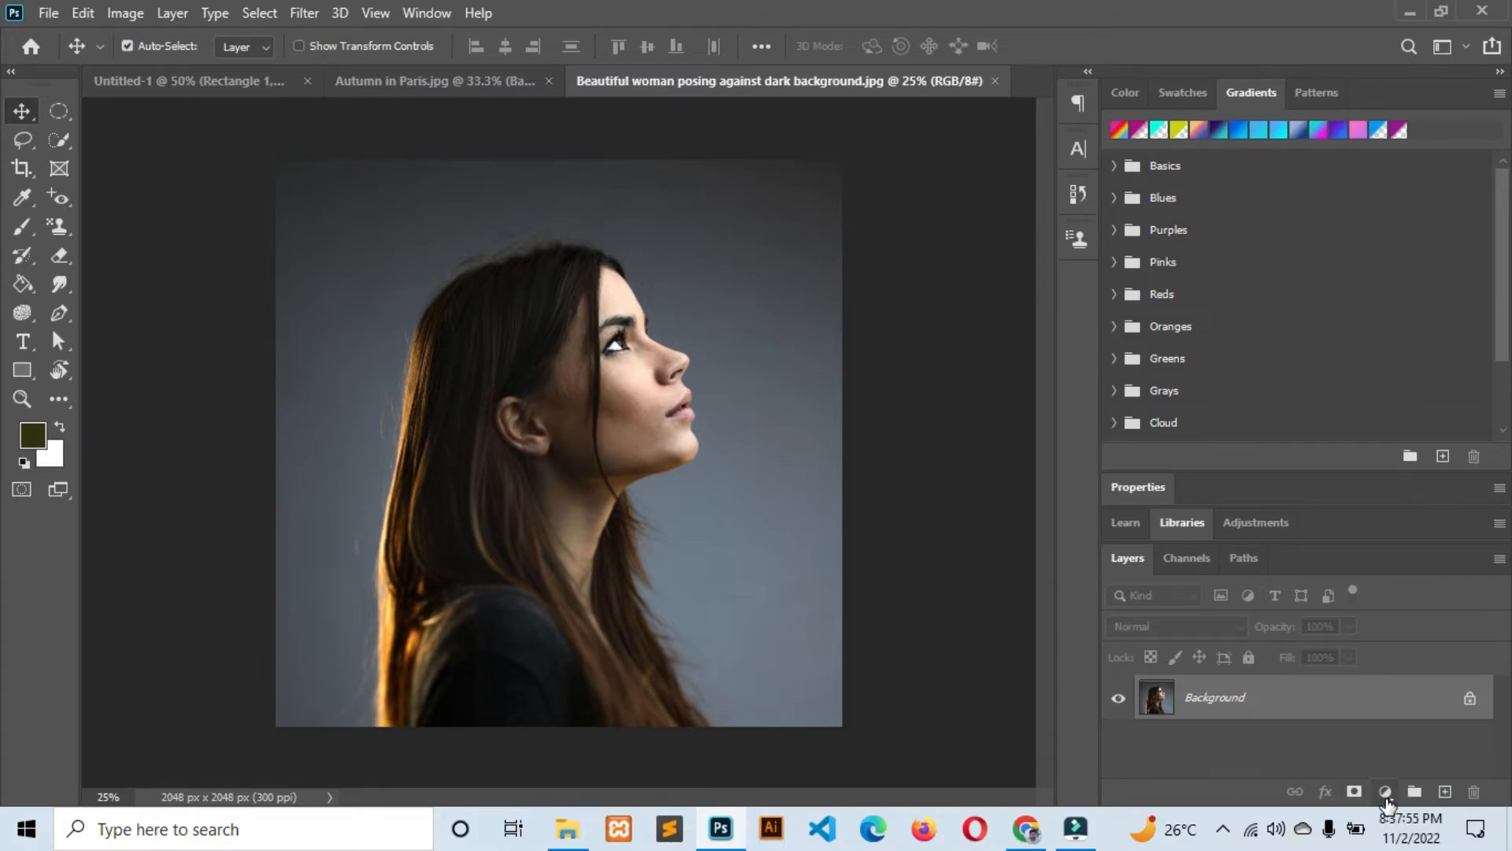
Add a Gradient fill layer over the portrait and change the gradient's starting color stop to bright red
{"action": "left_click", "coordinate": [1385, 794]}
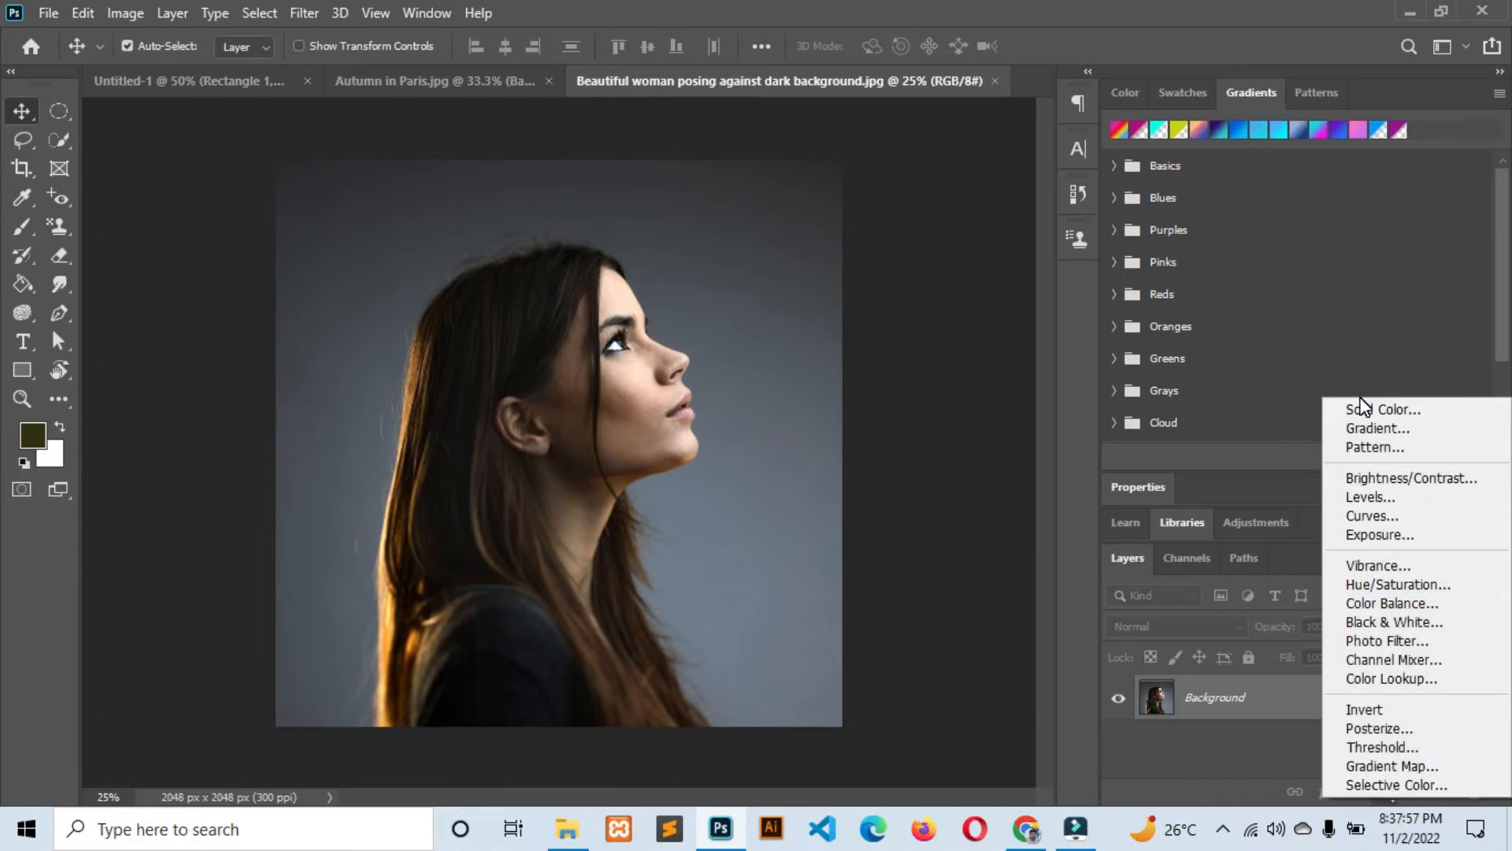
{"action": "left_click", "coordinate": [1361, 427]}
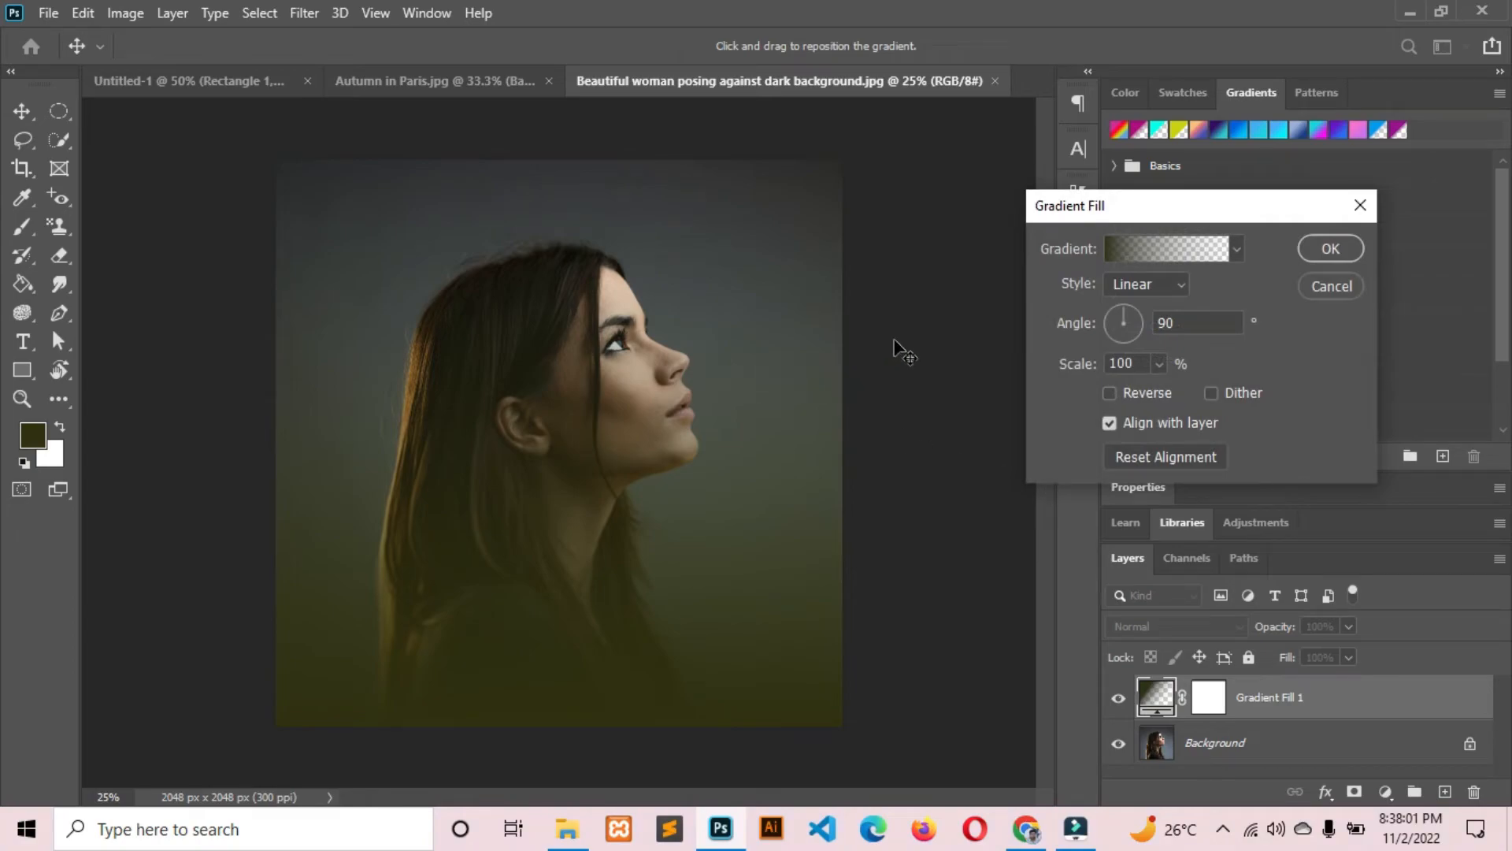
{"action": "left_click_drag", "start_coordinate": [1152, 211], "coordinate": [1150, 196]}
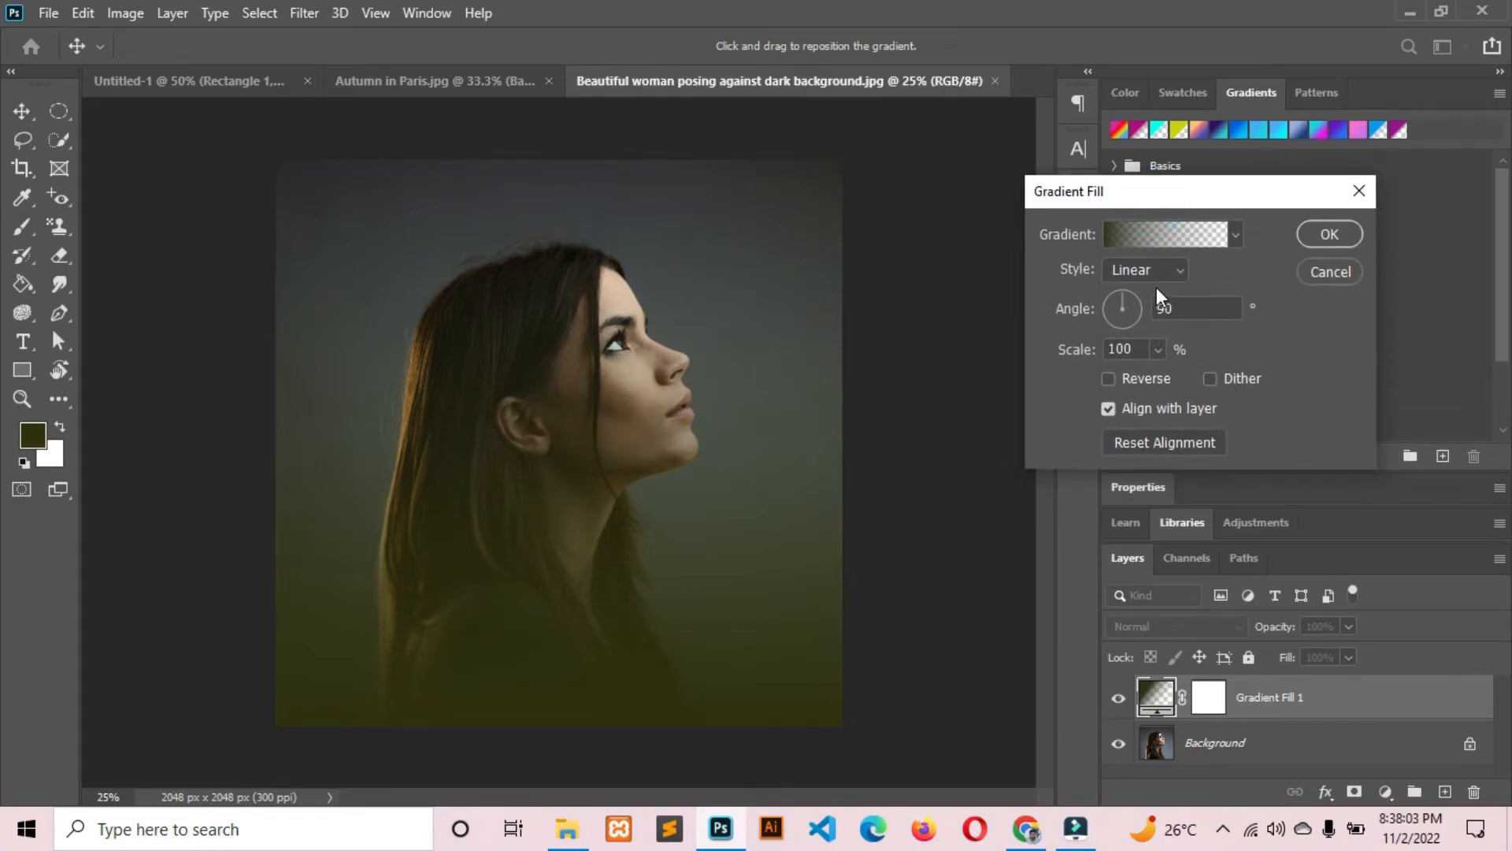
{"action": "left_click", "coordinate": [1127, 233]}
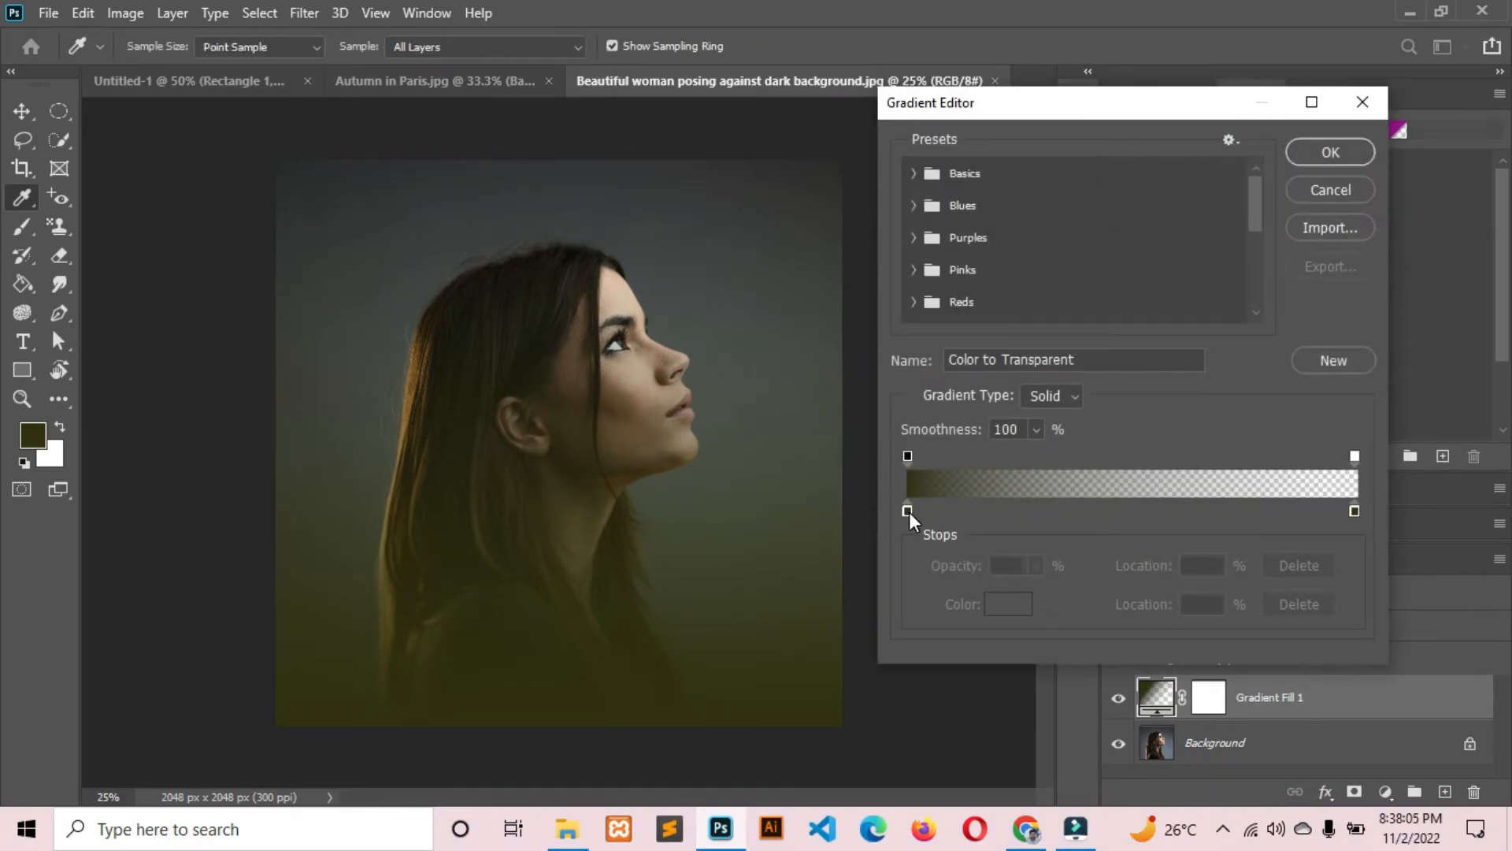
{"action": "double_click", "coordinate": [908, 511]}
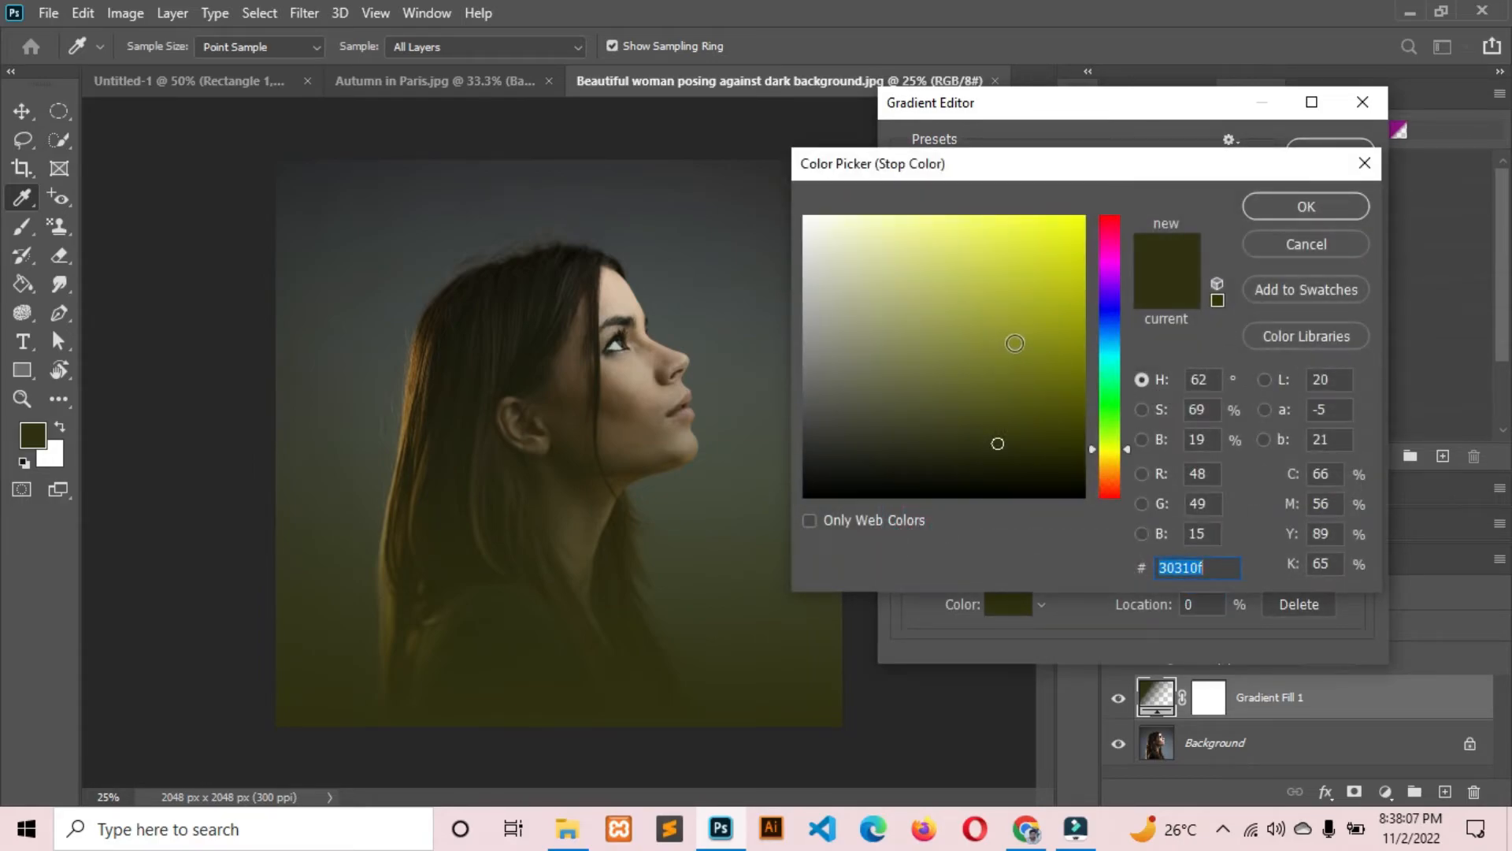
{"action": "left_click_drag", "start_coordinate": [1013, 343], "coordinate": [1054, 295]}
{"action": "mouse_move", "coordinate": [1101, 386]}
{"action": "left_mouse_down"}
{"action": "mouse_move", "coordinate": [1115, 436]}
{"action": "mouse_move", "coordinate": [1115, 202]}
{"action": "mouse_move", "coordinate": [1091, 205]}
{"action": "left_mouse_up"}
{"action": "left_click", "coordinate": [1284, 200]}
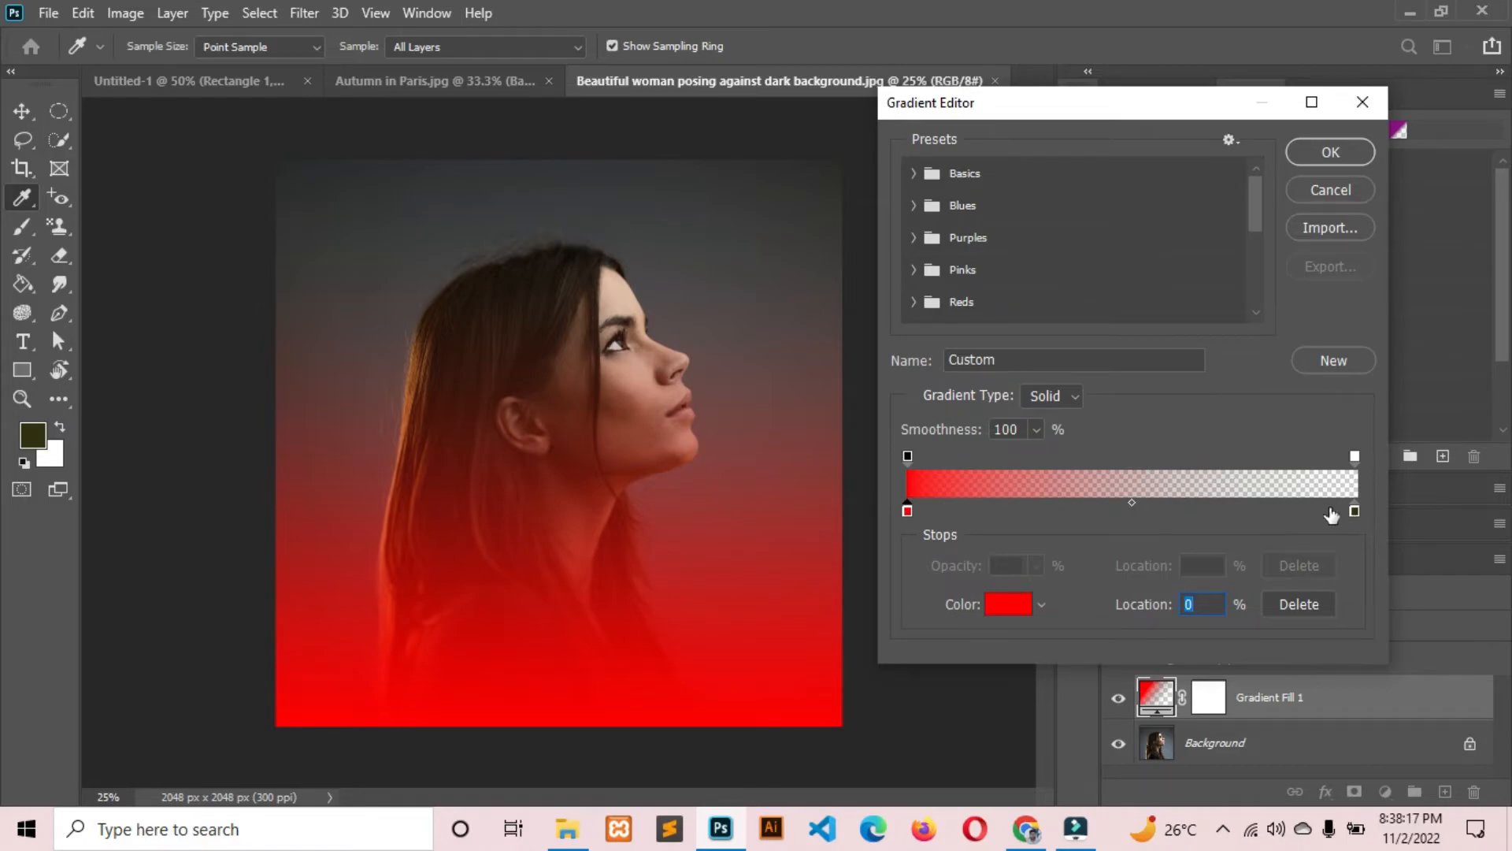
Remove the gradient's end color stop, accept the edited gradient and set the fill's angle to 0°
{"action": "left_click_drag", "start_coordinate": [1354, 512], "coordinate": [1340, 563]}
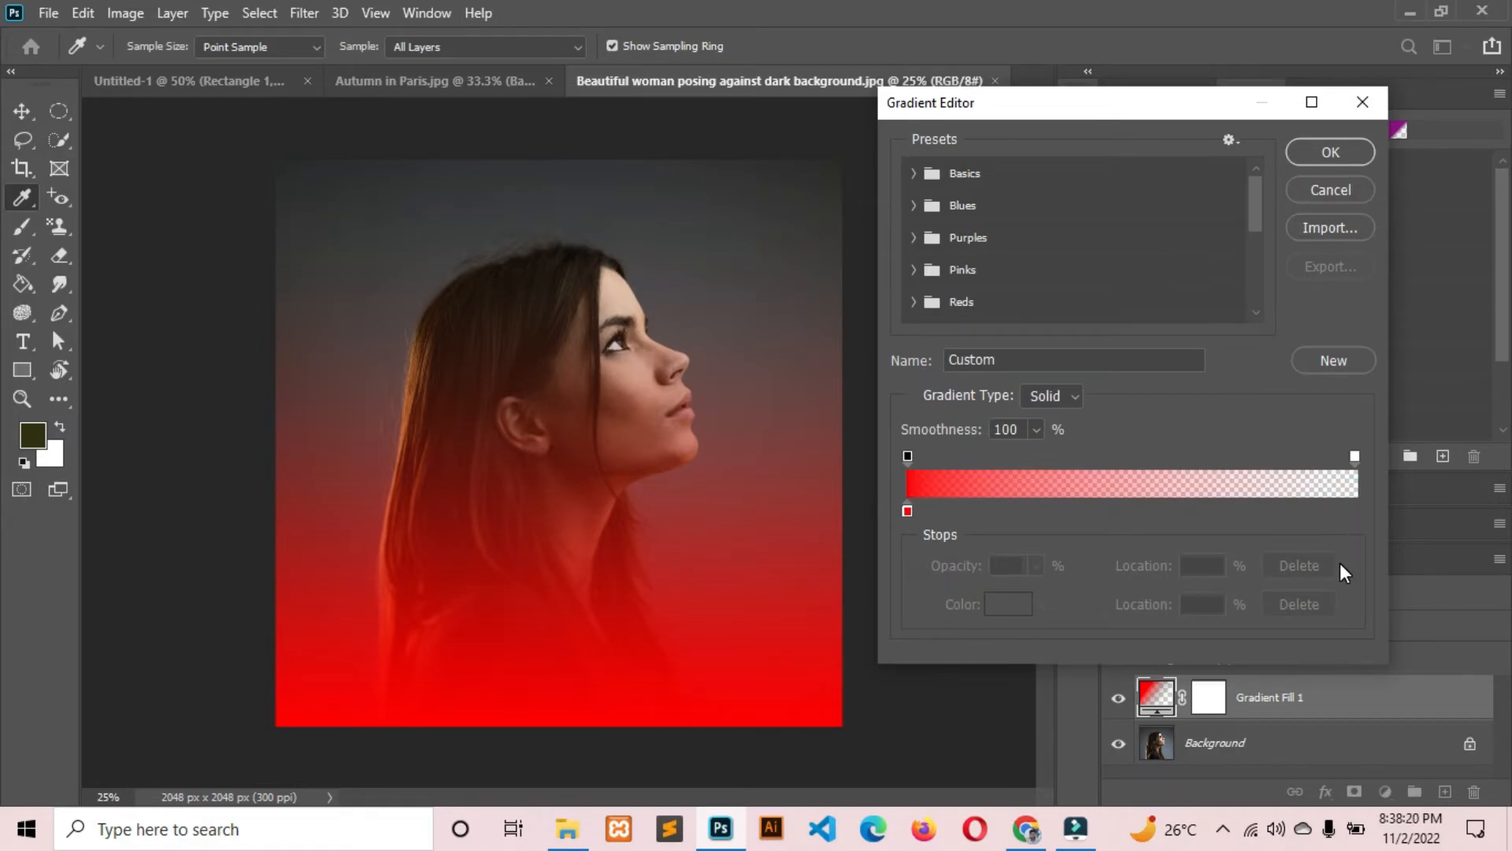
{"action": "left_click", "coordinate": [1330, 152]}
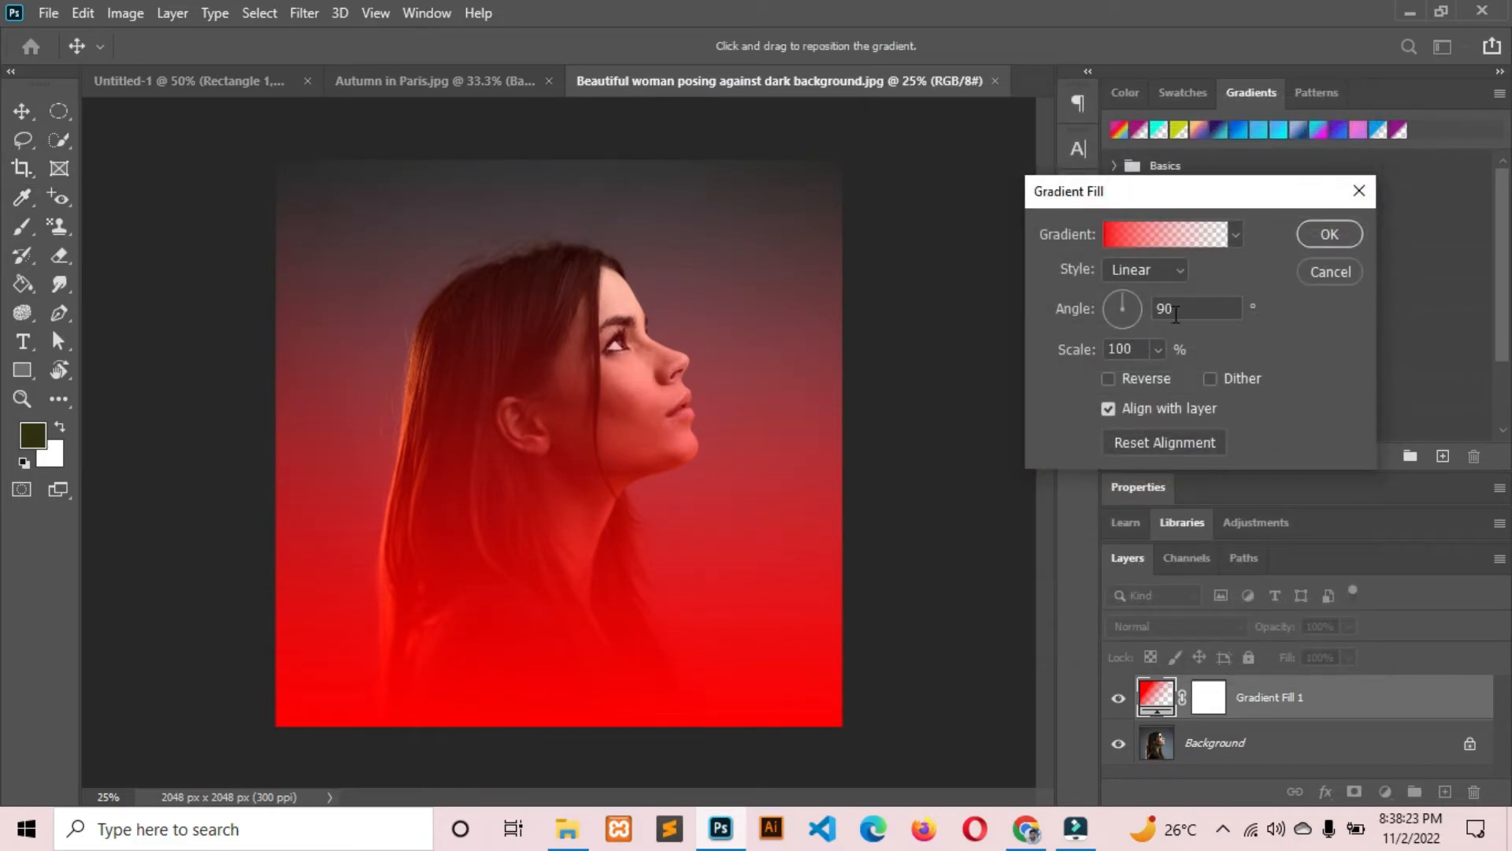
{"action": "left_click_drag", "start_coordinate": [1183, 313], "coordinate": [1138, 313]}
{"action": "type", "text": "0"}
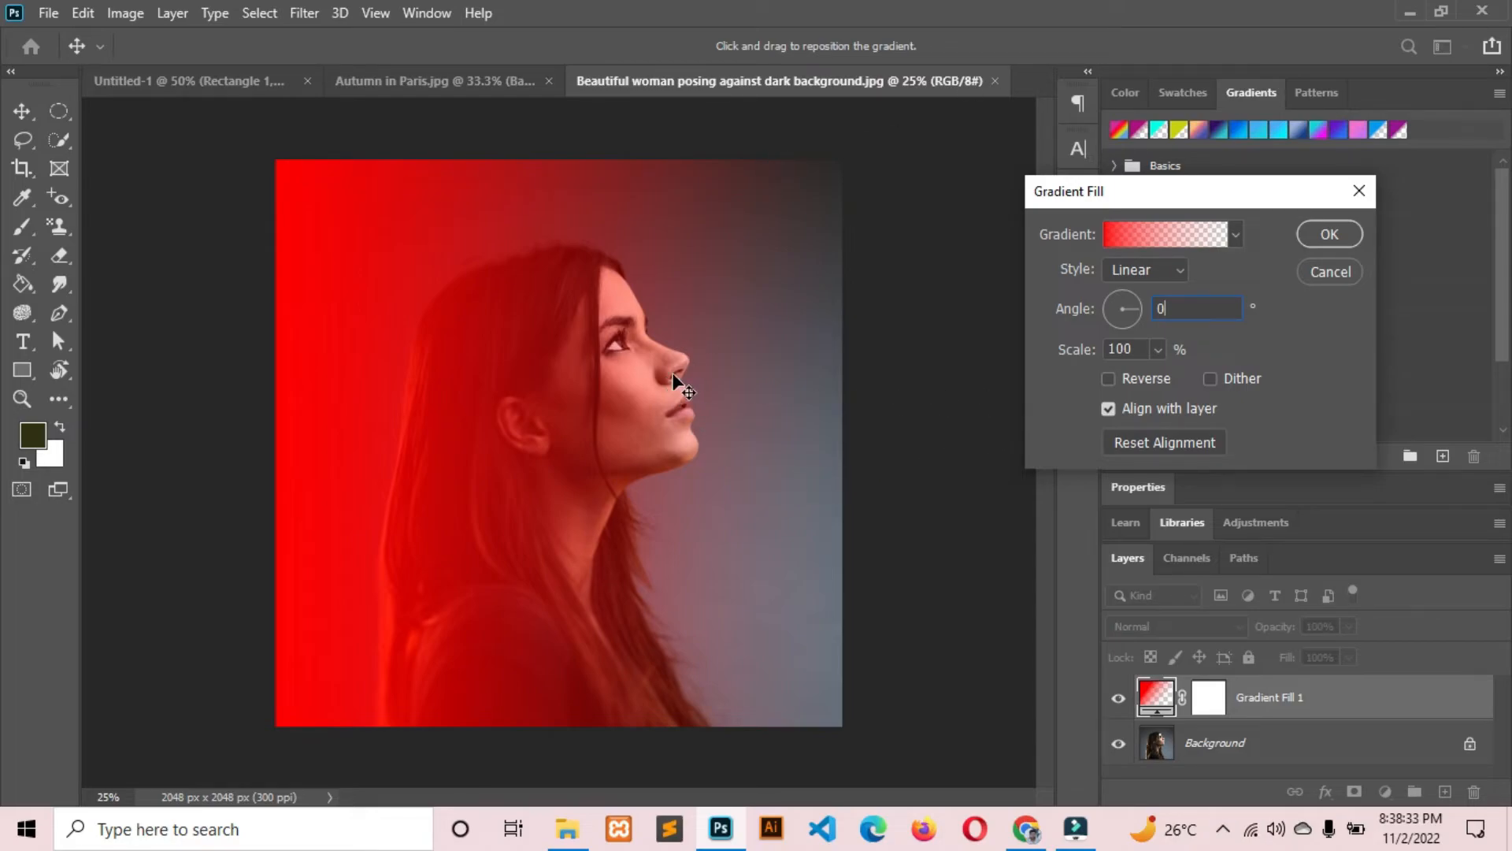
Edit the red gradient again and move its opacity stops inward to shorten the fade, placing the transparent stop at 74%
{"action": "left_click", "coordinate": [1125, 237]}
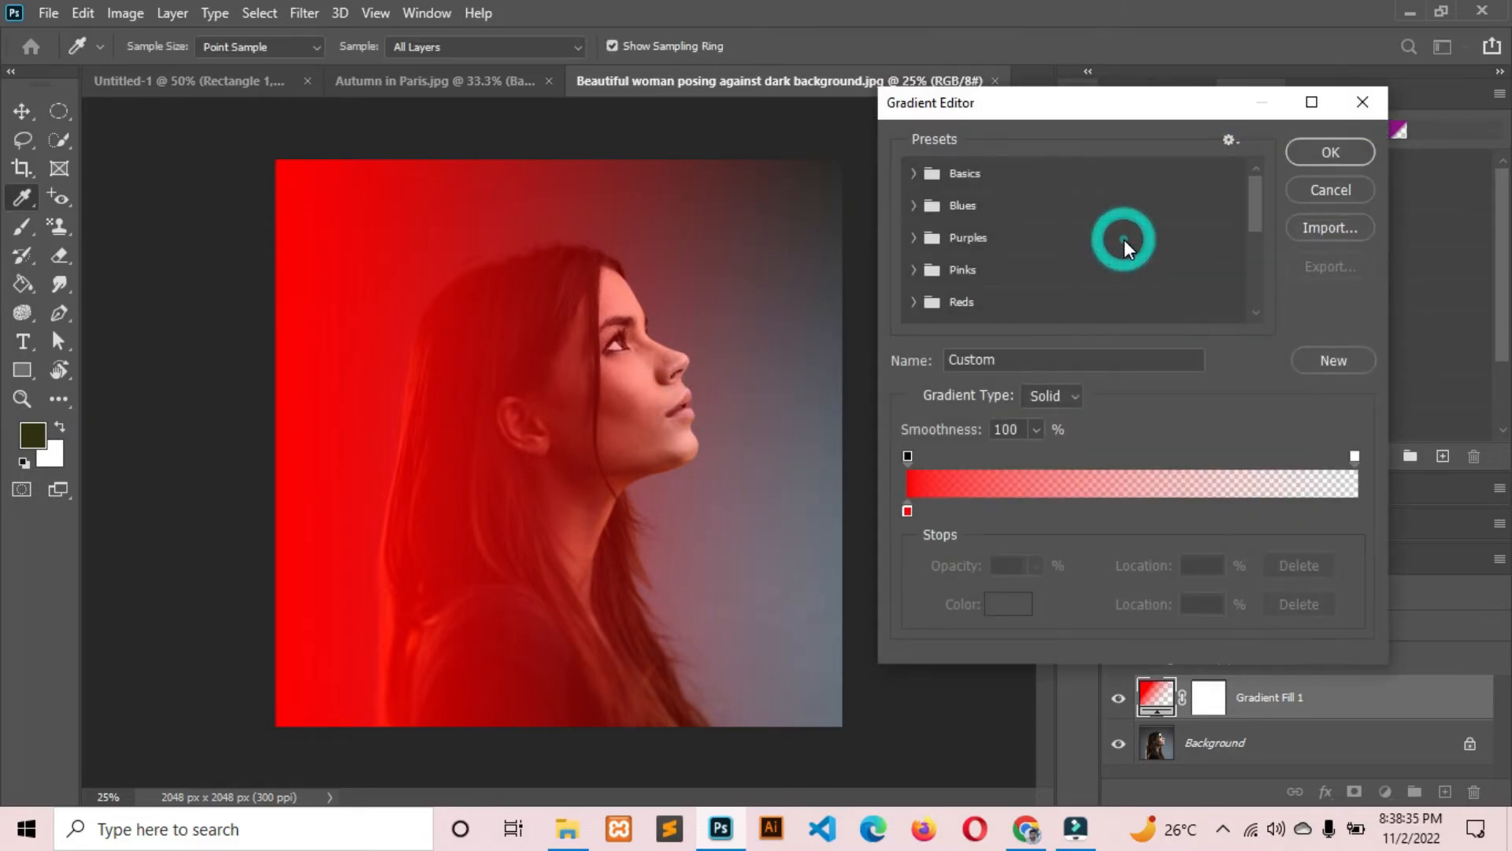
{"action": "left_click_drag", "start_coordinate": [906, 456], "coordinate": [1052, 456]}
{"action": "left_click_drag", "start_coordinate": [1353, 457], "coordinate": [1170, 465]}
{"action": "left_click_drag", "start_coordinate": [1051, 460], "coordinate": [1108, 567]}
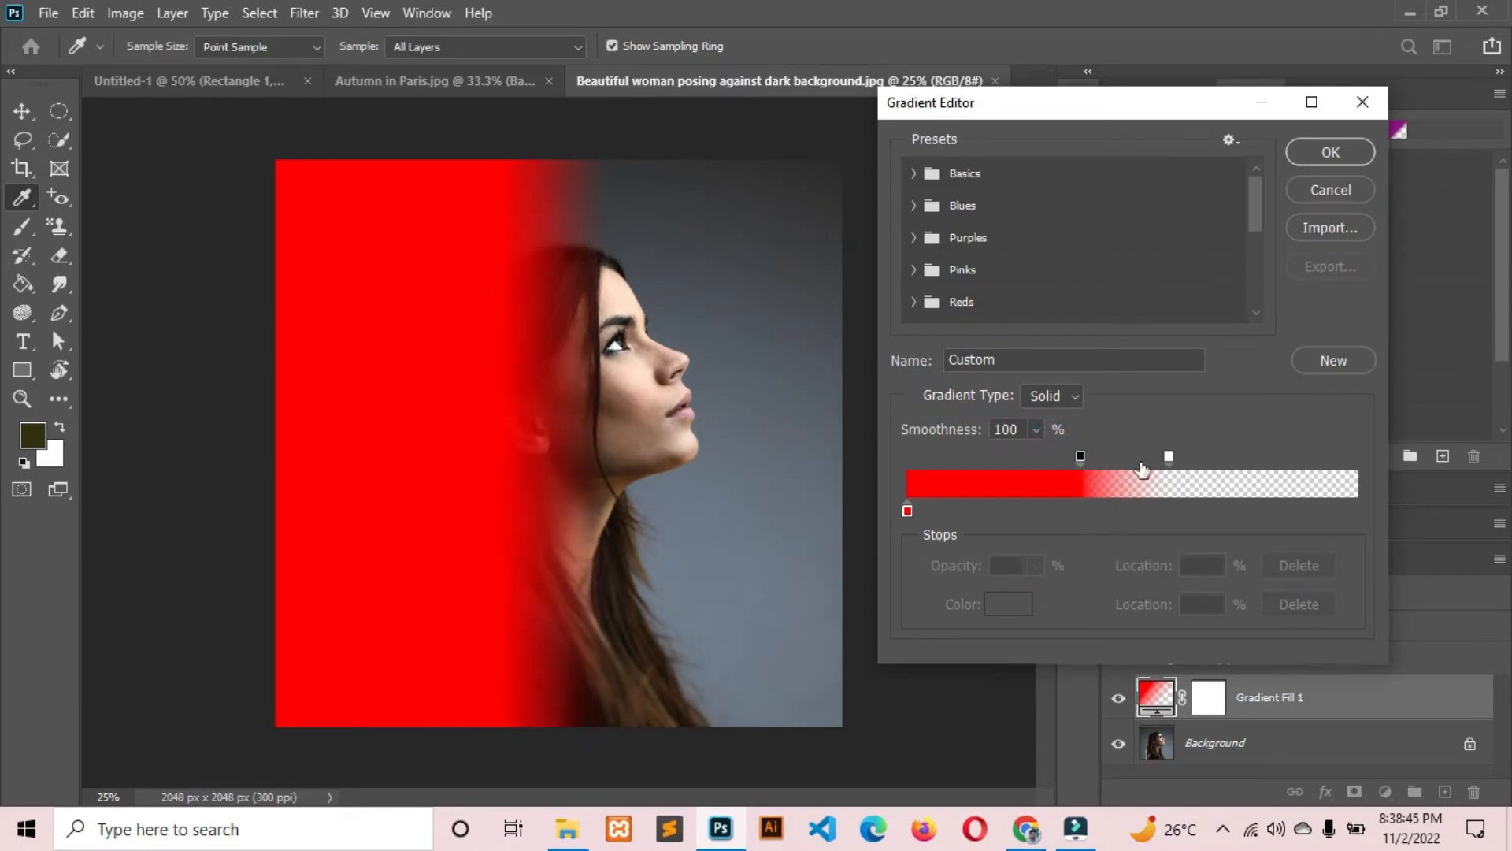
{"action": "left_click_drag", "start_coordinate": [1167, 456], "coordinate": [1137, 460]}
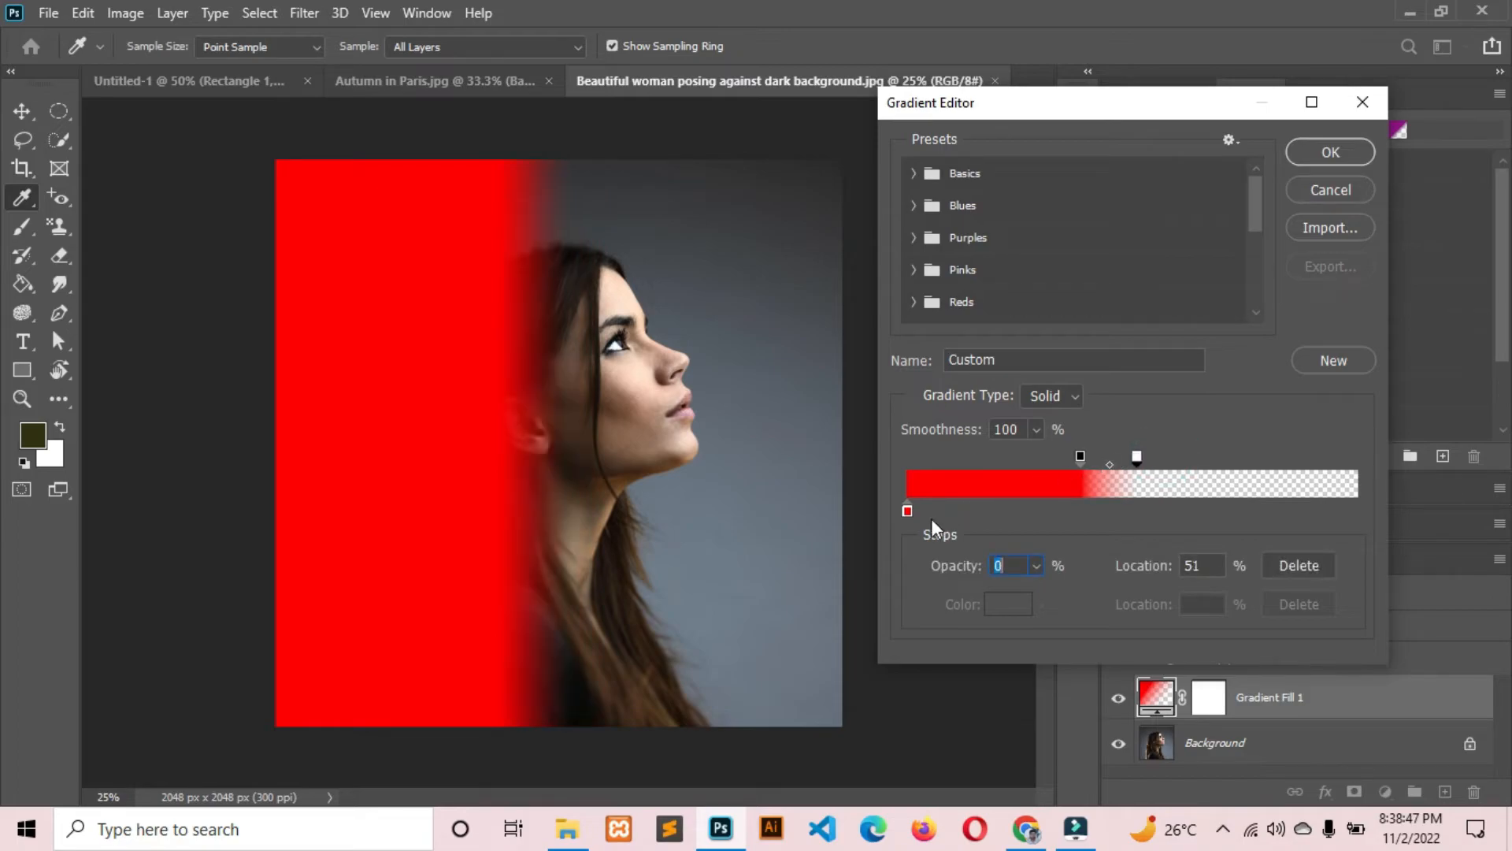
{"action": "left_click_drag", "start_coordinate": [909, 509], "coordinate": [912, 511]}
{"action": "left_click_drag", "start_coordinate": [1076, 455], "coordinate": [1242, 466]}
{"action": "left_click", "coordinate": [1191, 458]}
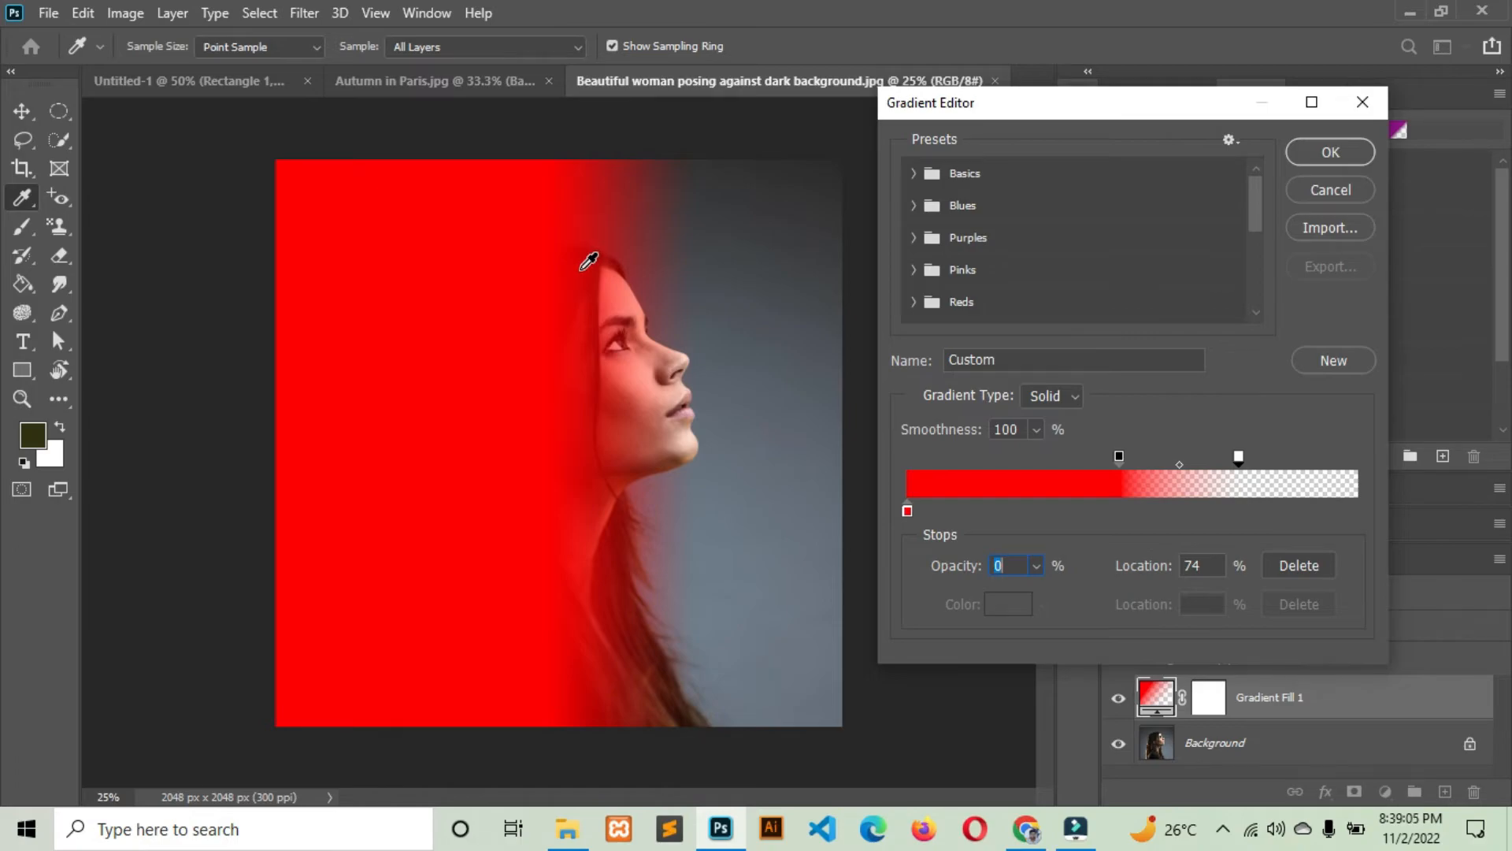
Fine-tune the red gradient's opacity stops to 47% for the opaque one and 71% for the transparent one, and accept the fill
{"action": "left_click_drag", "start_coordinate": [1238, 456], "coordinate": [1261, 452]}
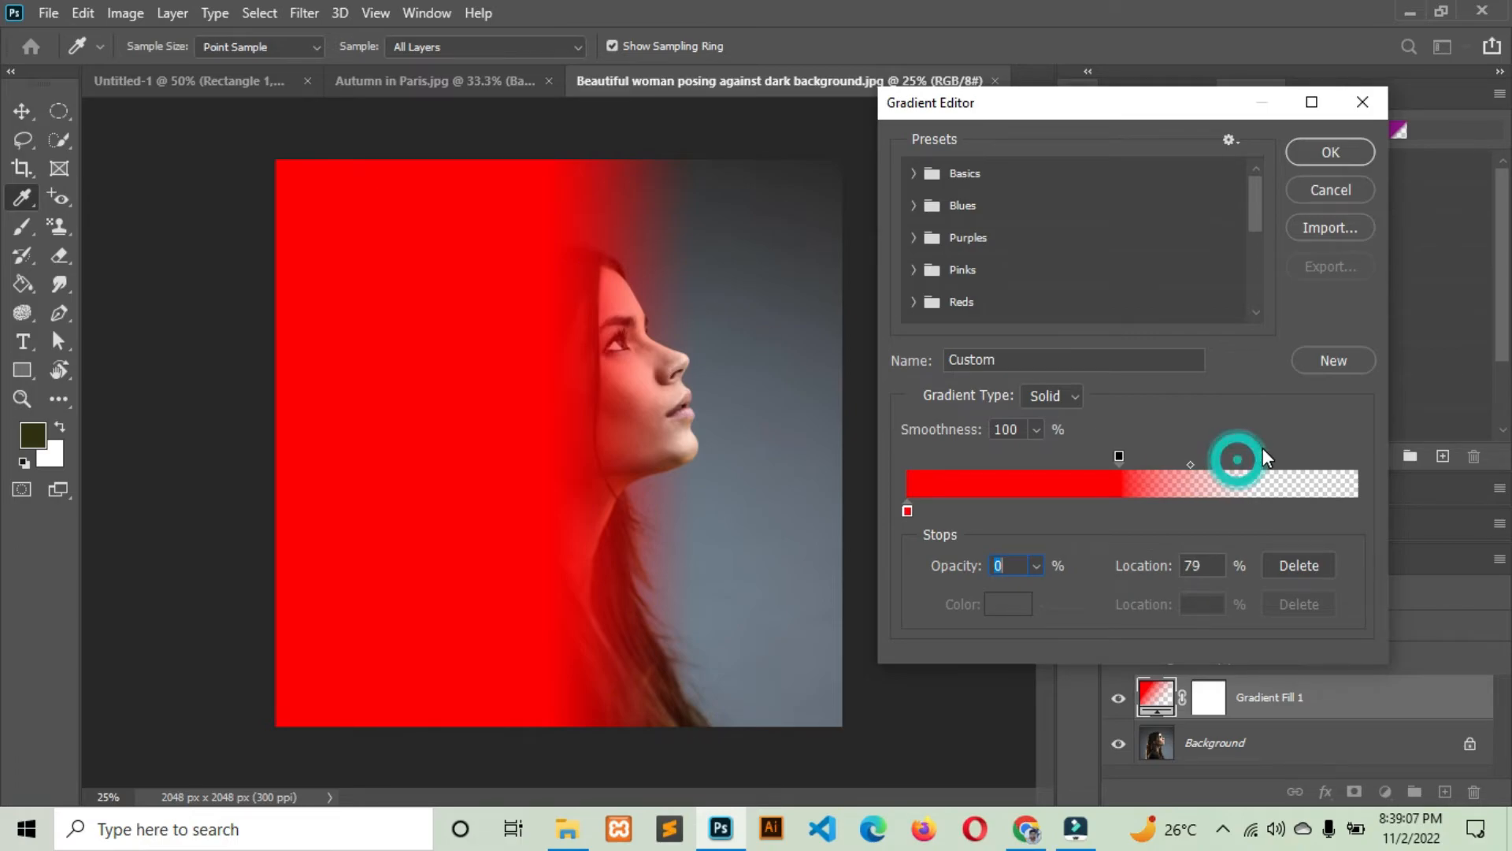
{"action": "left_click_drag", "start_coordinate": [1119, 456], "coordinate": [1159, 467]}
{"action": "mouse_move", "coordinate": [1152, 464]}
{"action": "left_mouse_down"}
{"action": "mouse_move", "coordinate": [1139, 482]}
{"action": "mouse_move", "coordinate": [1089, 475]}
{"action": "mouse_move", "coordinate": [1259, 467]}
{"action": "mouse_move", "coordinate": [1110, 463]}
{"action": "mouse_move", "coordinate": [1144, 466]}
{"action": "left_mouse_up"}
{"action": "left_click_drag", "start_coordinate": [1259, 465], "coordinate": [1228, 465]}
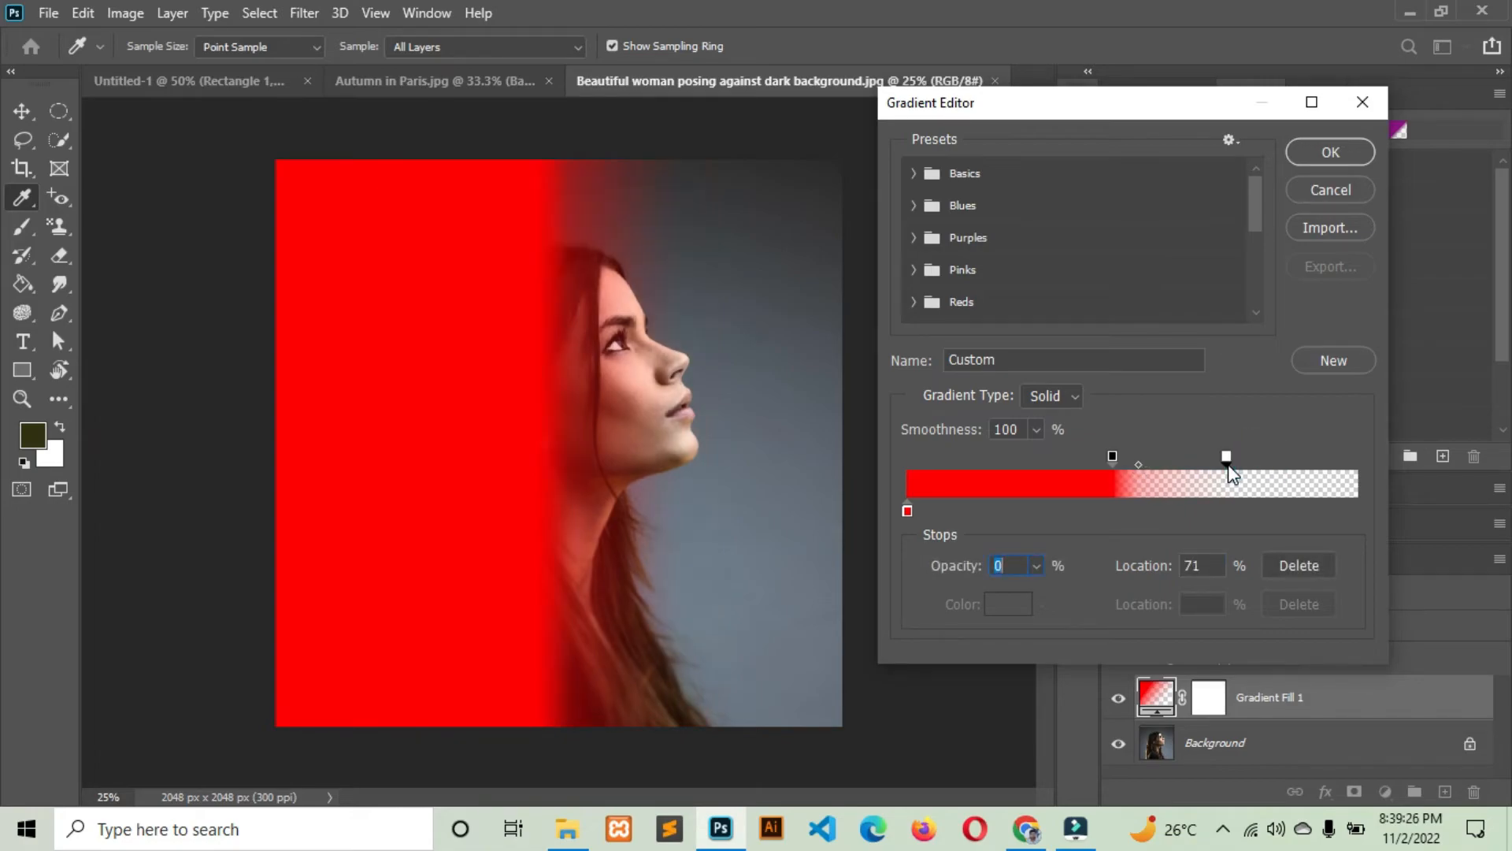
{"action": "mouse_move", "coordinate": [1134, 465]}
{"action": "left_mouse_down"}
{"action": "mouse_move", "coordinate": [1155, 470]}
{"action": "mouse_move", "coordinate": [1122, 457]}
{"action": "left_mouse_up"}
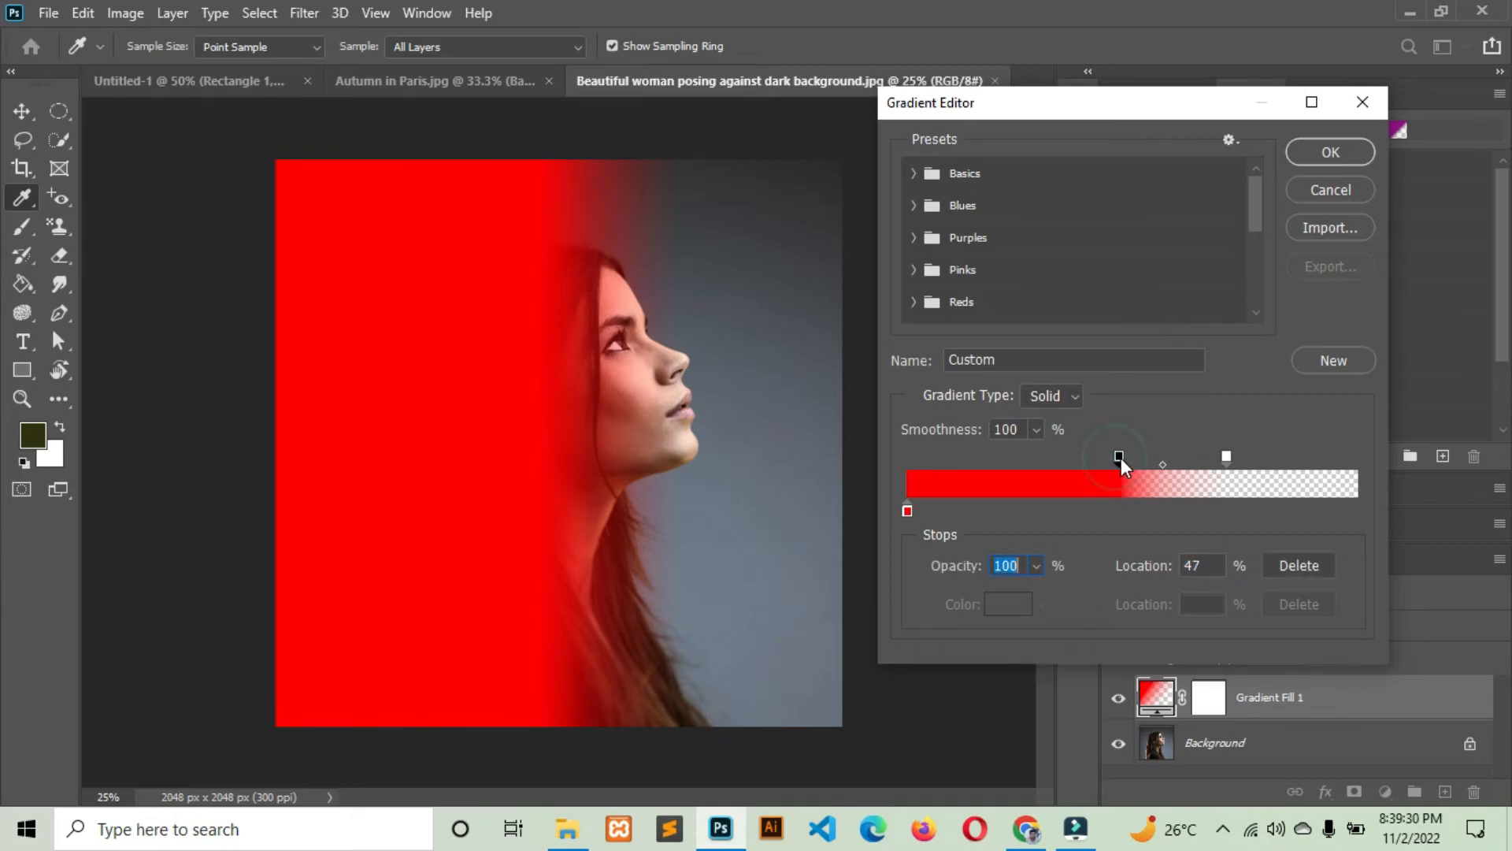
{"action": "left_click", "coordinate": [1319, 151]}
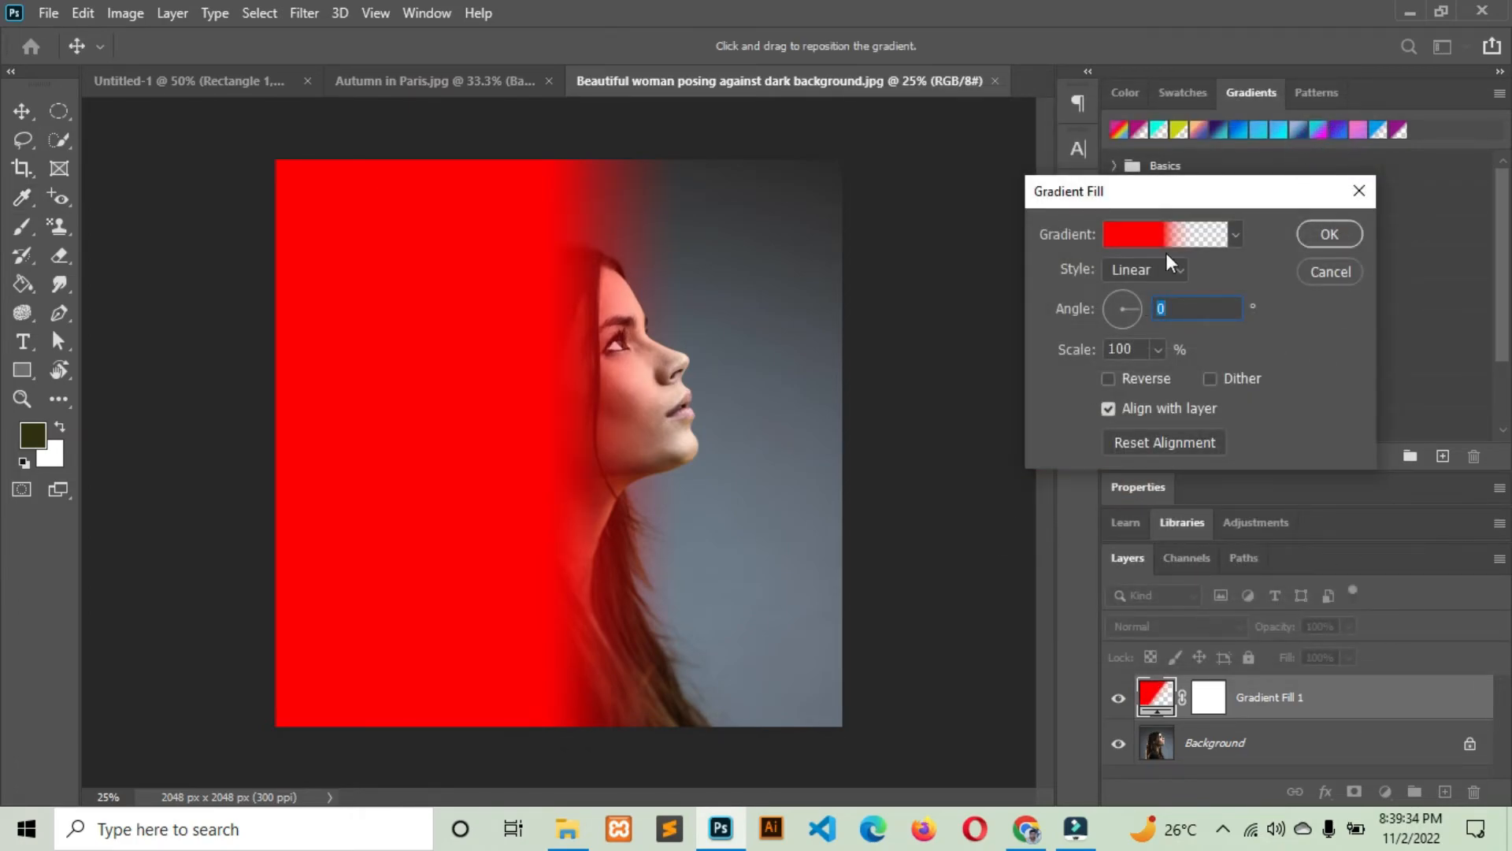
{"action": "left_click", "coordinate": [1329, 234]}
Preview blend modes such as Screen and Divide on the gradient fill layer and set it to Color
{"action": "left_click", "coordinate": [1157, 627]}
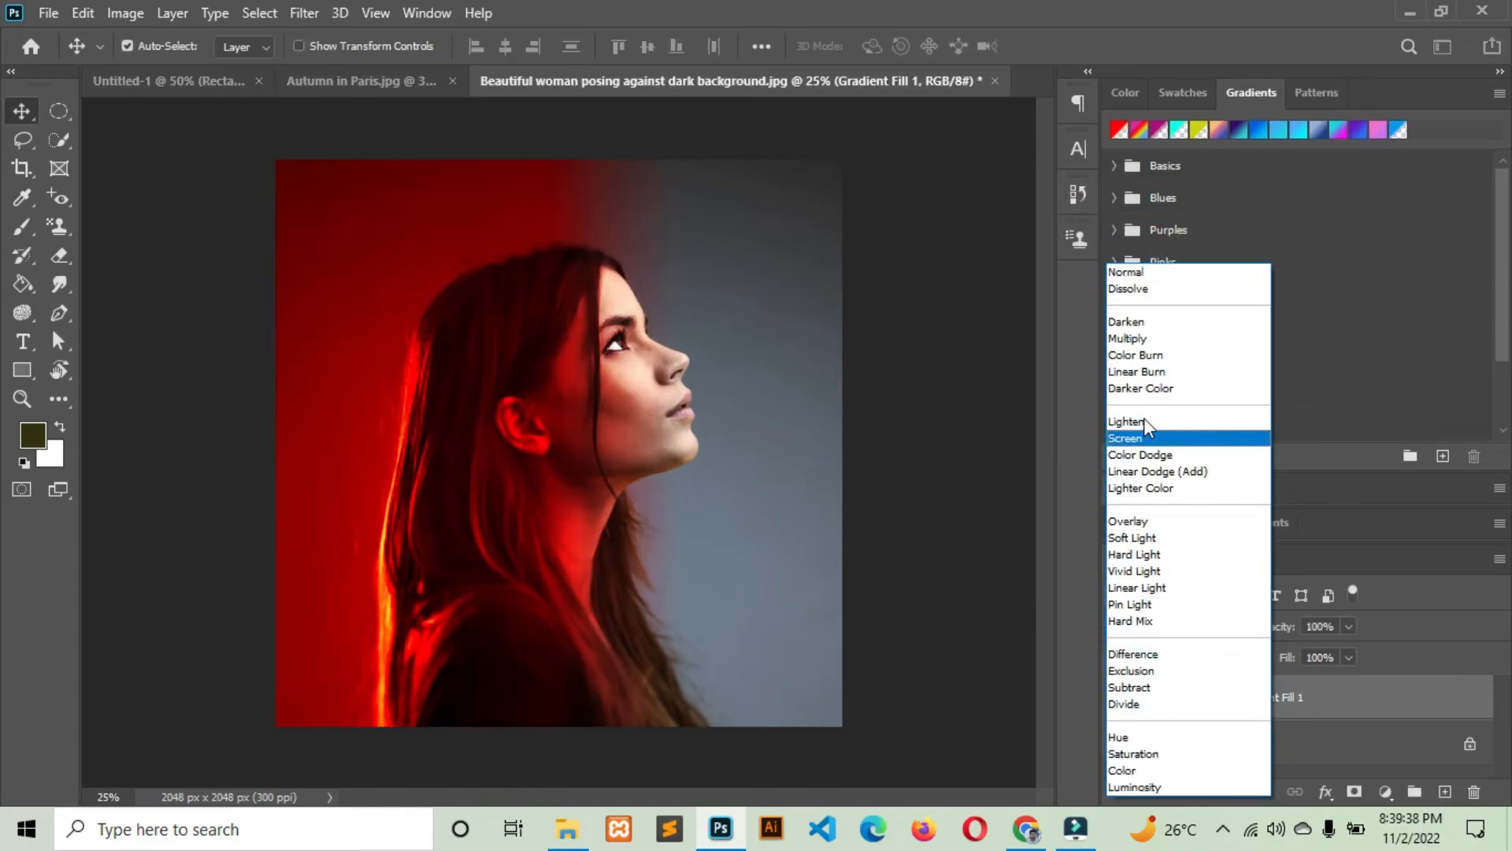
{"action": "left_click", "coordinate": [1060, 626]}
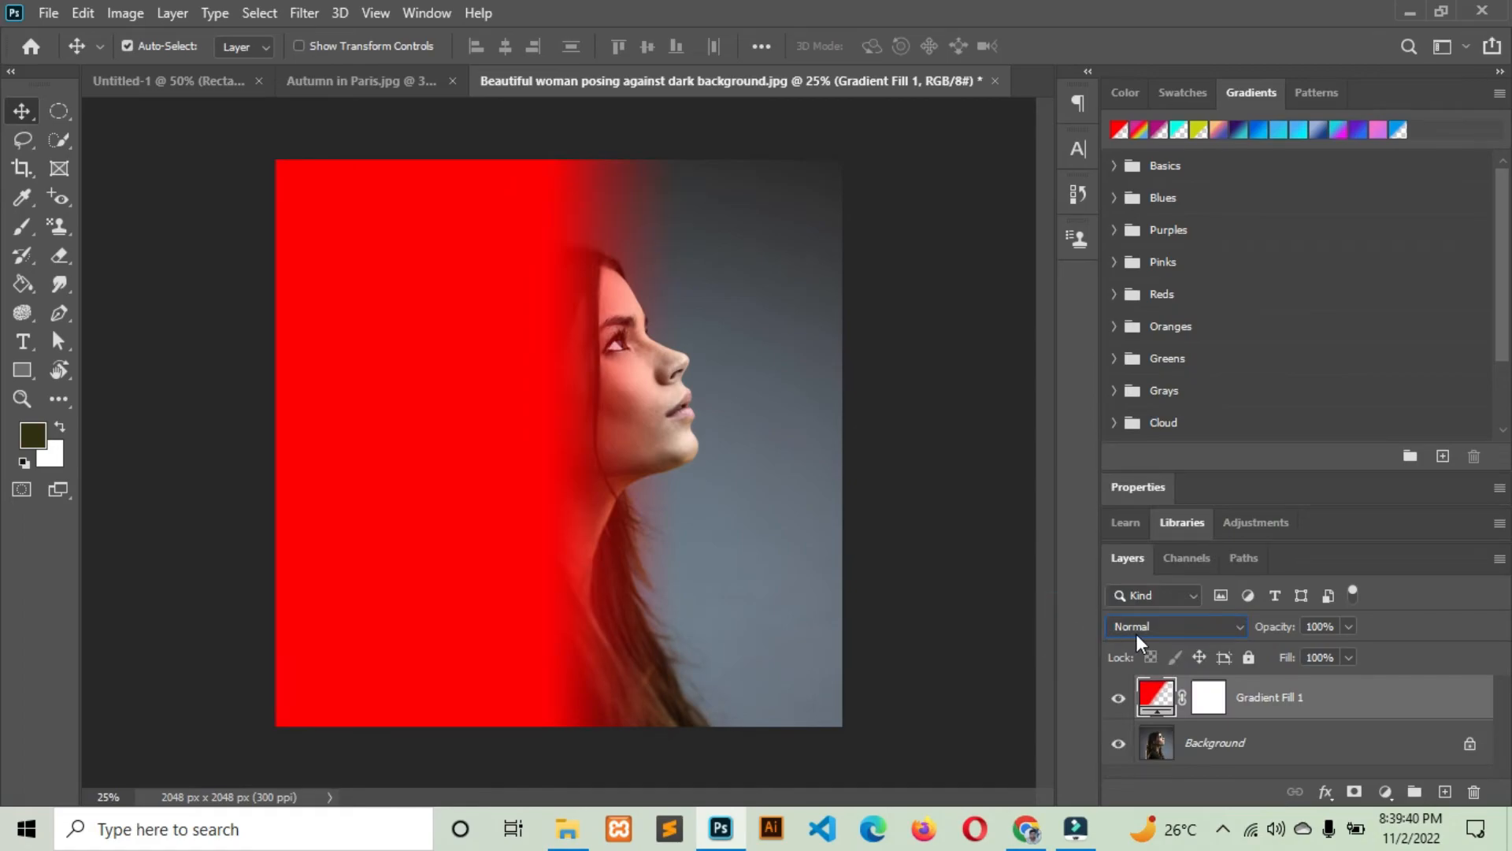
{"action": "left_click", "coordinate": [1245, 627]}
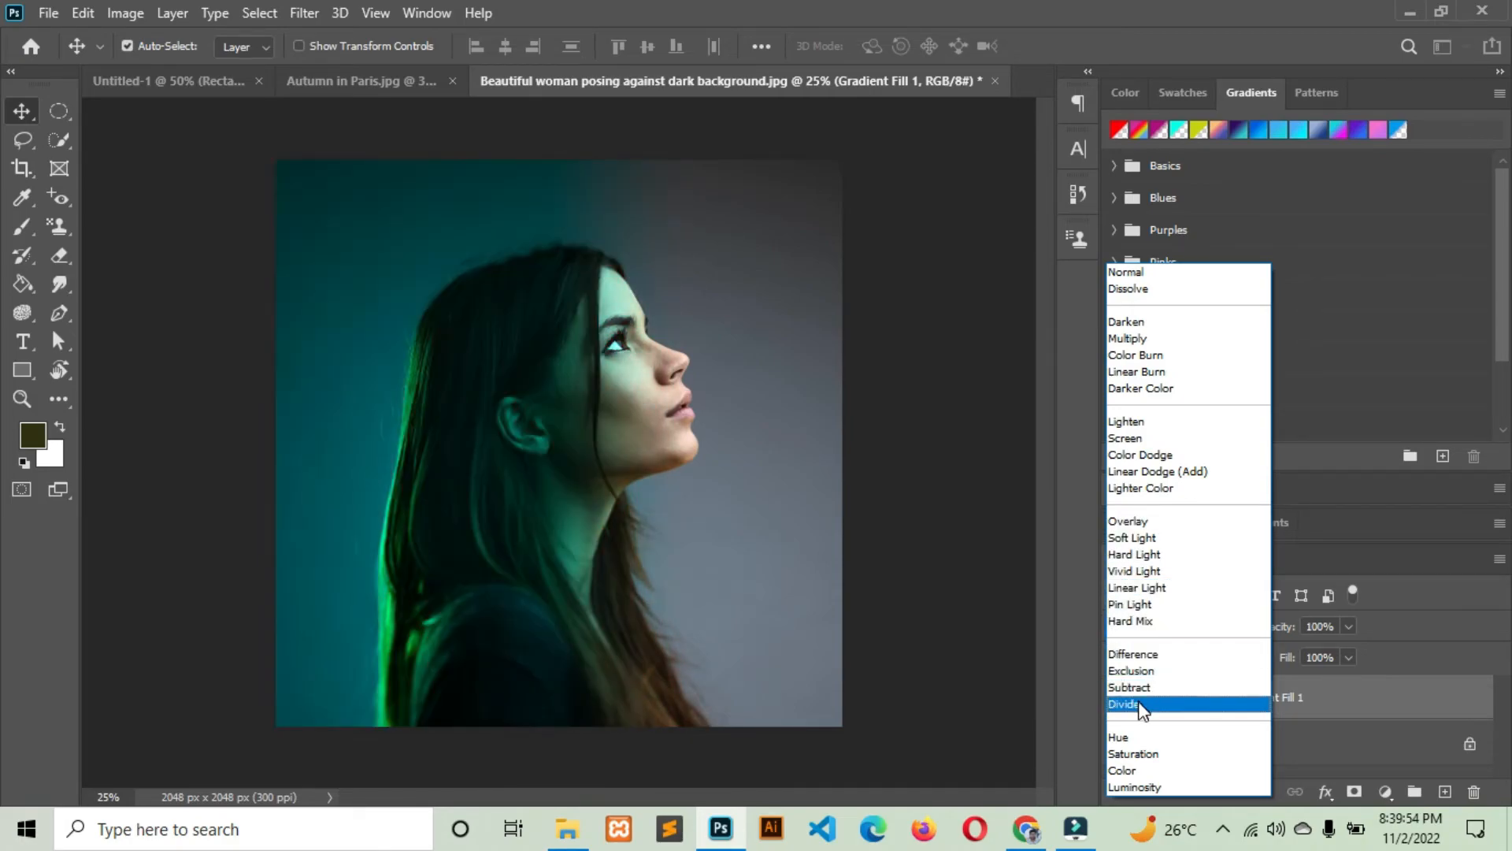
{"action": "left_click", "coordinate": [1132, 767]}
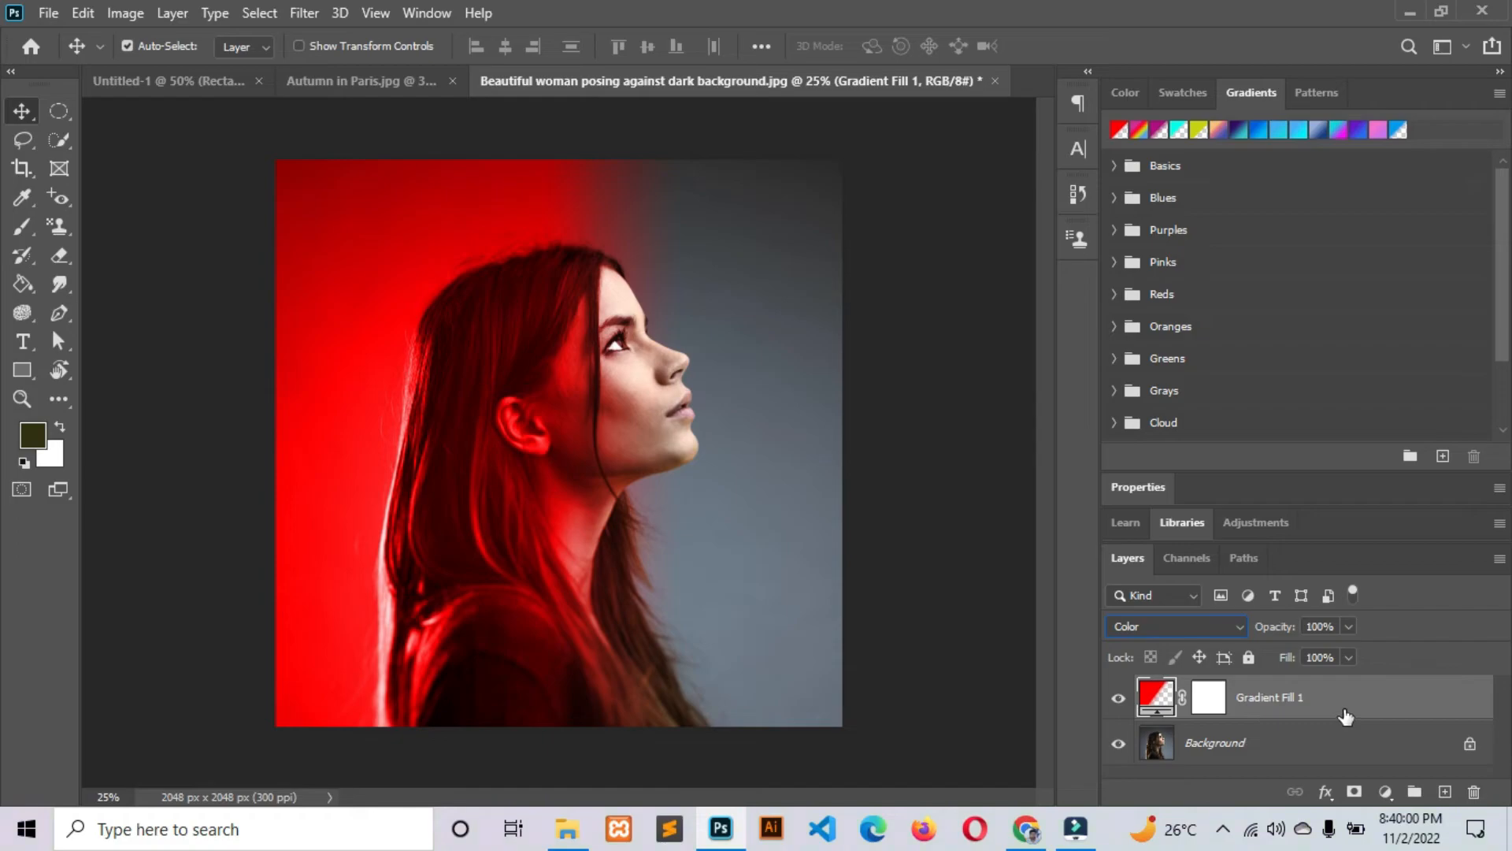
Duplicate the gradient fill layer and set the copy's gradient angle to 180°
{"action": "key", "text": "ctrl+j"}
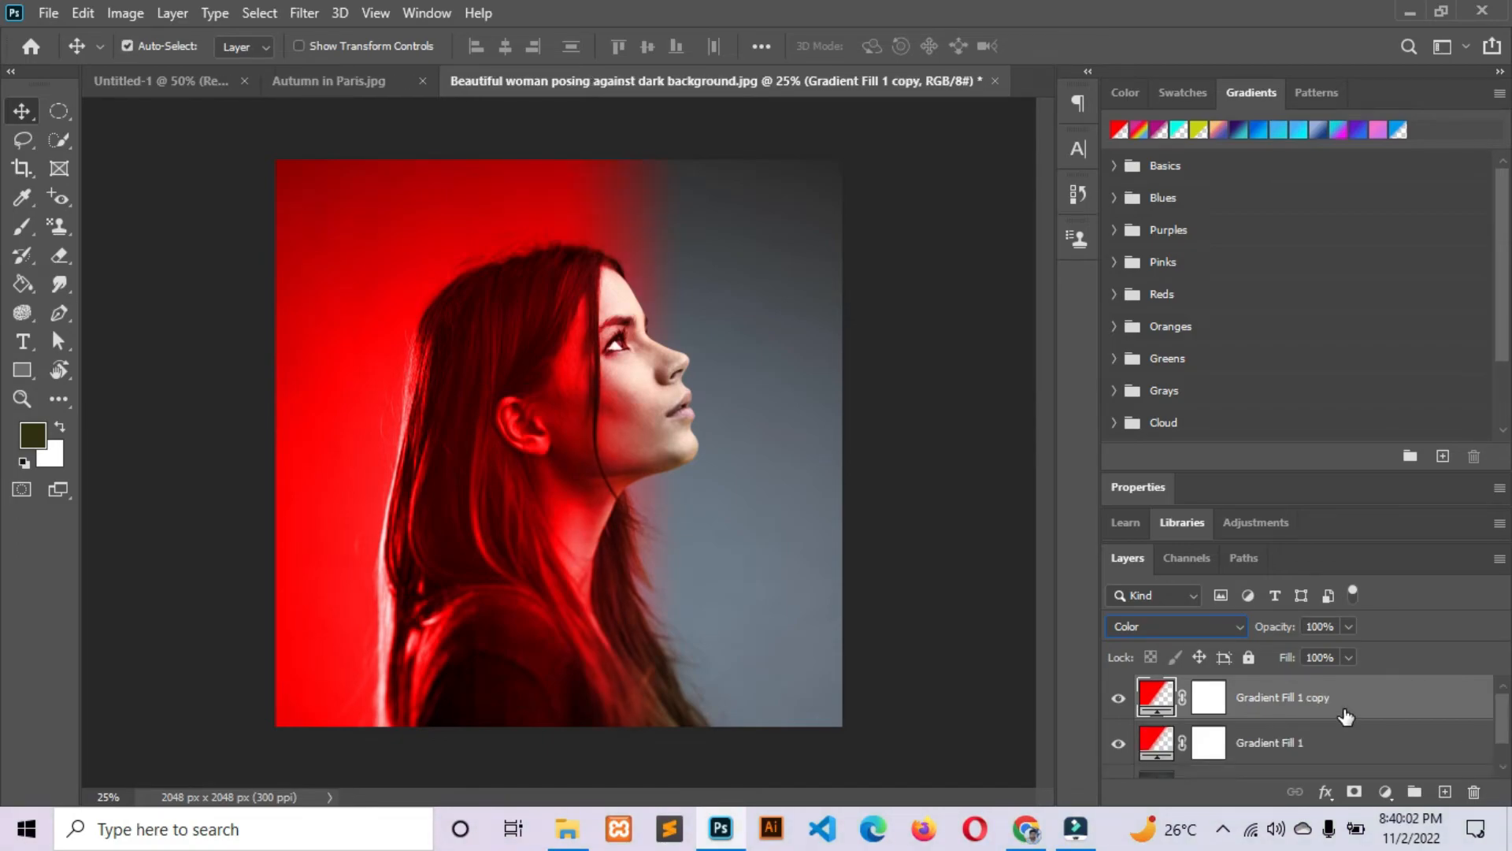
{"action": "double_click", "coordinate": [1158, 697]}
{"action": "left_click", "coordinate": [1169, 314]}
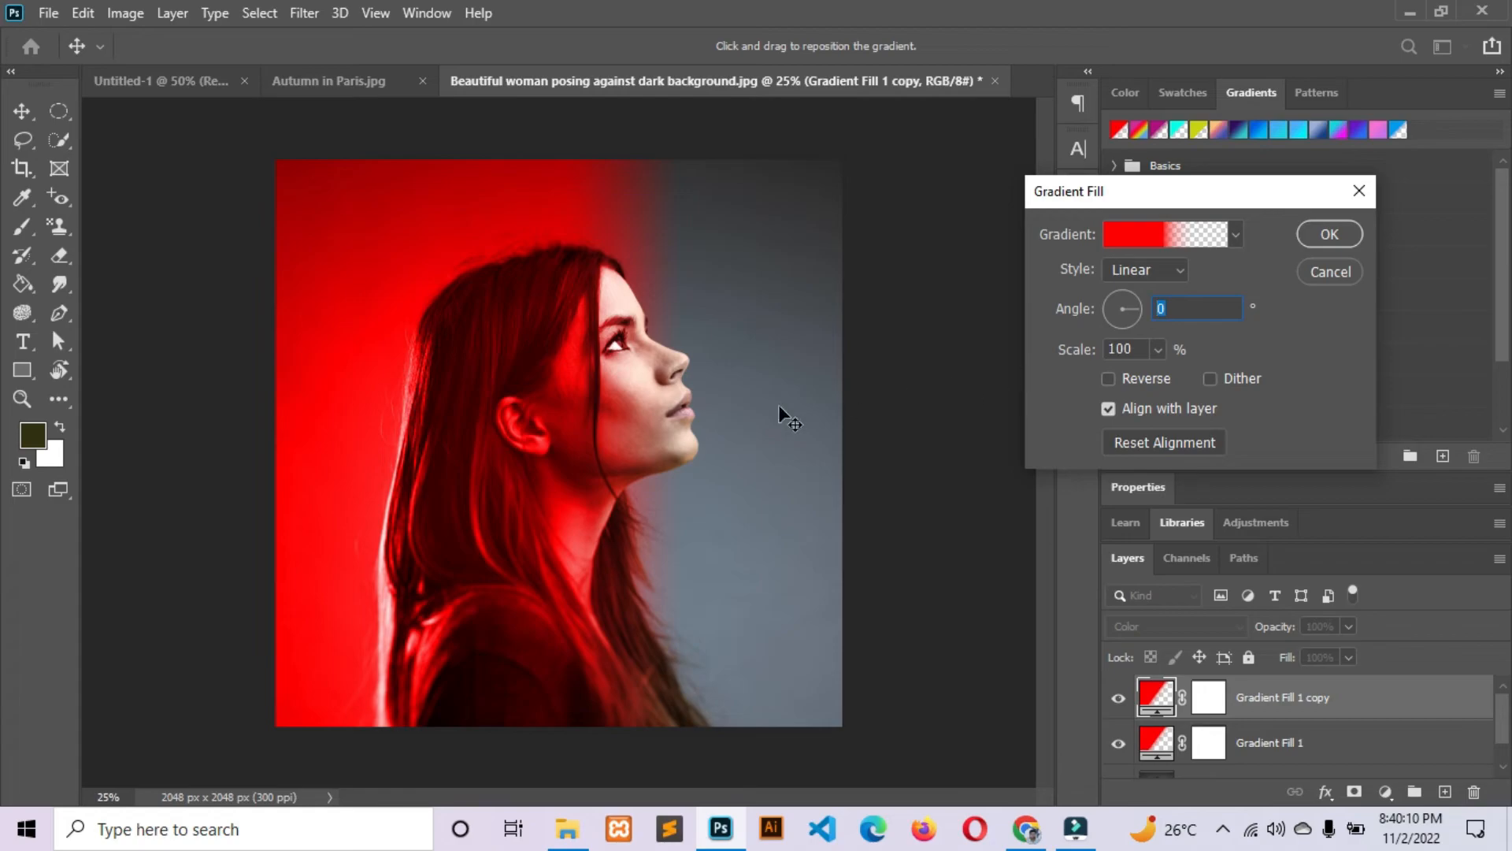
{"action": "type", "text": "180"}
Change the copied gradient's color stop from red to purple (#8019ff)
{"action": "left_click", "coordinate": [1125, 243]}
{"action": "double_click", "coordinate": [908, 510]}
{"action": "left_click_drag", "start_coordinate": [1050, 223], "coordinate": [1098, 488]}
{"action": "mouse_move", "coordinate": [1010, 402]}
{"action": "left_mouse_down"}
{"action": "mouse_move", "coordinate": [1043, 328]}
{"action": "mouse_move", "coordinate": [1057, 217]}
{"action": "mouse_move", "coordinate": [1110, 244]}
{"action": "mouse_move", "coordinate": [1116, 310]}
{"action": "mouse_move", "coordinate": [1115, 288]}
{"action": "left_mouse_up"}
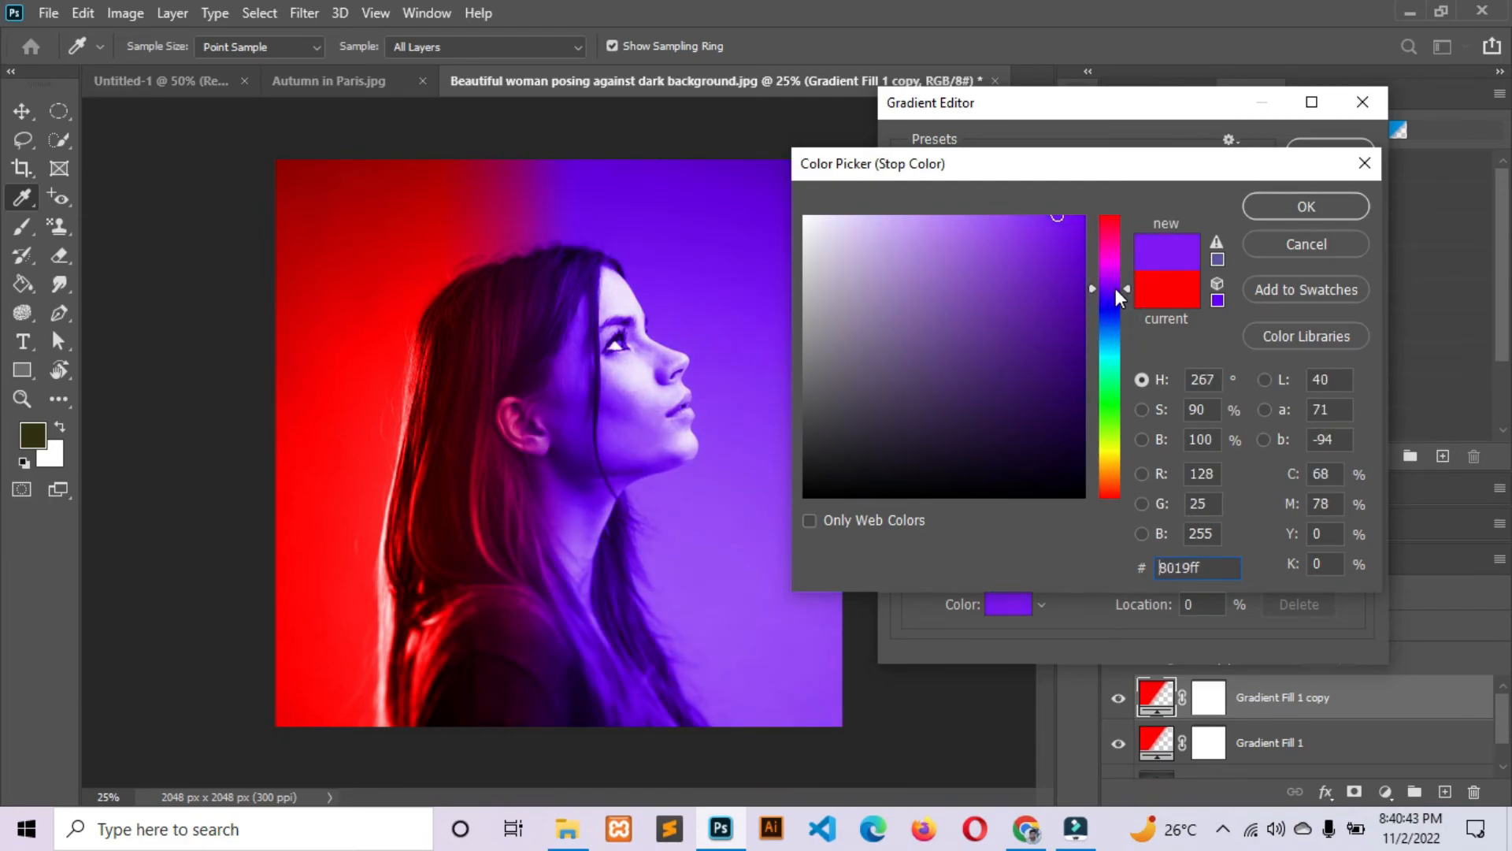
{"action": "left_click", "coordinate": [1268, 208]}
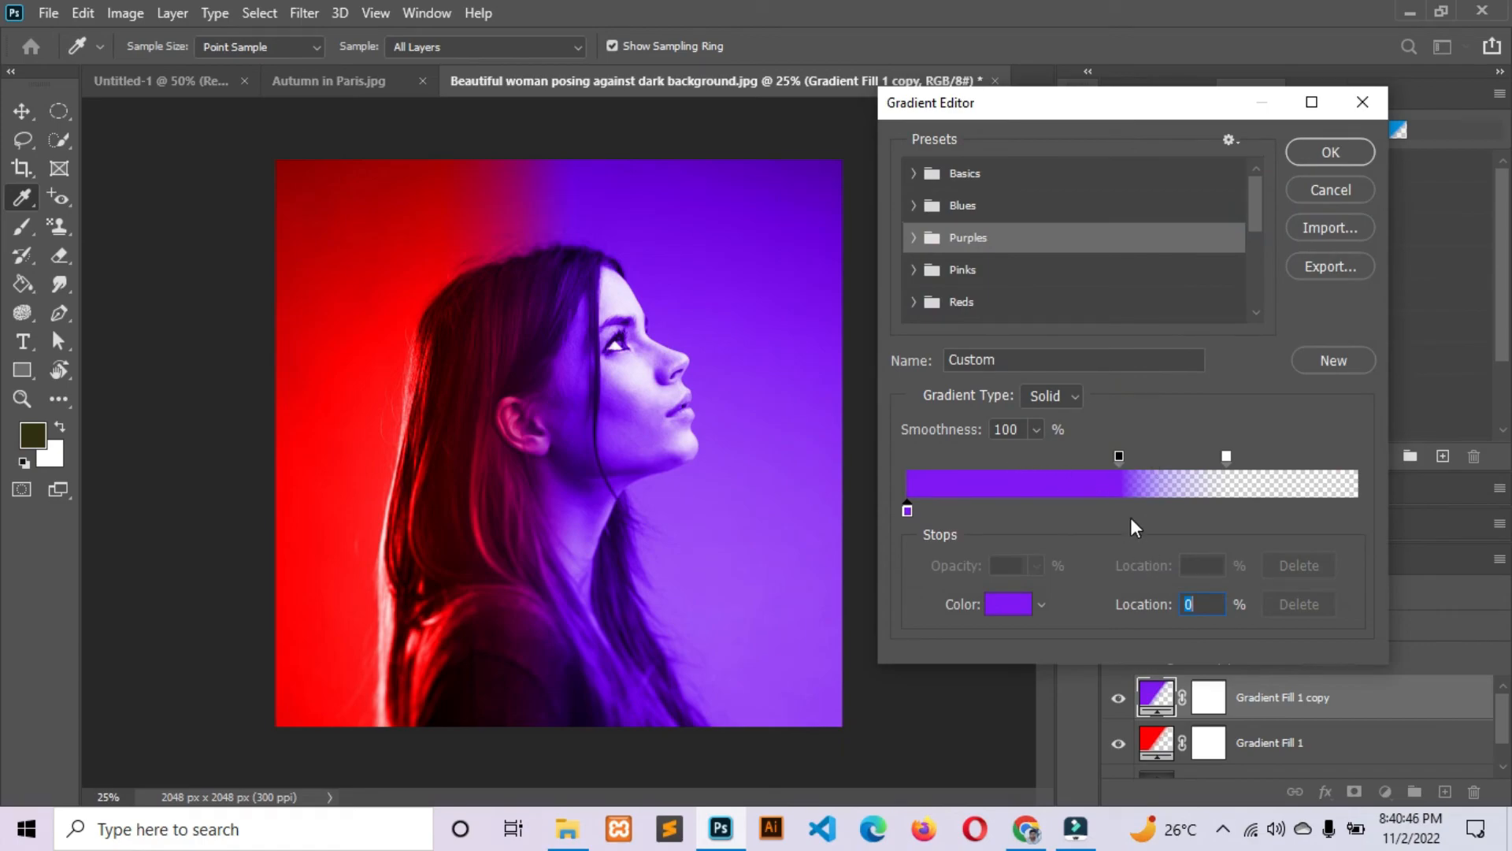
Move the purple gradient's opaque stop to about 28% and its transparent stop to 49%, and accept the fill
{"action": "left_click_drag", "start_coordinate": [1119, 457], "coordinate": [1033, 458]}
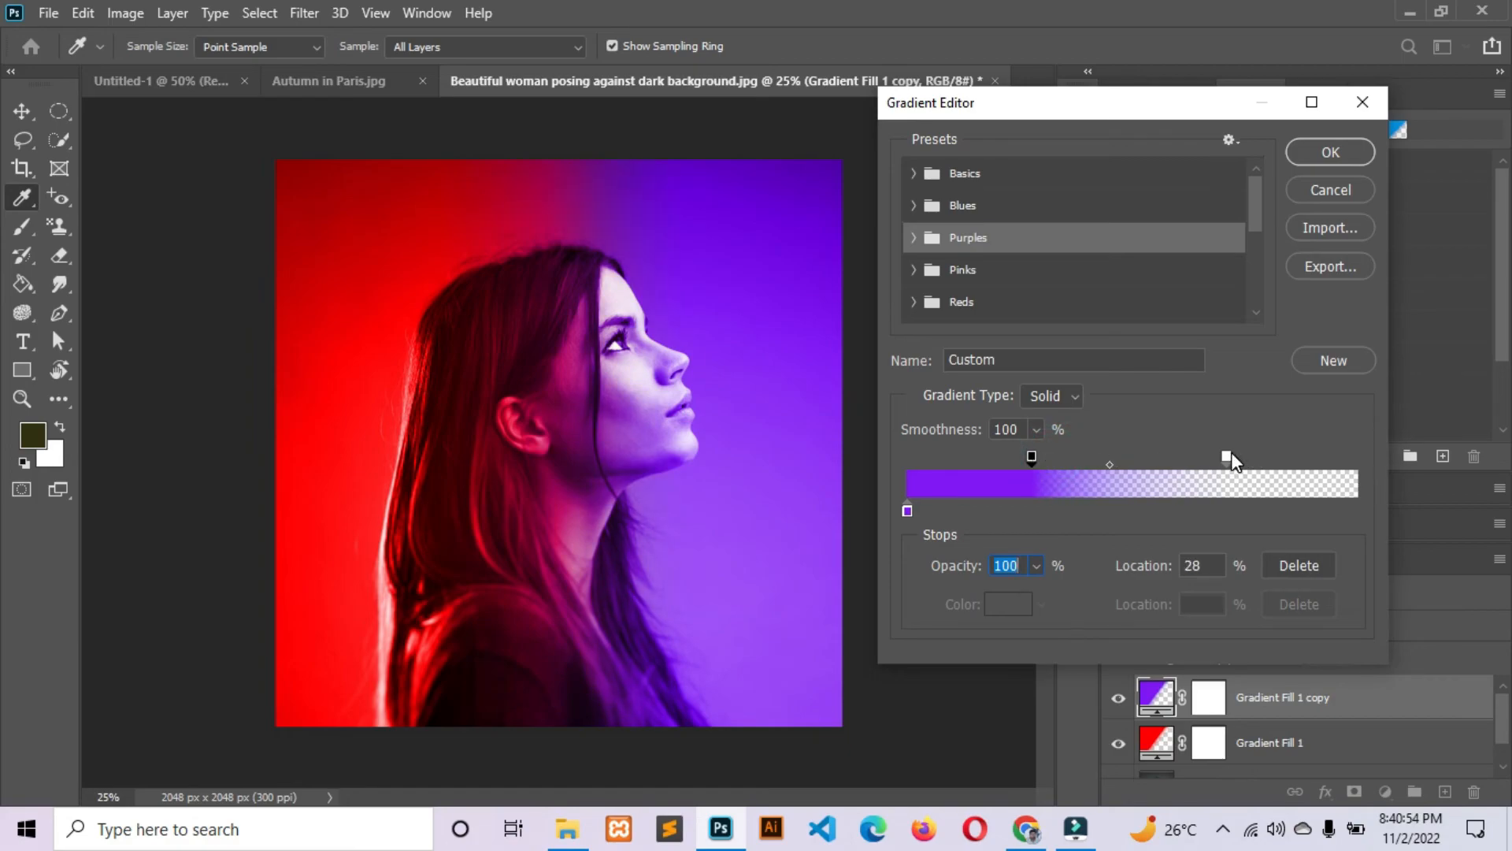
{"action": "left_click_drag", "start_coordinate": [1226, 457], "coordinate": [1174, 463]}
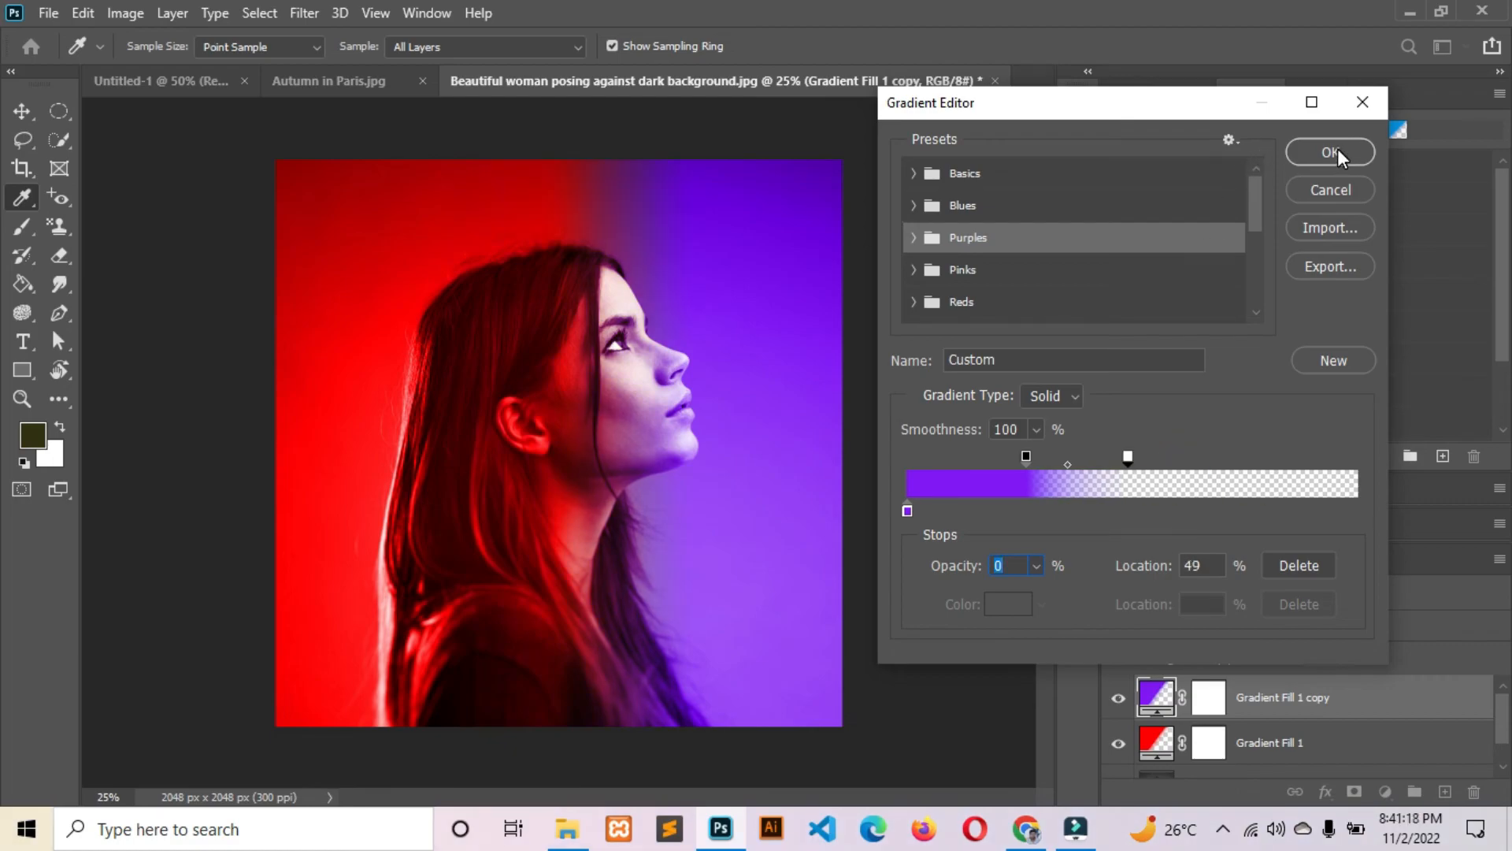
{"action": "left_click", "coordinate": [1331, 151]}
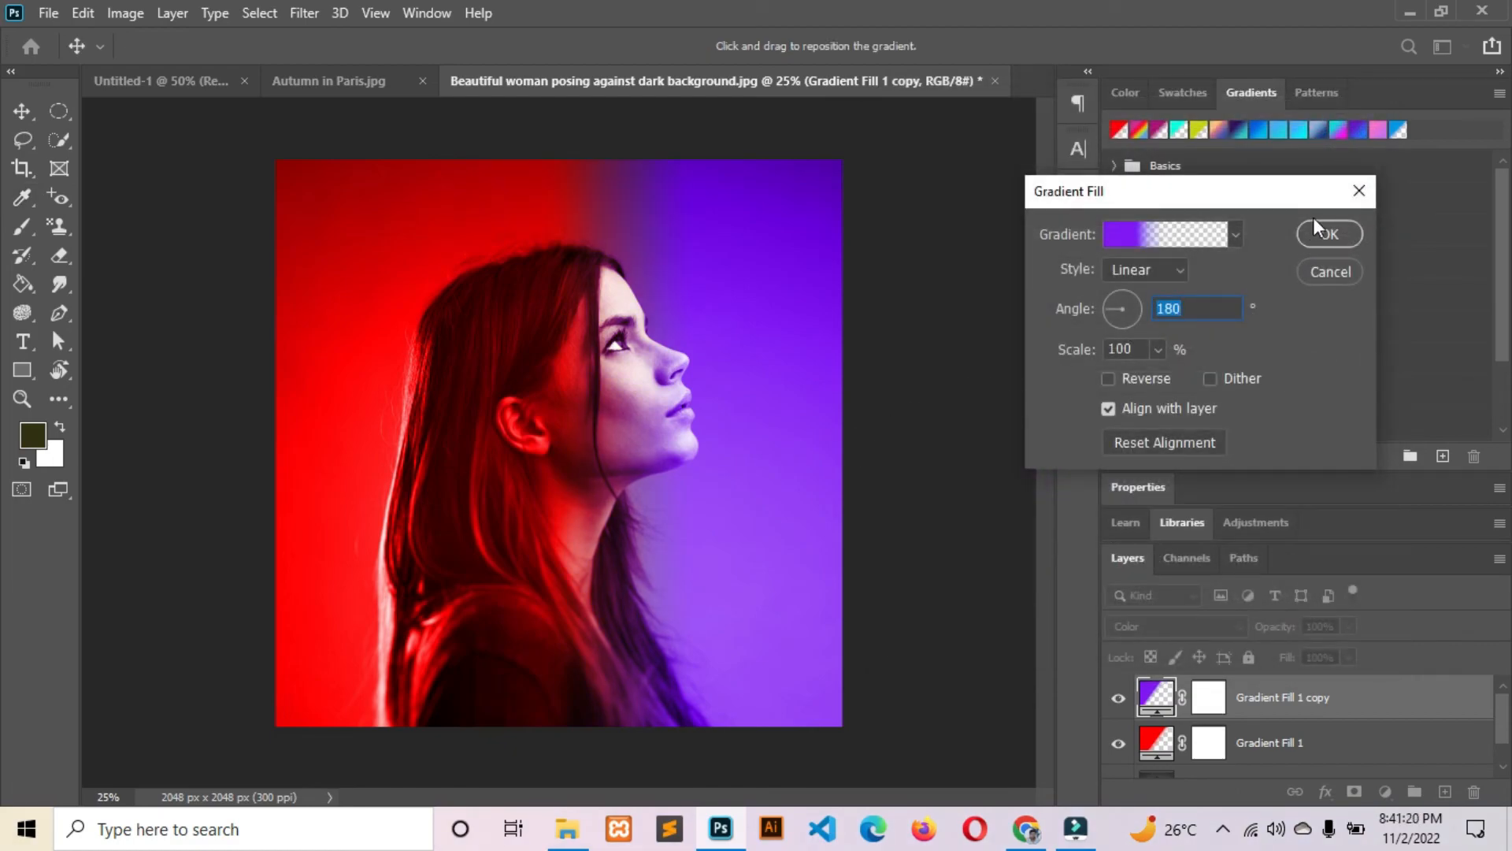
{"action": "left_click", "coordinate": [1312, 233]}
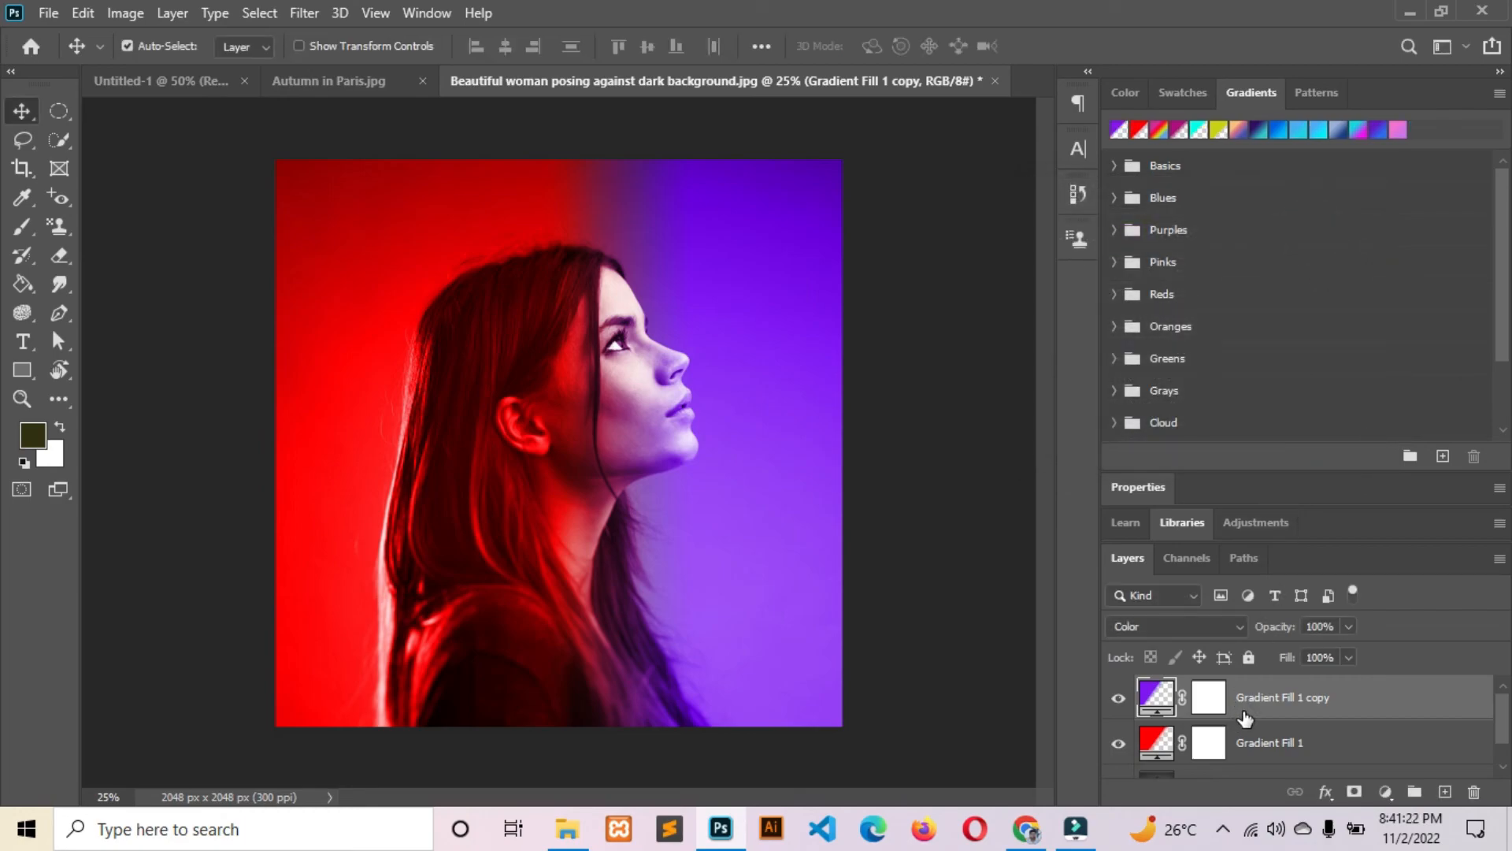
Duplicate the Background layer and merge the copy with both gradient fill layers into a single layer
{"action": "scroll", "coordinate": [1237, 721], "scroll_direction": "down", "scroll_amount": 1}
{"action": "left_click", "coordinate": [1225, 754]}
{"action": "key", "text": "ctrl+j"}
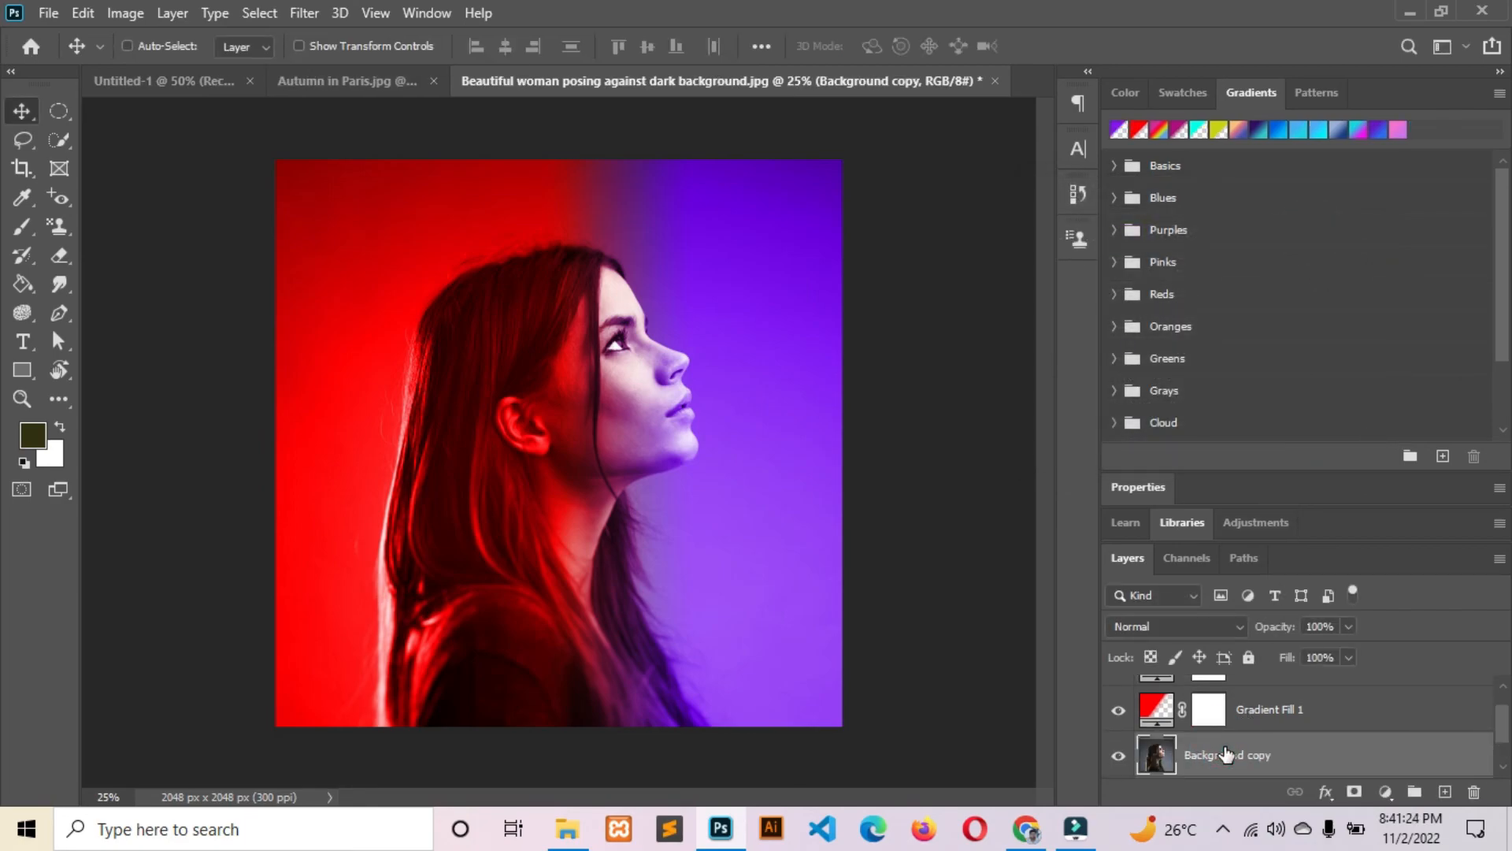
{"action": "scroll", "coordinate": [1227, 753], "scroll_direction": "up", "scroll_amount": 1}
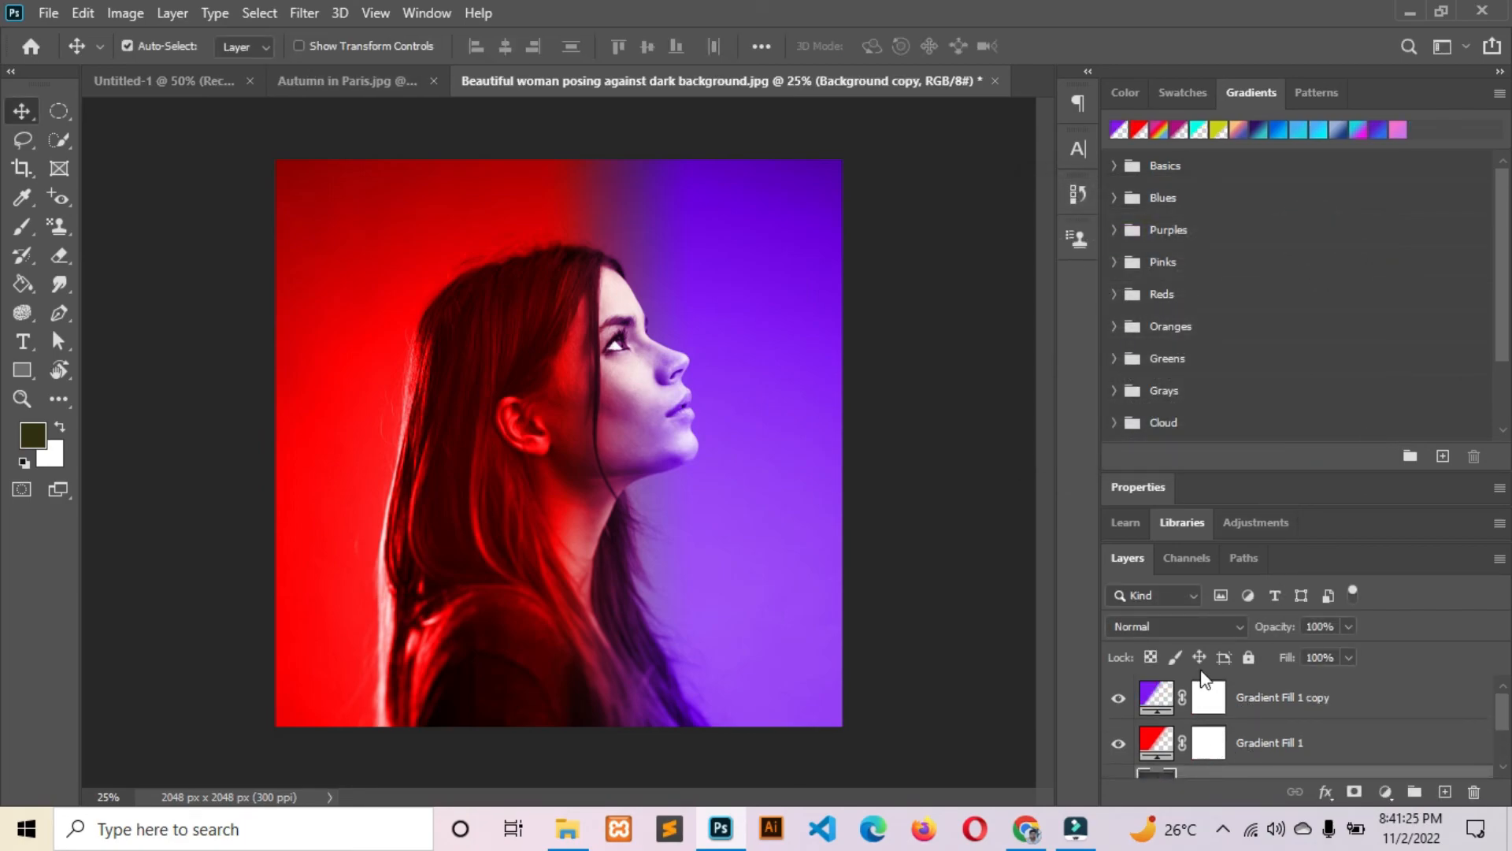
{"action": "left_click", "coordinate": [1292, 708], "text": "shift"}
{"action": "right_click", "coordinate": [1288, 698]}
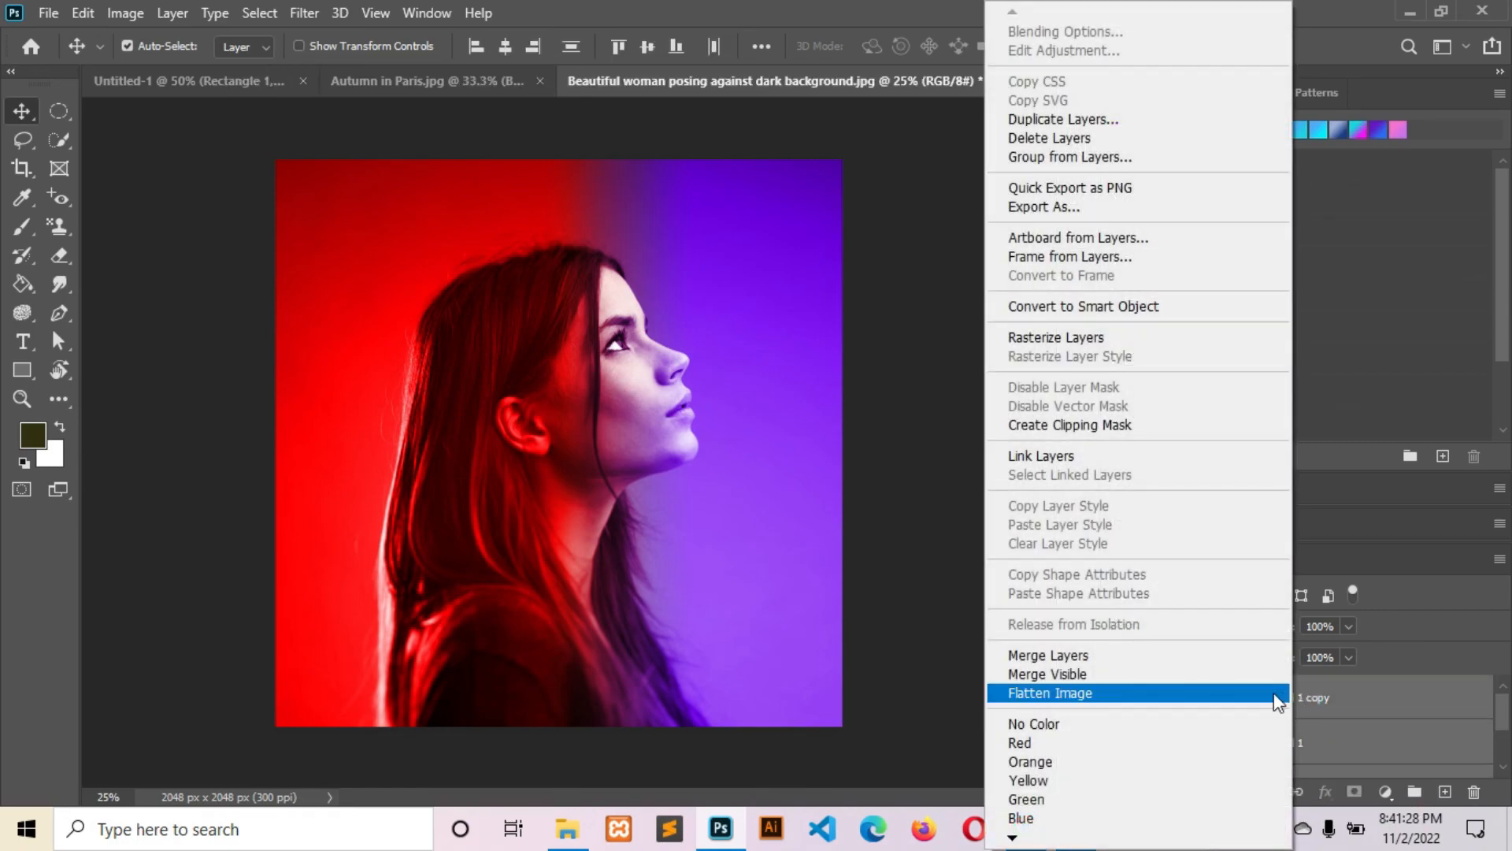
{"action": "left_click", "coordinate": [1117, 661]}
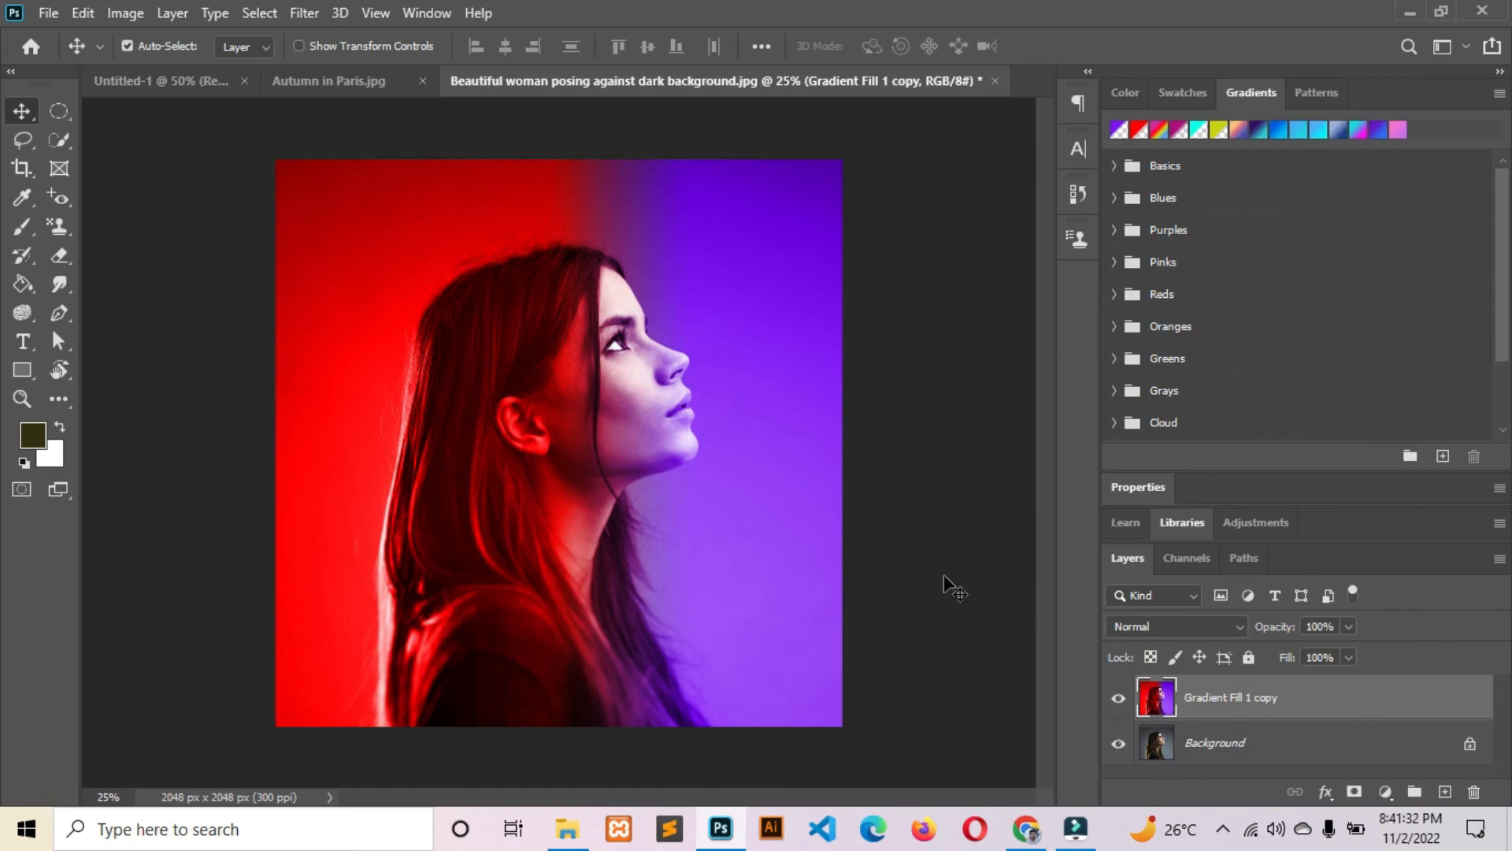
Toggle the merged gradient layer's visibility repeatedly to compare the two-color effect with the original portrait
{"action": "left_click", "coordinate": [1116, 699]}
{"action": "left_click", "coordinate": [1115, 701]}
{"action": "left_click", "coordinate": [1114, 700]}
{"action": "left_click", "coordinate": [1114, 700]}
{"action": "left_click", "coordinate": [1113, 700]}
{"action": "left_click", "coordinate": [1114, 700]}
{"action": "left_click", "coordinate": [1114, 700]}
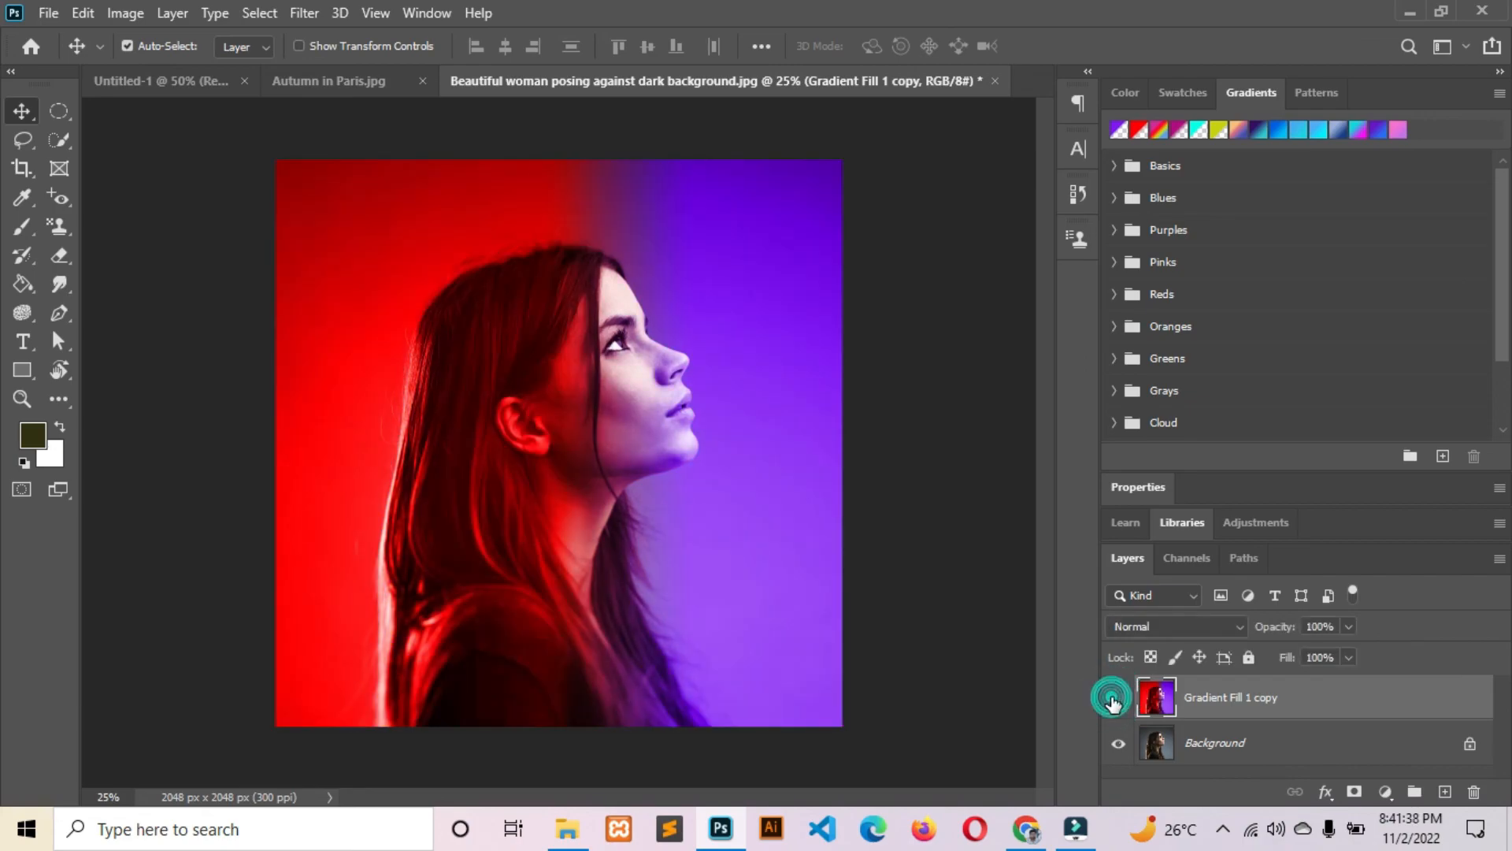
{"action": "left_click", "coordinate": [1112, 700]}
{"action": "left_click", "coordinate": [1113, 700]}
{"action": "left_click", "coordinate": [1113, 701]}
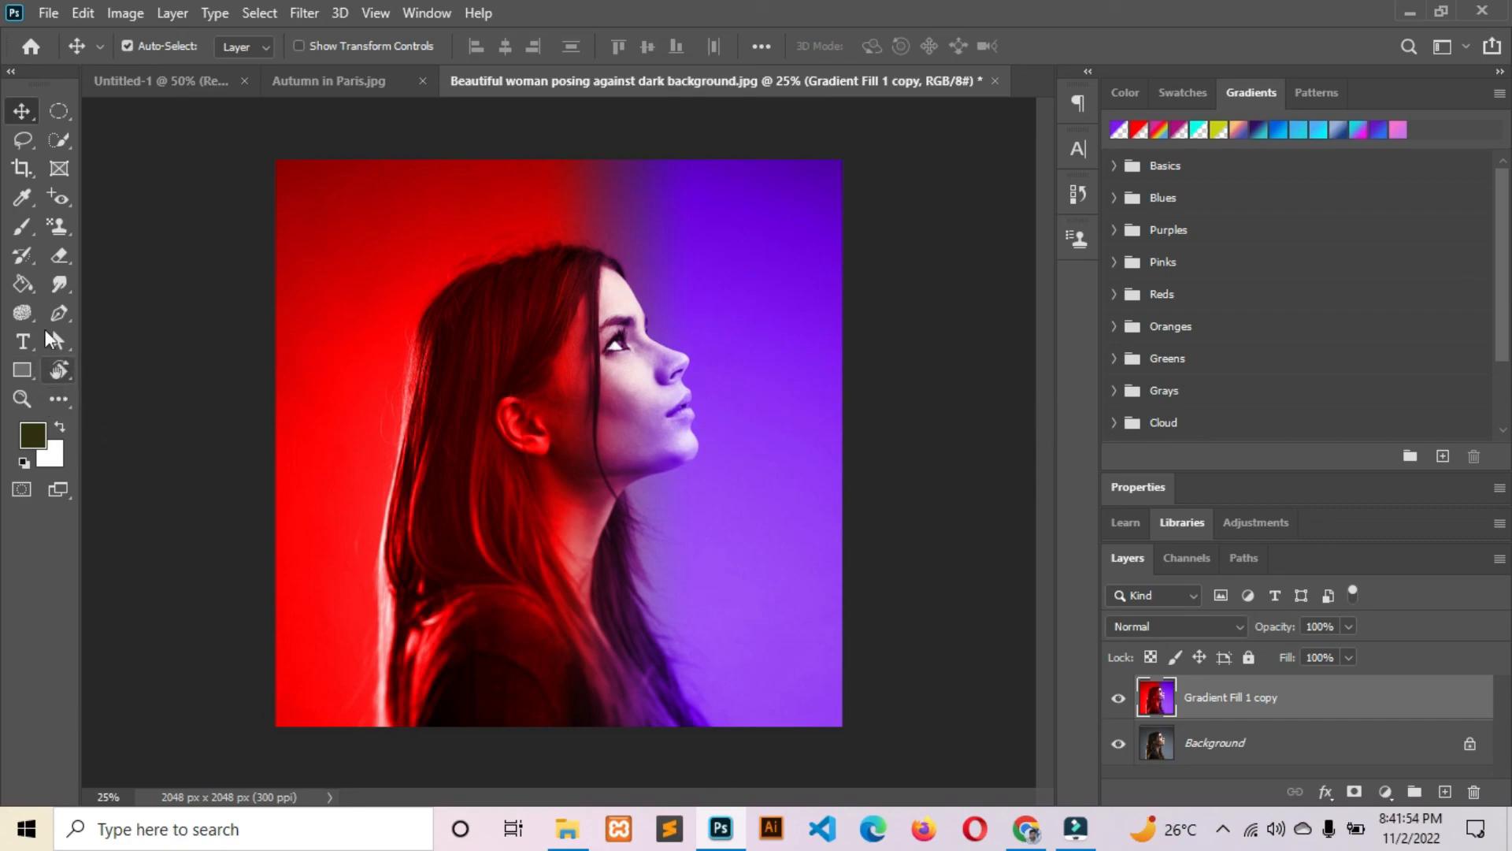
Activate the Eraser tool and list its variants
{"action": "left_click", "coordinate": [61, 255]}
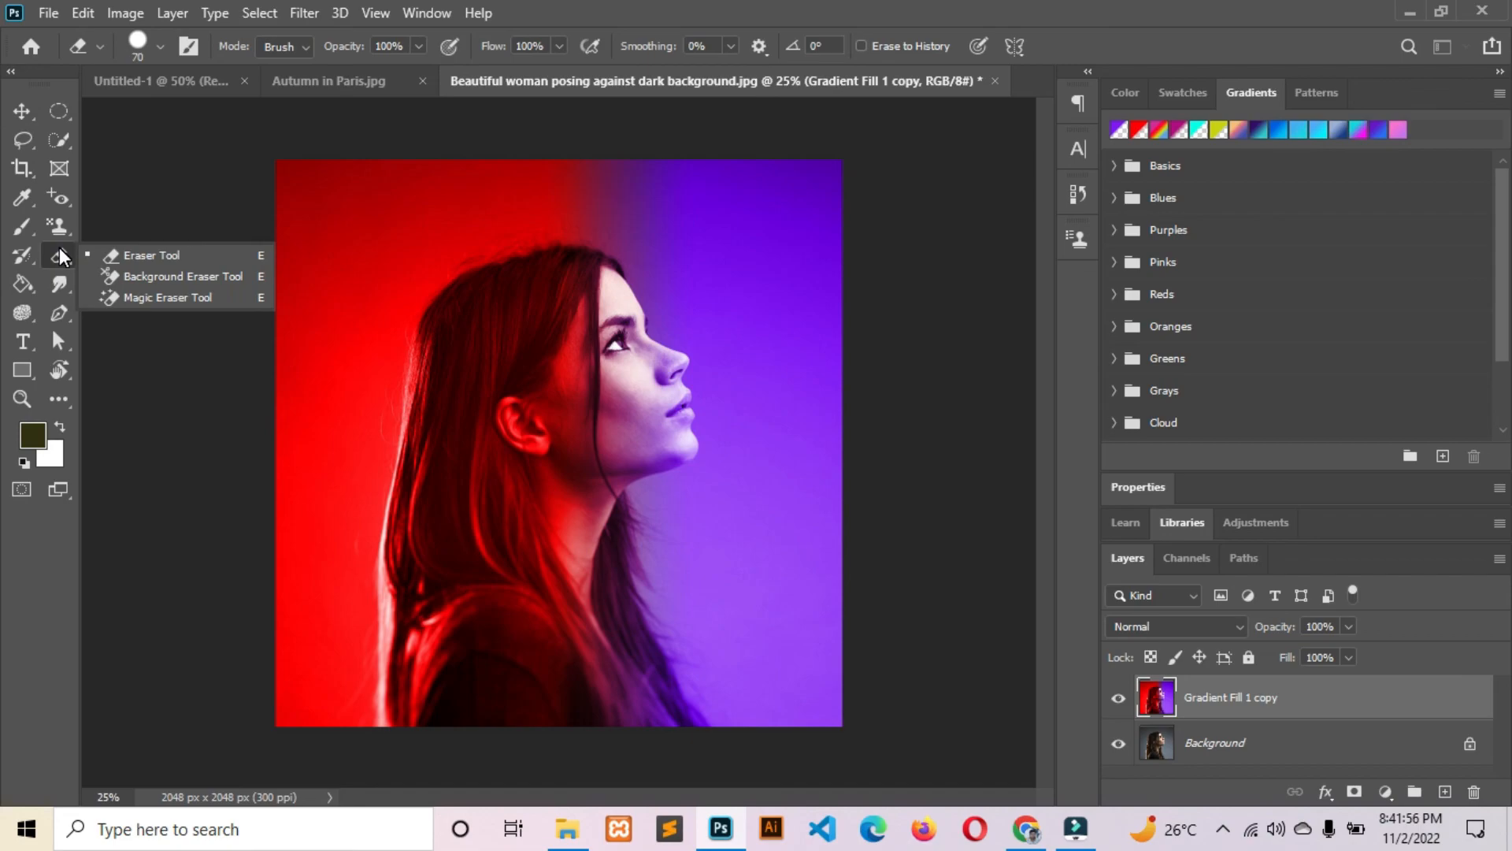